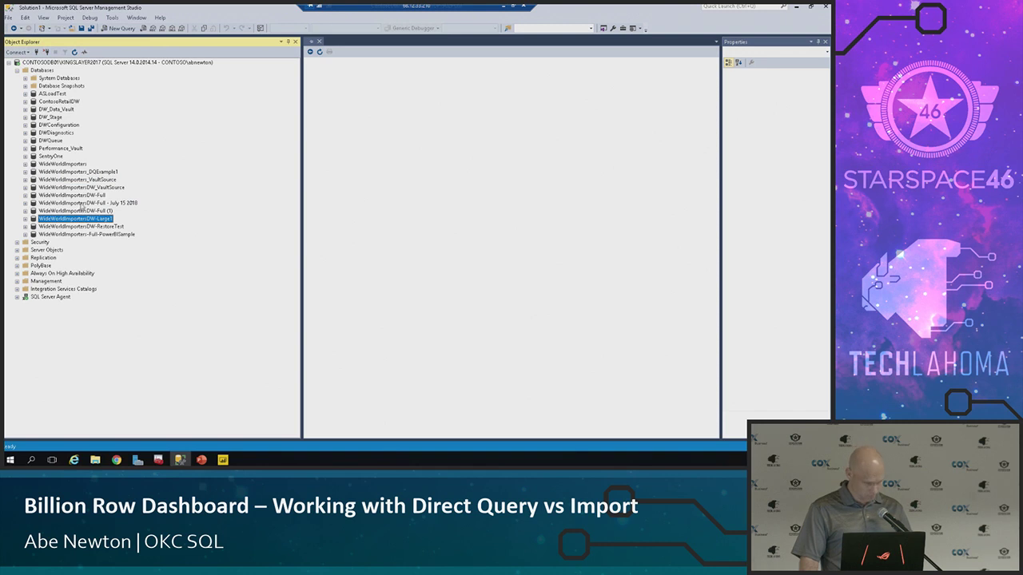
Run the Disk Usage by Top Tables standard report for the WideWorldImportersDW-Full (1) database
{"action": "left_click", "coordinate": [55, 165]}
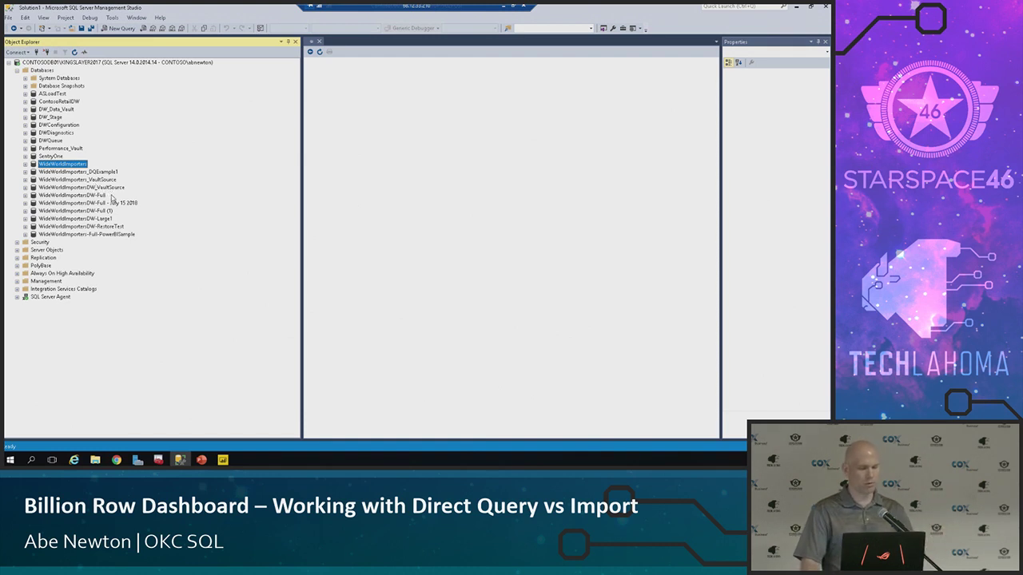
{"action": "left_click", "coordinate": [74, 196]}
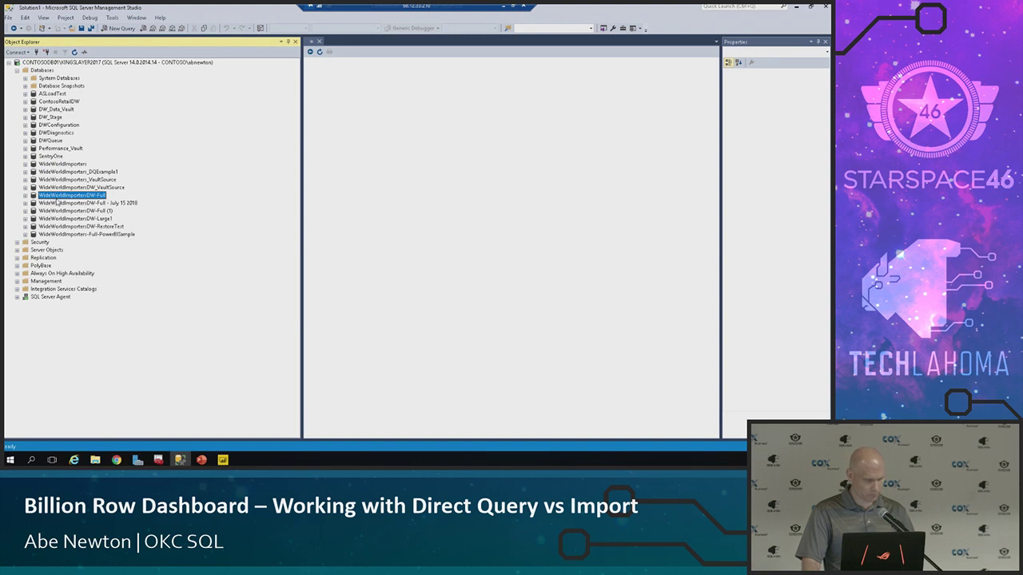
{"action": "double_click", "coordinate": [79, 211]}
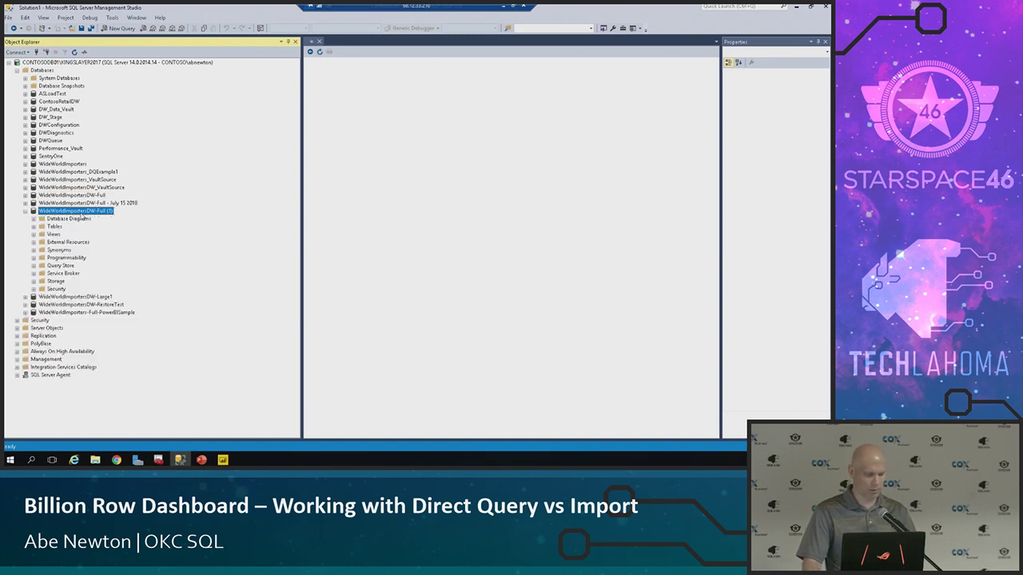
{"action": "right_click", "coordinate": [81, 213]}
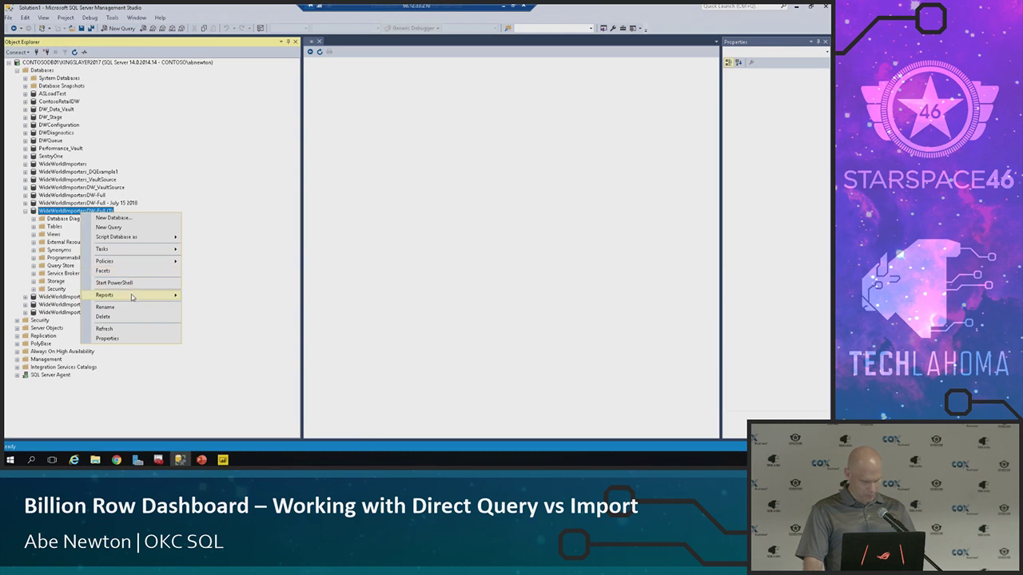
{"action": "mouse_move", "coordinate": [131, 297]}
{"action": "mouse_move", "coordinate": [250, 300]}
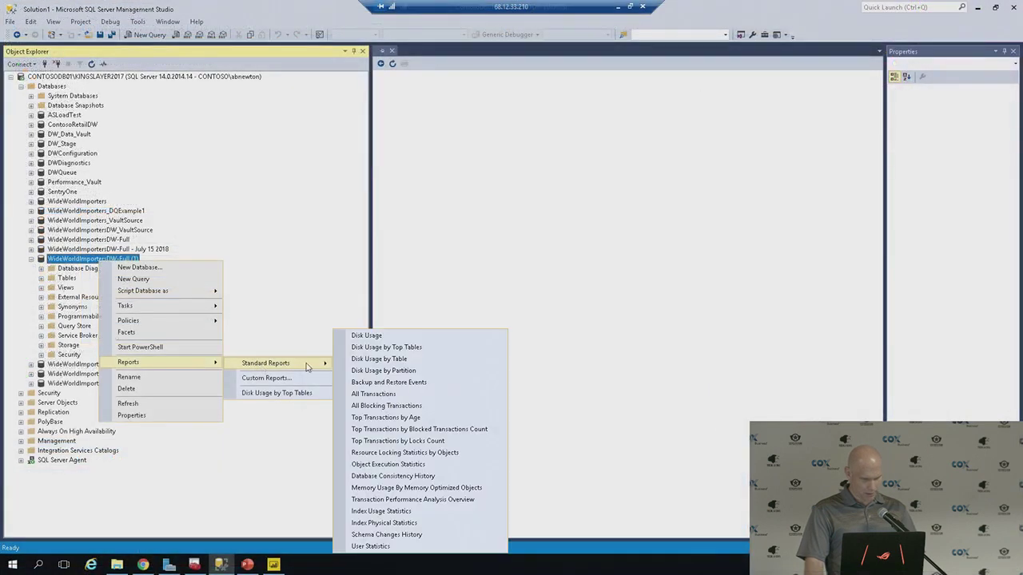
{"action": "left_click", "coordinate": [369, 348]}
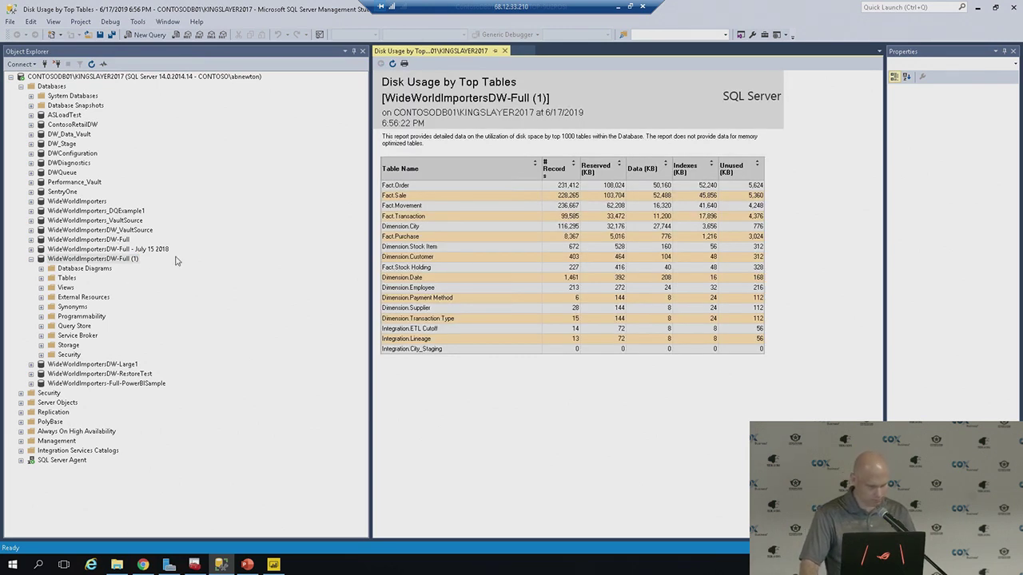
Try to run the Disk Usage by Top Tables report for WideWorldImportersDW-Large1 while the previous report is still open
{"action": "right_click", "coordinate": [133, 365]}
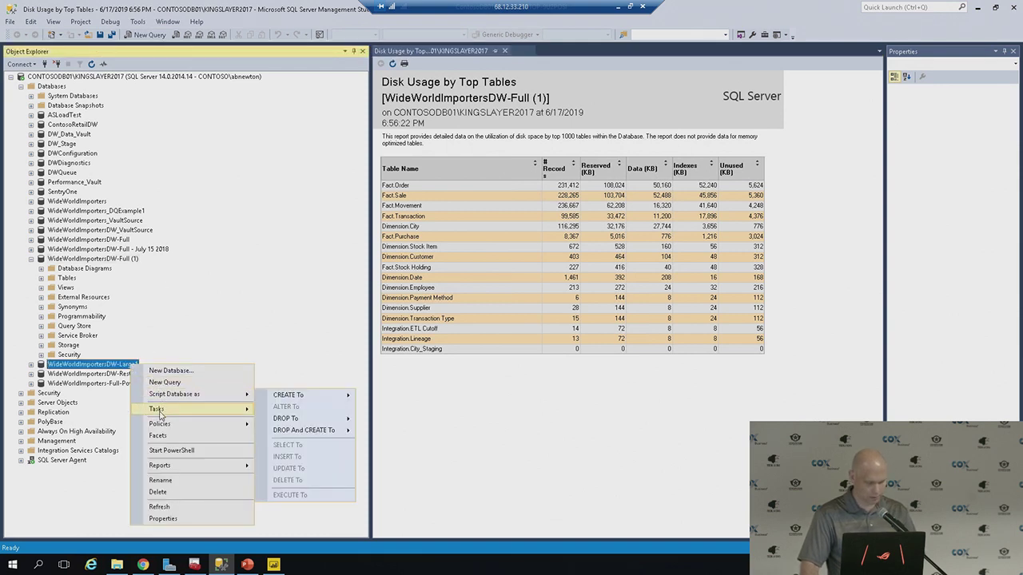
{"action": "mouse_move", "coordinate": [160, 412]}
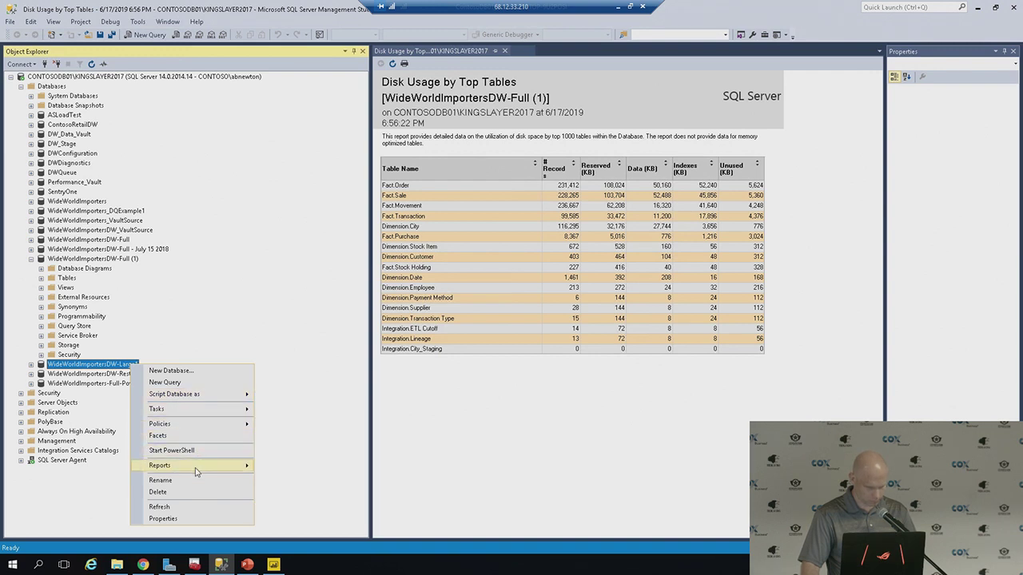
{"action": "mouse_move", "coordinate": [197, 468]}
{"action": "mouse_move", "coordinate": [284, 471]}
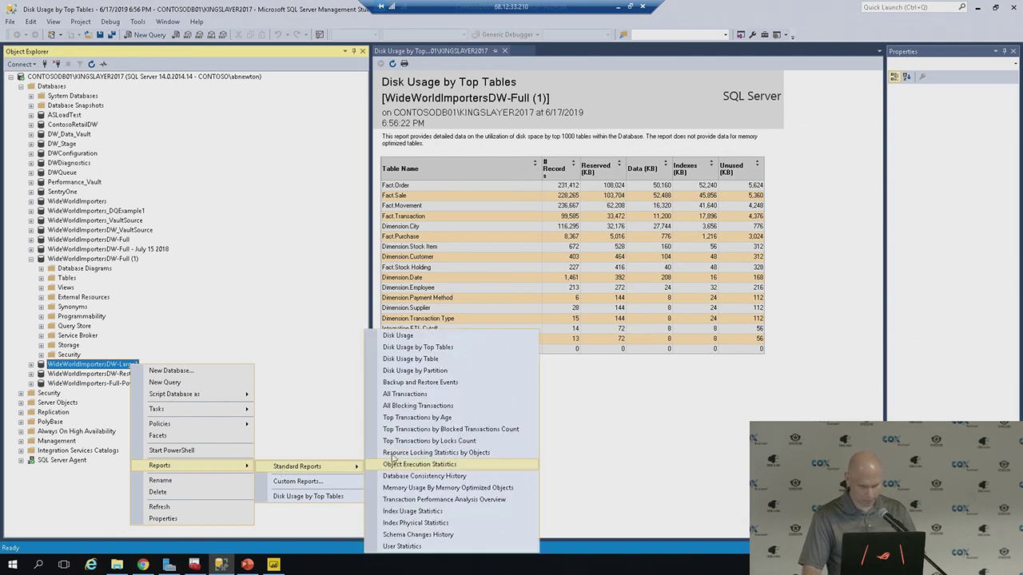
{"action": "left_click", "coordinate": [445, 349]}
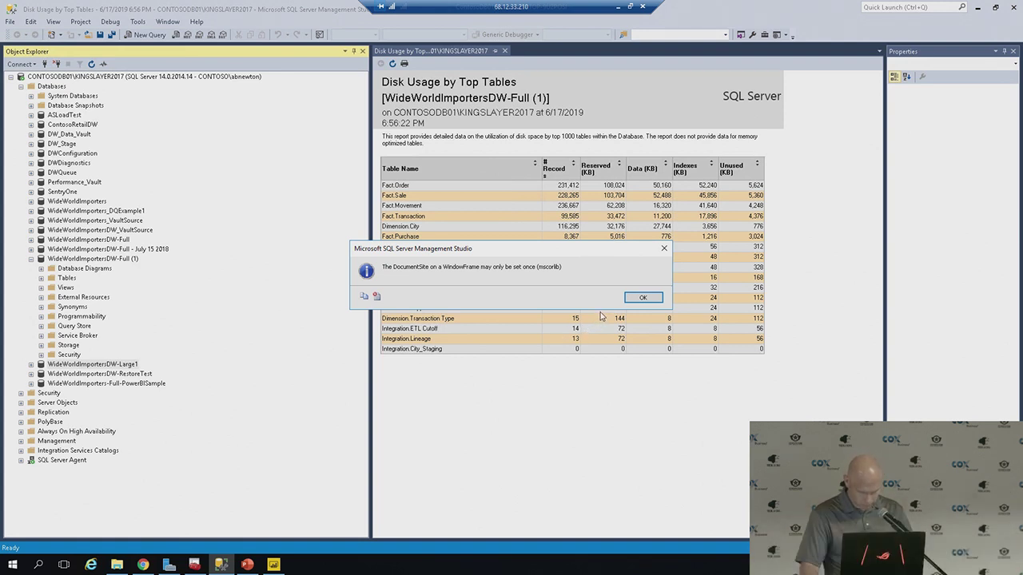
{"action": "left_click", "coordinate": [643, 298]}
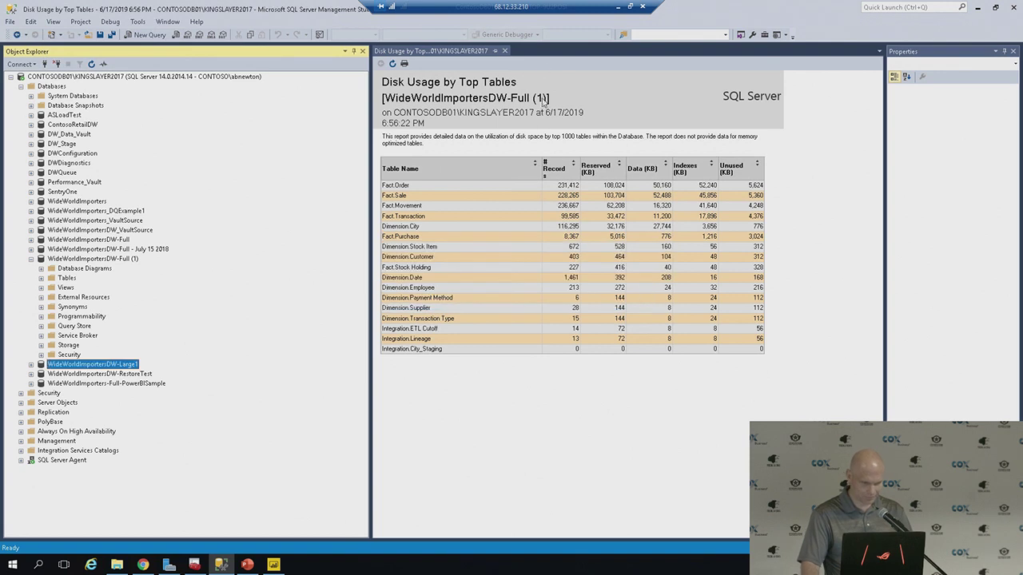
Close the open report and run Disk Usage by Top Tables for the WideWorldImportersDW-Large1 database
{"action": "left_click", "coordinate": [505, 51]}
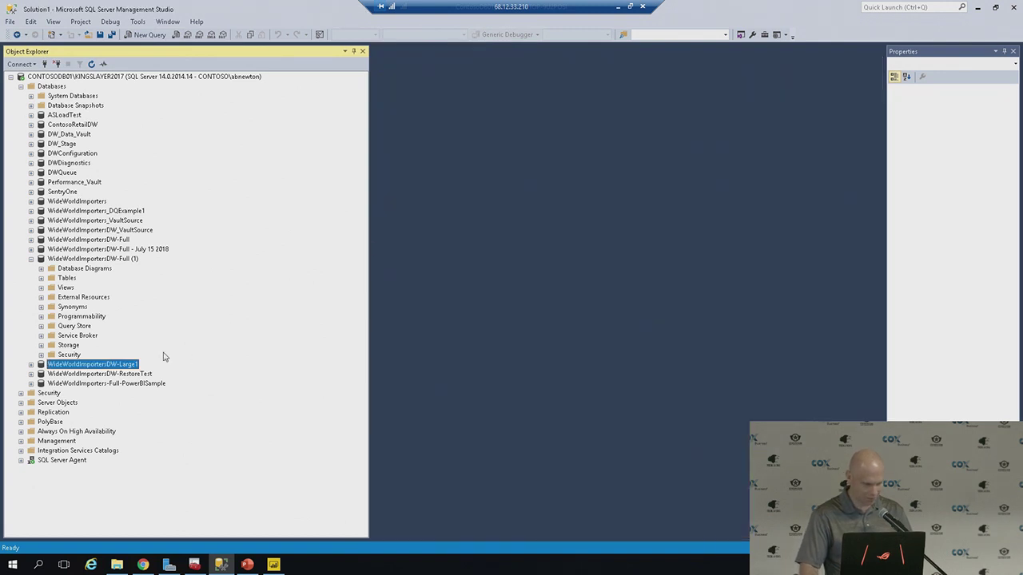
{"action": "right_click", "coordinate": [119, 367]}
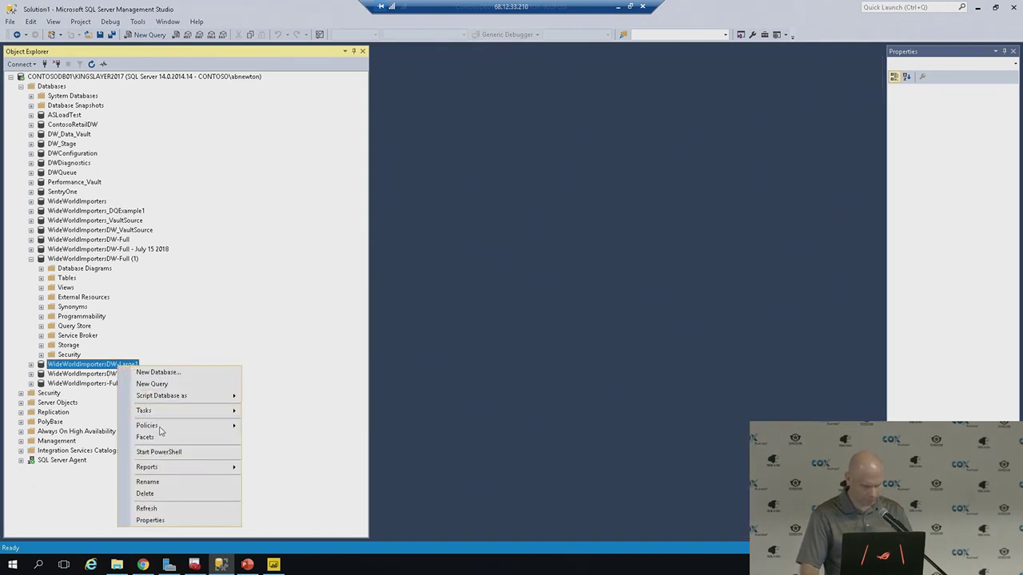
{"action": "mouse_move", "coordinate": [162, 474]}
{"action": "mouse_move", "coordinate": [282, 473]}
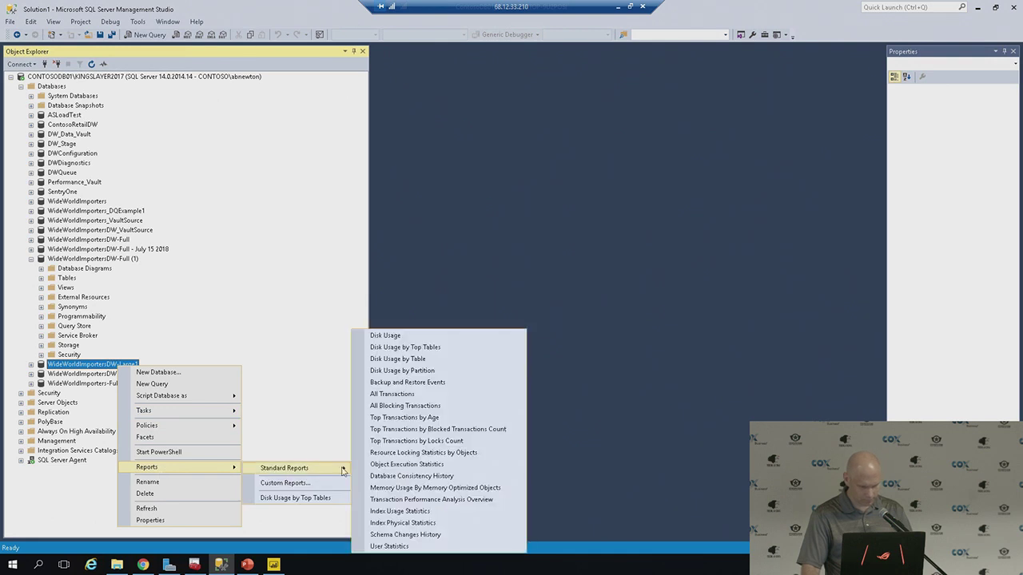
{"action": "left_click", "coordinate": [402, 347]}
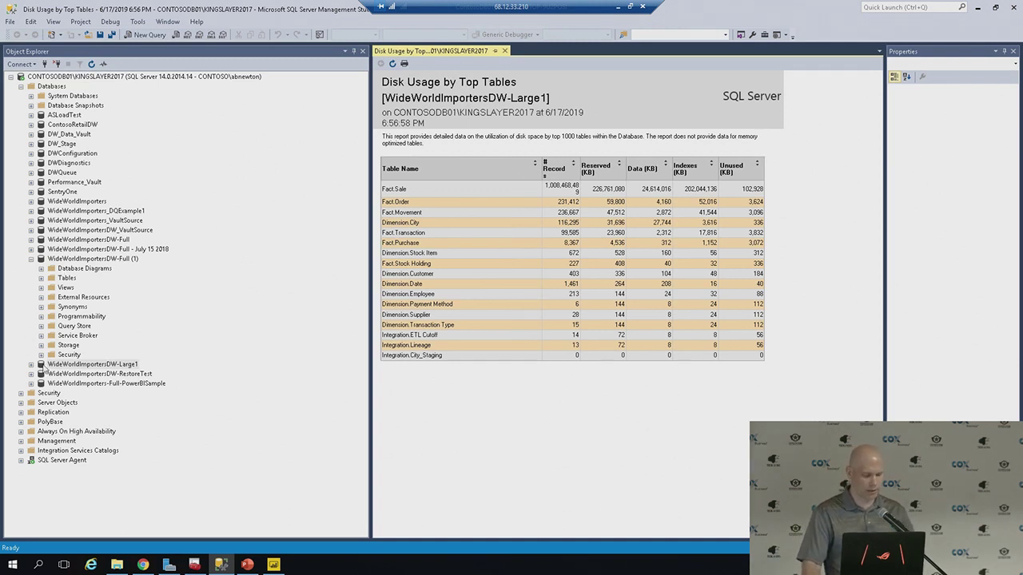
Expand the tables of WideWorldImportersDW-Full (1) down to the list of indexes on Fact.Sale
{"action": "left_click", "coordinate": [42, 345]}
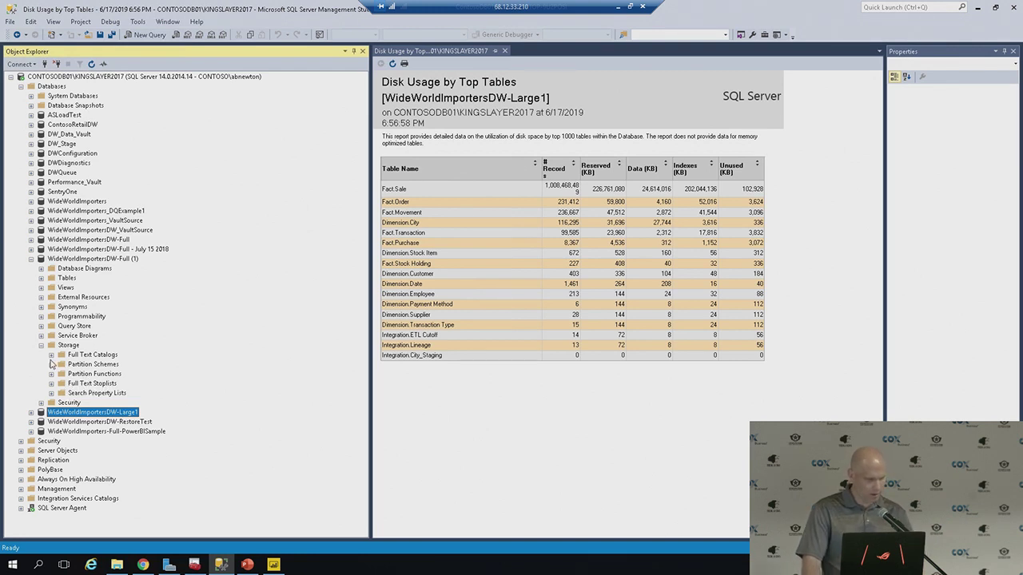
{"action": "left_click", "coordinate": [41, 278]}
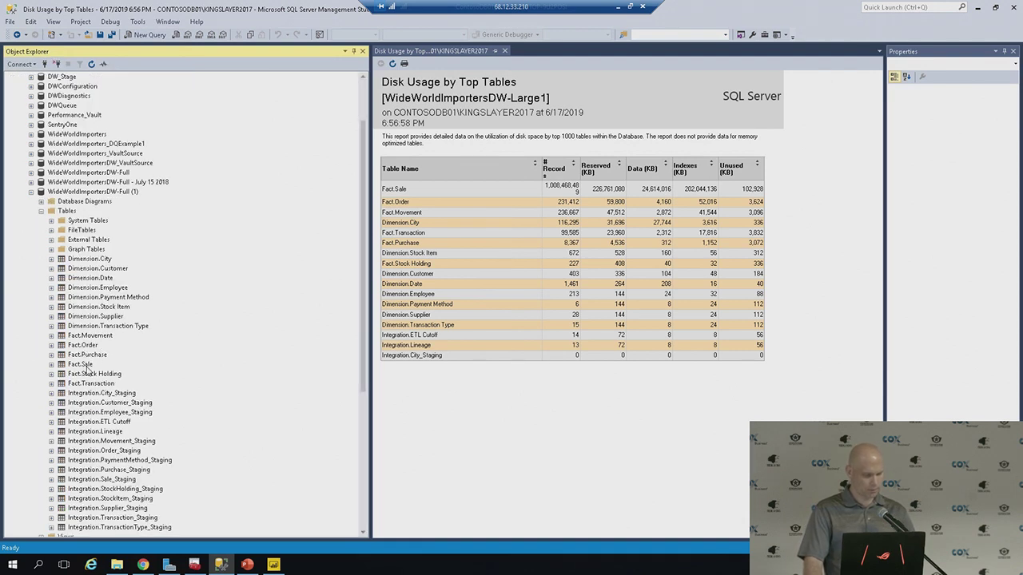
{"action": "left_click", "coordinate": [83, 366]}
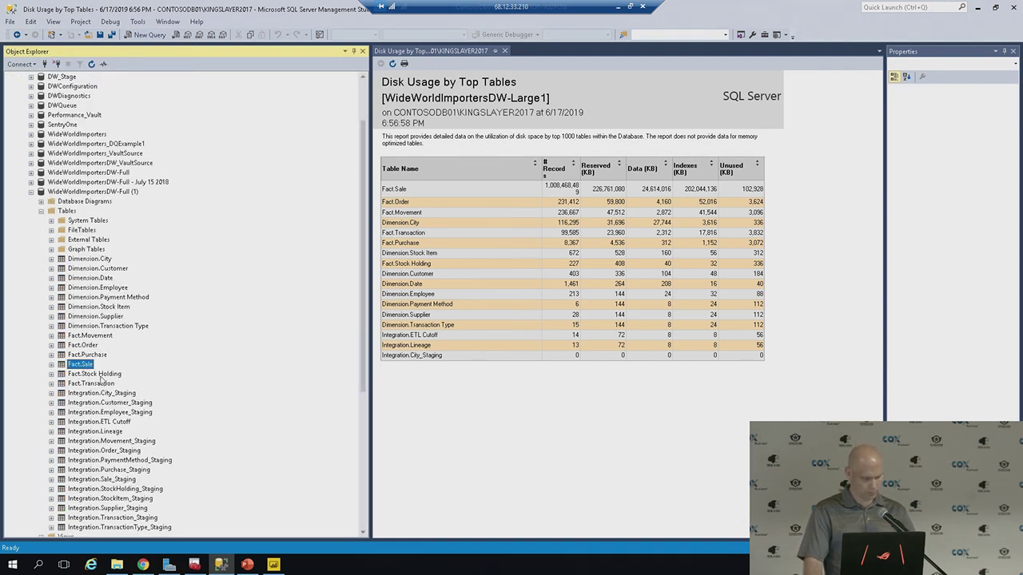
{"action": "left_click", "coordinate": [51, 365]}
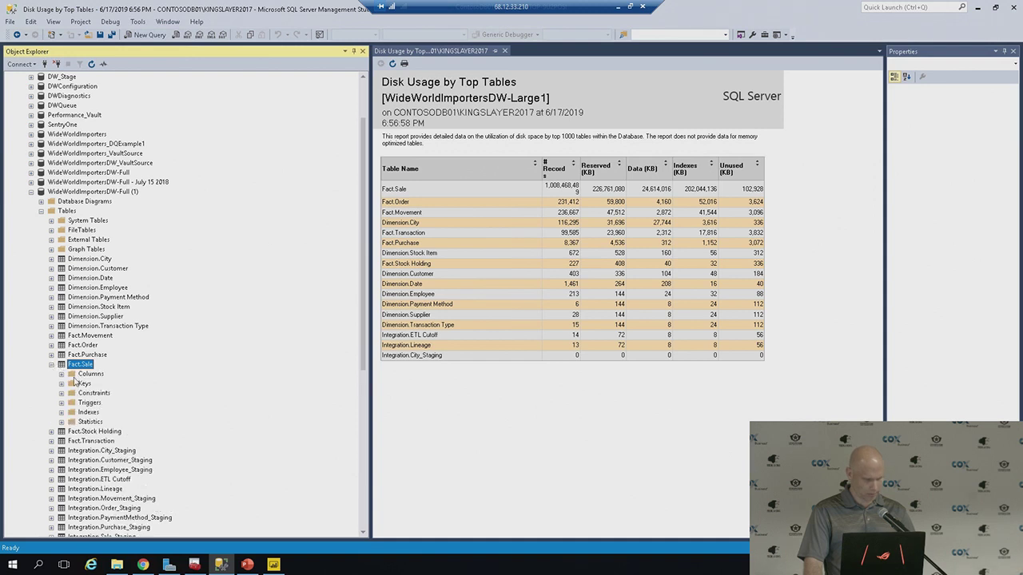
{"action": "double_click", "coordinate": [88, 412]}
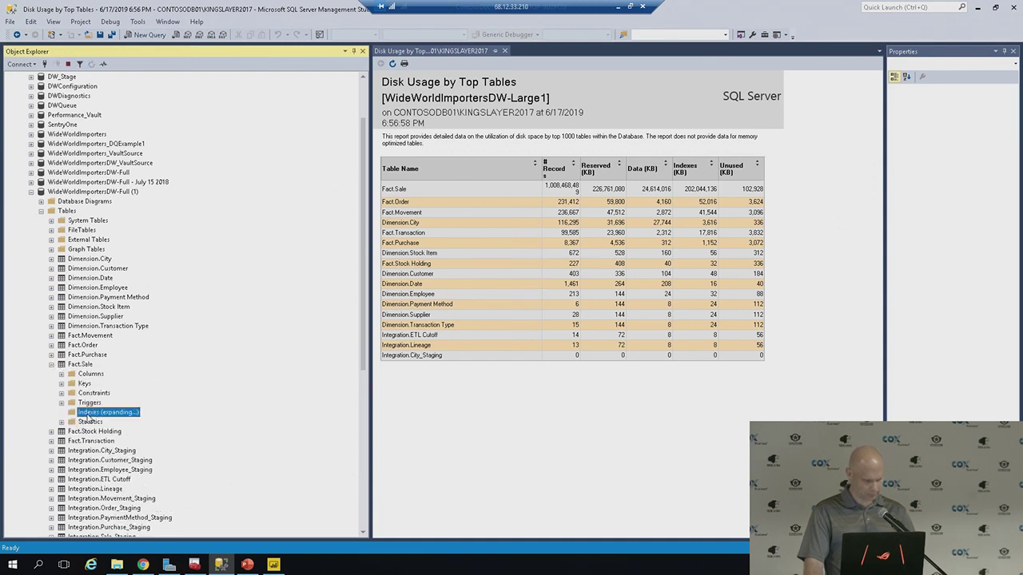
{"action": "scroll", "coordinate": [48, 412], "scroll_direction": "down", "scroll_amount": 1}
{"action": "scroll", "coordinate": [116, 416], "scroll_direction": "down", "scroll_amount": 4}
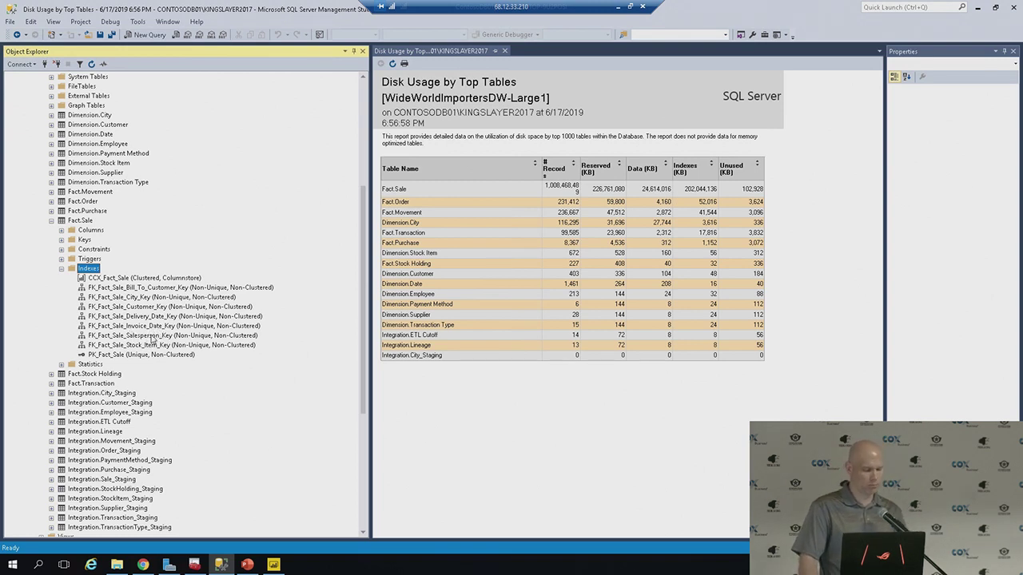
Inspect the storage properties of the clustered columnstore index CCX_Fact_Sale and close them without changes
{"action": "left_click", "coordinate": [128, 279]}
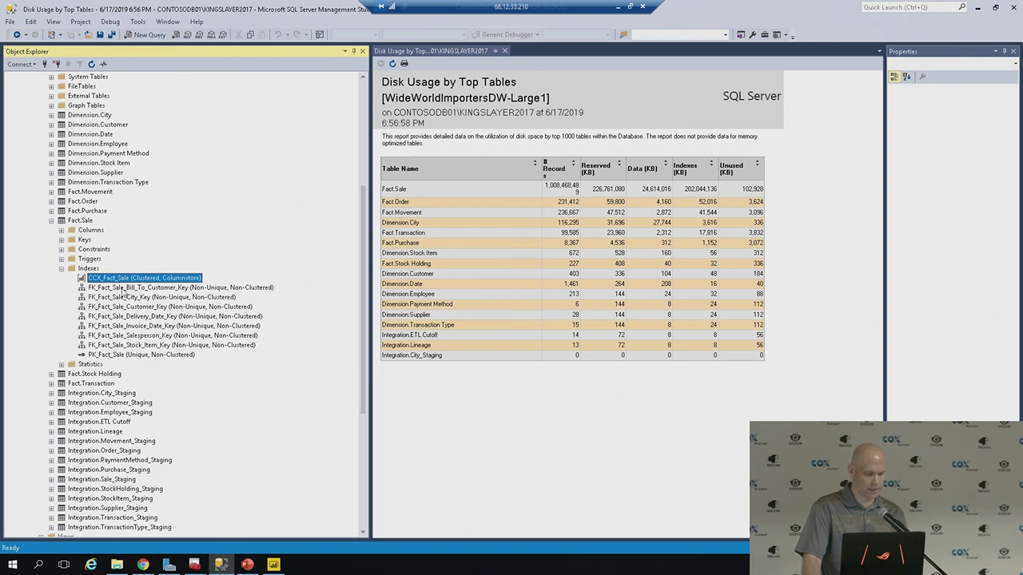
{"action": "right_click", "coordinate": [145, 281]}
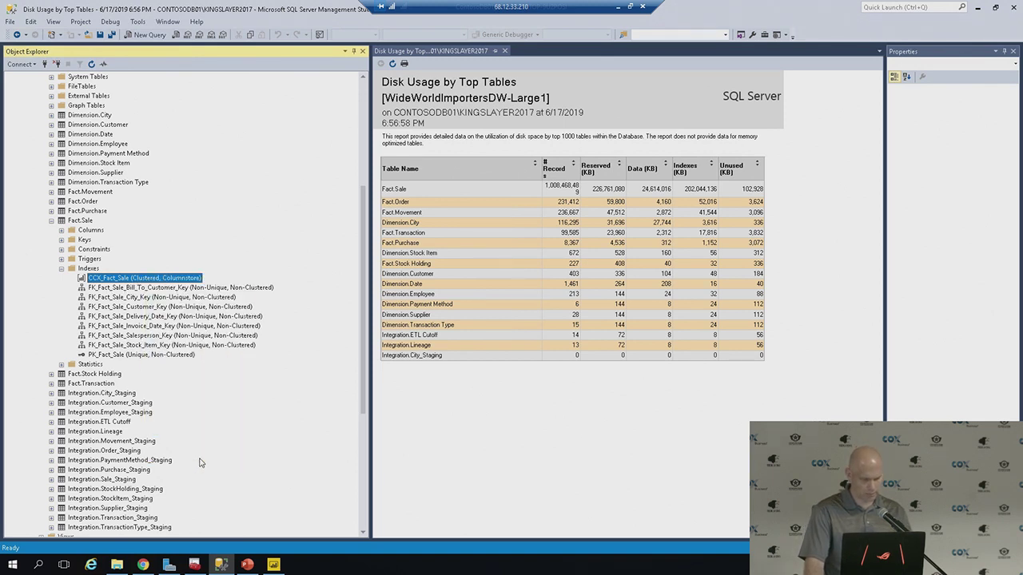
{"action": "left_click", "coordinate": [199, 457]}
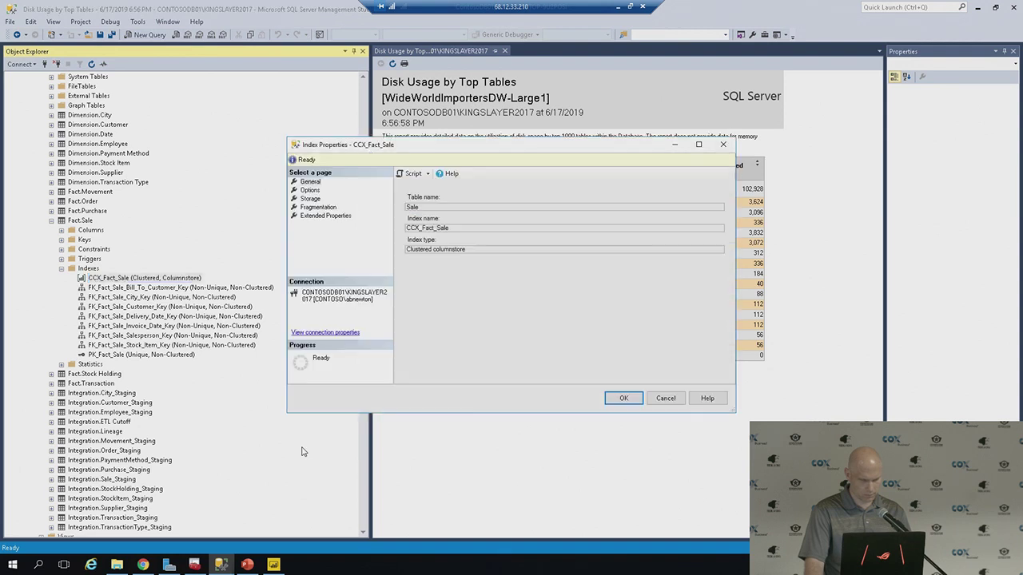
{"action": "left_click", "coordinate": [311, 199]}
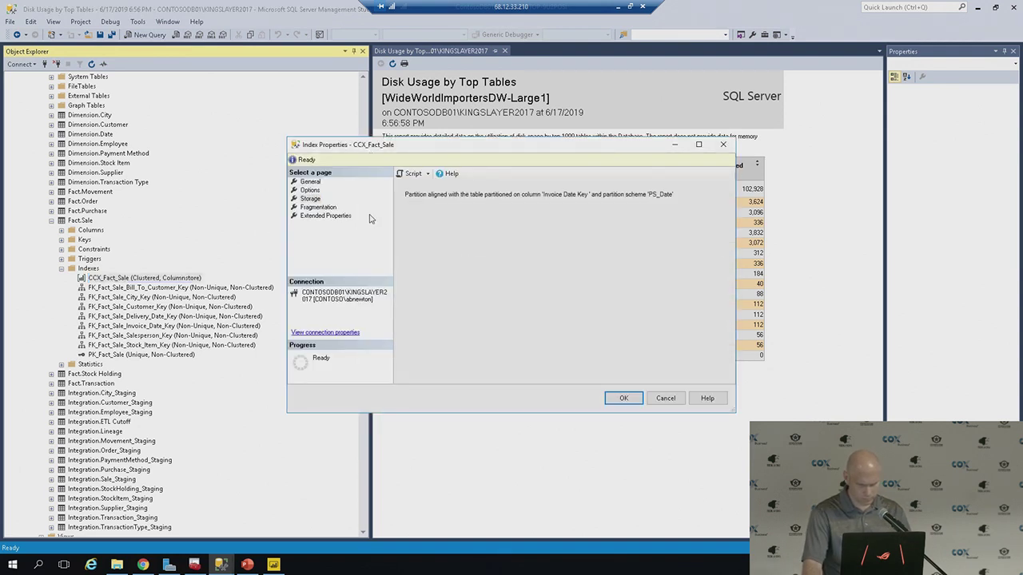
{"action": "left_click", "coordinate": [665, 398]}
Review the non-clustered key indexes on Fact.Sale and collapse its index list and the table node
{"action": "left_click", "coordinate": [160, 288]}
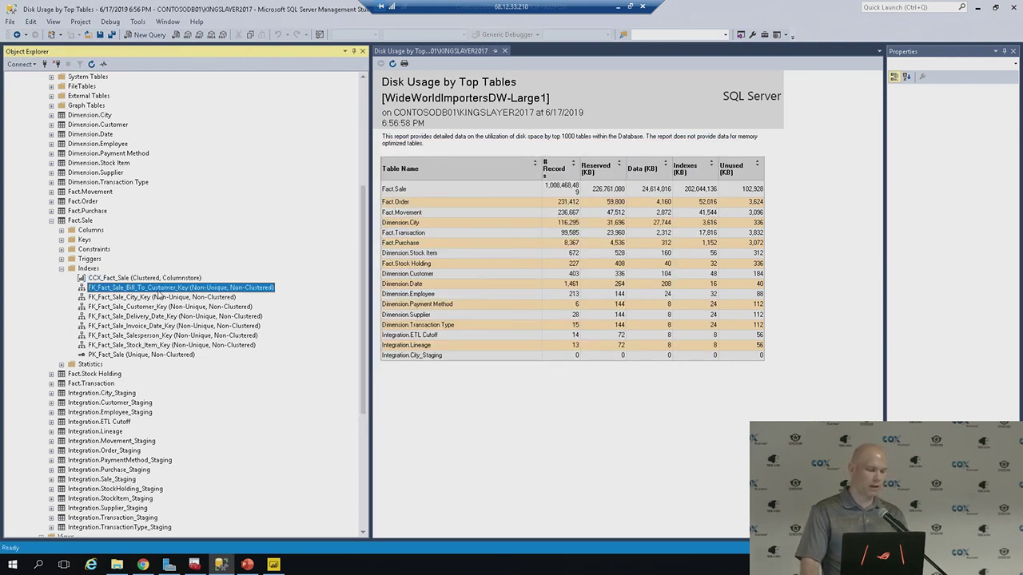
{"action": "left_click", "coordinate": [150, 306]}
{"action": "left_click", "coordinate": [134, 326]}
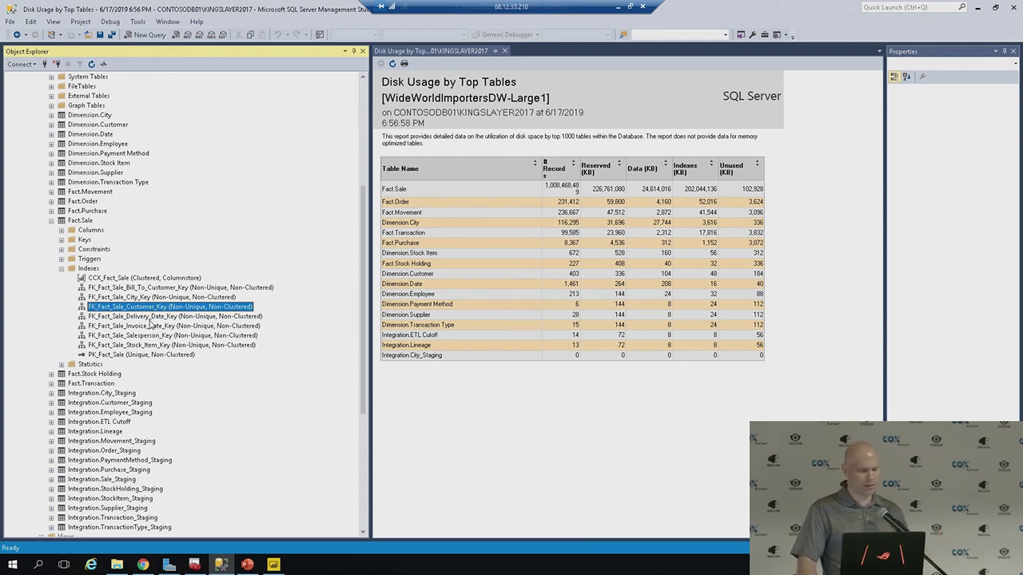
{"action": "left_click", "coordinate": [142, 319]}
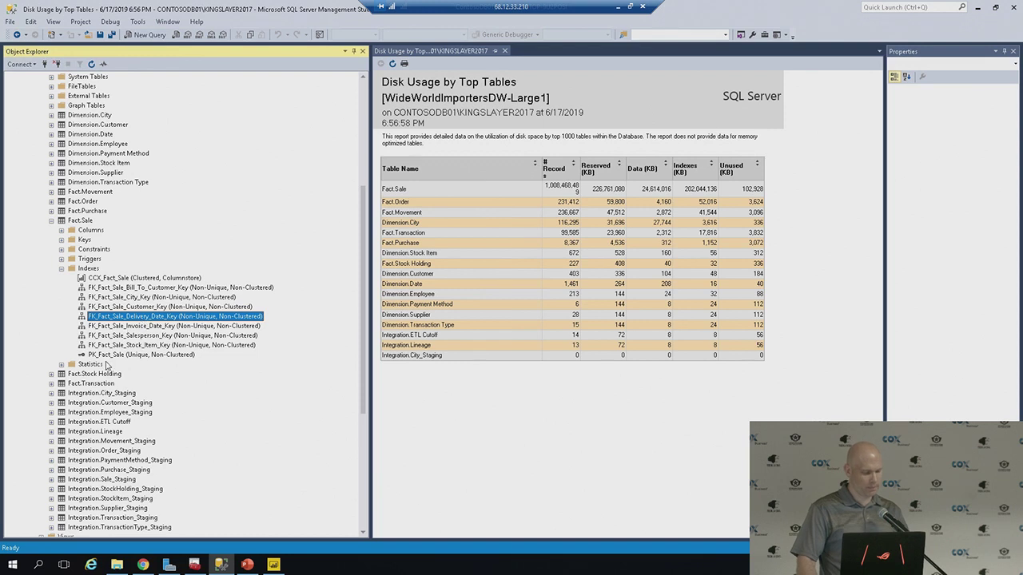
{"action": "left_click", "coordinate": [64, 270]}
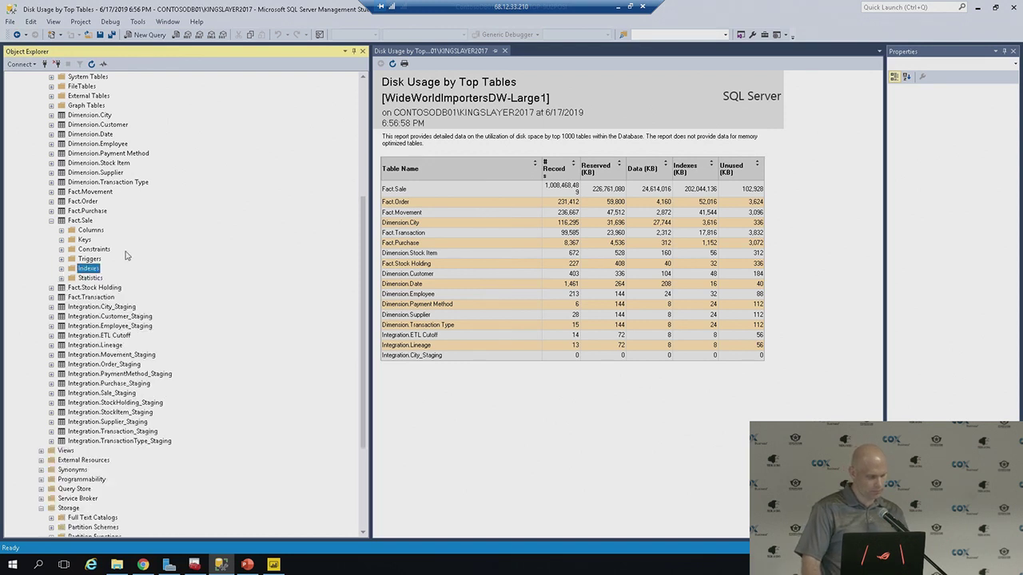
{"action": "left_click", "coordinate": [51, 221]}
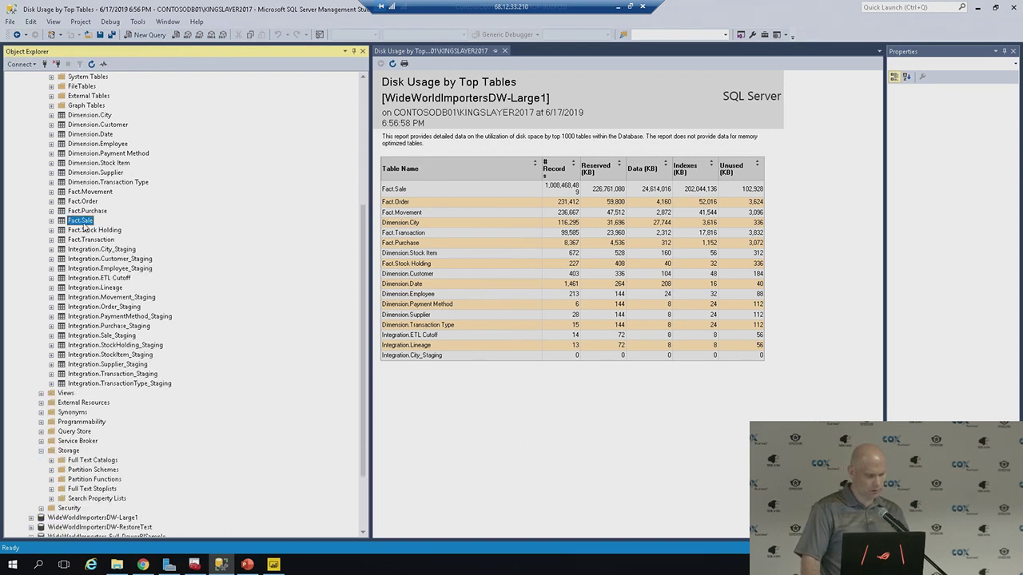
Expand the WideWorldImporters database to show its object folders
{"action": "scroll", "coordinate": [83, 227], "scroll_direction": "up", "scroll_amount": 5}
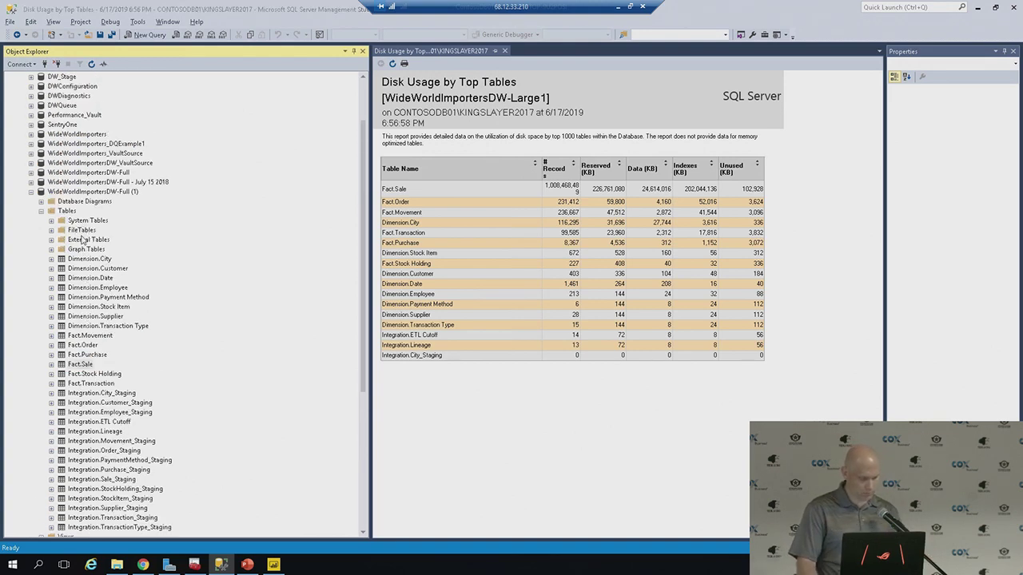
{"action": "key", "text": "alt+Tab"}
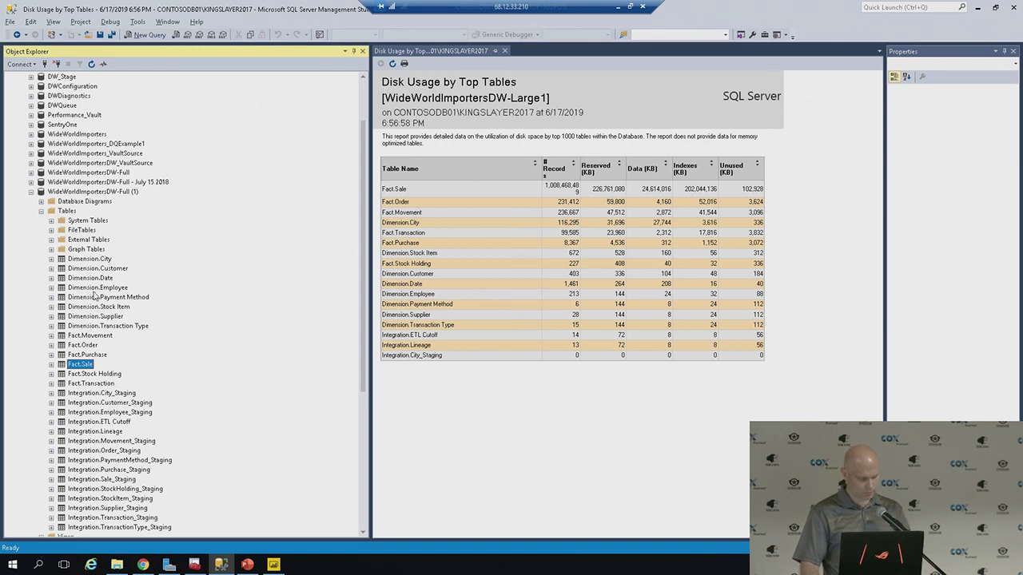
{"action": "scroll", "coordinate": [75, 200], "scroll_direction": "up", "scroll_amount": 3}
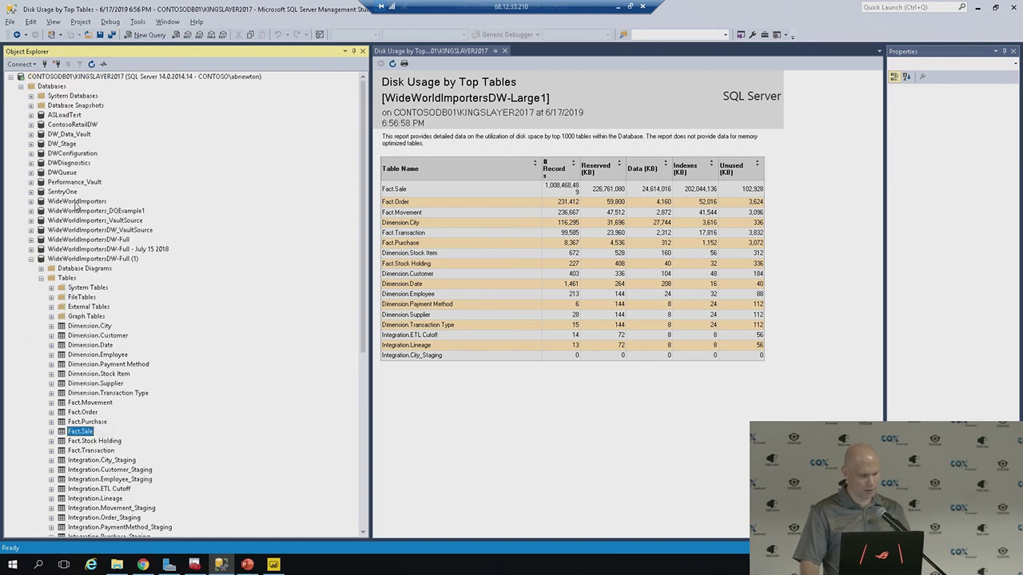
{"action": "double_click", "coordinate": [76, 201]}
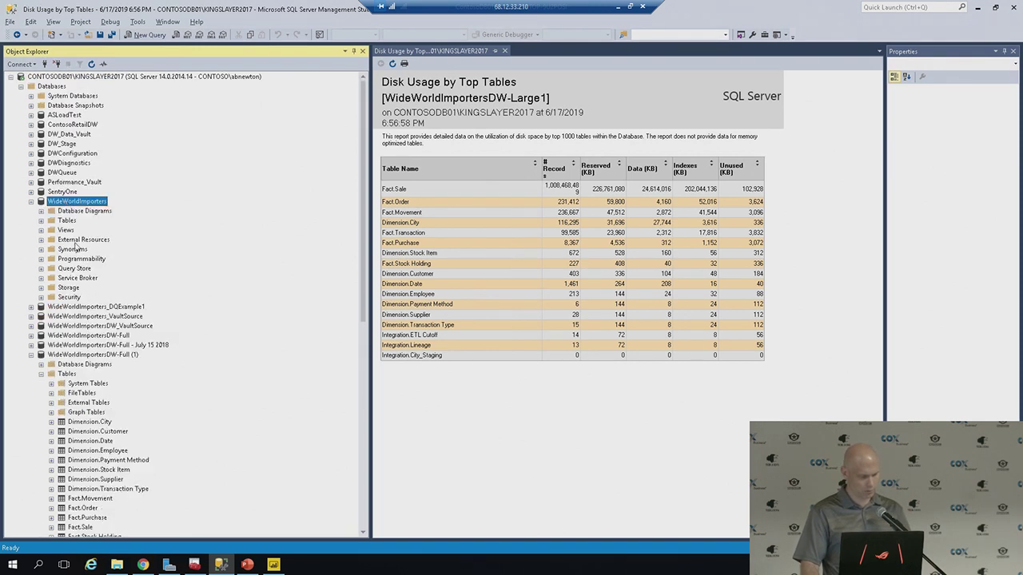
{"action": "scroll", "coordinate": [72, 307], "scroll_direction": "down", "scroll_amount": 1}
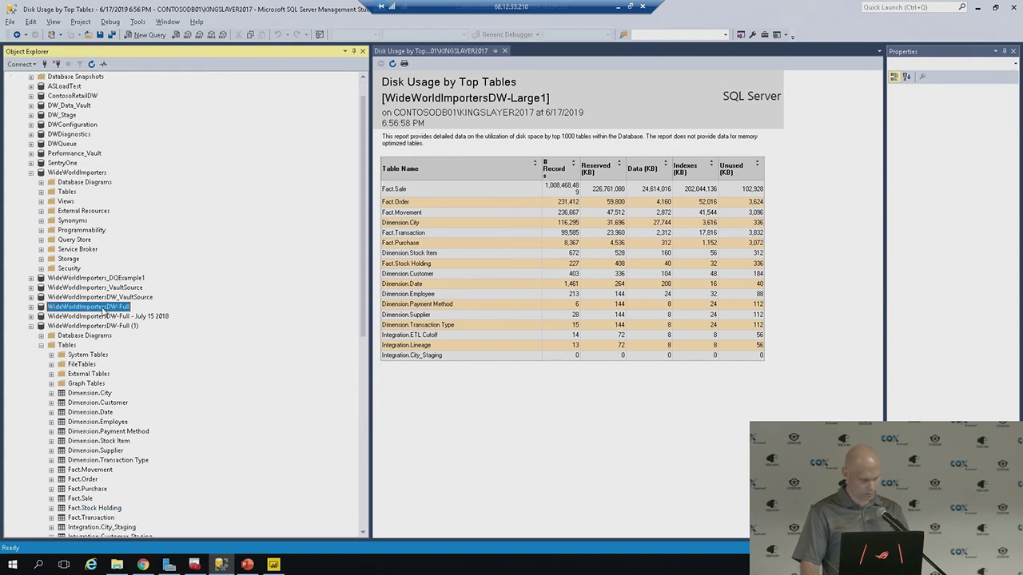
Expand the WideWorldImportersDW-Full database to show its object folders
{"action": "left_click", "coordinate": [97, 308]}
{"action": "double_click", "coordinate": [94, 308]}
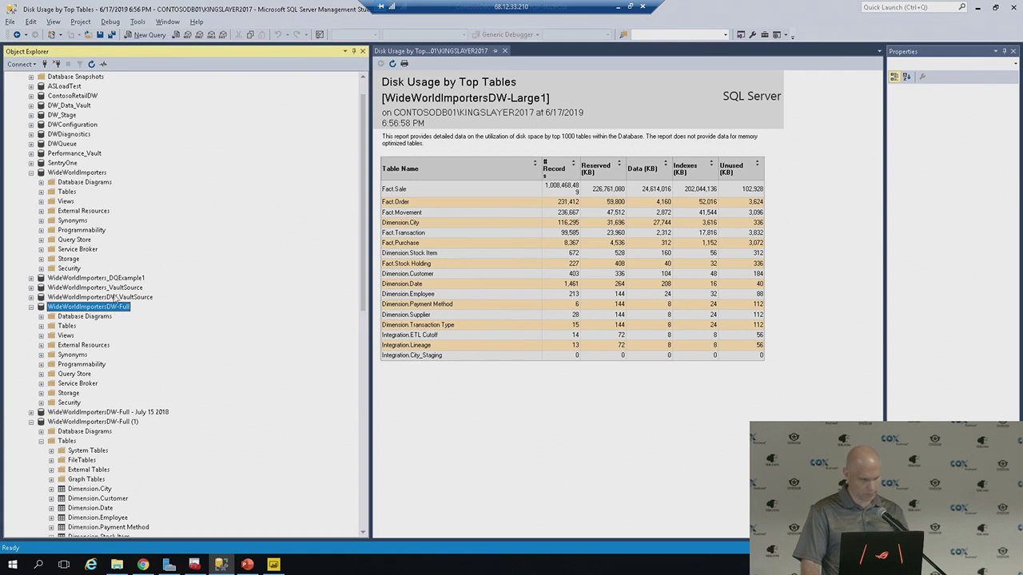
{"action": "scroll", "coordinate": [124, 278], "scroll_direction": "up", "scroll_amount": 1}
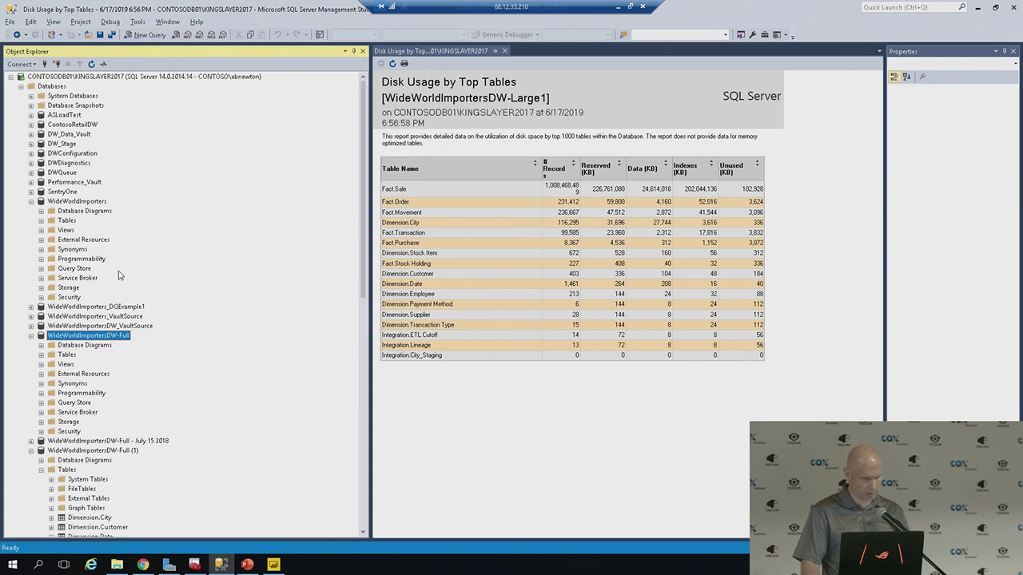
Open the server's properties and copy its name, CONTOSODB01\KINGSLAYER2017
{"action": "left_click", "coordinate": [131, 77]}
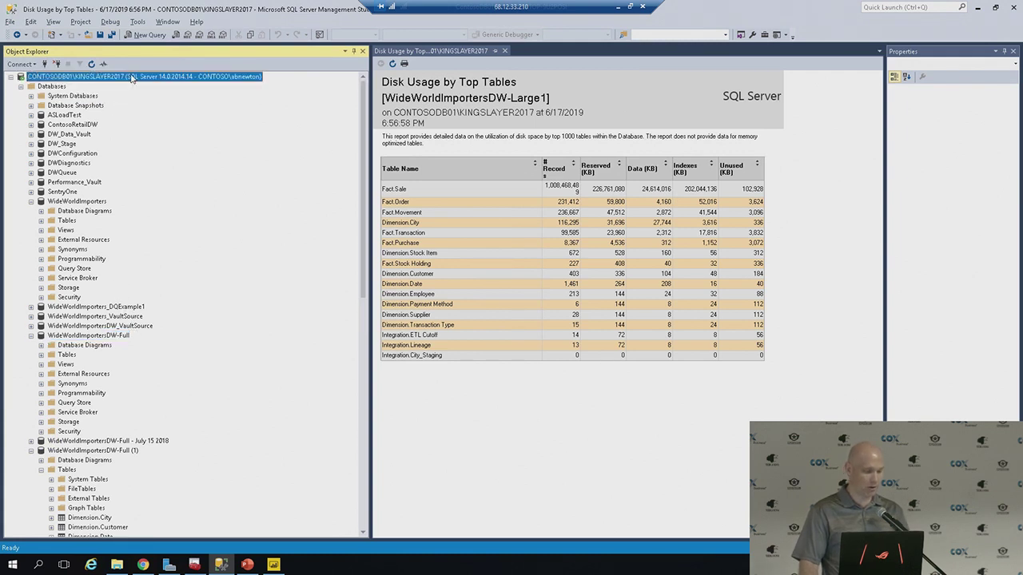
{"action": "right_click", "coordinate": [179, 79]}
{"action": "left_click", "coordinate": [212, 284]}
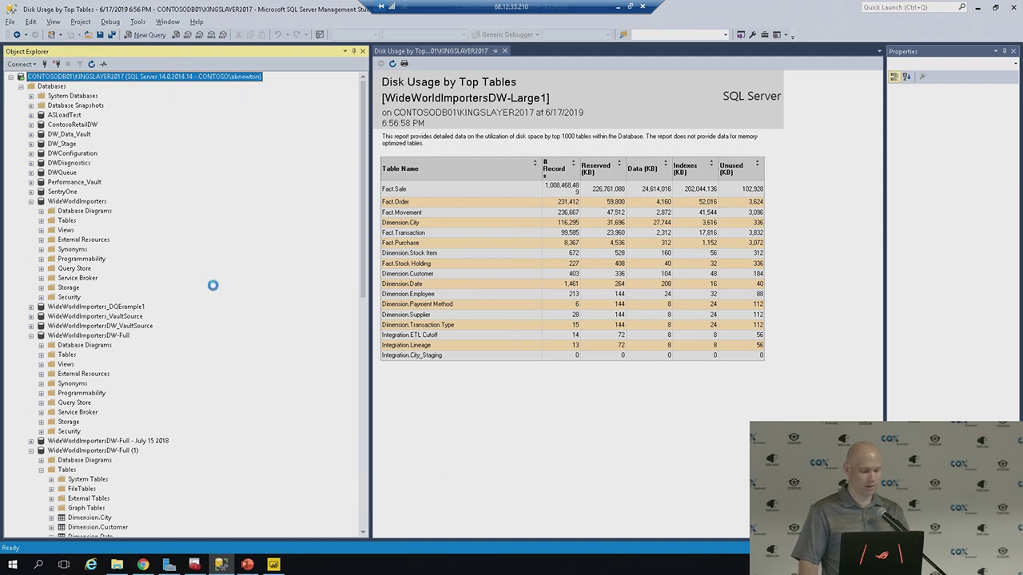
{"action": "left_click", "coordinate": [568, 177]}
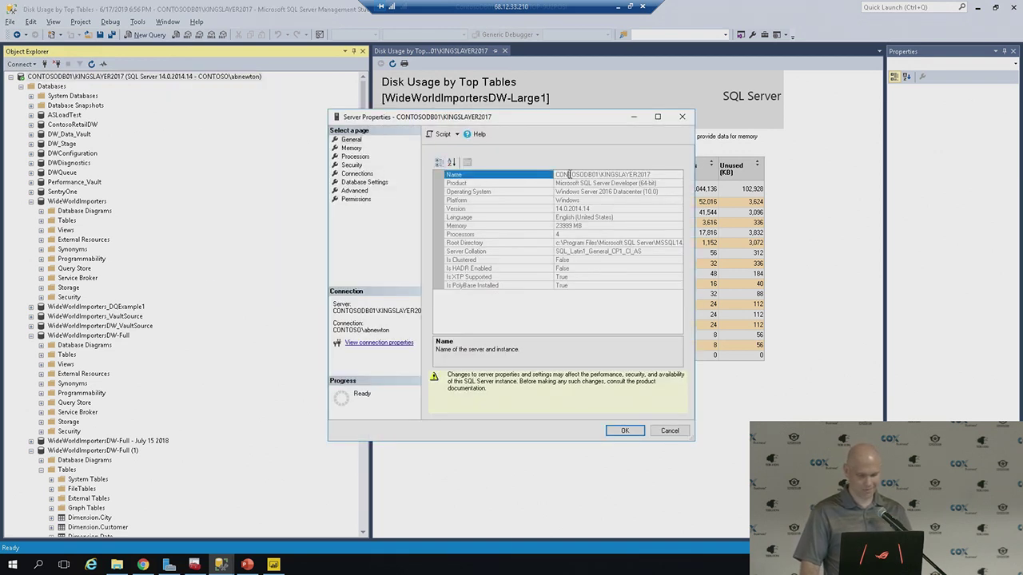
{"action": "double_click", "coordinate": [572, 176]}
{"action": "key", "text": "ctrl+c"}
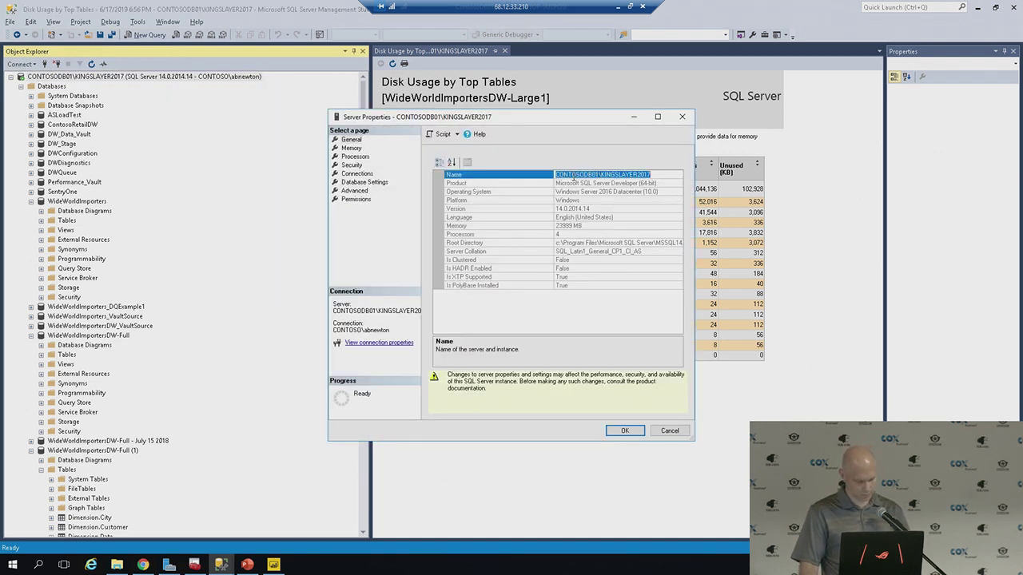
Switch to Power BI Desktop and start a SQL Server database connection with the server set to CONTOSODB01\KINGSLAYER2017
{"action": "key", "text": "alt+Tab"}
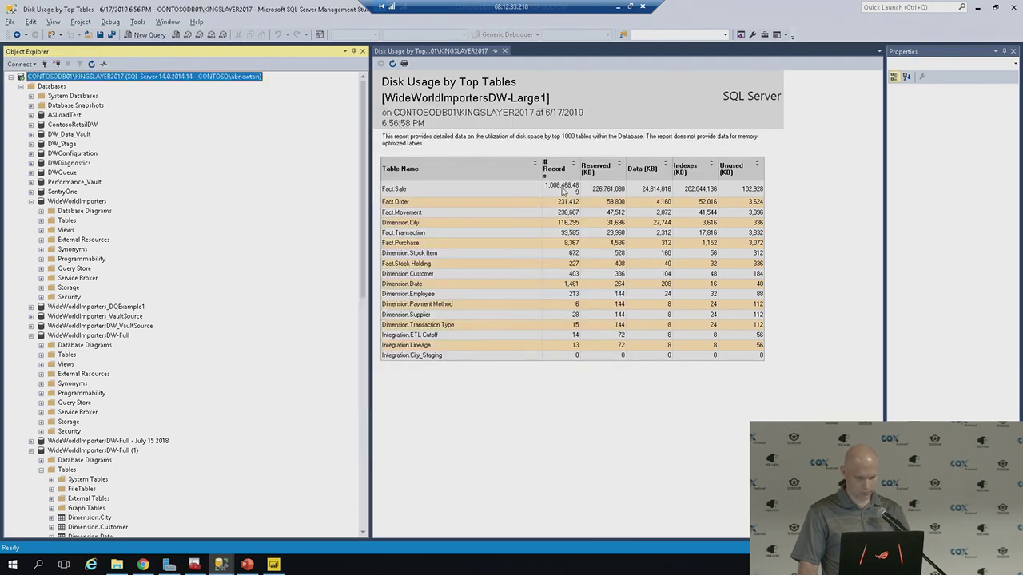
{"action": "key", "text": "alt+Tab"}
{"action": "key", "text": "alt+Tab"}
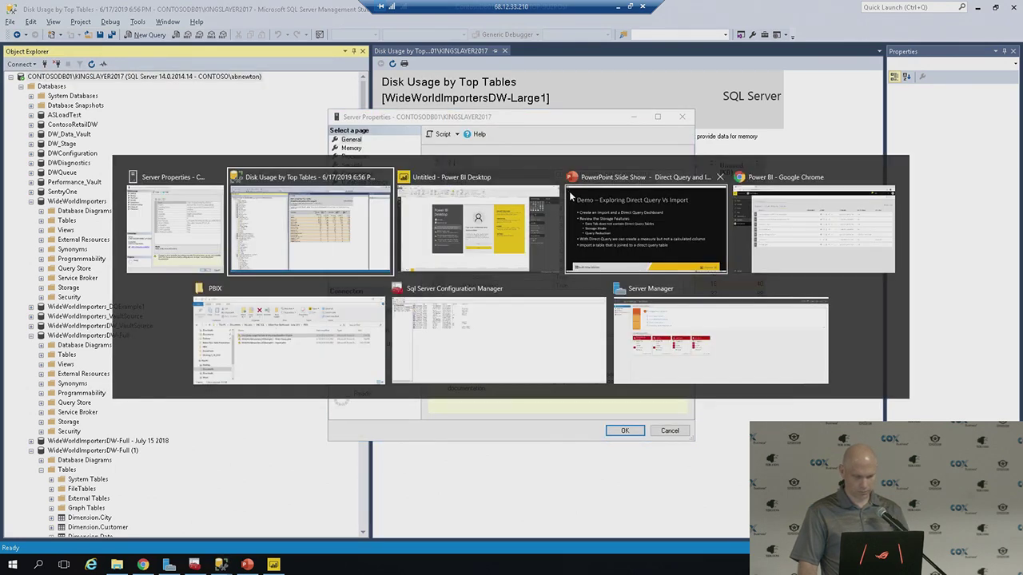
{"action": "left_click", "coordinate": [478, 217]}
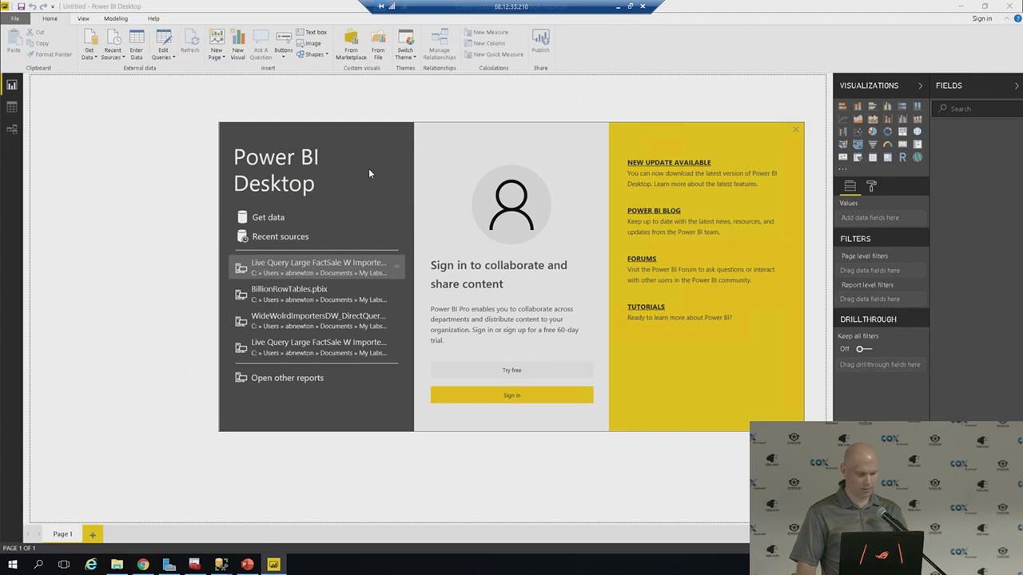
{"action": "left_click", "coordinate": [278, 221]}
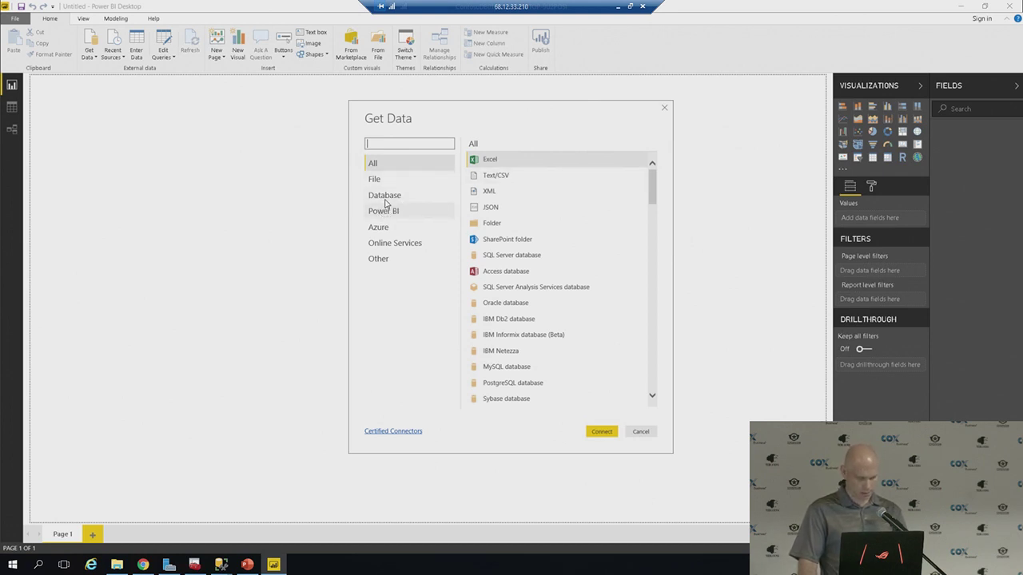
{"action": "left_click", "coordinate": [389, 200]}
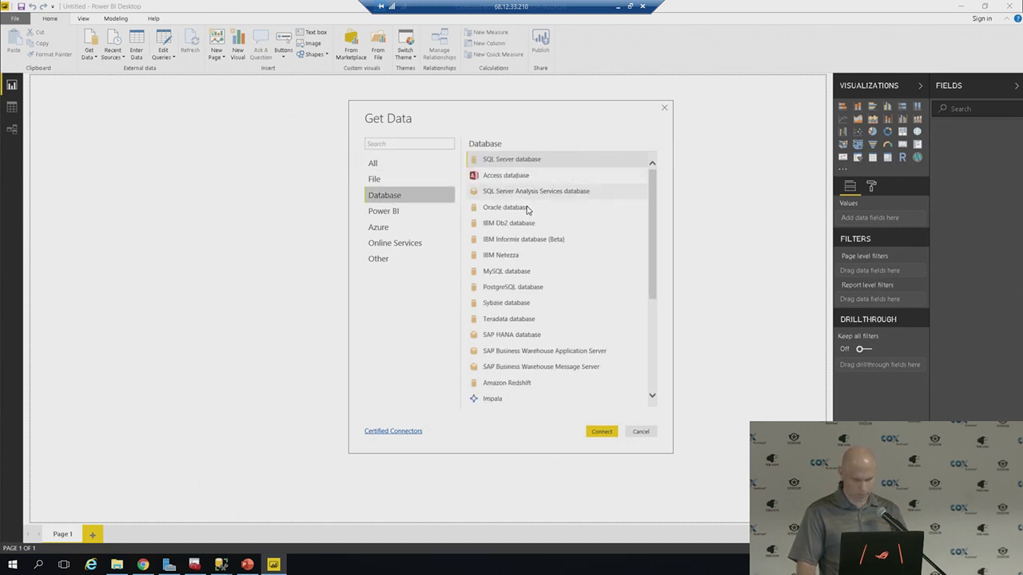
{"action": "left_click", "coordinate": [603, 431]}
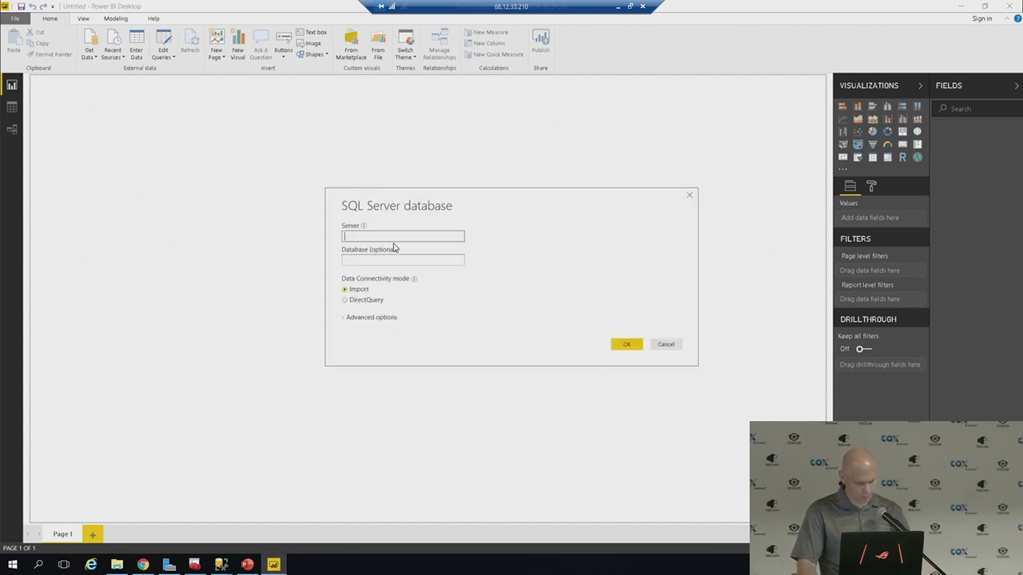
{"action": "key", "text": "ctrl+v"}
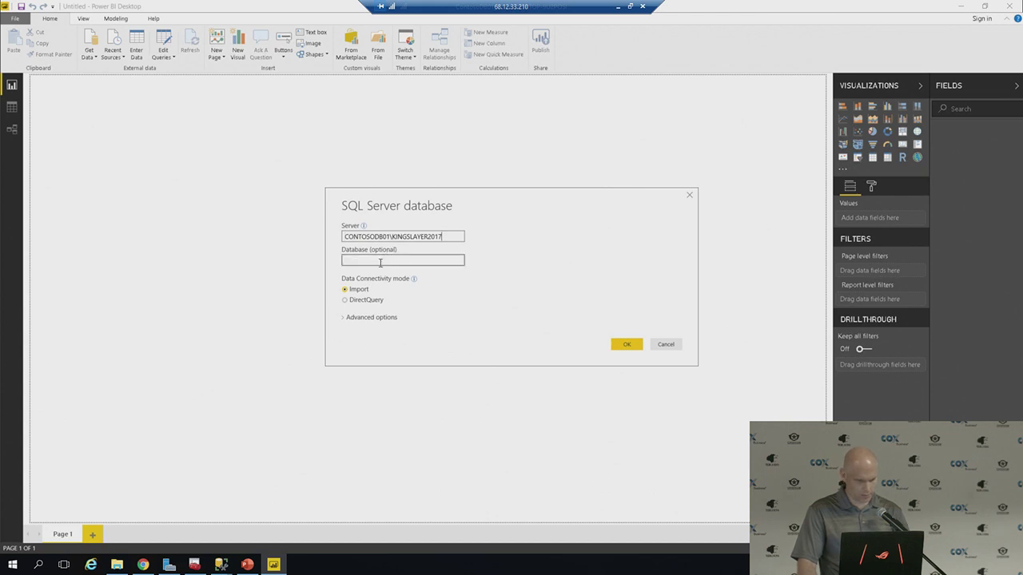
Switch to SQL Server Management Studio, dismiss the server properties without changes, and collapse the WideWorldImporters and WideWorldImportersDW-Full databases
{"action": "key", "text": "alt+Tab"}
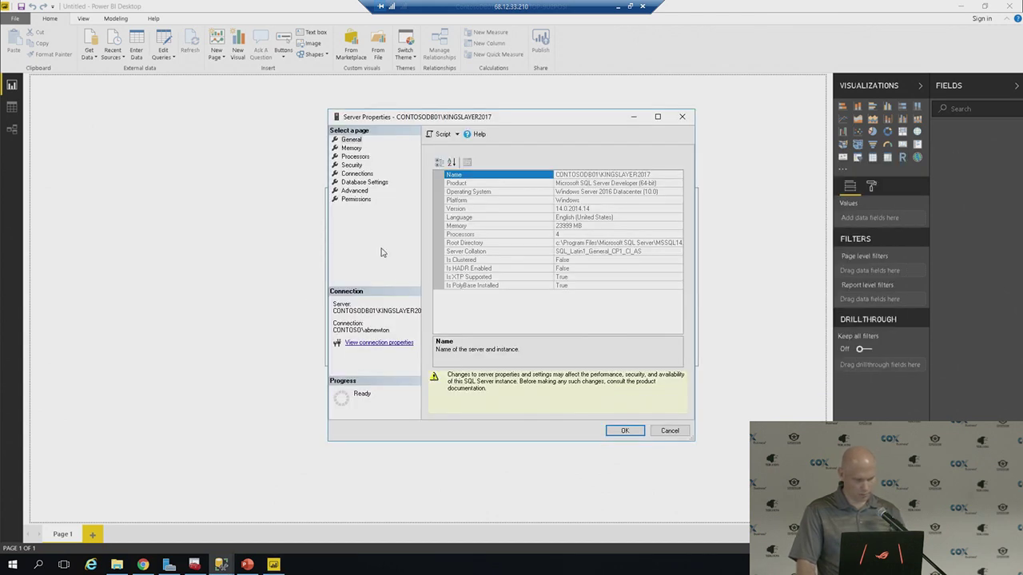
{"action": "left_click", "coordinate": [670, 430]}
{"action": "key", "text": "alt+Tab"}
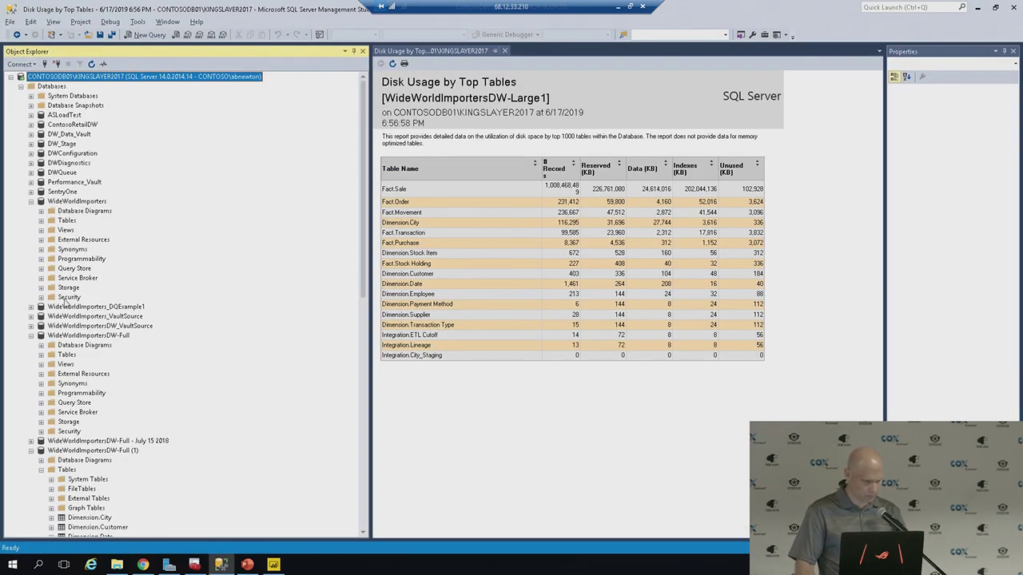
{"action": "double_click", "coordinate": [70, 202]}
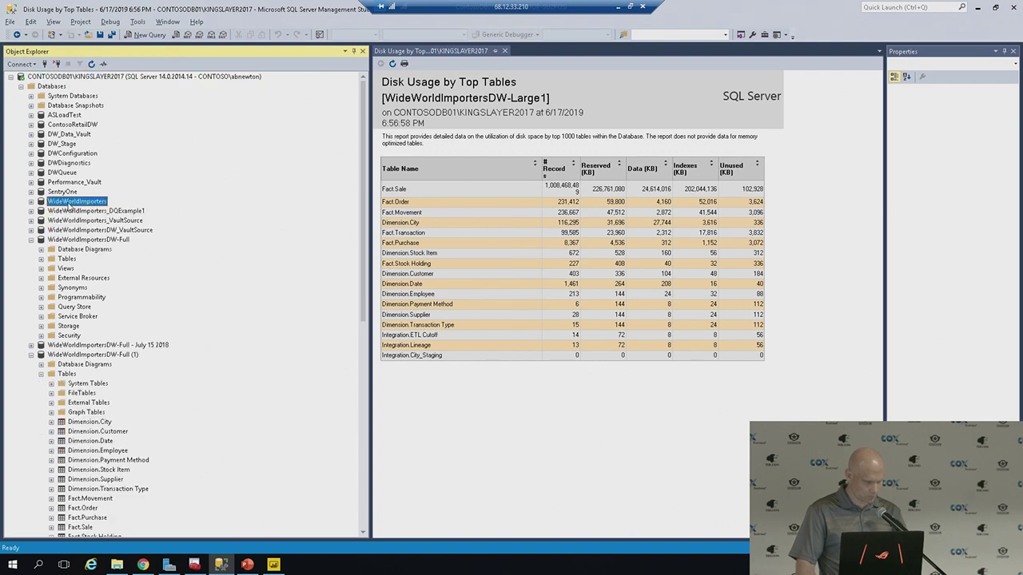
{"action": "left_click", "coordinate": [89, 241]}
{"action": "double_click", "coordinate": [89, 240]}
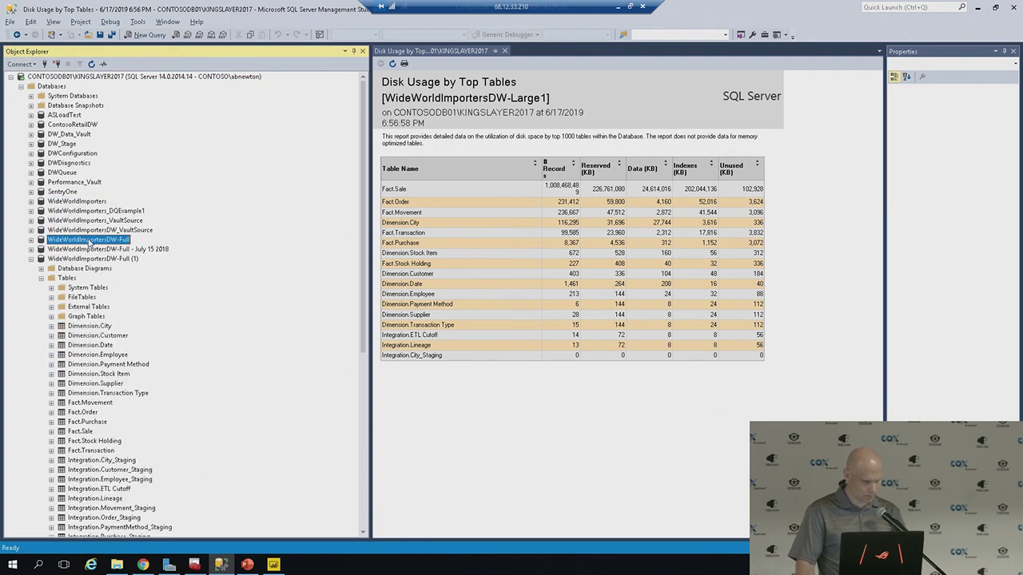
Copy the database name WideWorldImportersDW-Full into the Power BI Desktop connection and connect in DirectQuery mode
{"action": "right_click", "coordinate": [88, 242]}
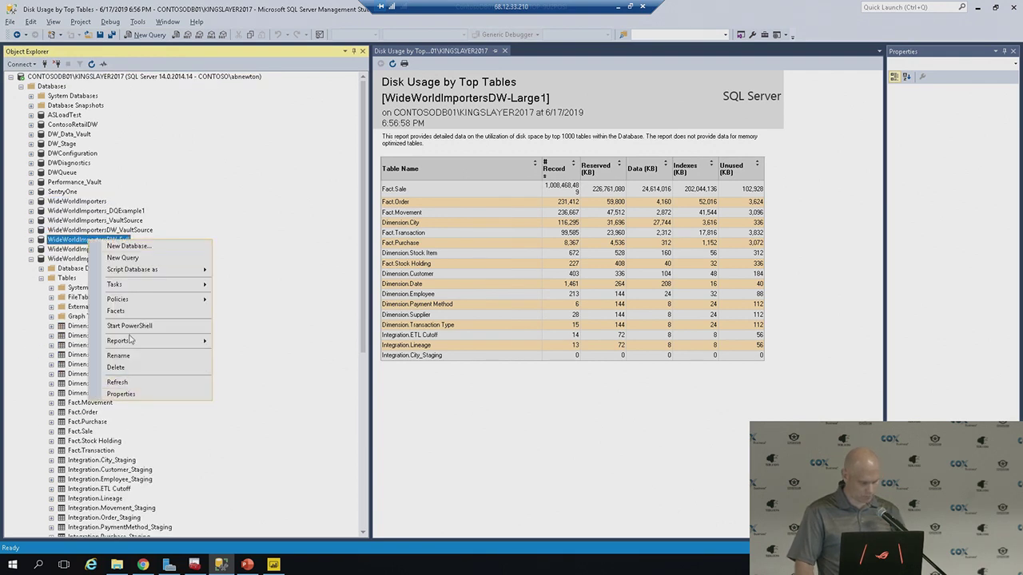
{"action": "left_click", "coordinate": [75, 243]}
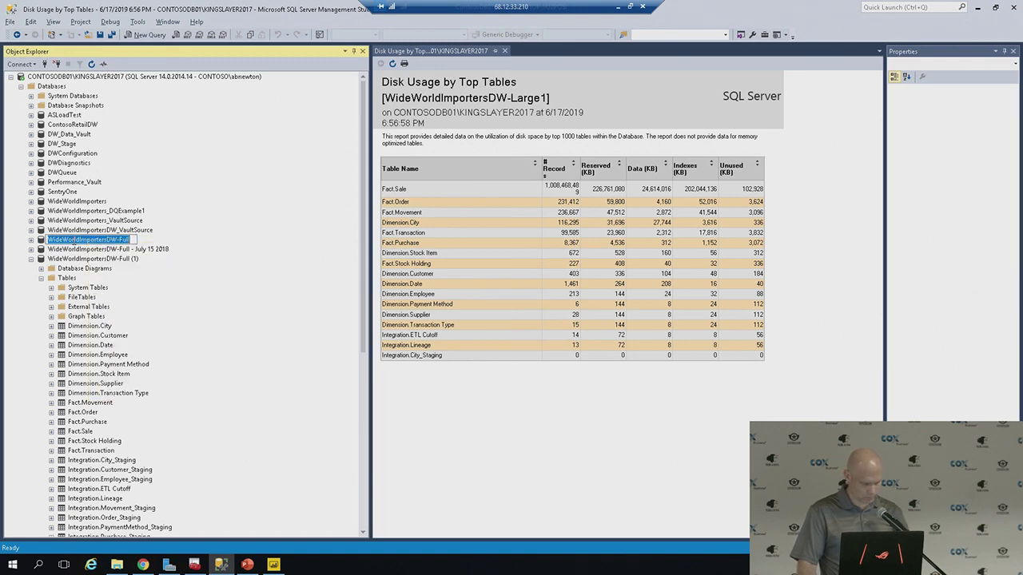
{"action": "key", "text": "alt+Tab"}
{"action": "left_click", "coordinate": [360, 261]}
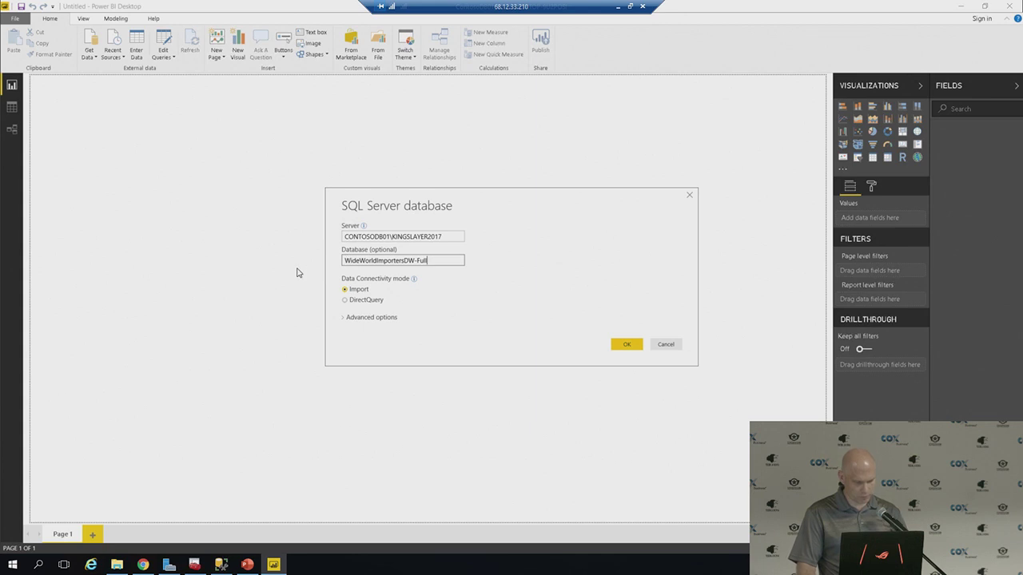
{"action": "left_click", "coordinate": [357, 301]}
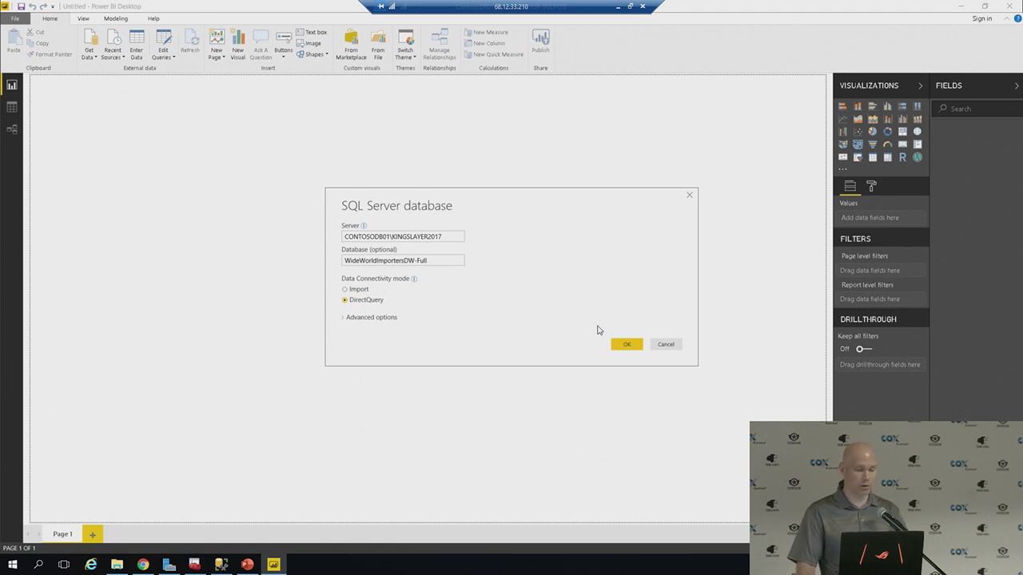
{"action": "left_click", "coordinate": [630, 341]}
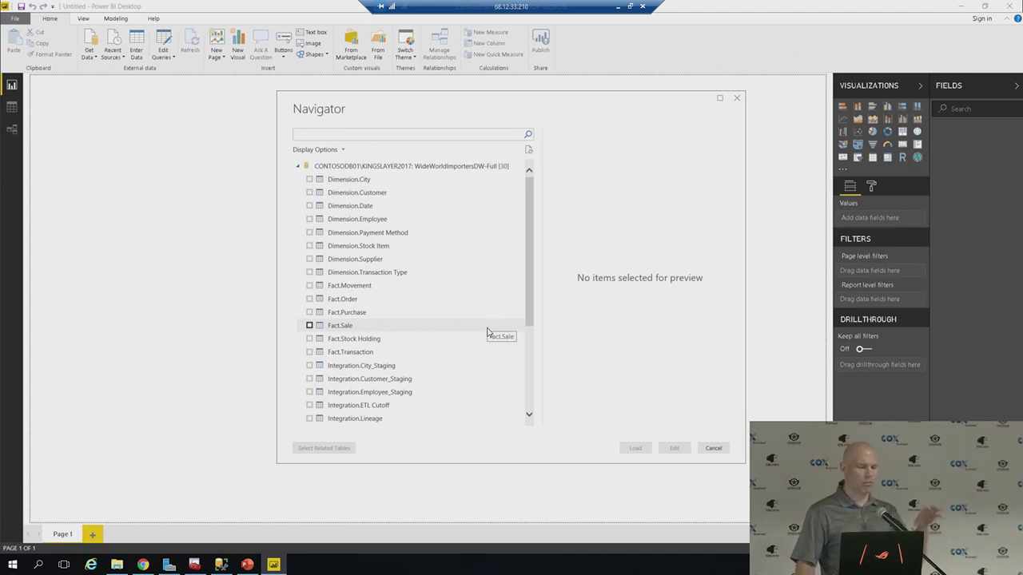
Select the dimension tables City, Customer, Date, Employee, Payment Method, Stock Item, Supplier and Transaction Type for loading
{"action": "left_click", "coordinate": [309, 179]}
{"action": "left_click", "coordinate": [310, 192]}
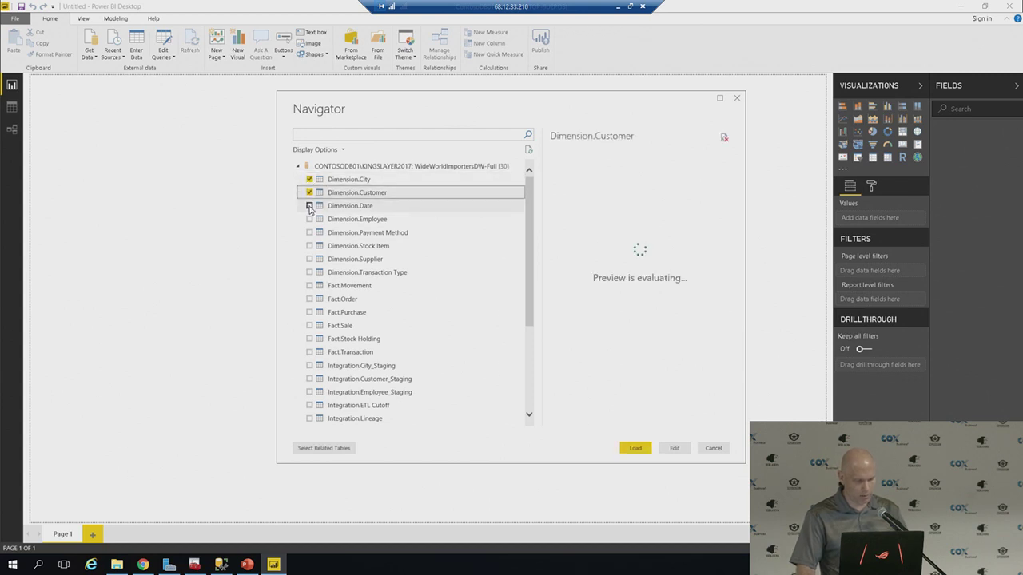
{"action": "left_click", "coordinate": [310, 206]}
{"action": "left_click", "coordinate": [309, 219]}
{"action": "left_click", "coordinate": [309, 232]}
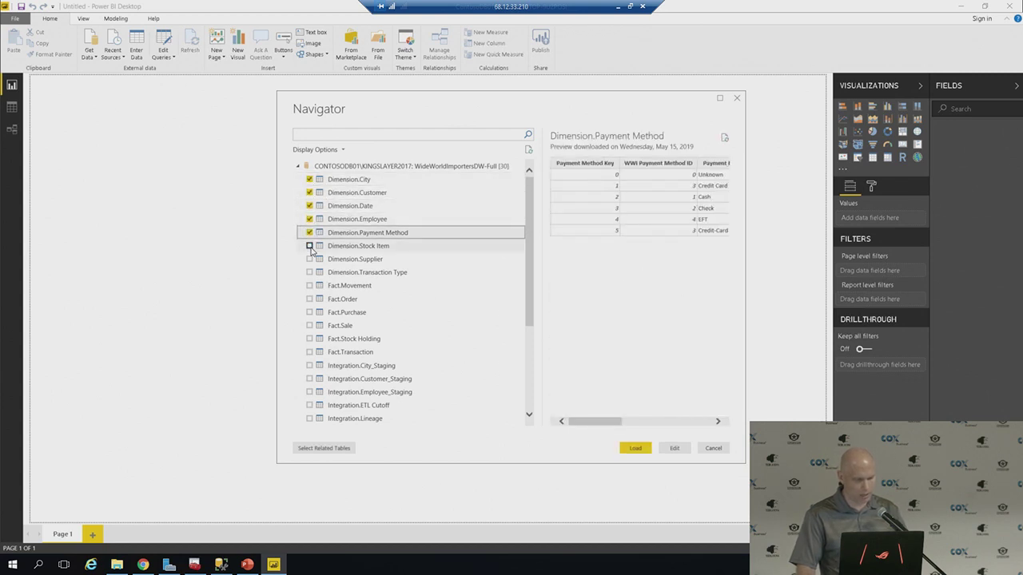
{"action": "left_click", "coordinate": [309, 246]}
{"action": "left_click", "coordinate": [309, 259]}
{"action": "left_click", "coordinate": [309, 273]}
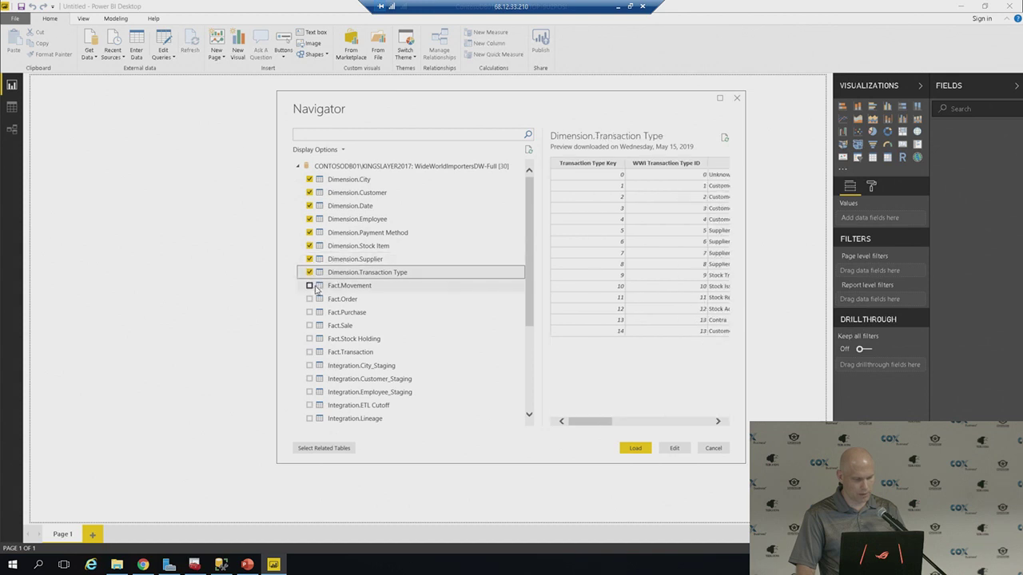
Add the fact tables Movement, Order, Purchase, Sale and Transaction to the selection
{"action": "left_click", "coordinate": [310, 286]}
{"action": "left_click", "coordinate": [310, 298]}
{"action": "left_click", "coordinate": [310, 286]}
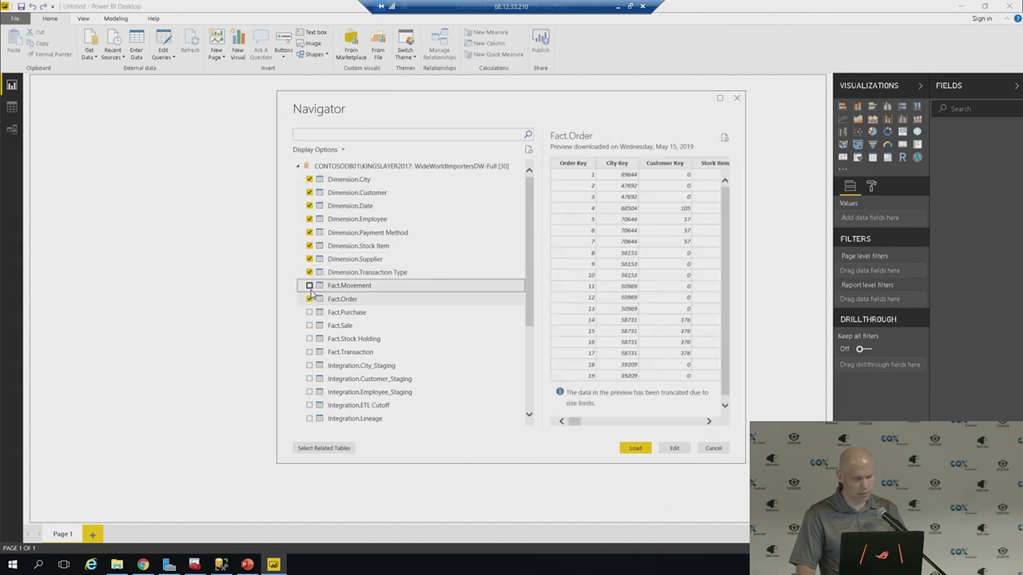
{"action": "left_click", "coordinate": [310, 286]}
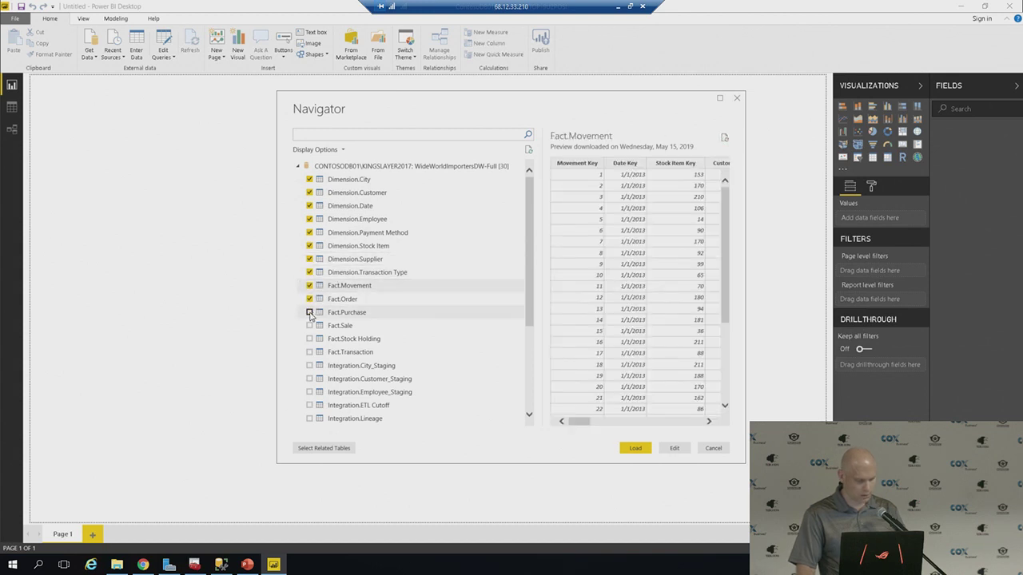
{"action": "left_click", "coordinate": [309, 313]}
{"action": "left_click", "coordinate": [310, 326]}
{"action": "scroll", "coordinate": [317, 308], "scroll_direction": "down", "scroll_amount": 2}
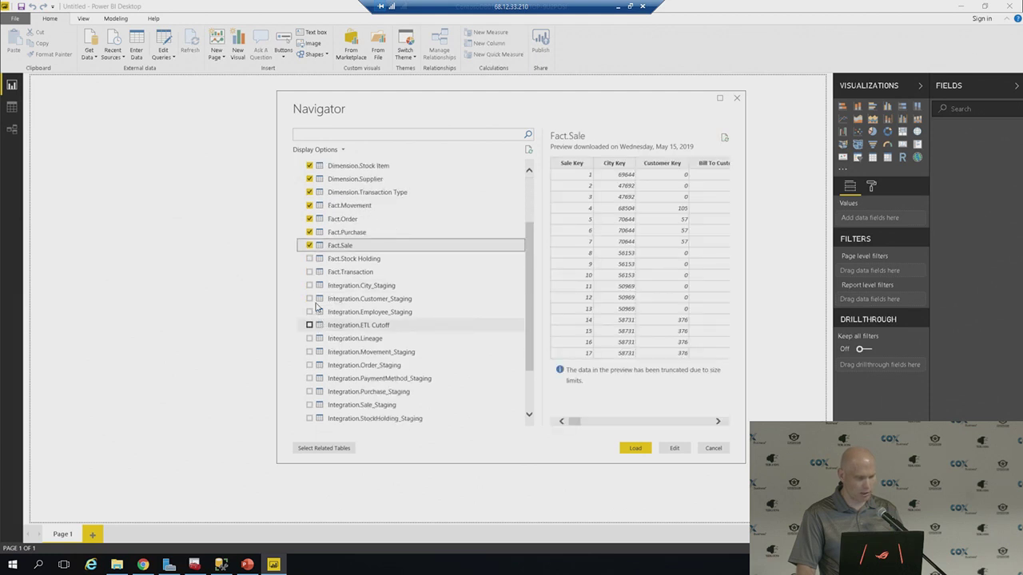
{"action": "left_click", "coordinate": [317, 259]}
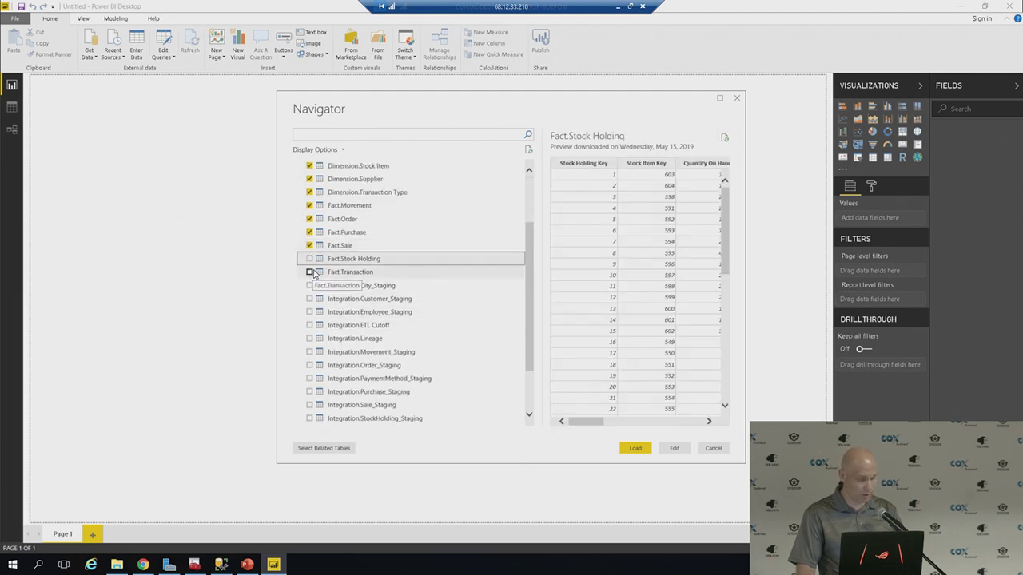
{"action": "left_click", "coordinate": [309, 272]}
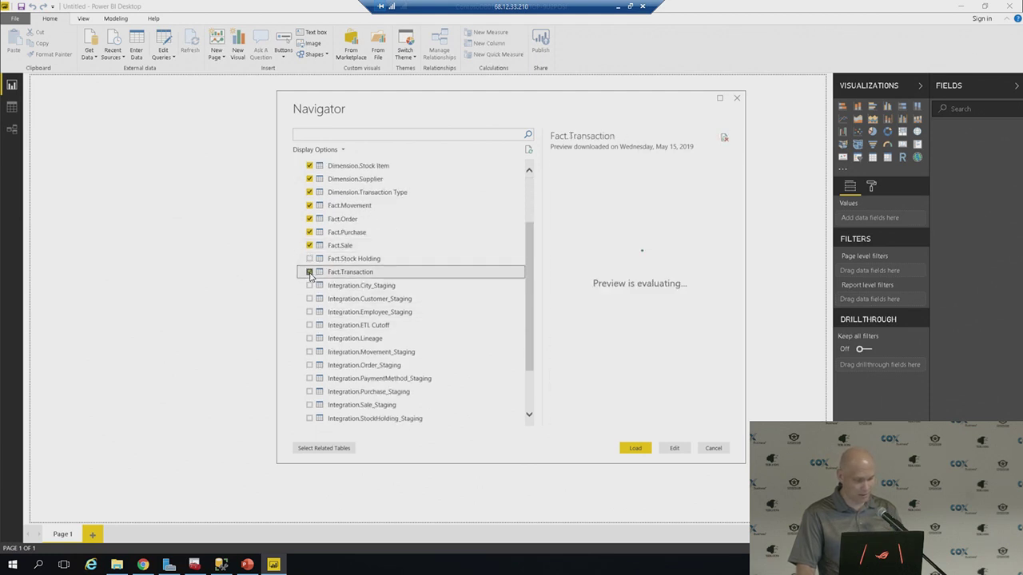
{"action": "left_click", "coordinate": [310, 285]}
{"action": "left_click", "coordinate": [310, 299]}
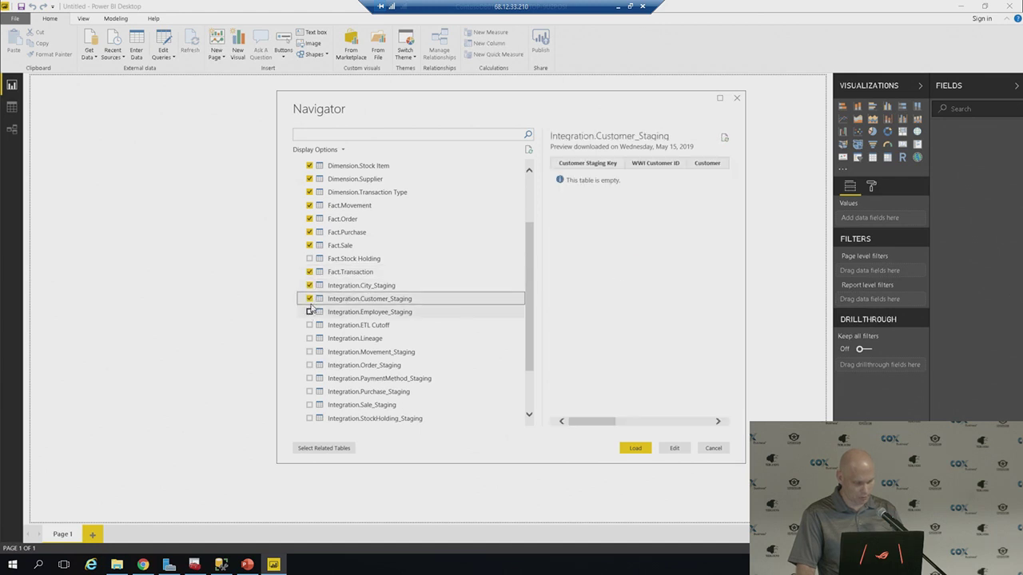
{"action": "left_click", "coordinate": [310, 286]}
{"action": "left_click", "coordinate": [310, 299]}
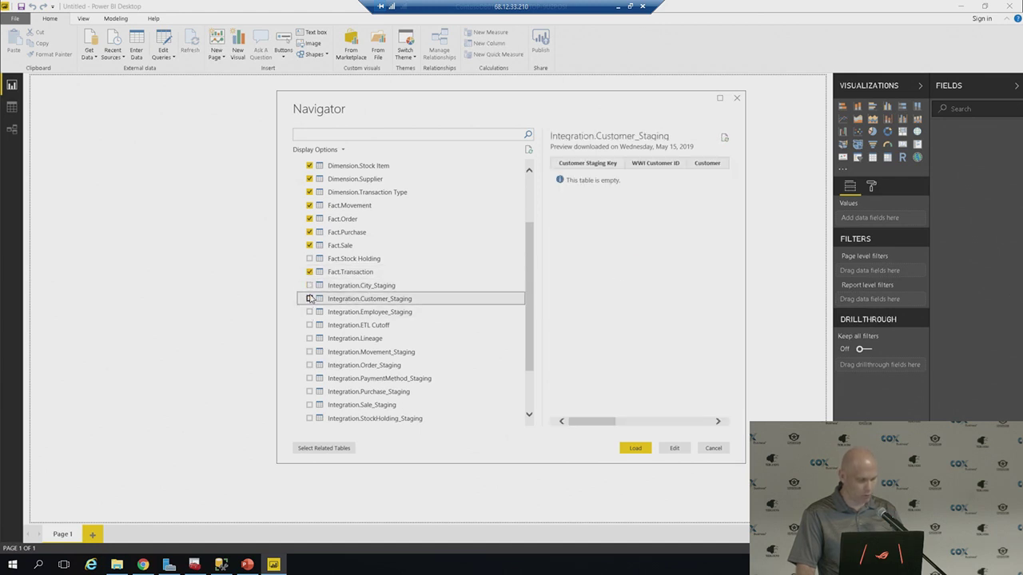
Add Fact.Stock Holding to the selection and load all the selected tables into the model
{"action": "left_click", "coordinate": [310, 259]}
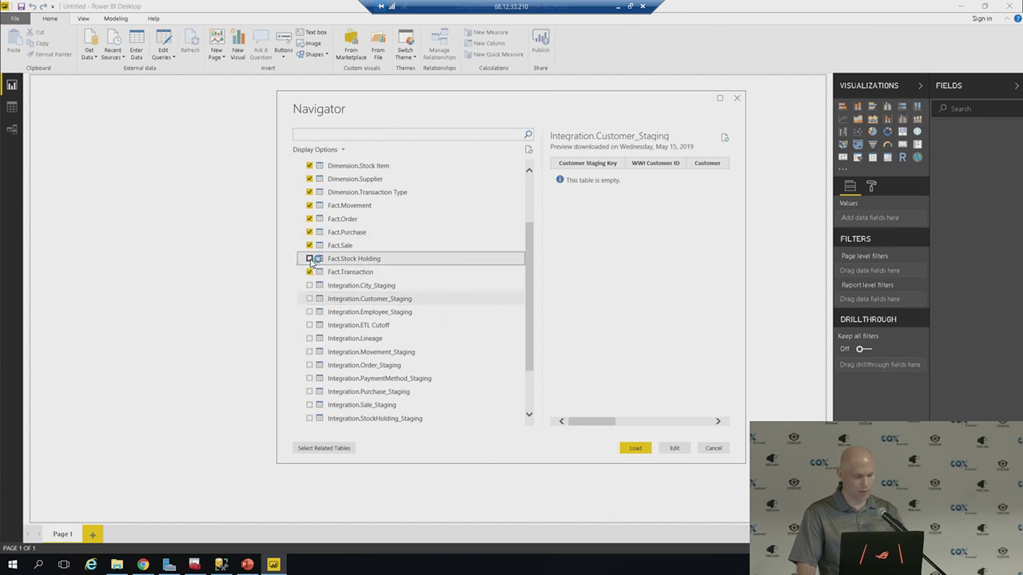
{"action": "left_click", "coordinate": [310, 259]}
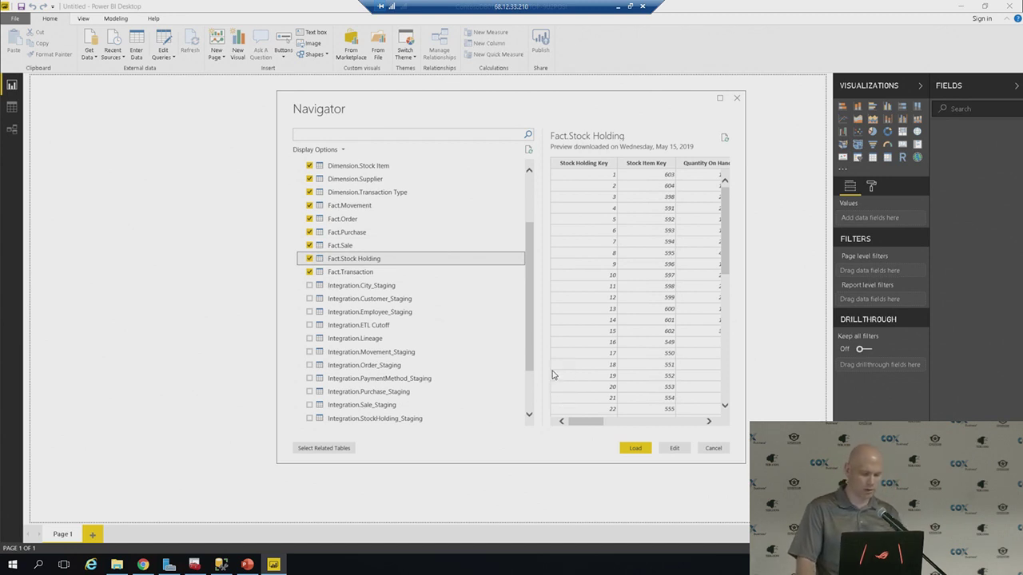
{"action": "left_click", "coordinate": [635, 451]}
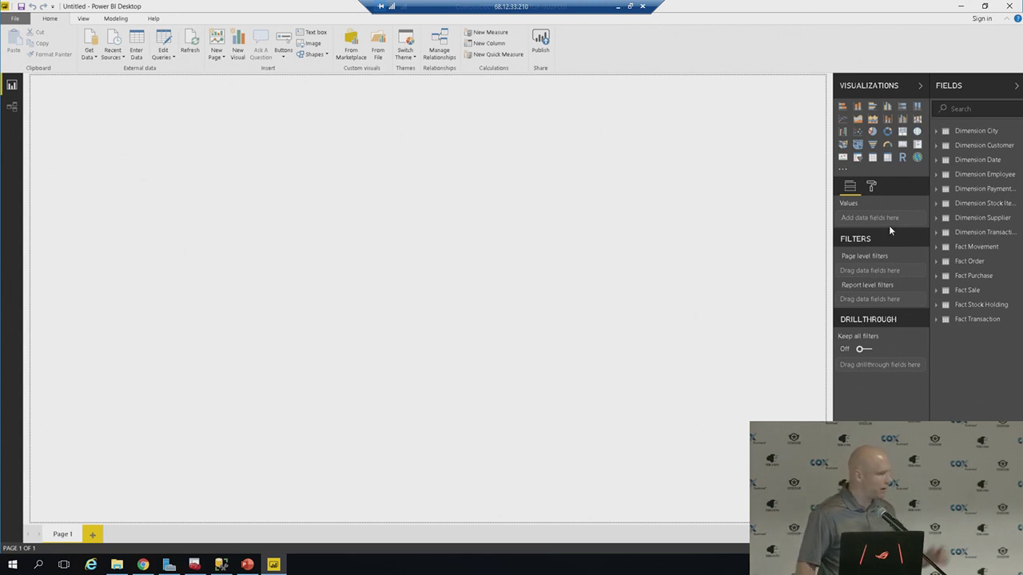
Add a map visual plotting Profit from Fact Sale by City from Dimension City
{"action": "left_click", "coordinate": [937, 132]}
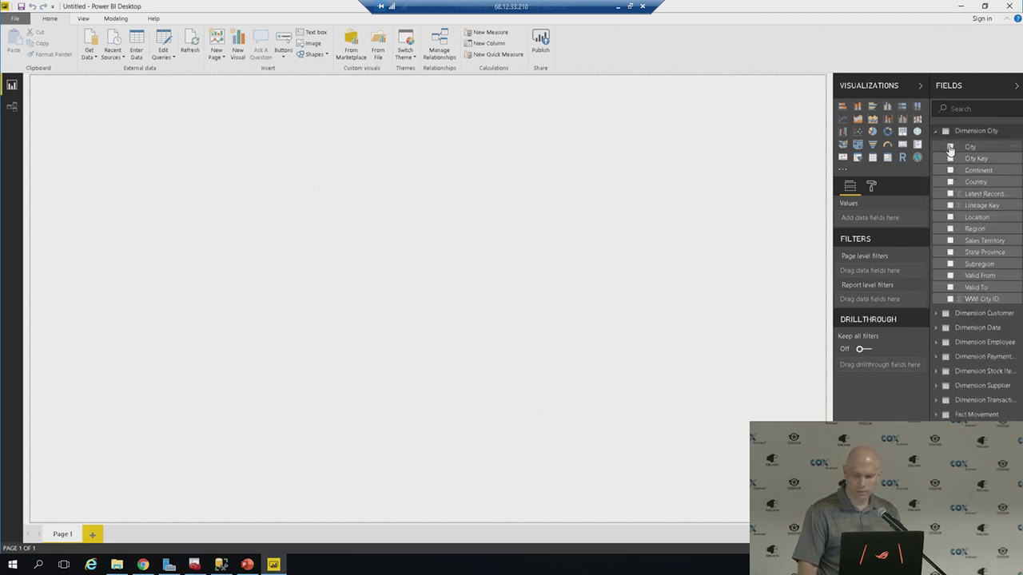
{"action": "left_click", "coordinate": [949, 147]}
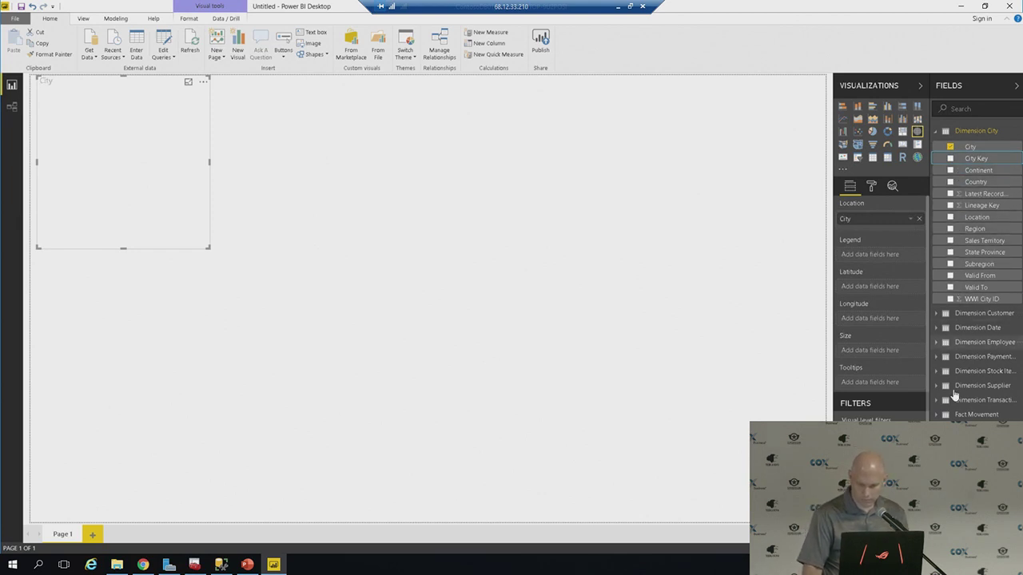
{"action": "scroll", "coordinate": [982, 344], "scroll_direction": "down", "scroll_amount": 3}
{"action": "left_click", "coordinate": [967, 326]}
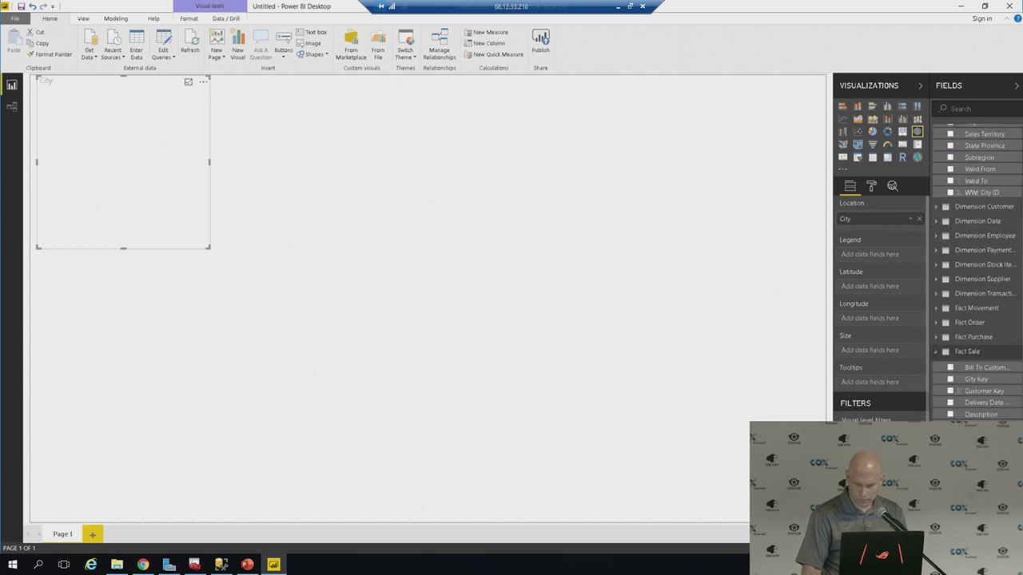
{"action": "scroll", "coordinate": [988, 351], "scroll_direction": "down", "scroll_amount": 2}
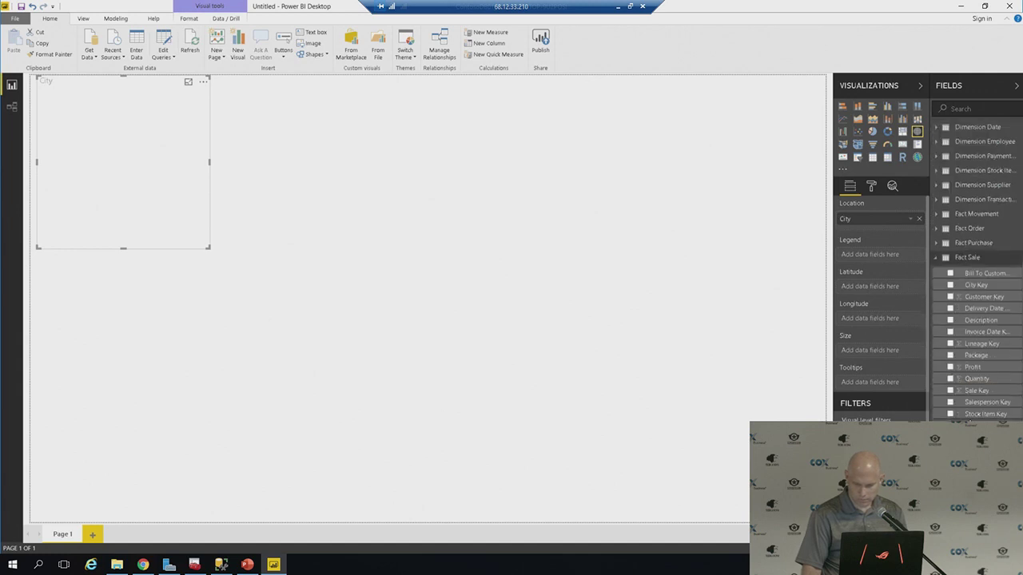
{"action": "left_click", "coordinate": [950, 367]}
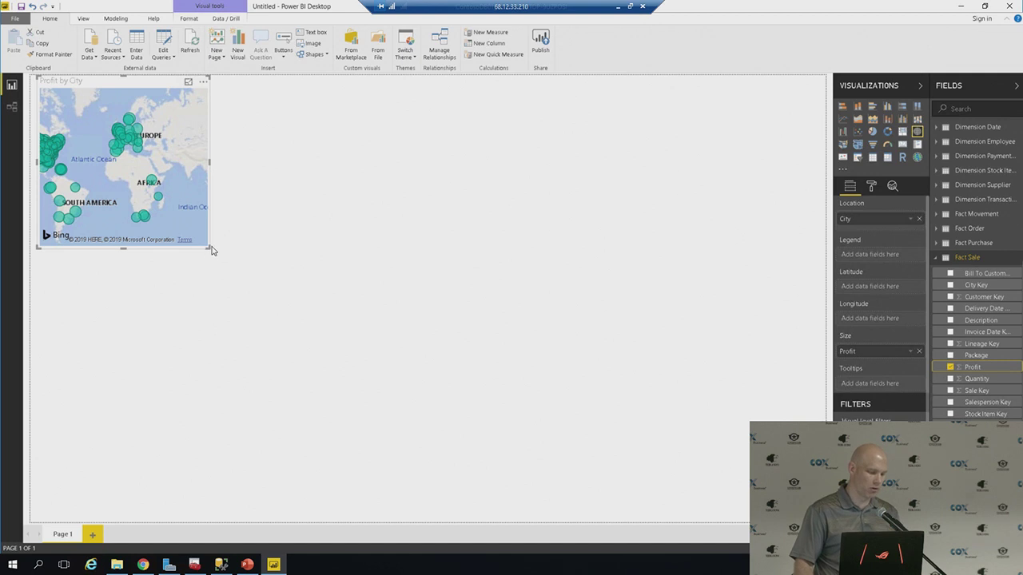
Enlarge the Profit by City map to about half the page width and highlight its Caribbean data point
{"action": "left_click_drag", "start_coordinate": [208, 249], "coordinate": [424, 439]}
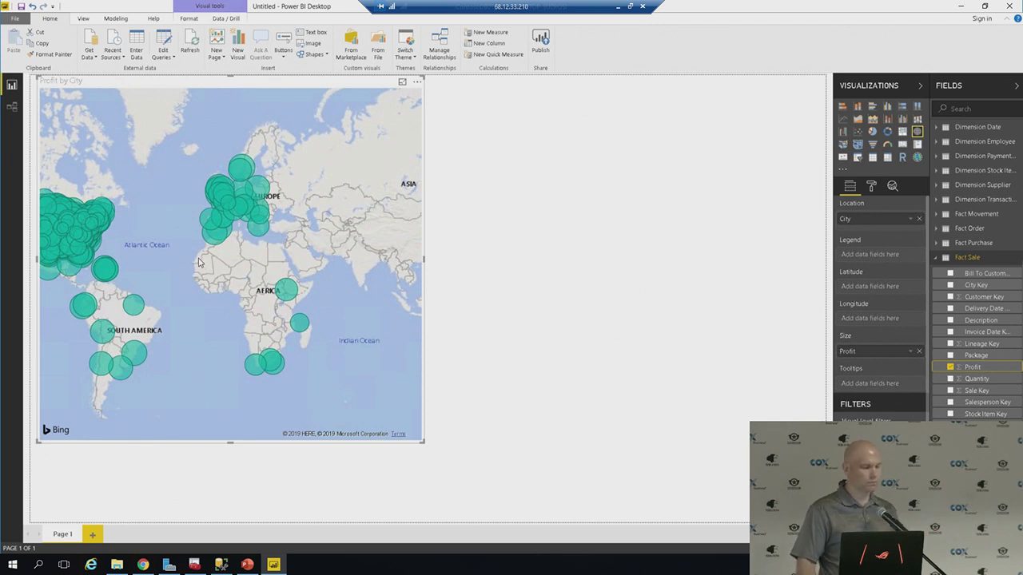
{"action": "left_click", "coordinate": [104, 263]}
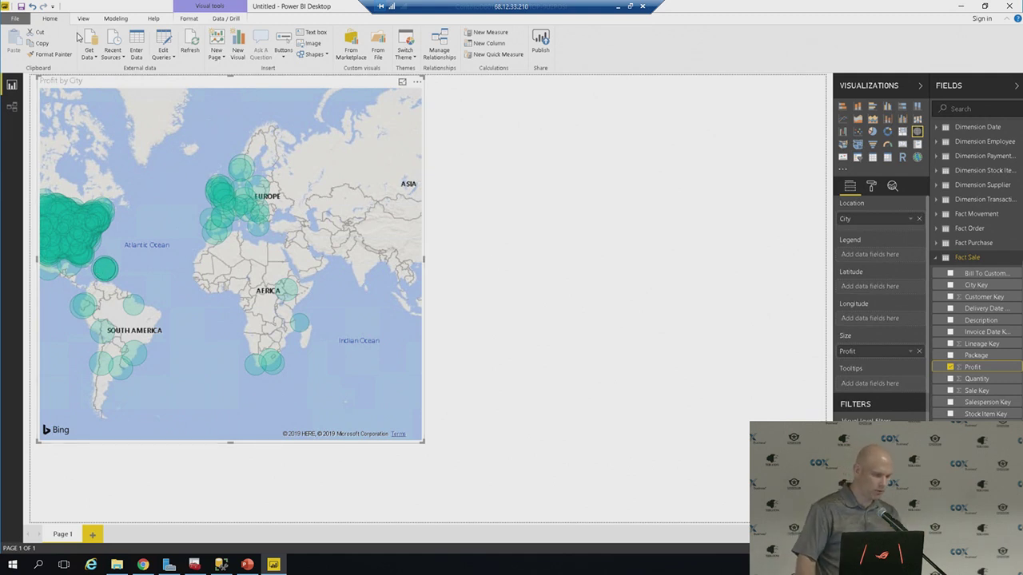
Review the current file's DirectQuery and Query reduction options without changing them
{"action": "left_click", "coordinate": [15, 19]}
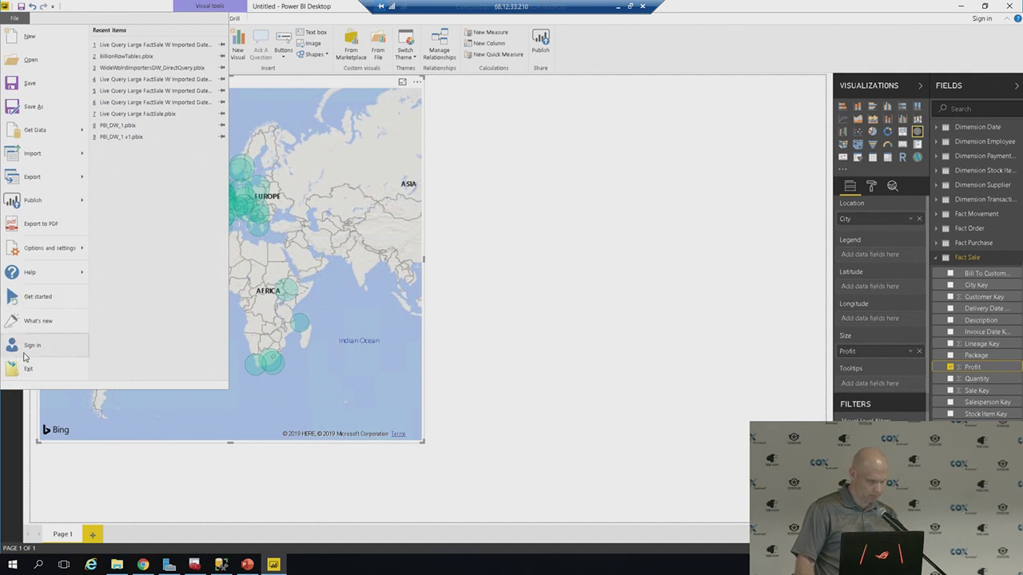
{"action": "mouse_move", "coordinate": [59, 249]}
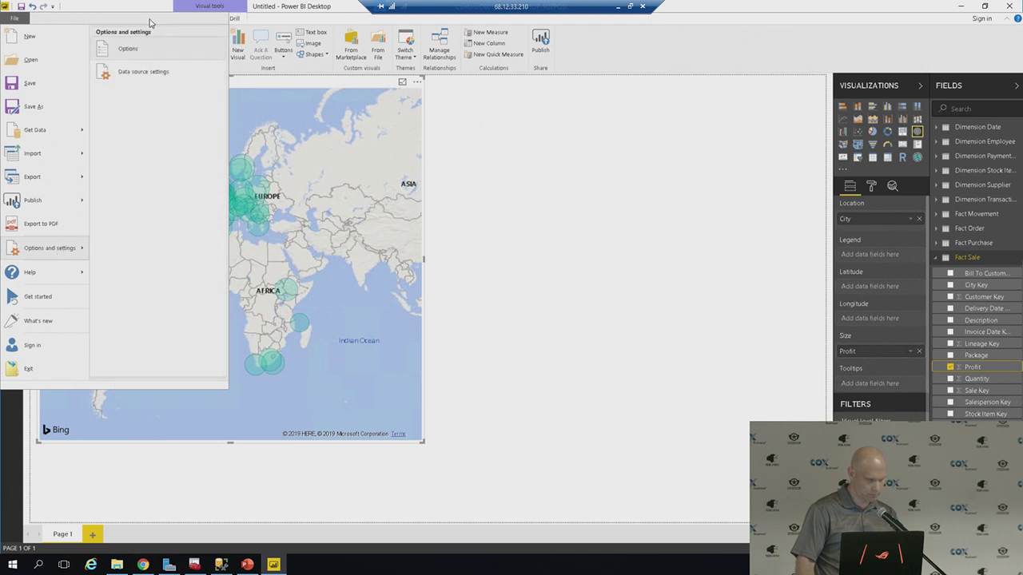
{"action": "left_click", "coordinate": [293, 237]}
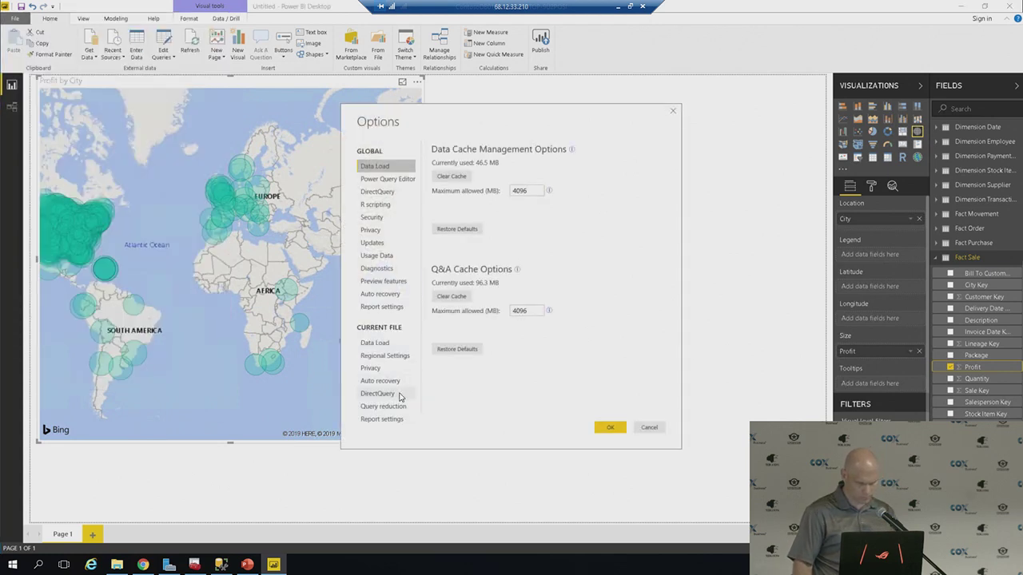
{"action": "left_click", "coordinate": [401, 394]}
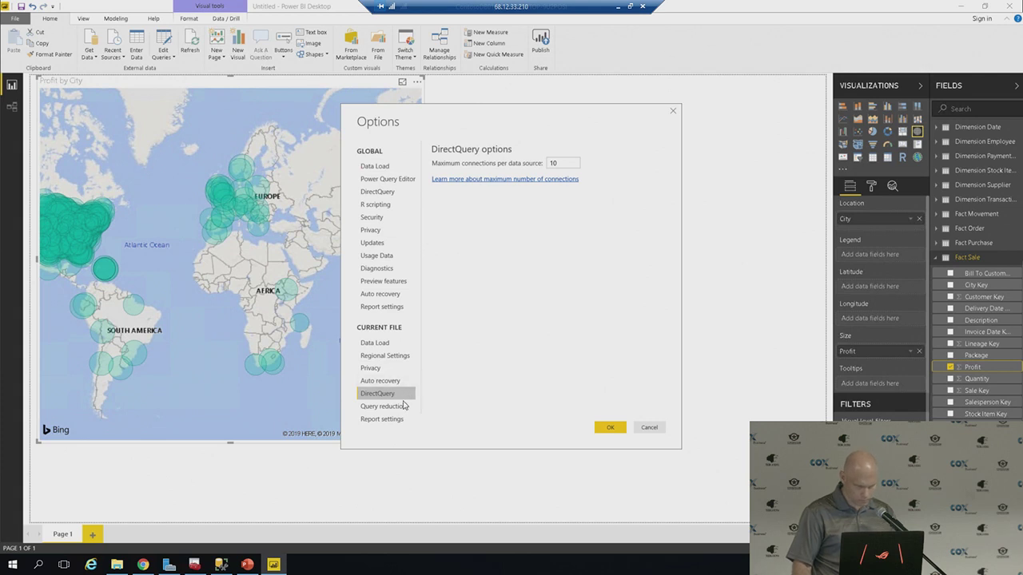
{"action": "left_click", "coordinate": [402, 406]}
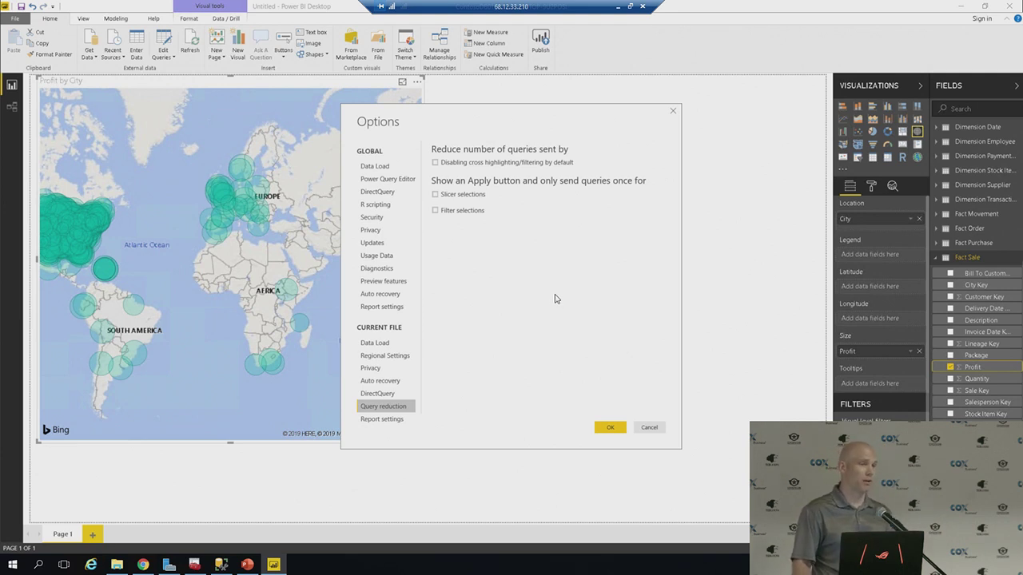
{"action": "left_click", "coordinate": [648, 429]}
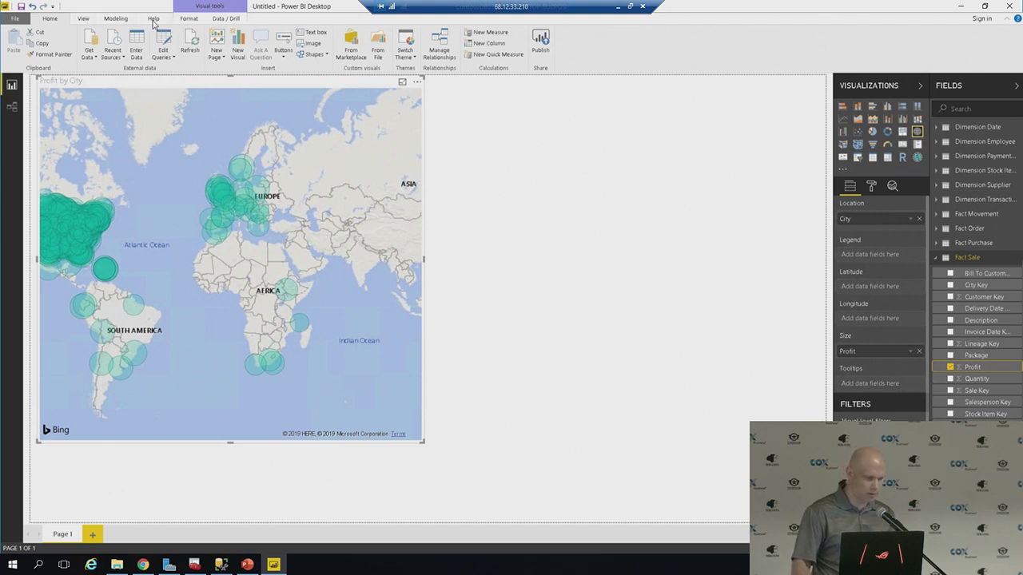
Rearrange Fact Stock Holding and Dimension Stock Item in the relationship diagram and return to the report page
{"action": "left_click", "coordinate": [84, 18]}
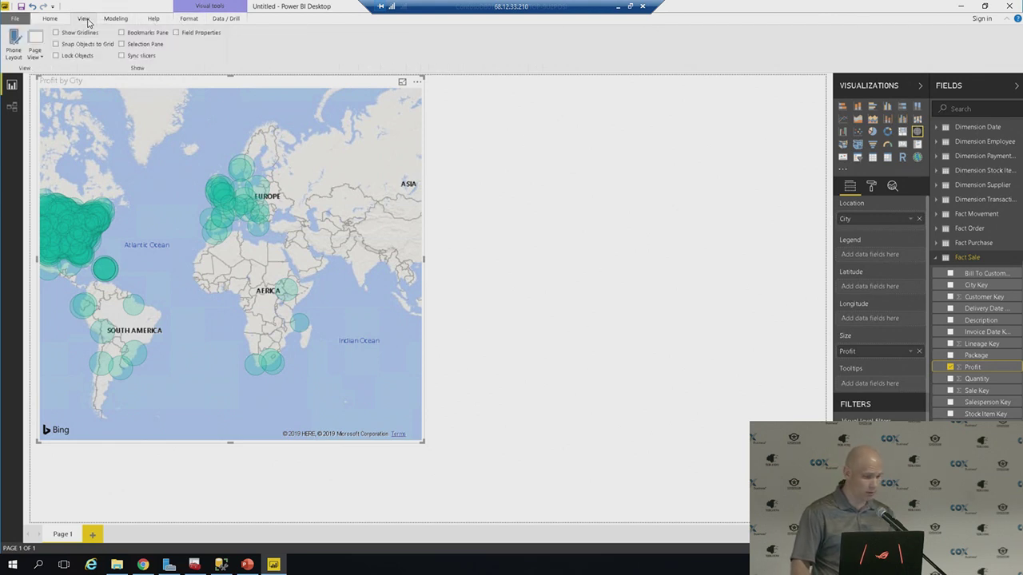
{"action": "left_click", "coordinate": [115, 18]}
{"action": "left_click", "coordinate": [12, 108]}
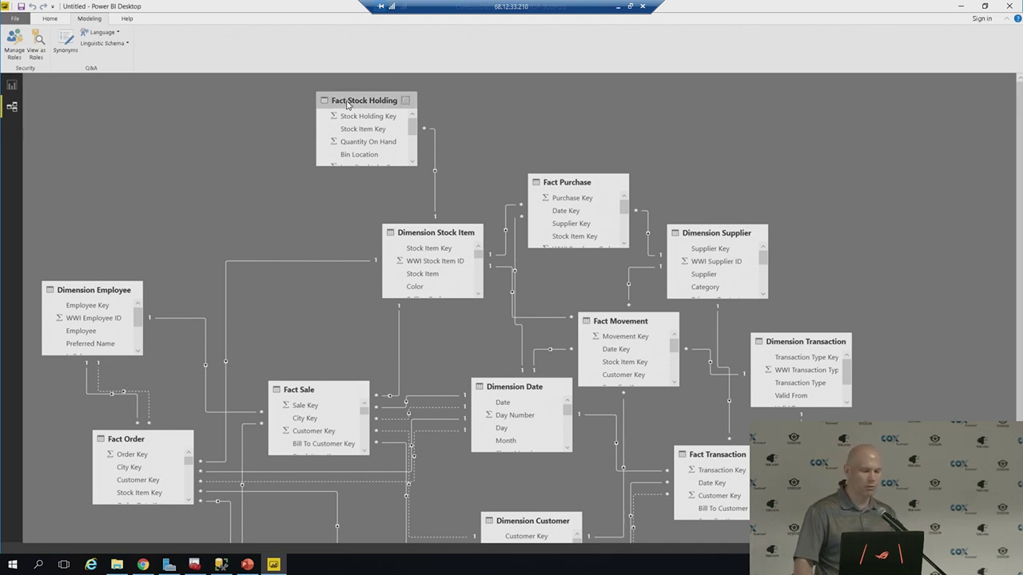
{"action": "left_click_drag", "start_coordinate": [363, 100], "coordinate": [306, 102]}
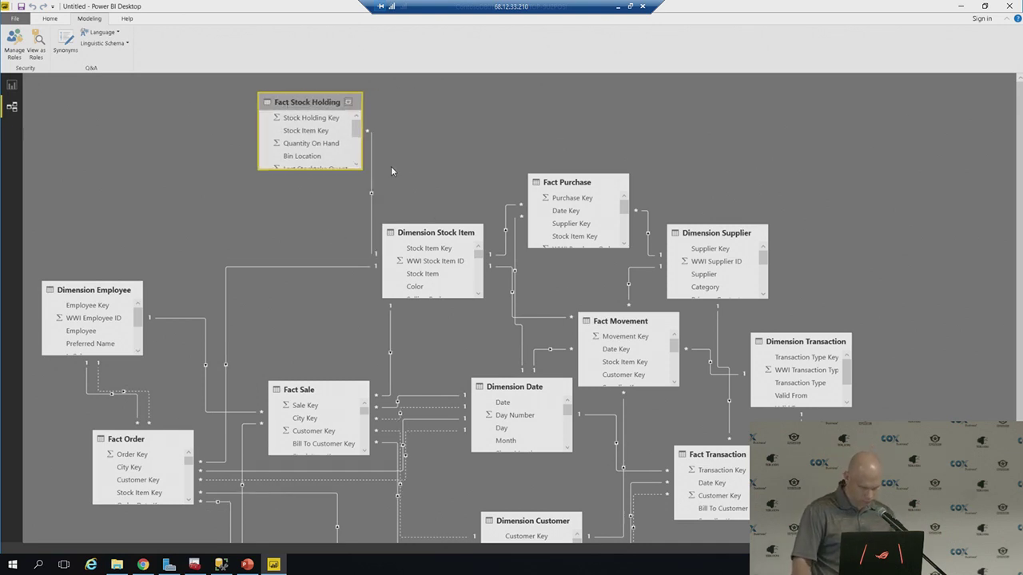
{"action": "left_click_drag", "start_coordinate": [432, 232], "coordinate": [459, 232]}
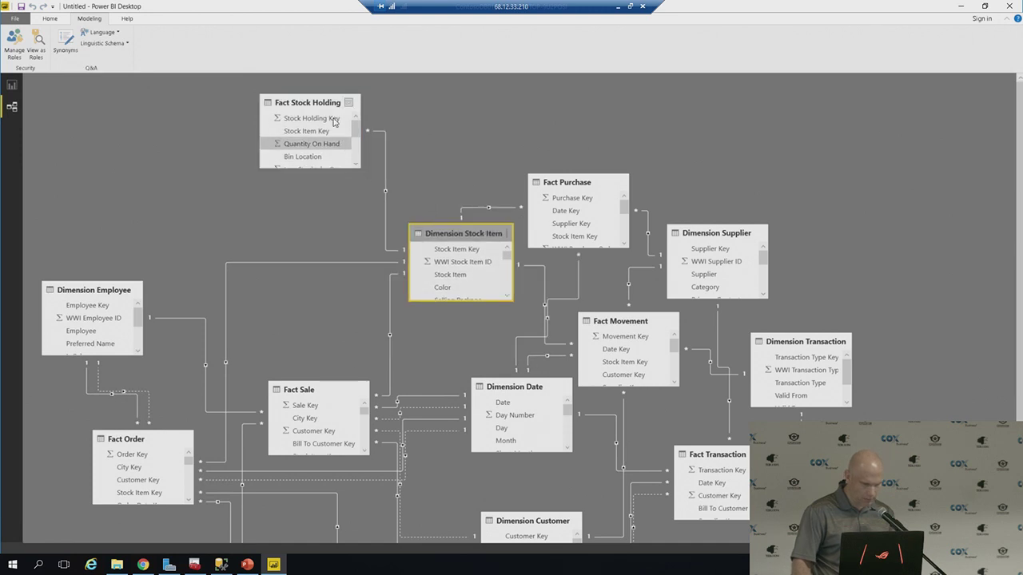
{"action": "left_click", "coordinate": [12, 84]}
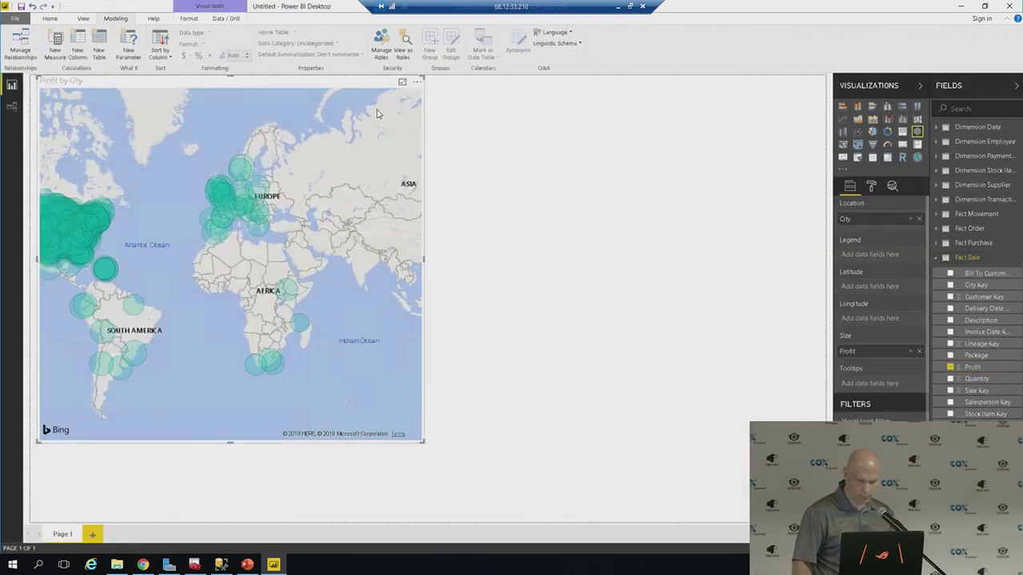
Set the storage mode of the Dimension Date table to Dual and accept the required refresh
{"action": "left_click", "coordinate": [966, 129]}
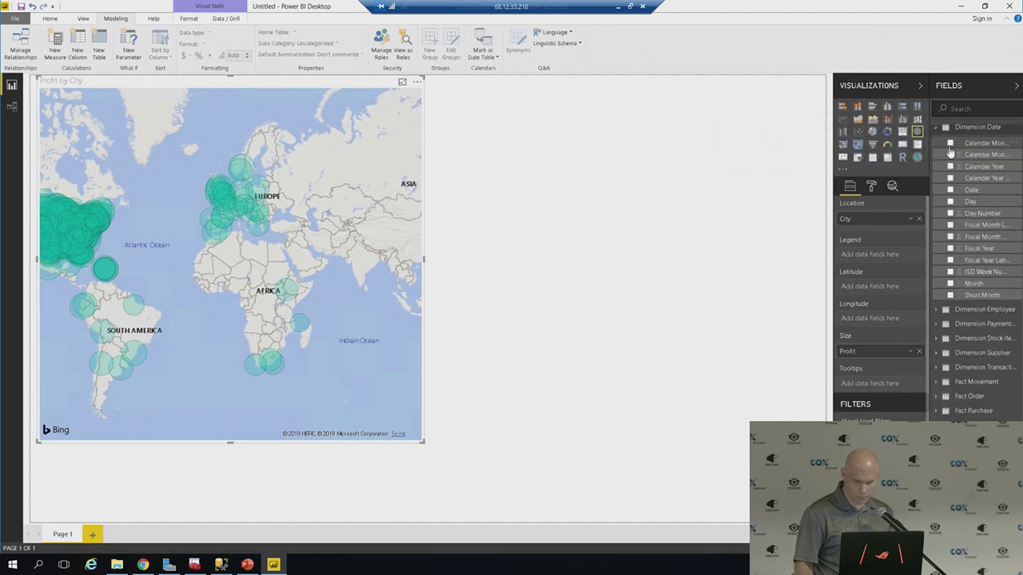
{"action": "right_click", "coordinate": [973, 131]}
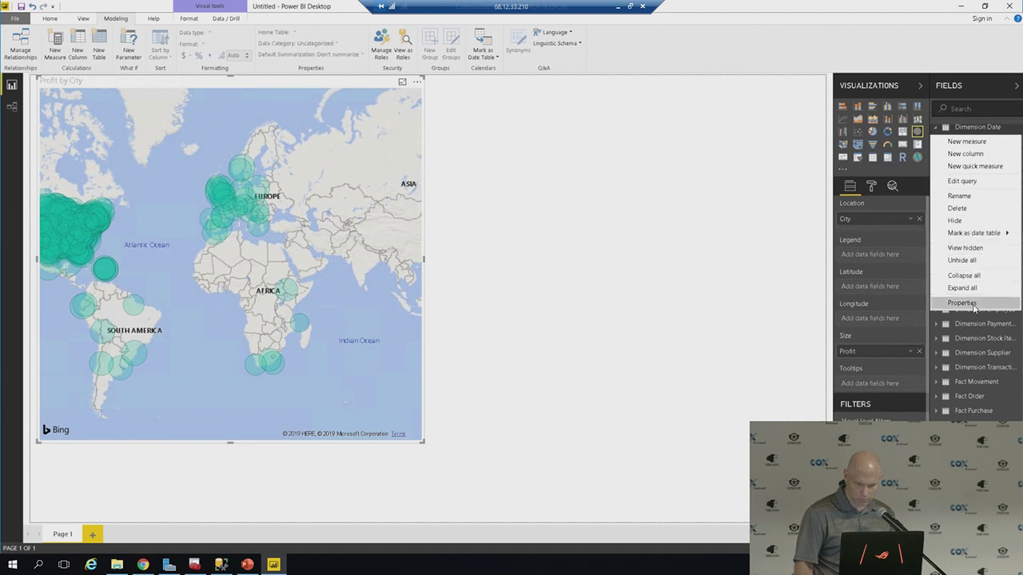
{"action": "left_click", "coordinate": [962, 302]}
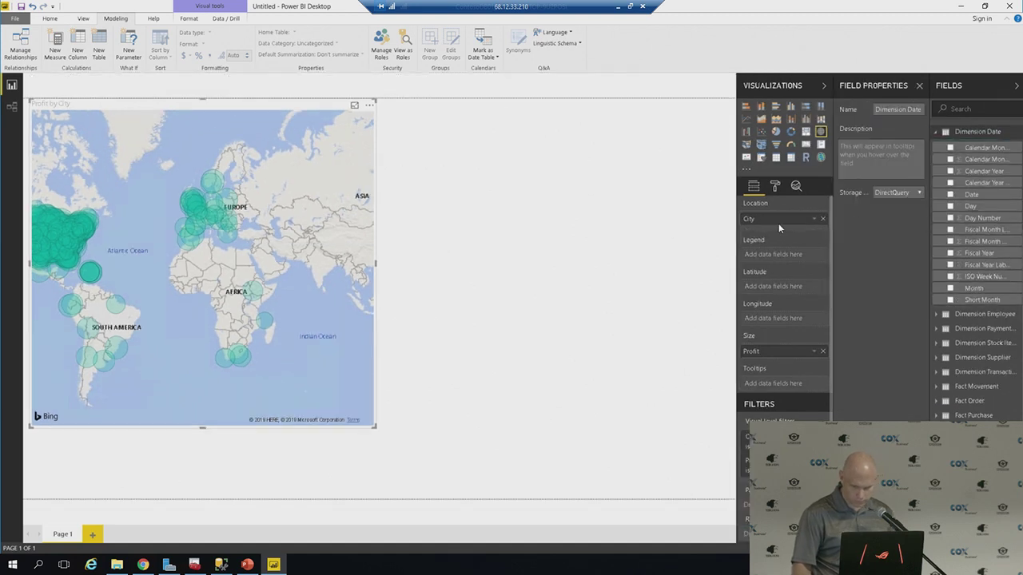
{"action": "left_click", "coordinate": [898, 194]}
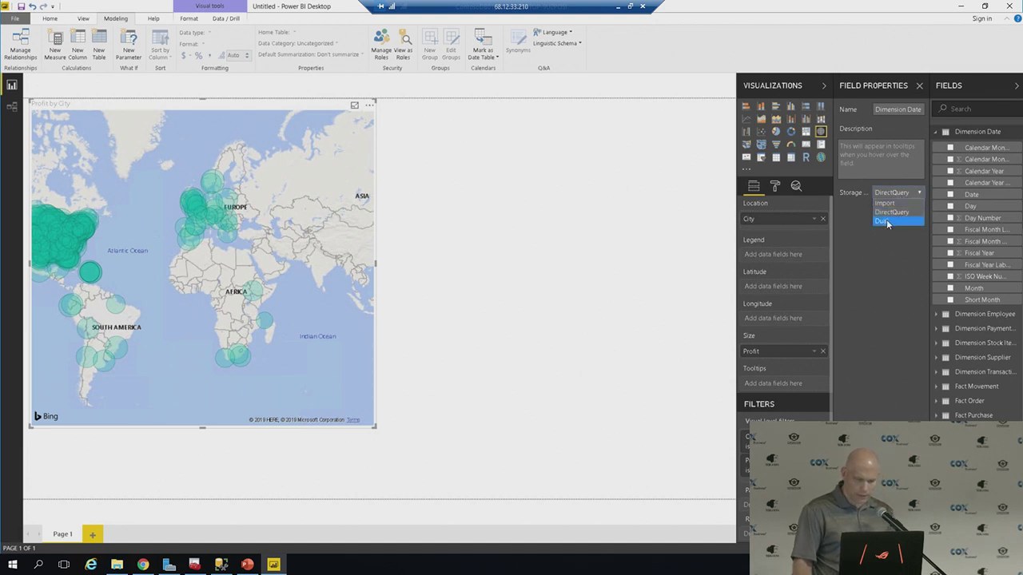
{"action": "left_click", "coordinate": [886, 219]}
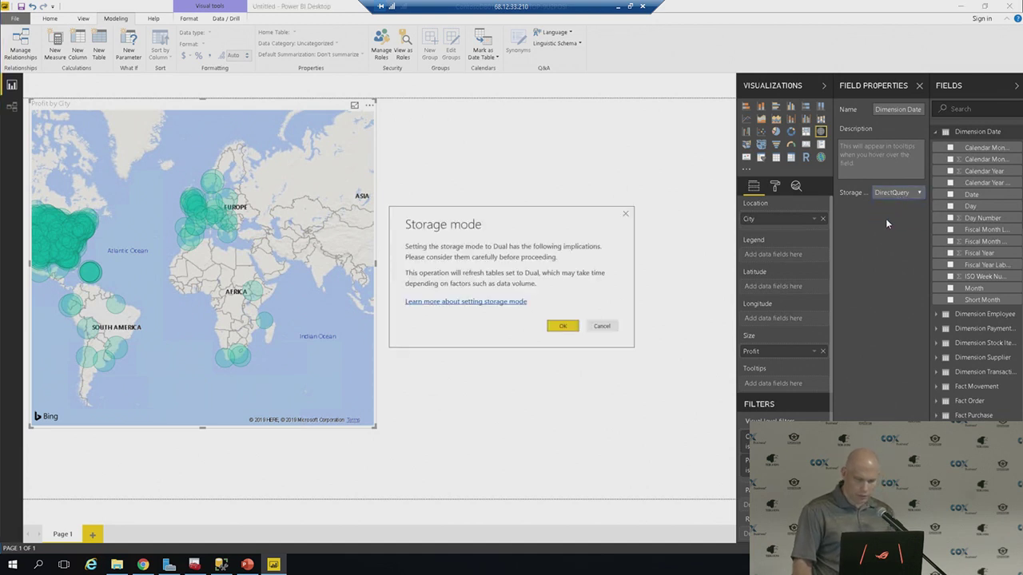
{"action": "left_click", "coordinate": [562, 326]}
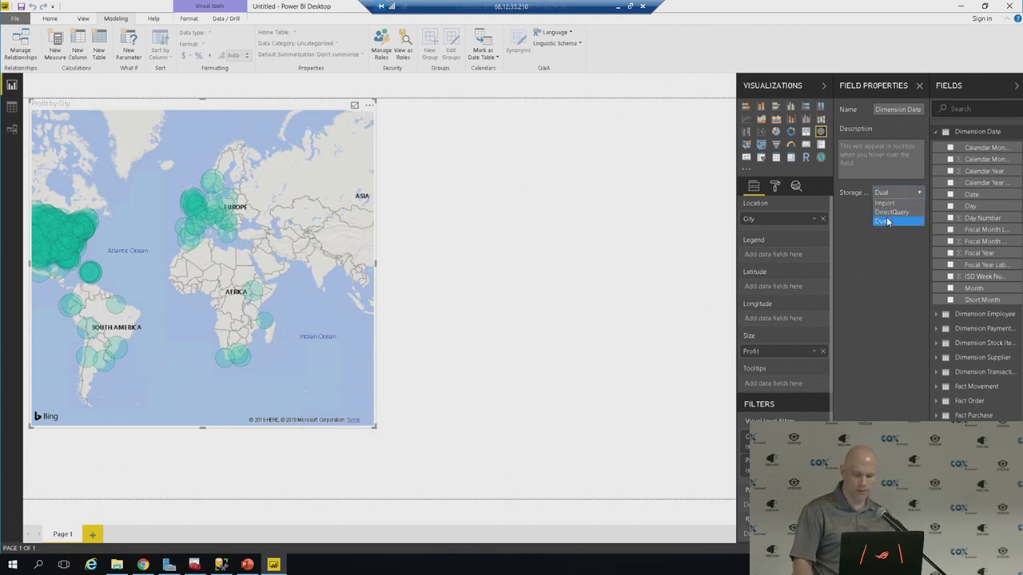
Return Dimension Date's storage mode to DirectQuery and try Import mode with the affected tables set to dual
{"action": "left_click", "coordinate": [889, 212]}
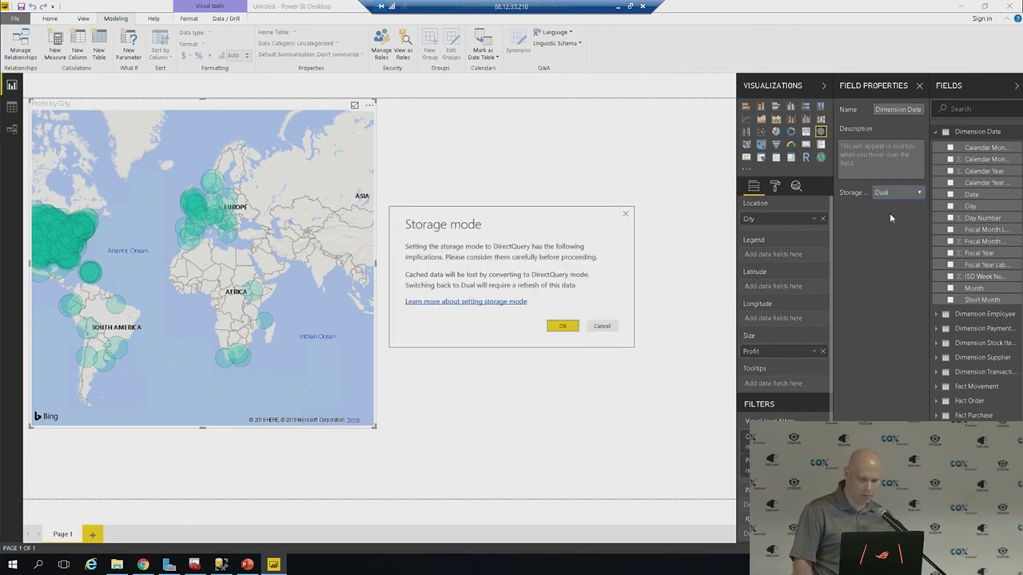
{"action": "left_click", "coordinate": [563, 326]}
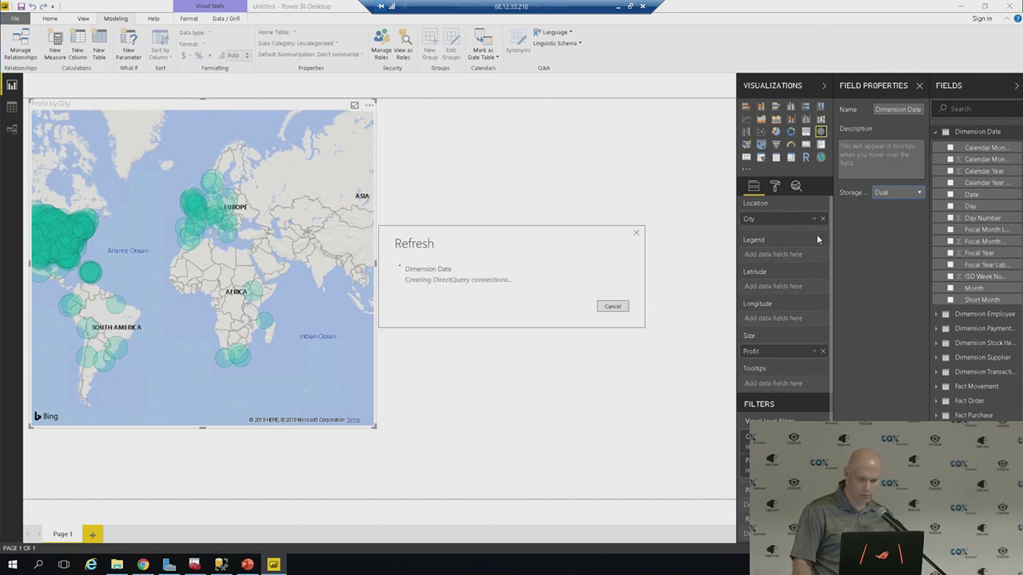
{"action": "left_click", "coordinate": [891, 196]}
{"action": "left_click", "coordinate": [890, 204]}
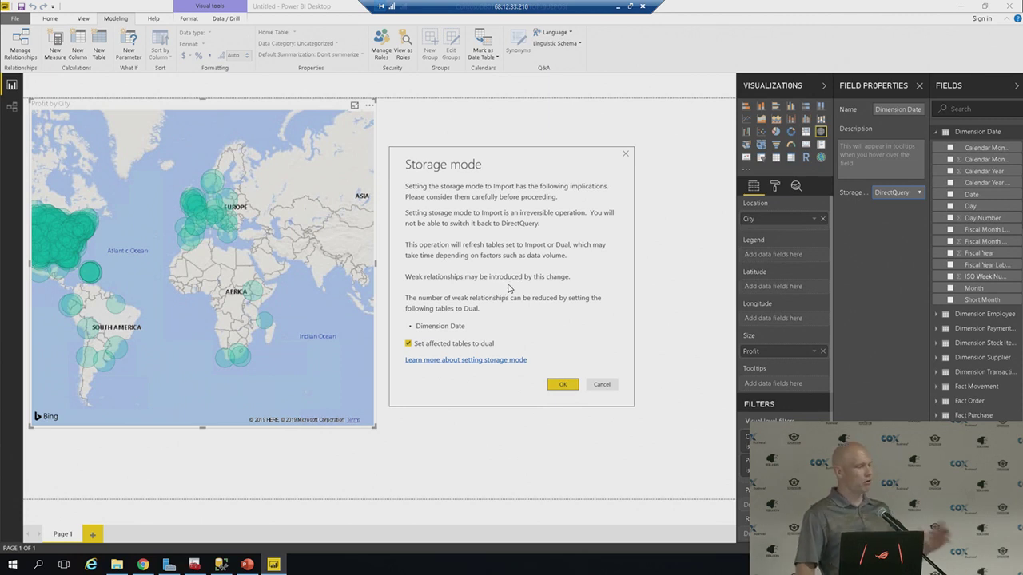
{"action": "left_click", "coordinate": [561, 383]}
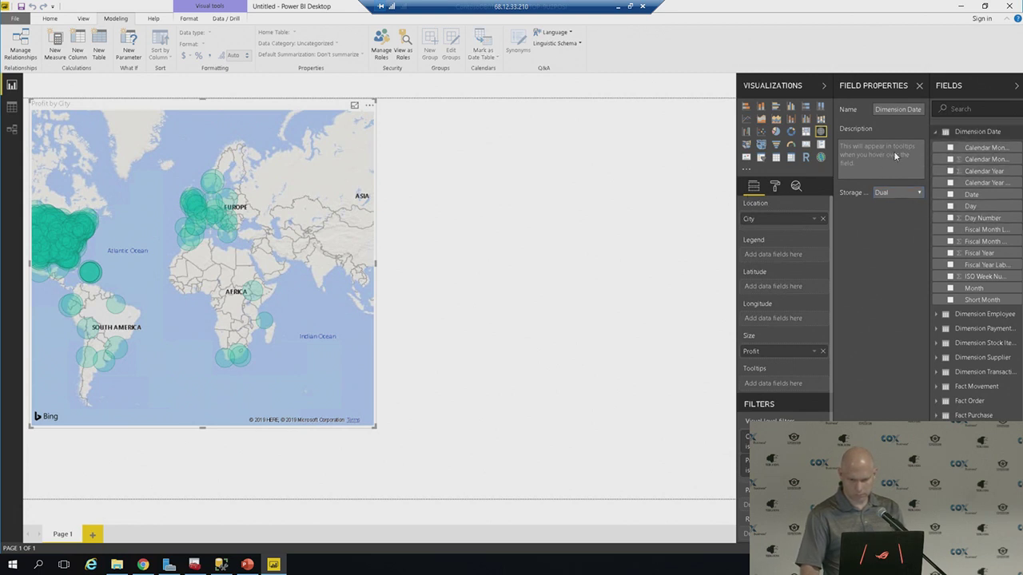
Add a treemap of Profit from Fact Sale by Calendar Month Label from Dimension Date
{"action": "left_click", "coordinate": [950, 148]}
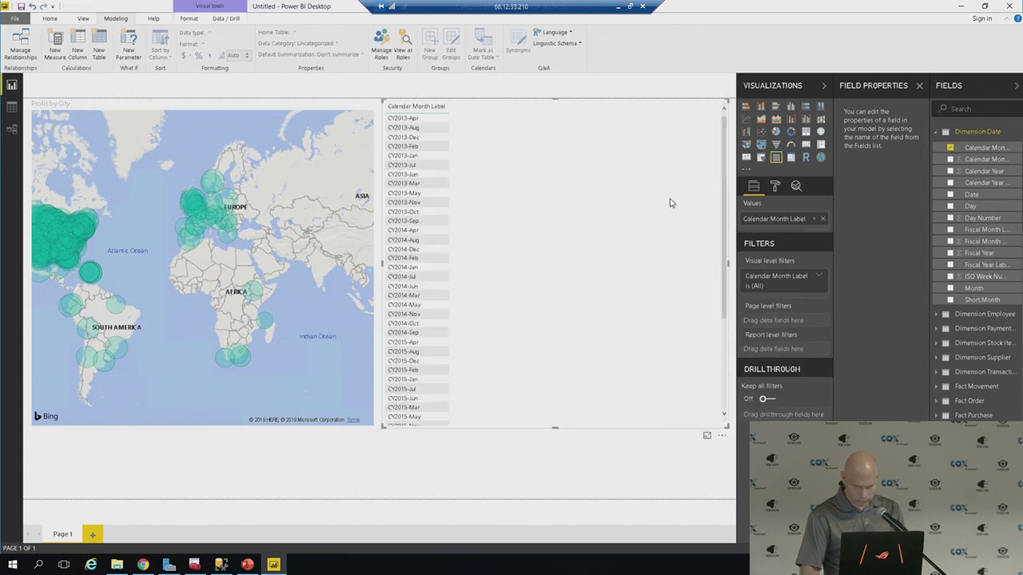
{"action": "scroll", "coordinate": [975, 272], "scroll_direction": "down", "scroll_amount": 3}
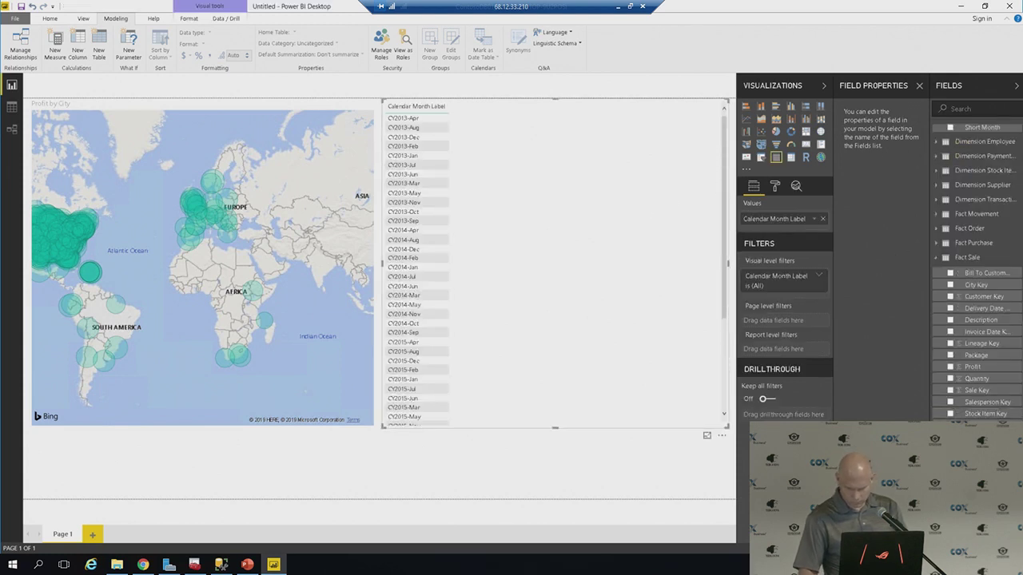
{"action": "left_click", "coordinate": [949, 367]}
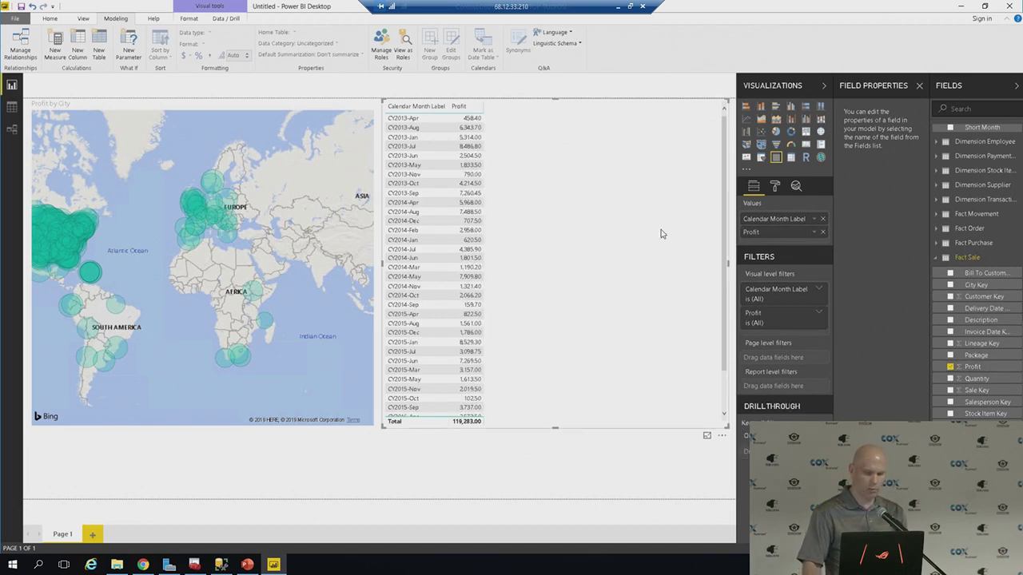
{"action": "left_click", "coordinate": [805, 132]}
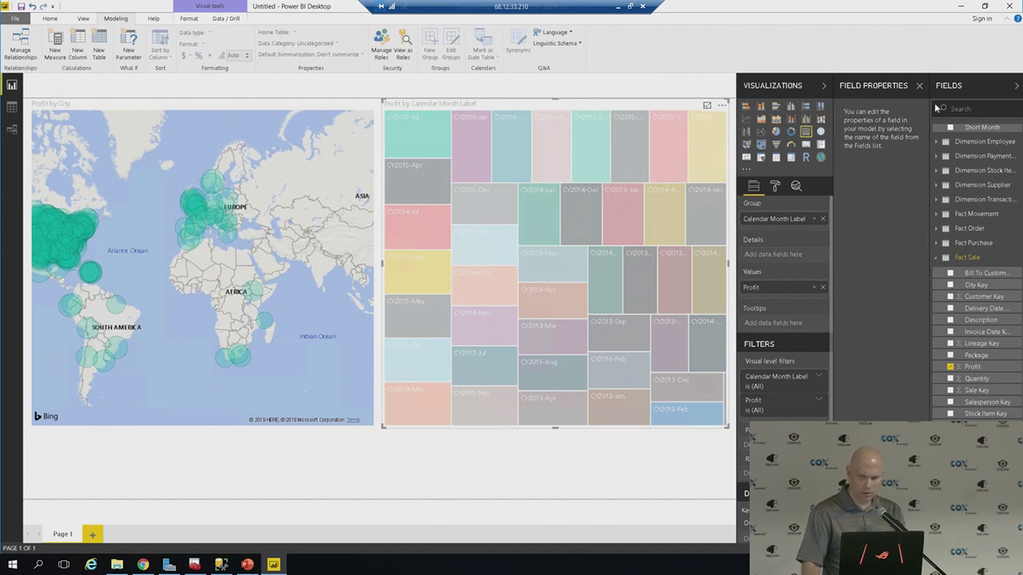
Inspect the total and highlighted profit of individual months in the treemap
{"action": "scroll", "coordinate": [979, 143], "scroll_direction": "up", "scroll_amount": 5}
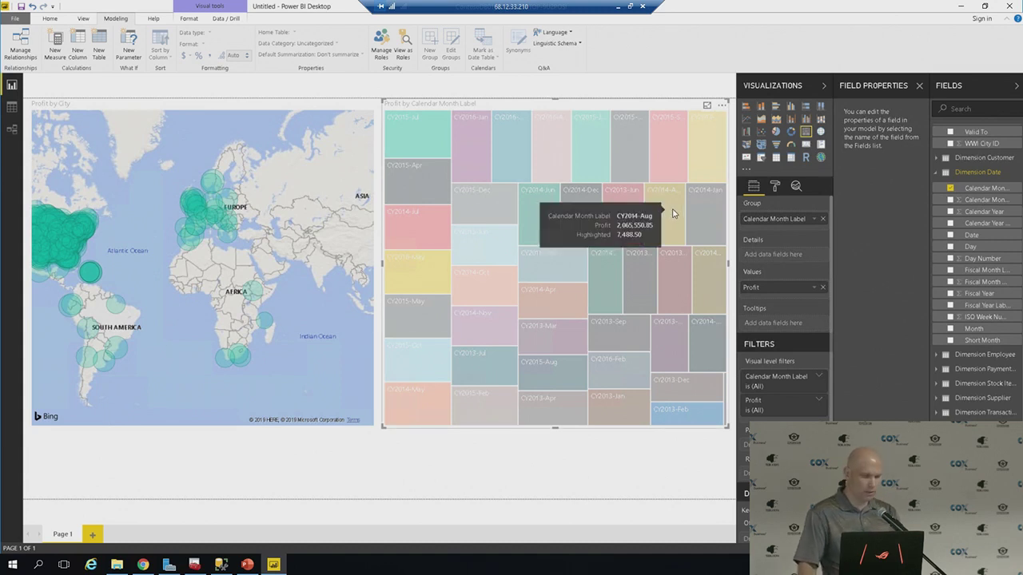
{"action": "mouse_move", "coordinate": [569, 210]}
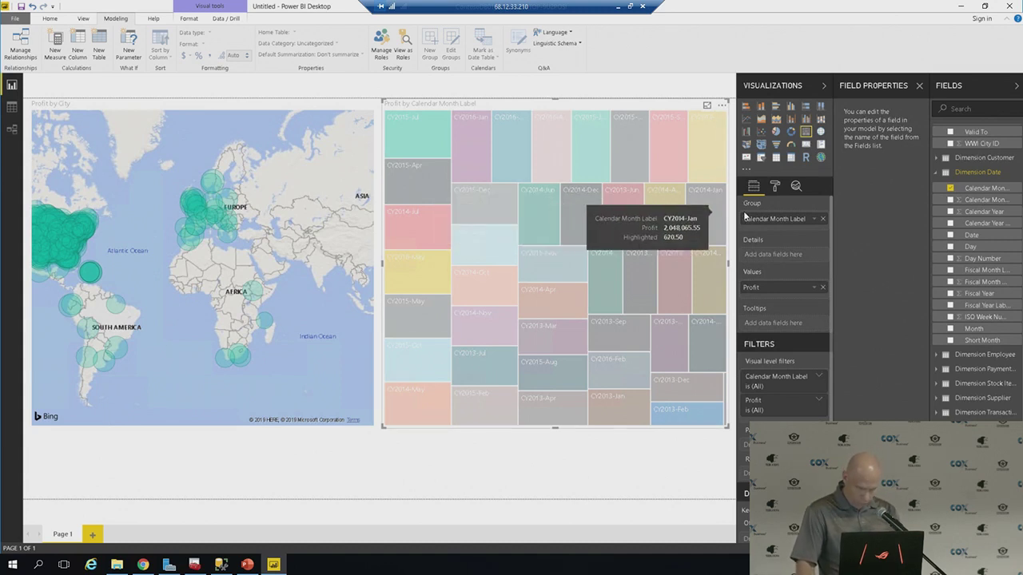
{"action": "mouse_move", "coordinate": [677, 197]}
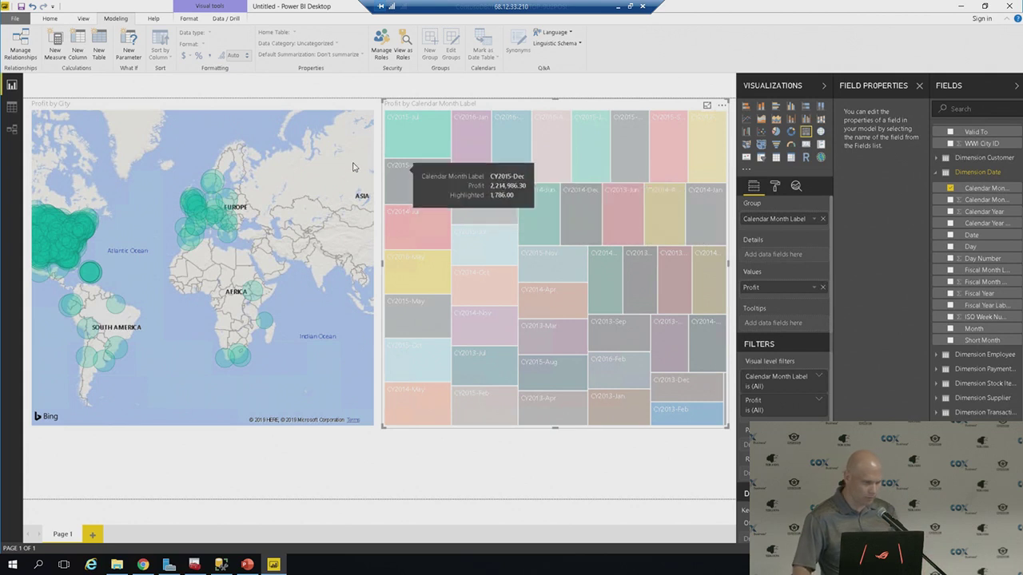
Check in the data view whether the rows of Dimension City, Dimension Customer and Fact Stock Holding can be shown
{"action": "left_click", "coordinate": [12, 107]}
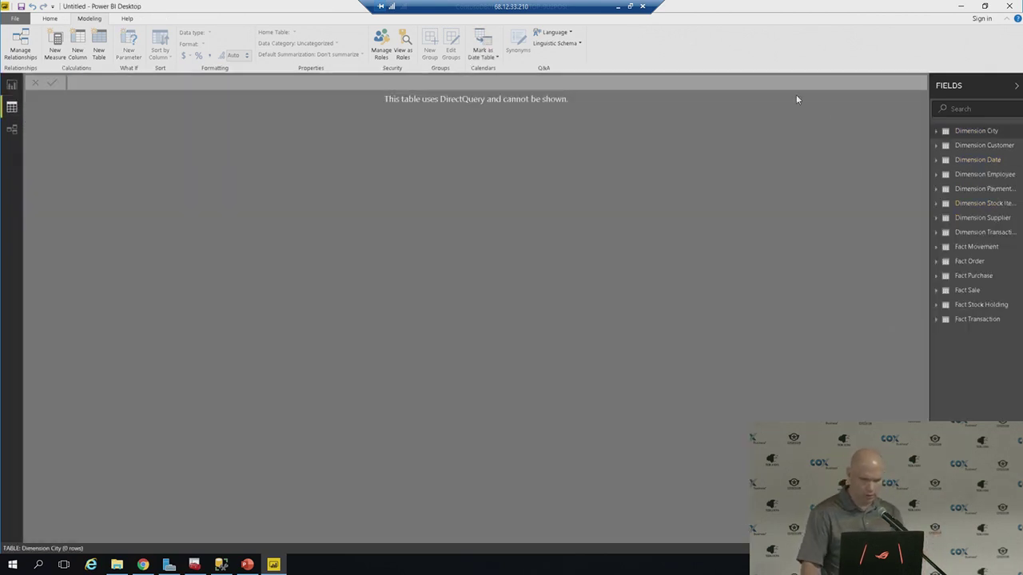
{"action": "left_click", "coordinate": [983, 147]}
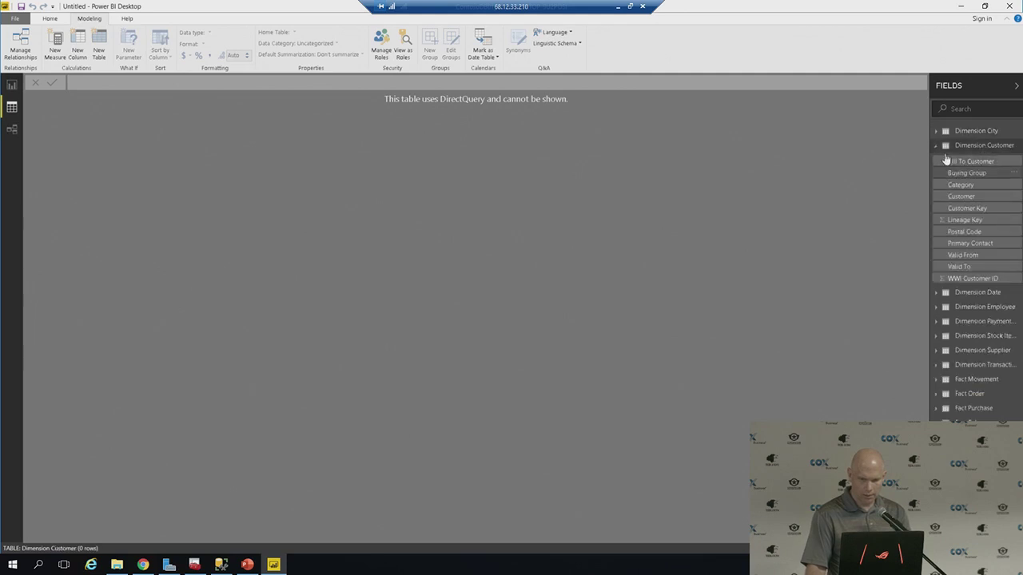
{"action": "left_click", "coordinate": [962, 131]}
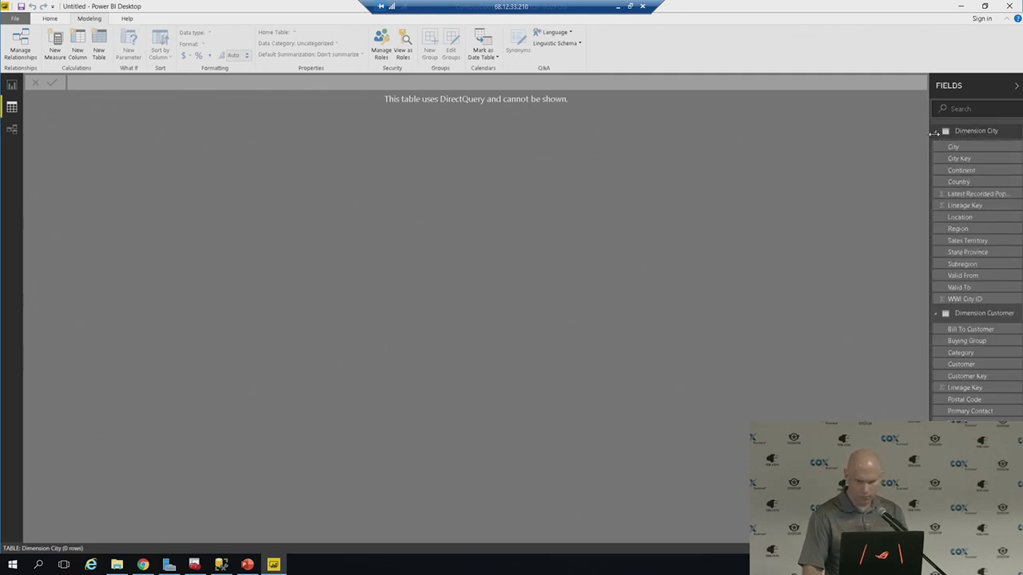
{"action": "left_click", "coordinate": [959, 131]}
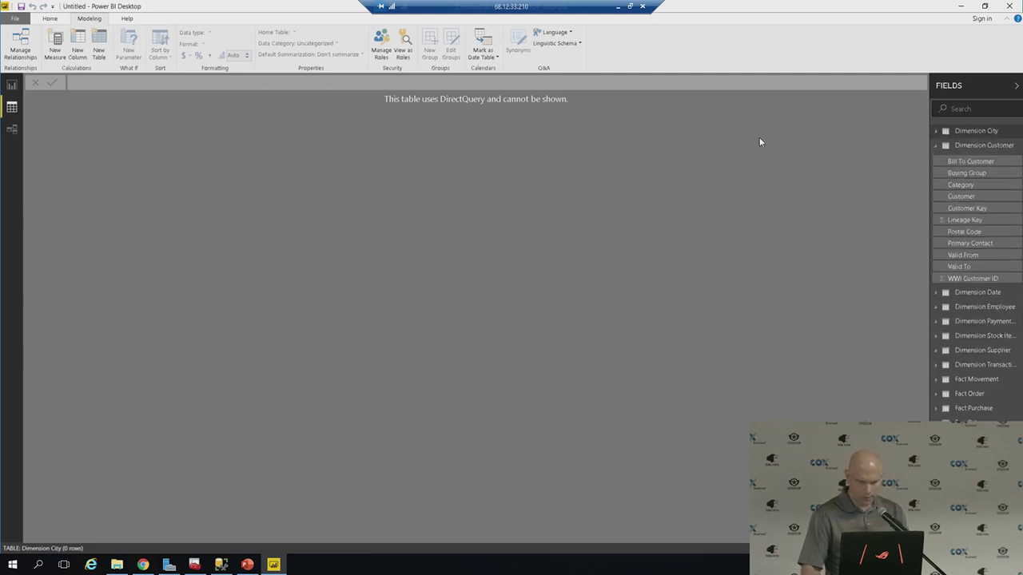
{"action": "left_click", "coordinate": [943, 132]}
{"action": "left_click", "coordinate": [964, 134]}
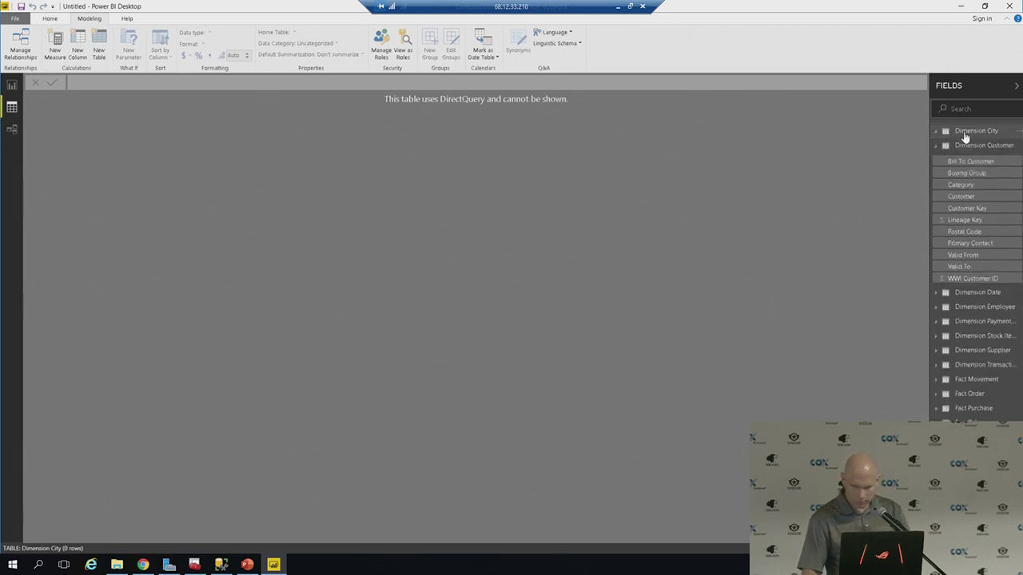
{"action": "left_click", "coordinate": [1006, 133]}
{"action": "left_click", "coordinate": [1005, 133]}
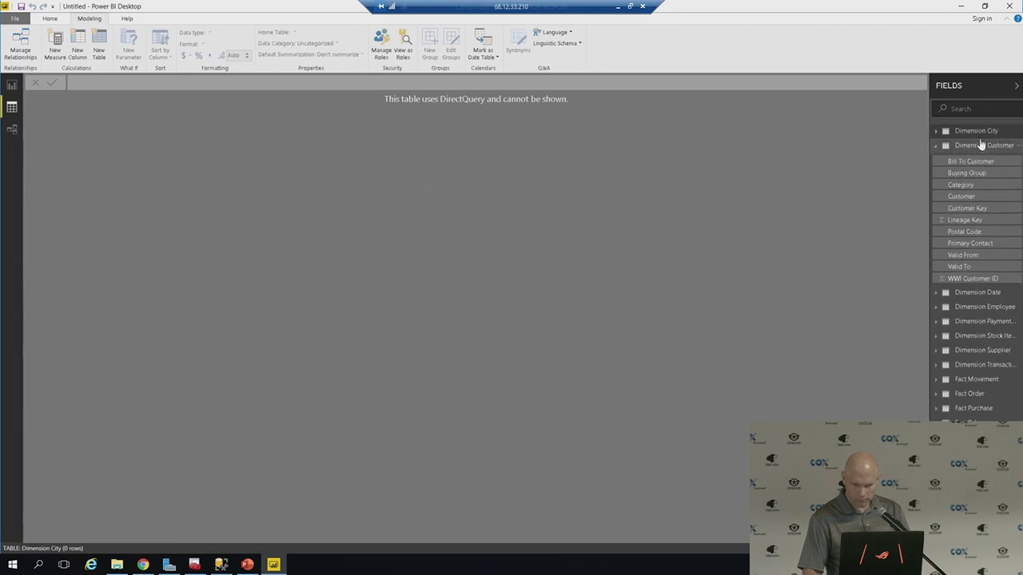
{"action": "left_click", "coordinate": [1003, 133]}
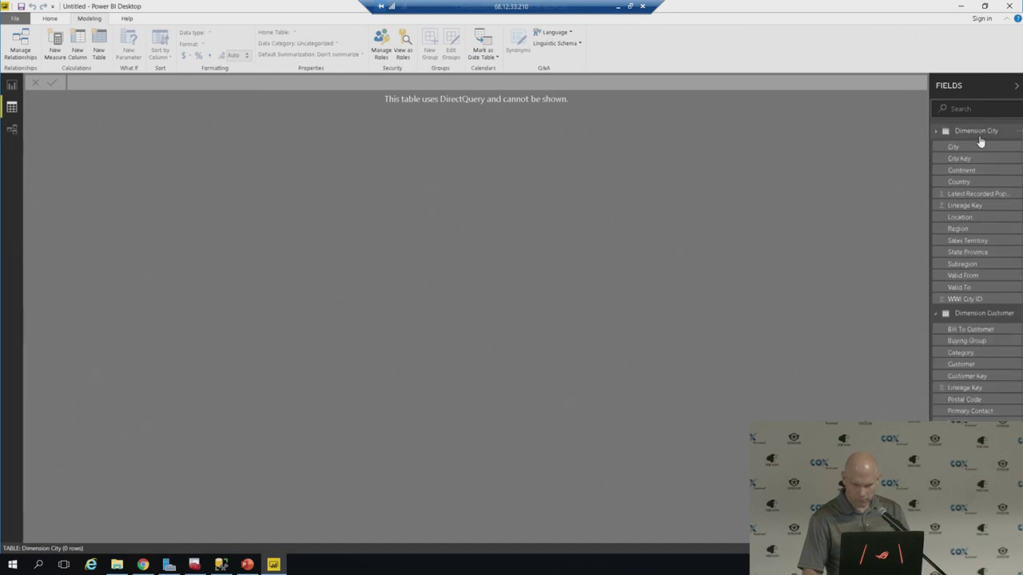
{"action": "left_click", "coordinate": [991, 316]}
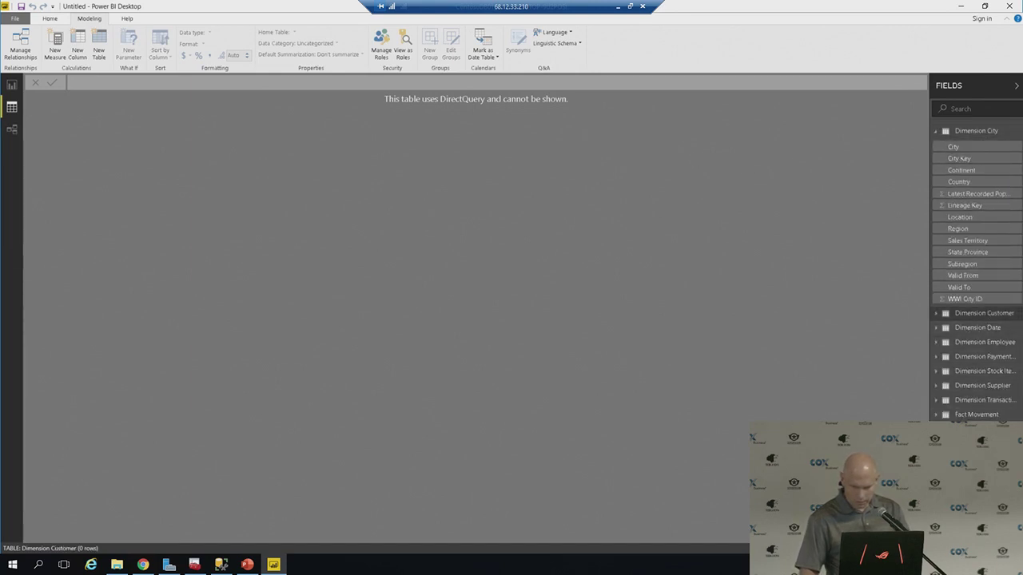
{"action": "left_click", "coordinate": [976, 429]}
{"action": "left_click", "coordinate": [976, 472]}
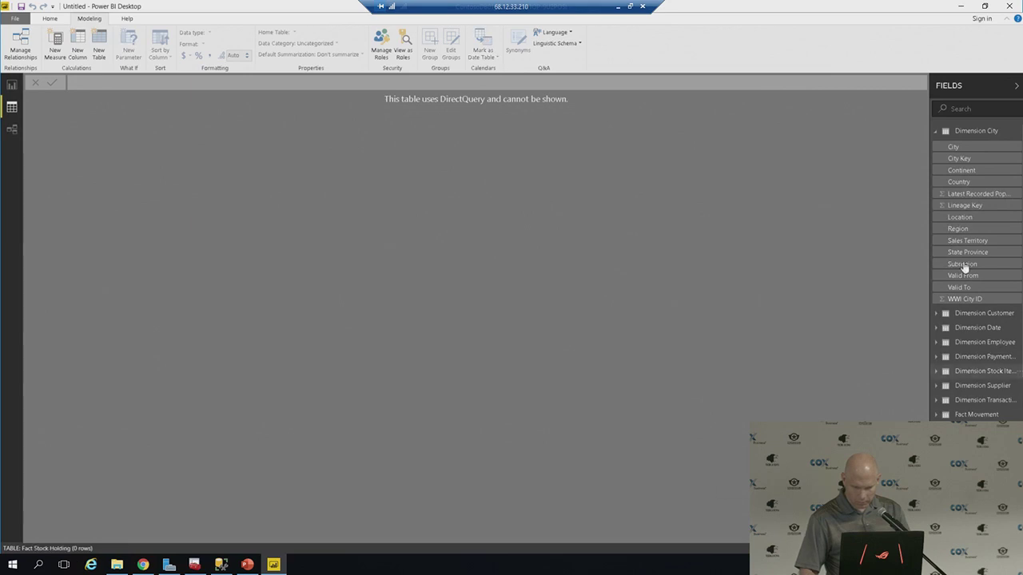
{"action": "left_click", "coordinate": [963, 134]}
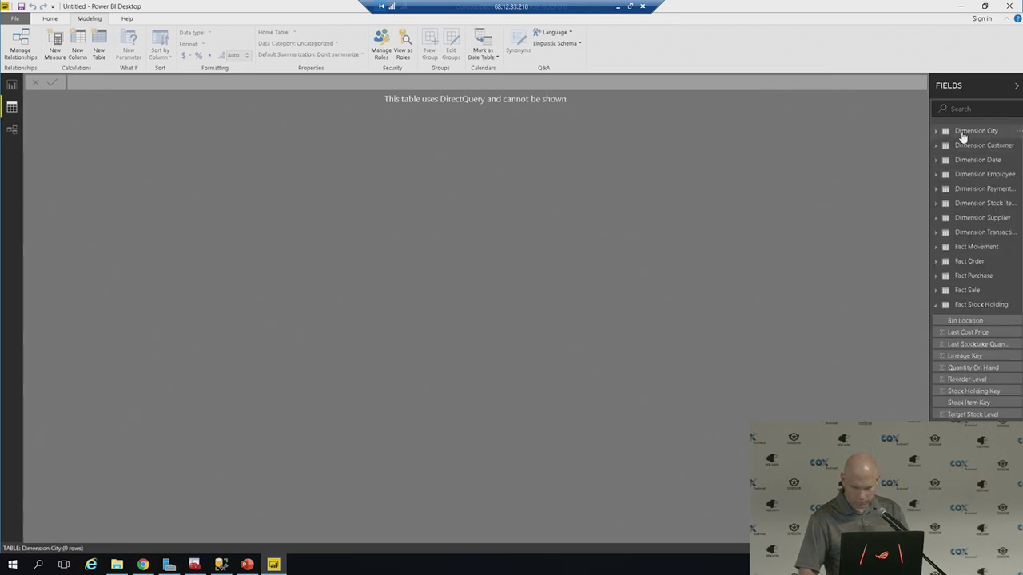
{"action": "left_click", "coordinate": [947, 137]}
{"action": "left_click", "coordinate": [951, 146]}
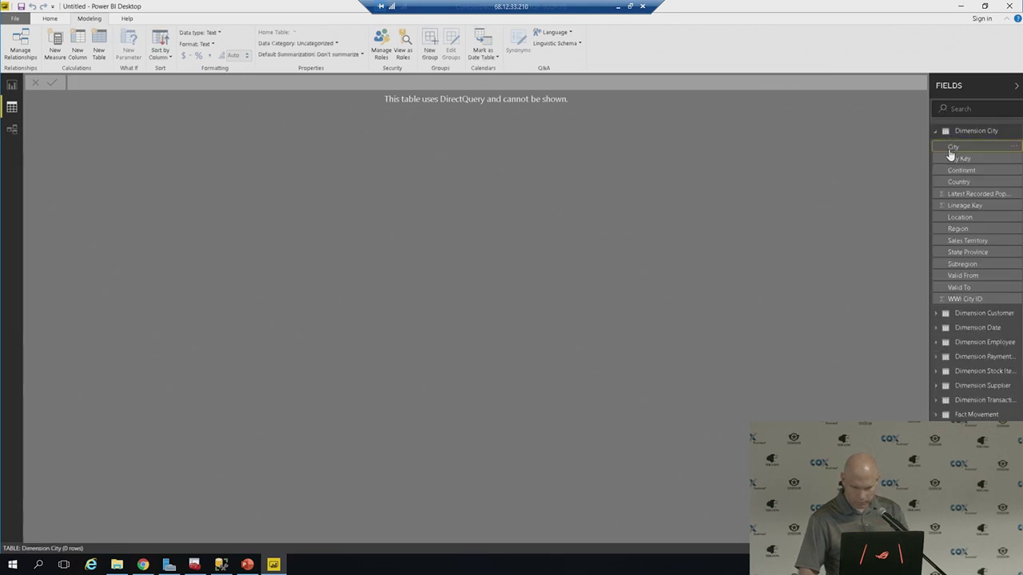
Look over the model's relationship diagram and return to the report page with the map and treemap
{"action": "left_click", "coordinate": [11, 84]}
{"action": "left_click", "coordinate": [10, 122]}
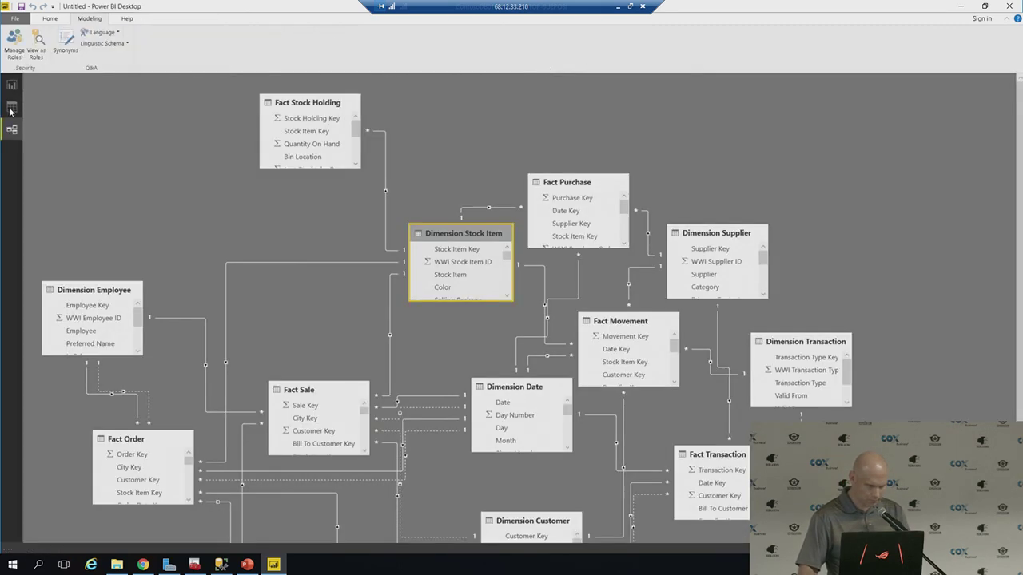
{"action": "left_click", "coordinate": [11, 108]}
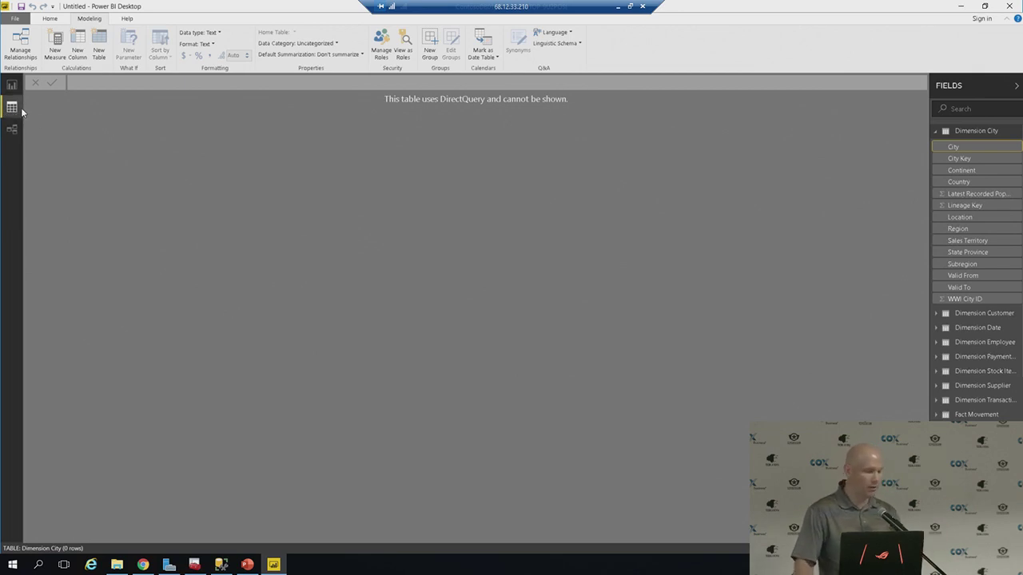
{"action": "left_click", "coordinate": [12, 86]}
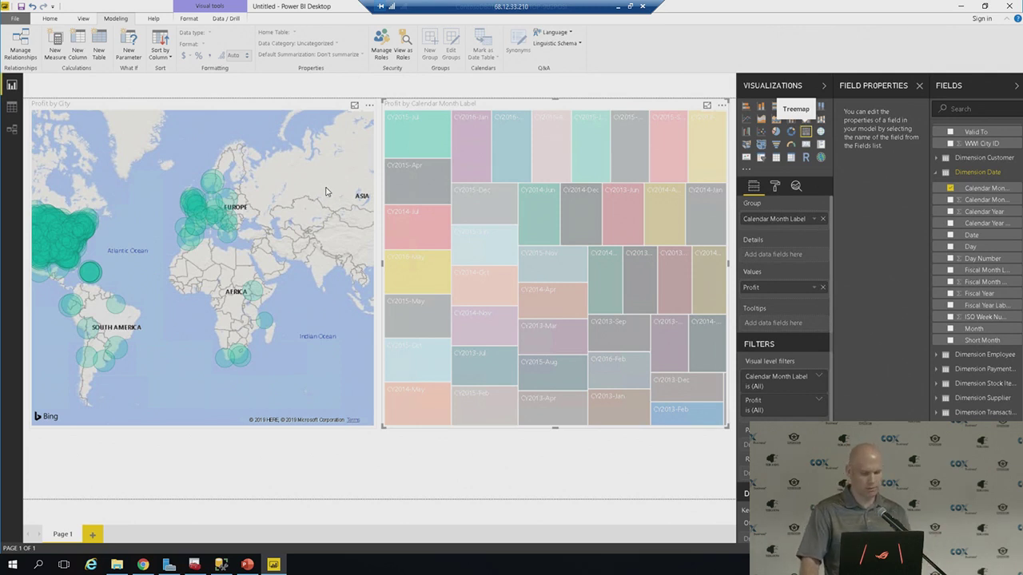
Switch to the Power BI service in Chrome and open the dashboards list of My Workspace
{"action": "key", "text": "super"}
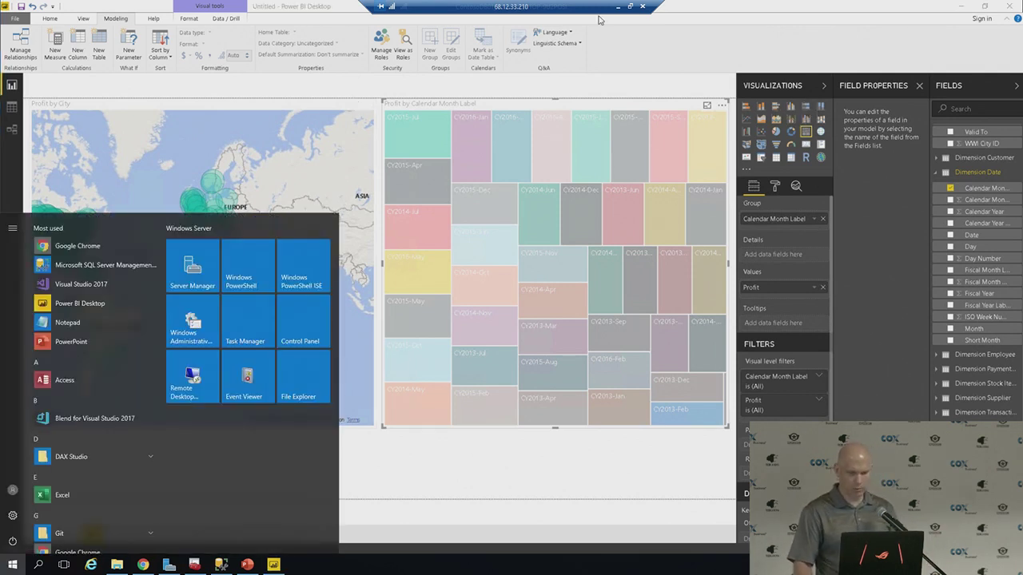
{"action": "left_click", "coordinate": [961, 6]}
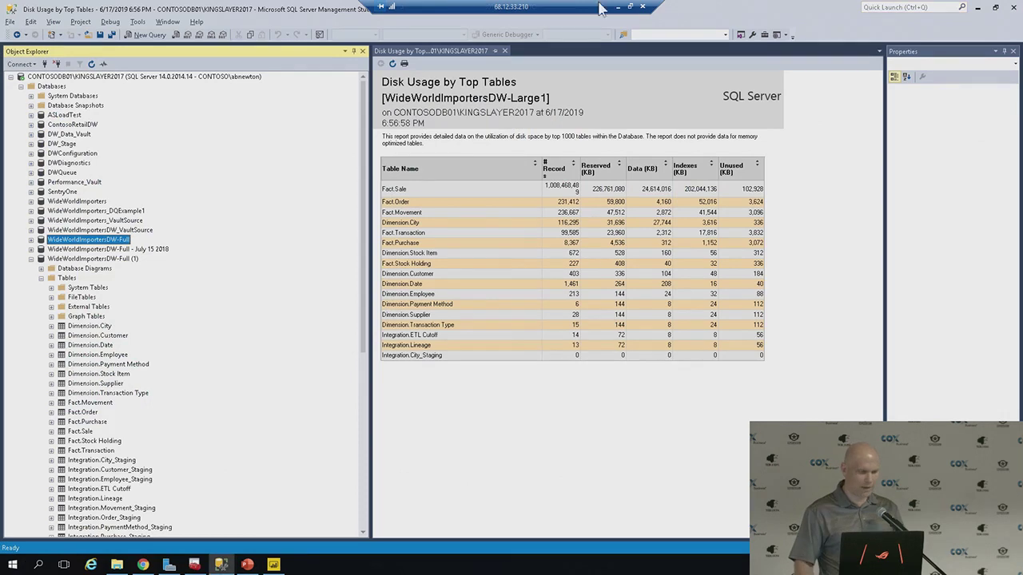
{"action": "key", "text": "alt+Tab"}
{"action": "key", "text": "alt+Tab"}
{"action": "key", "text": "alt+Tab"}
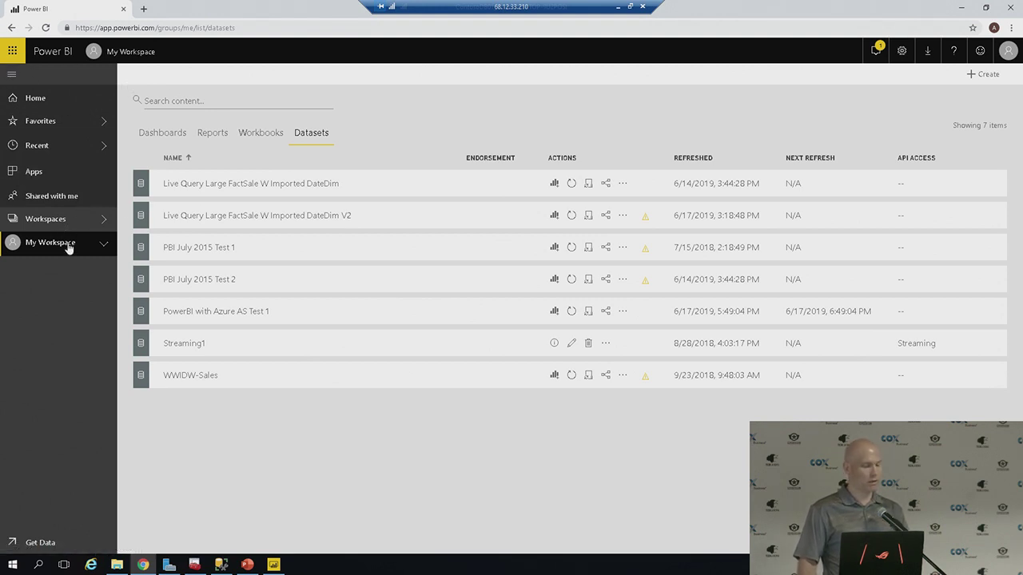
{"action": "left_click", "coordinate": [42, 99]}
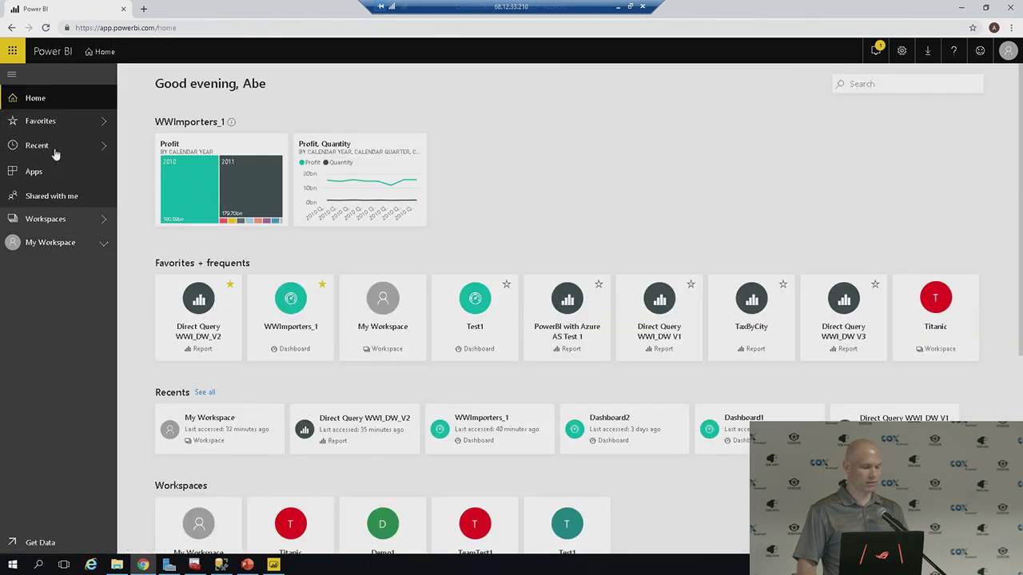
{"action": "left_click", "coordinate": [57, 226]}
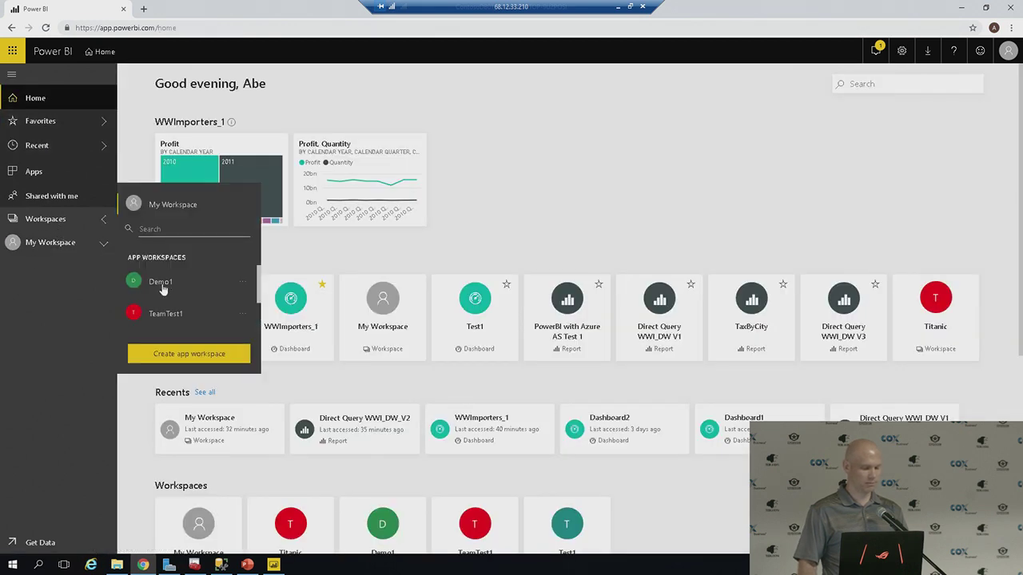
{"action": "left_click", "coordinate": [176, 206]}
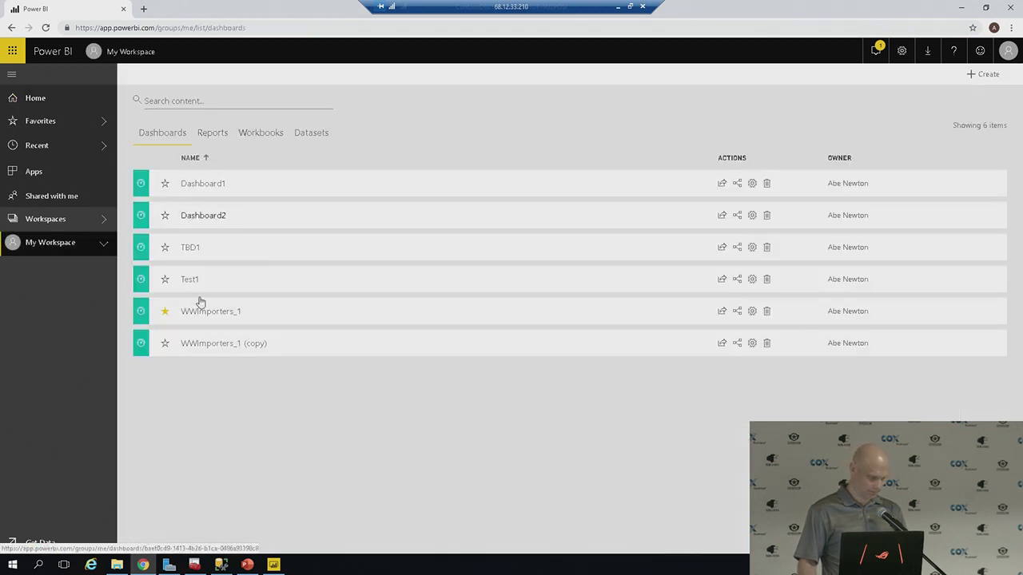
Download the .pbix of the dataset Live Query Large FactSale W Imported DateDim V2 from the related content of WWImporters_1
{"action": "left_click", "coordinate": [738, 311]}
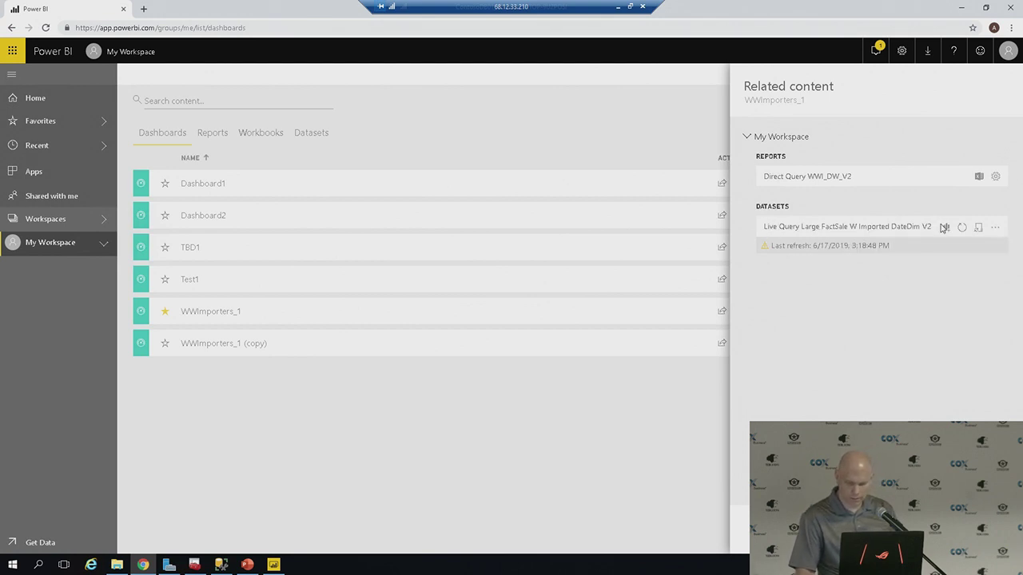
{"action": "left_click", "coordinate": [994, 229]}
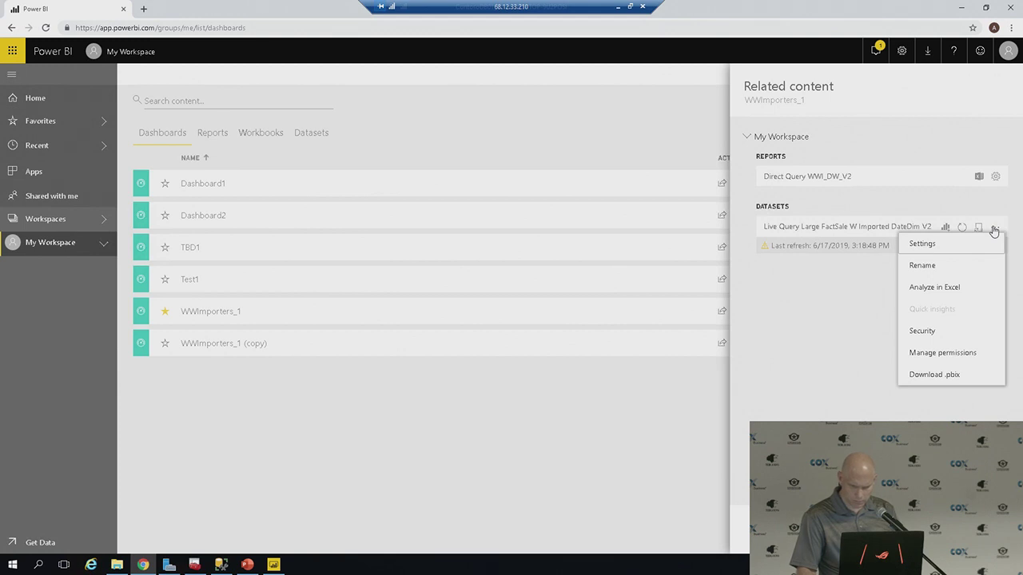
{"action": "left_click", "coordinate": [939, 376]}
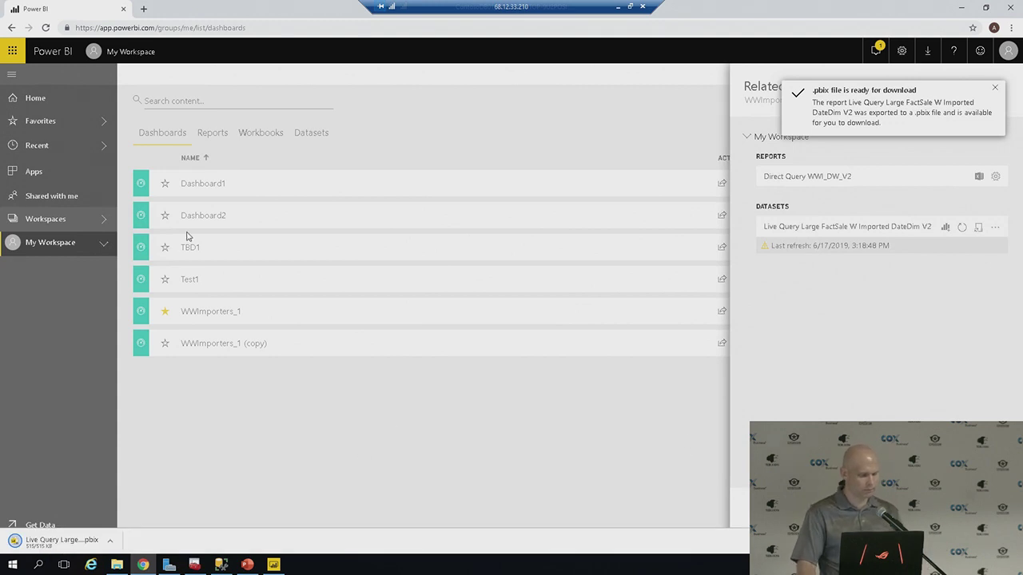
Open the favorite report Direct Query WWI_DW_V2 from the Power BI home page
{"action": "left_click", "coordinate": [36, 99]}
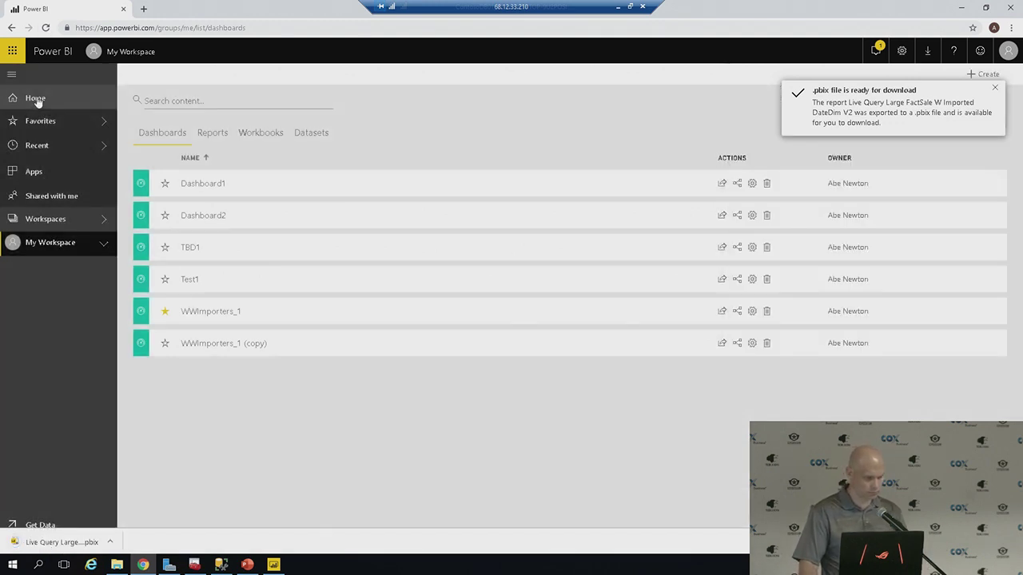
{"action": "left_click", "coordinate": [37, 99]}
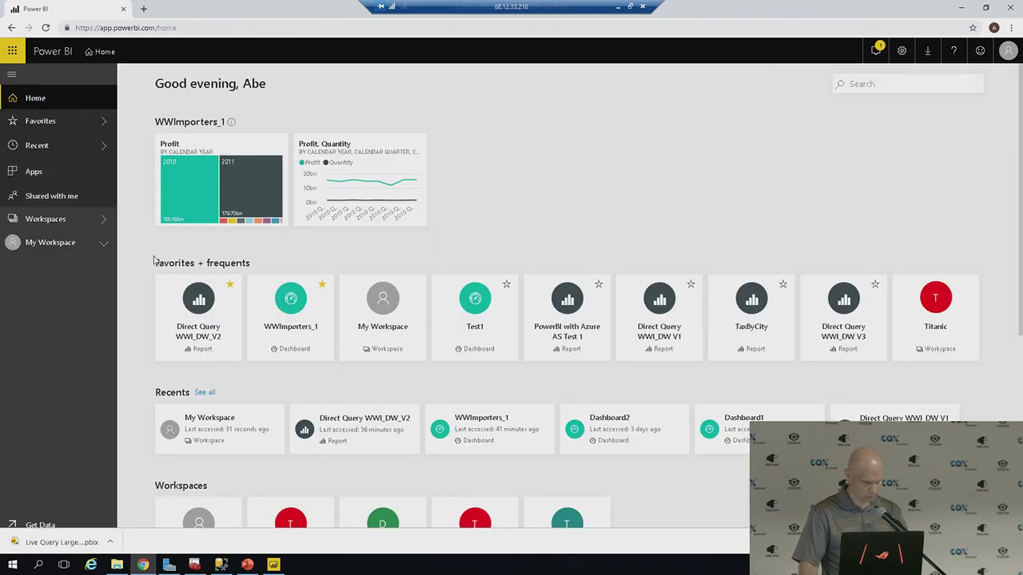
{"action": "left_click", "coordinate": [202, 346]}
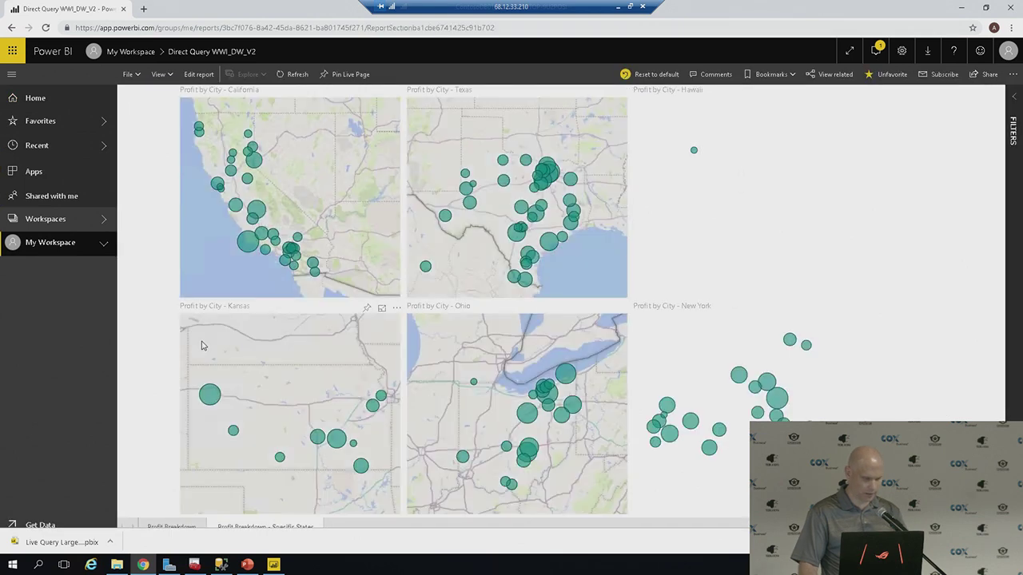
Open the downloaded Live Query Large .pbix file in Power BI Desktop and continue with the existing credentials for DirectQuery
{"action": "left_click", "coordinate": [61, 541]}
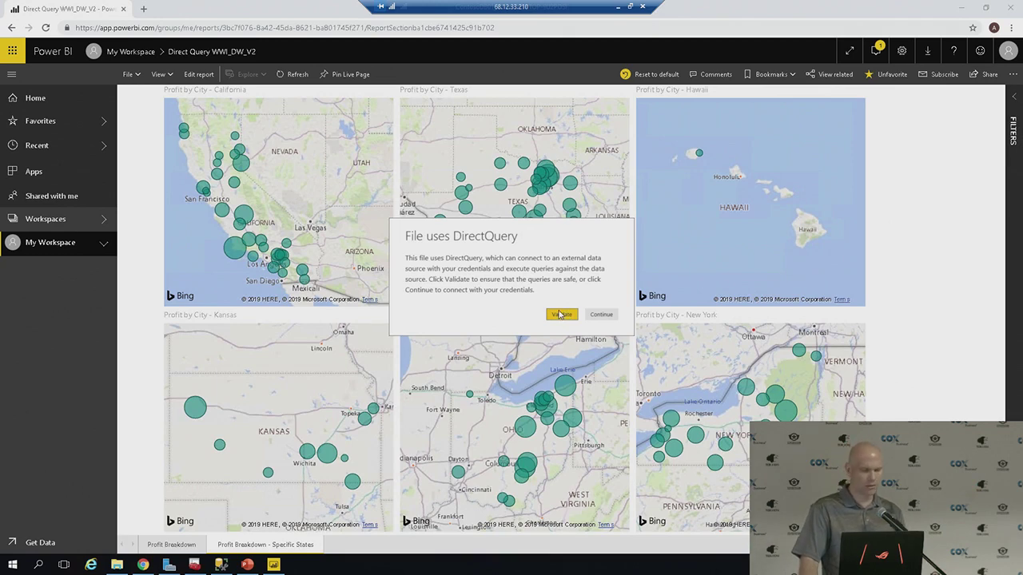
{"action": "left_click", "coordinate": [601, 315]}
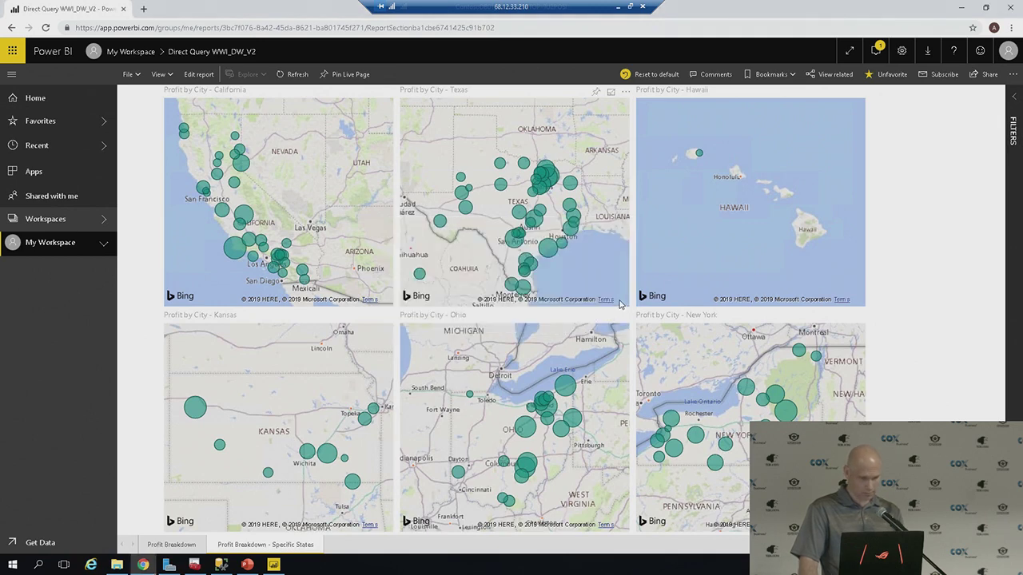
Switch to SQL Server Management Studio, review the tables of WideWorldImportersDW-Full (1) and collapse that database
{"action": "key", "text": "alt+Tab"}
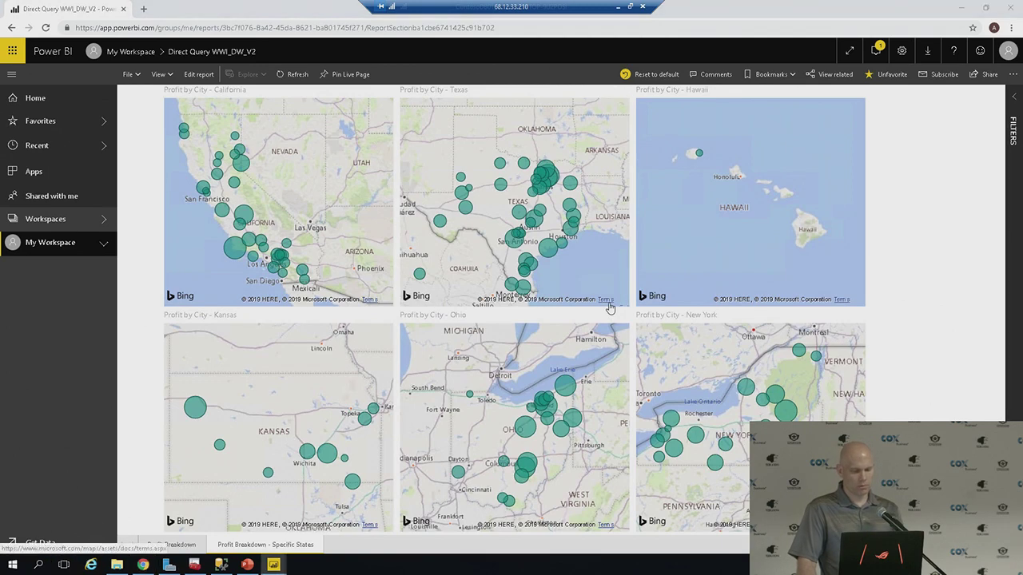
{"action": "key", "text": "alt+Tab"}
{"action": "key", "text": "Tab"}
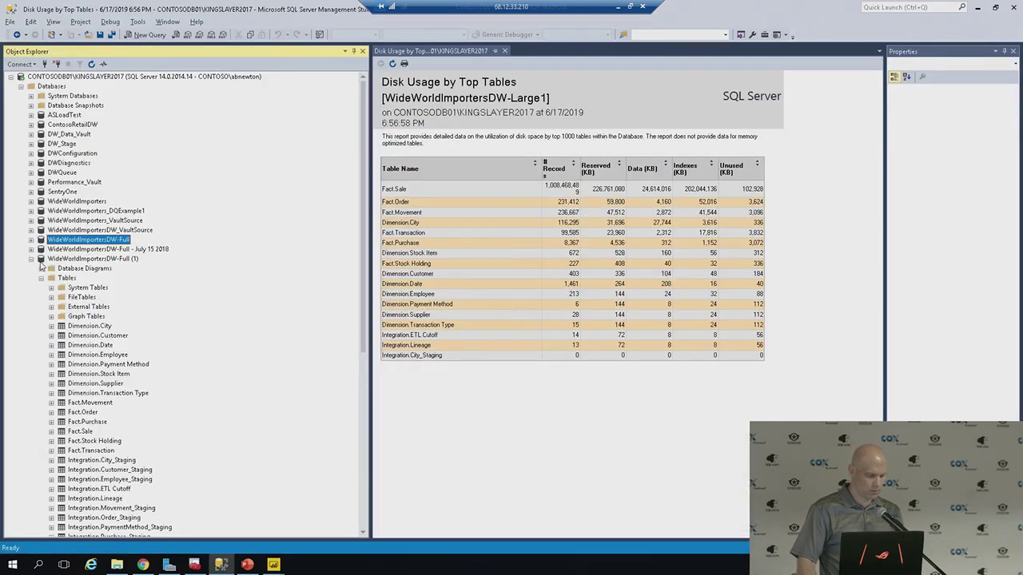
{"action": "scroll", "coordinate": [48, 276], "scroll_direction": "down", "scroll_amount": 8}
{"action": "scroll", "coordinate": [68, 266], "scroll_direction": "up", "scroll_amount": 2}
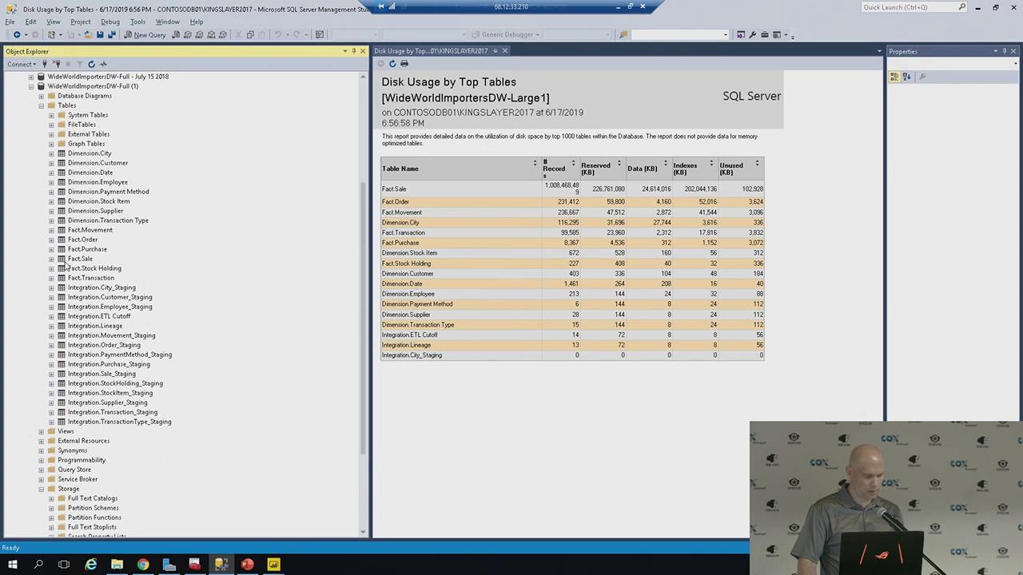
{"action": "scroll", "coordinate": [67, 266], "scroll_direction": "up", "scroll_amount": 2}
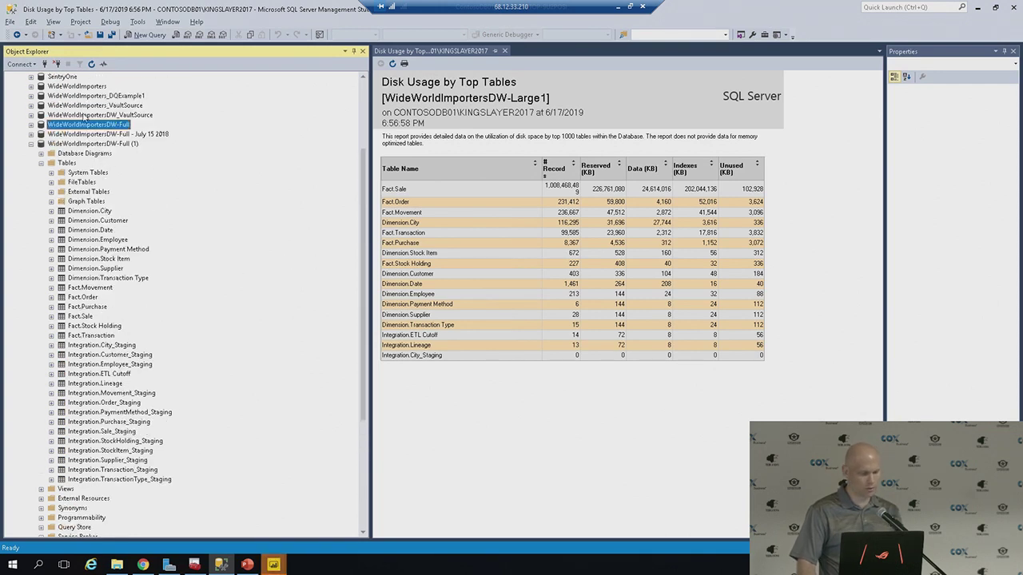
{"action": "left_click", "coordinate": [31, 143]}
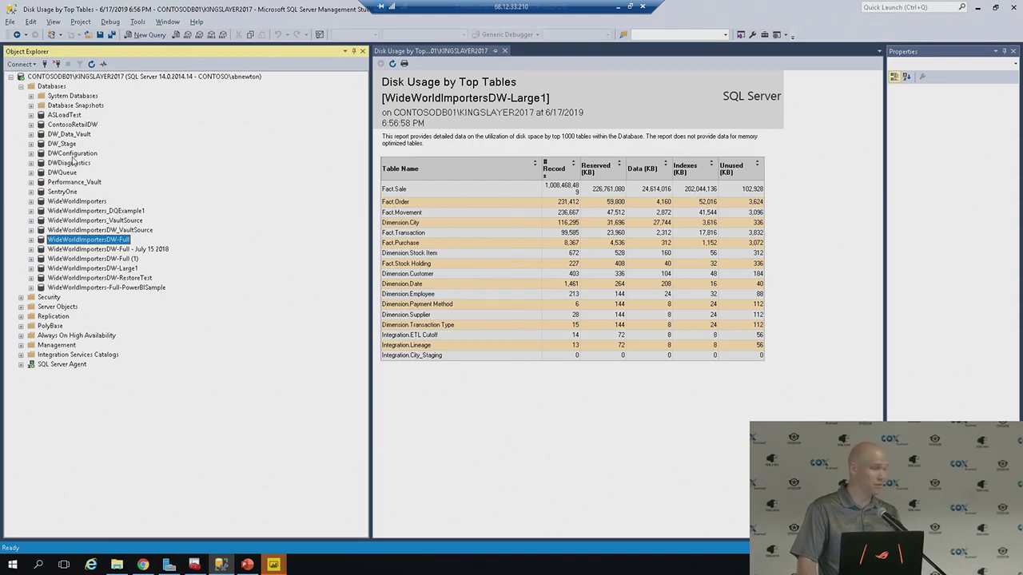
Switch back to the downloaded report in Power BI Desktop and show its Profit Breakdown page
{"action": "key", "text": "alt+Tab"}
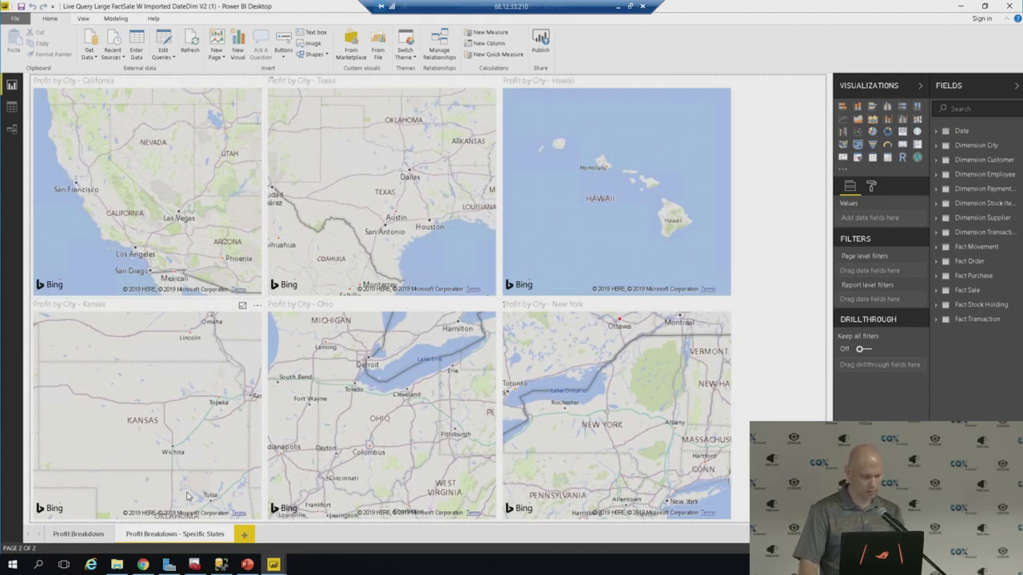
{"action": "left_click", "coordinate": [77, 536]}
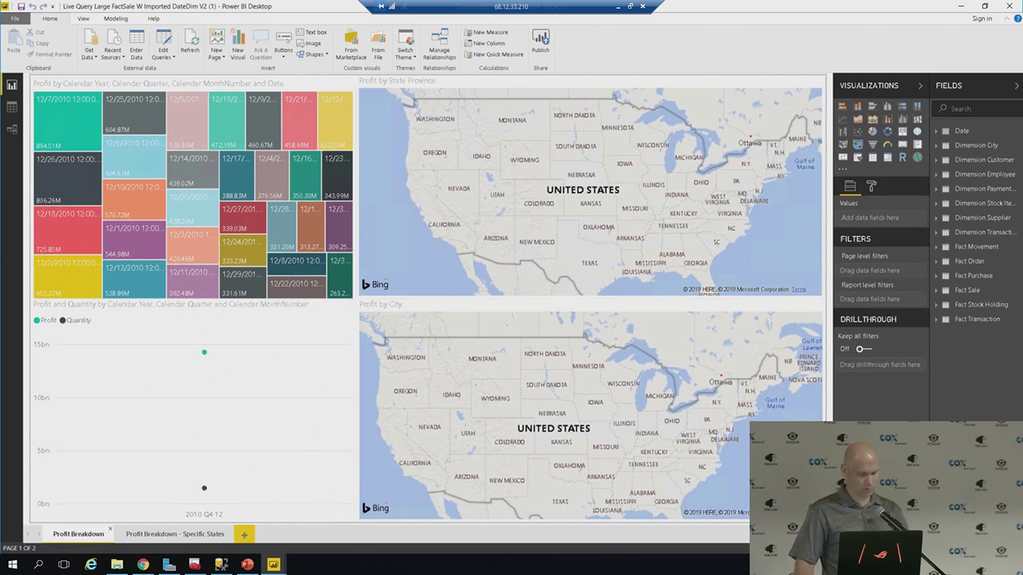
Go to the desktop, open the AnalysisServicesWorkspaces folder and browse into the Data folder of AnalysisServicesWorkspace89400602
{"action": "key", "text": "super+d"}
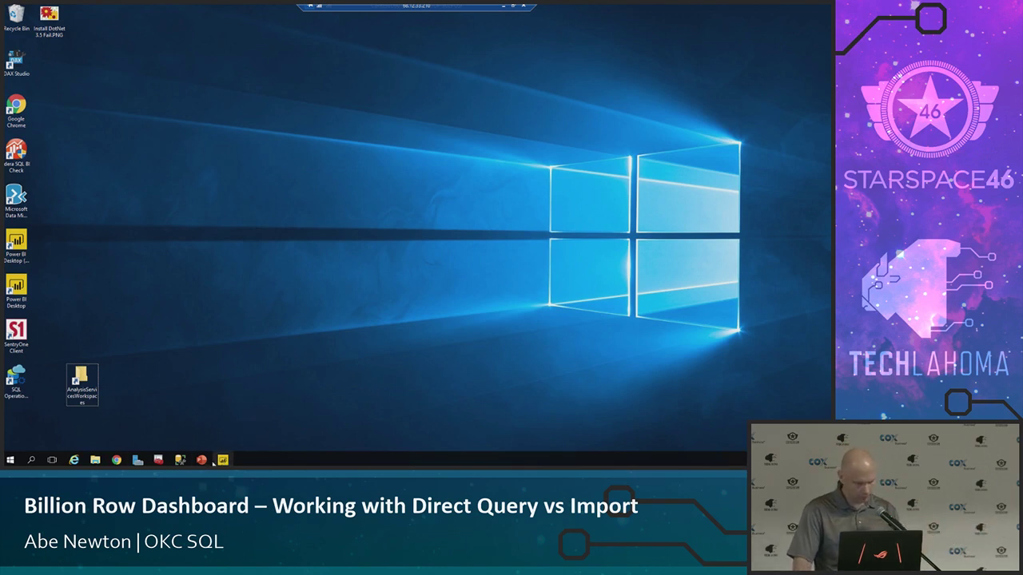
{"action": "double_click", "coordinate": [88, 372]}
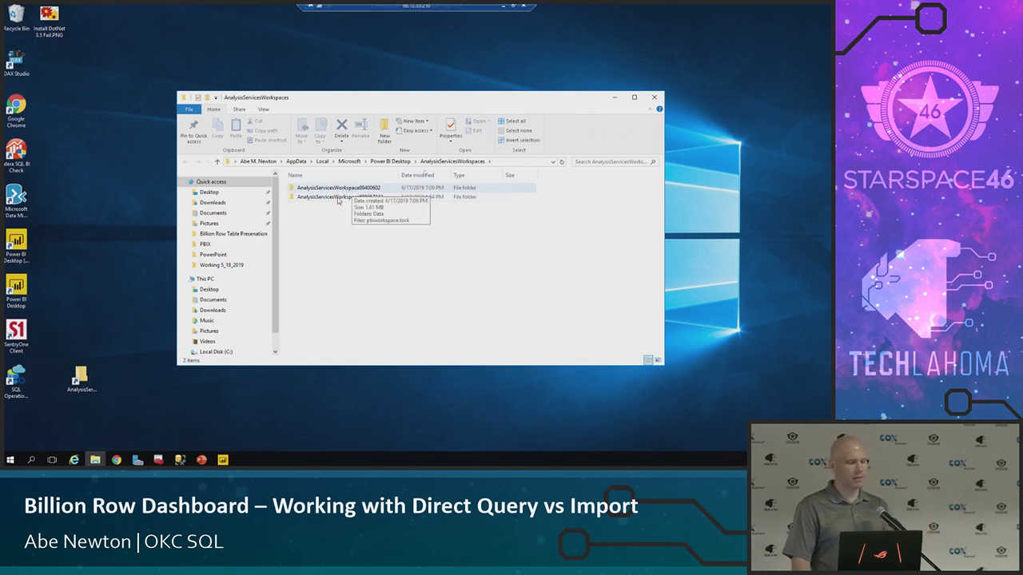
{"action": "left_click", "coordinate": [223, 459]}
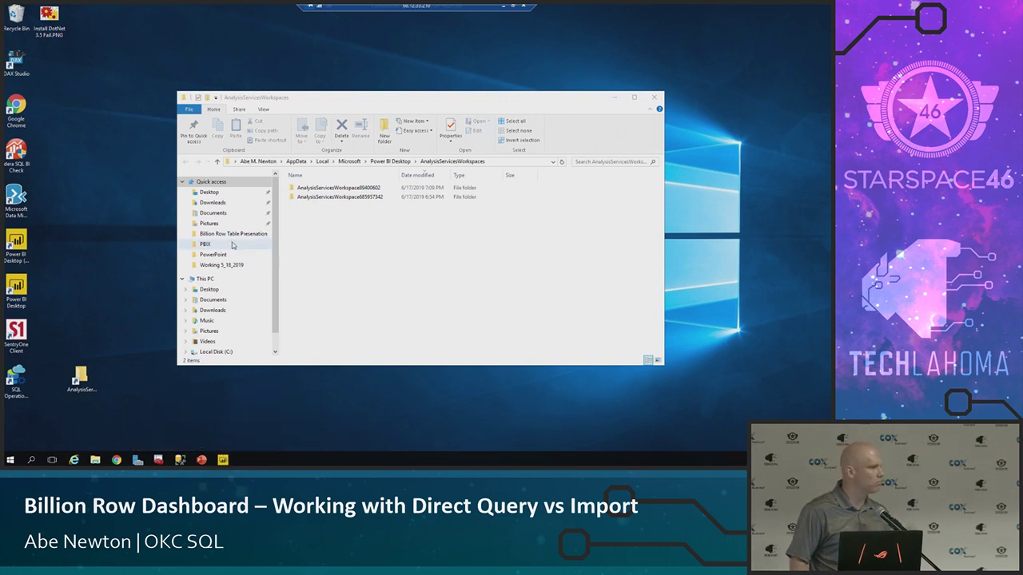
{"action": "left_click", "coordinate": [338, 190]}
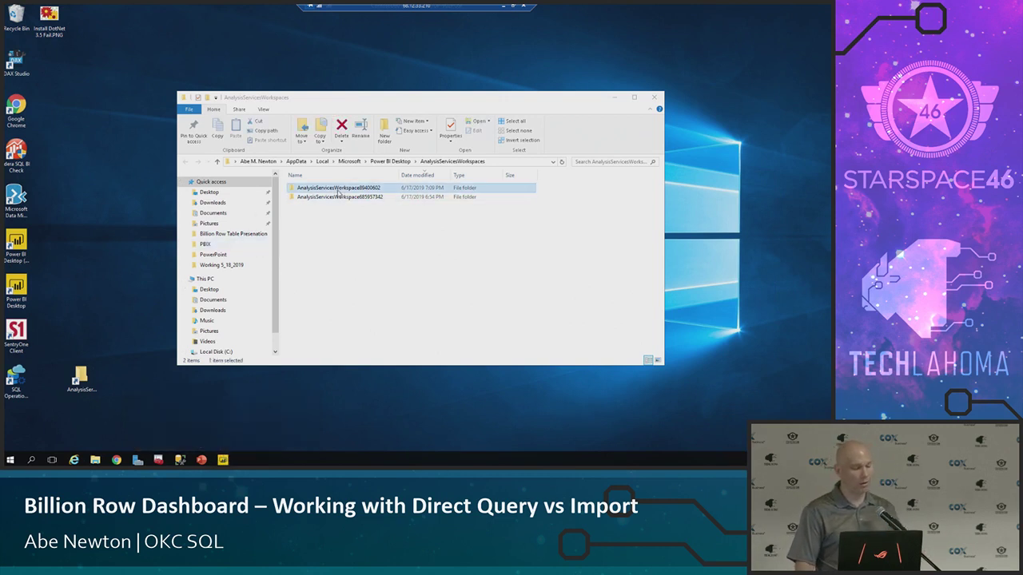
{"action": "double_click", "coordinate": [338, 191]}
{"action": "double_click", "coordinate": [304, 189]}
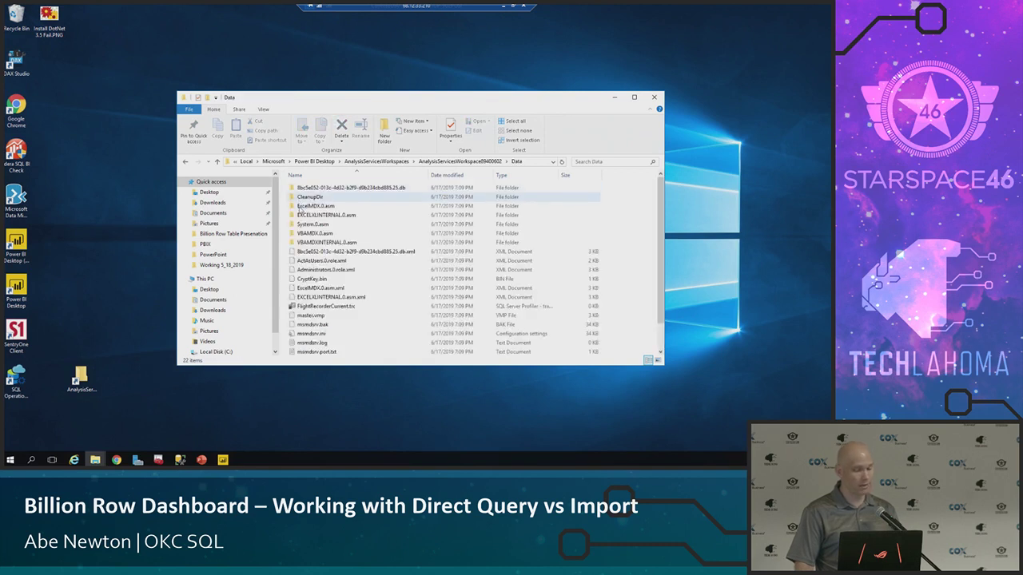
Open msmdsrv.port.txt in Notepad and select the port number of the local Analysis Services instance
{"action": "scroll", "coordinate": [319, 262], "scroll_direction": "down", "scroll_amount": 1}
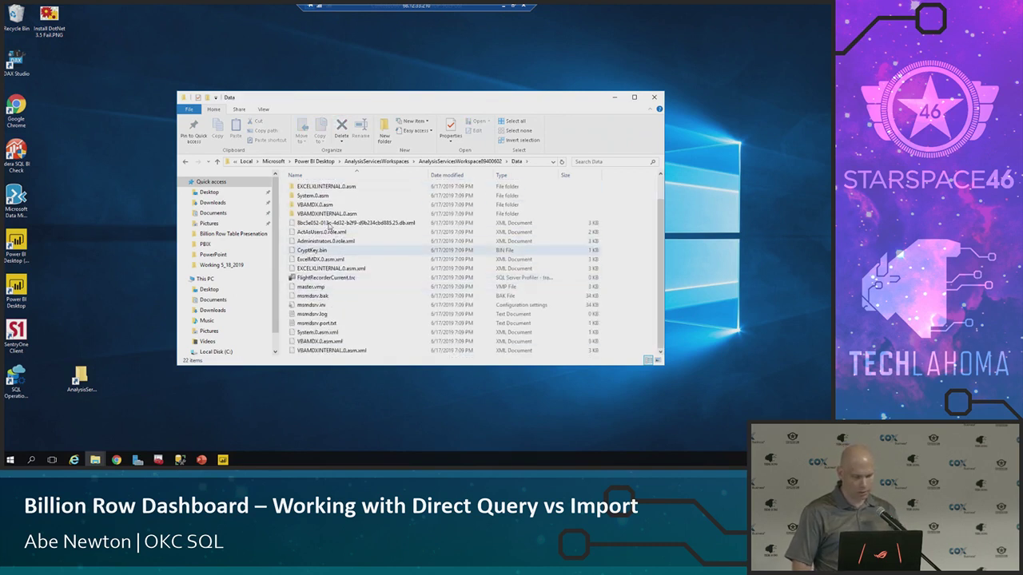
{"action": "double_click", "coordinate": [318, 328]}
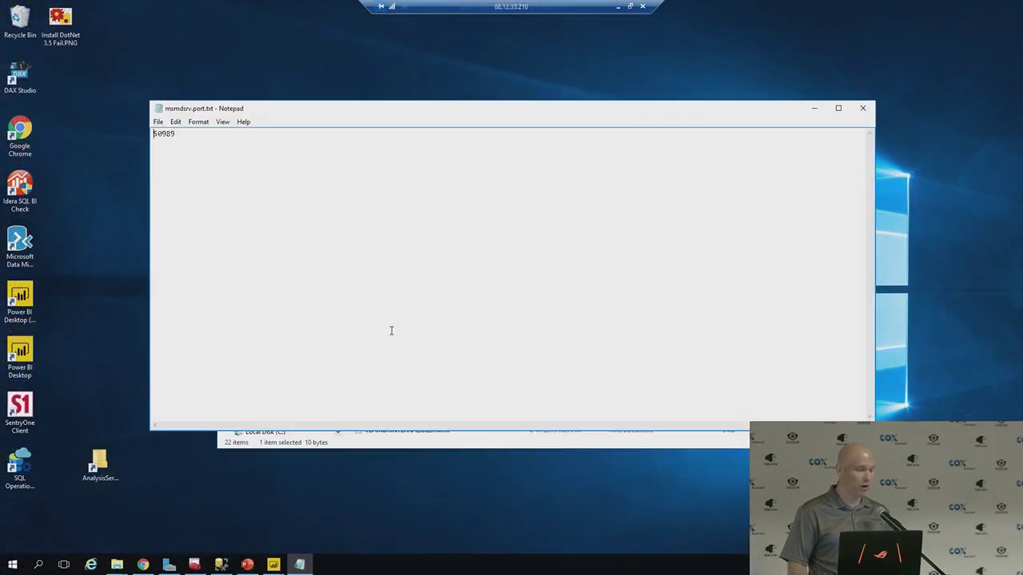
{"action": "double_click", "coordinate": [167, 135]}
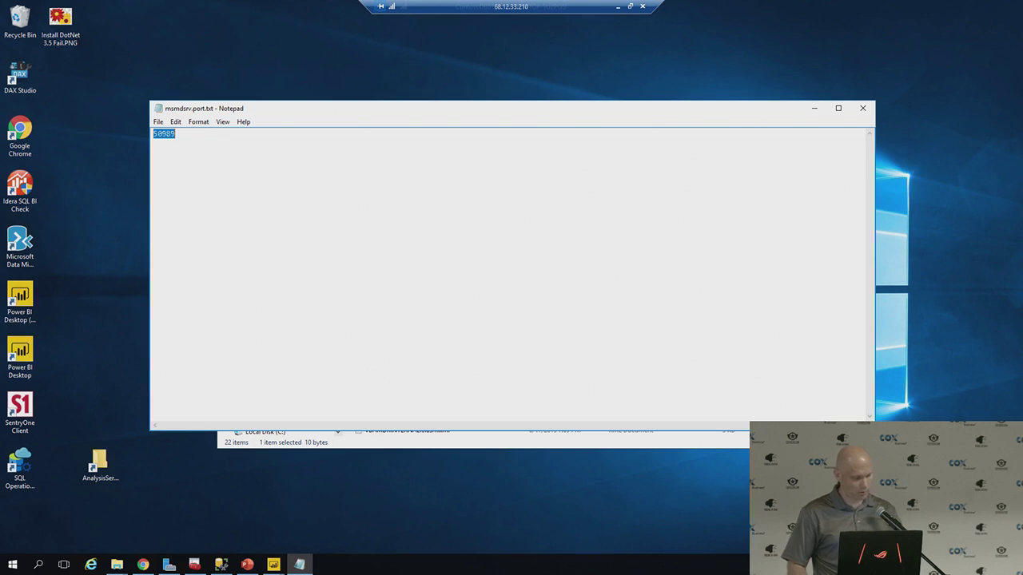
Switch to SQL Server Management Studio, collapse the existing server and connect to Analysis Services at localhost:50989 with Windows Authentication
{"action": "left_click", "coordinate": [221, 564]}
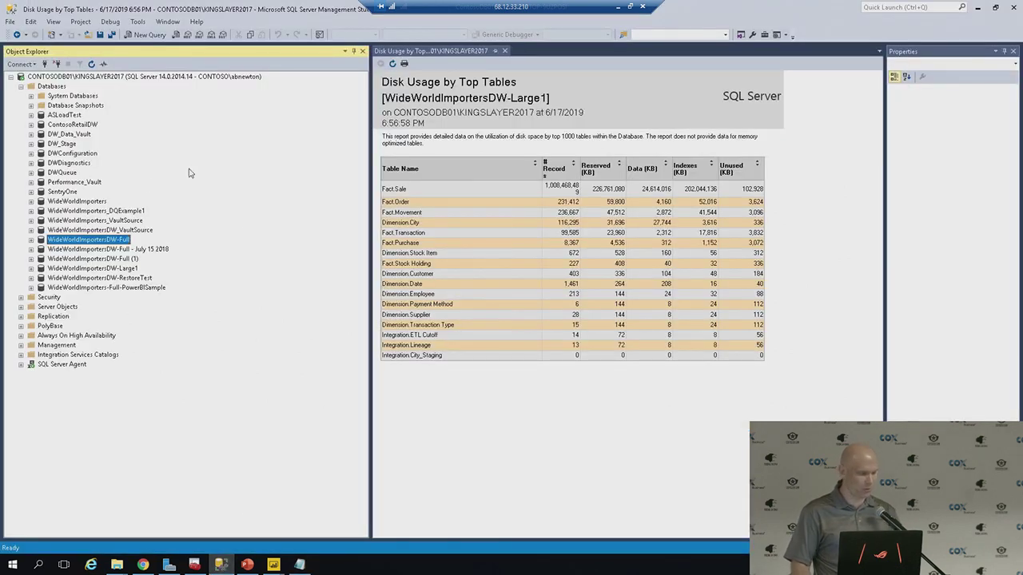
{"action": "left_click", "coordinate": [12, 77]}
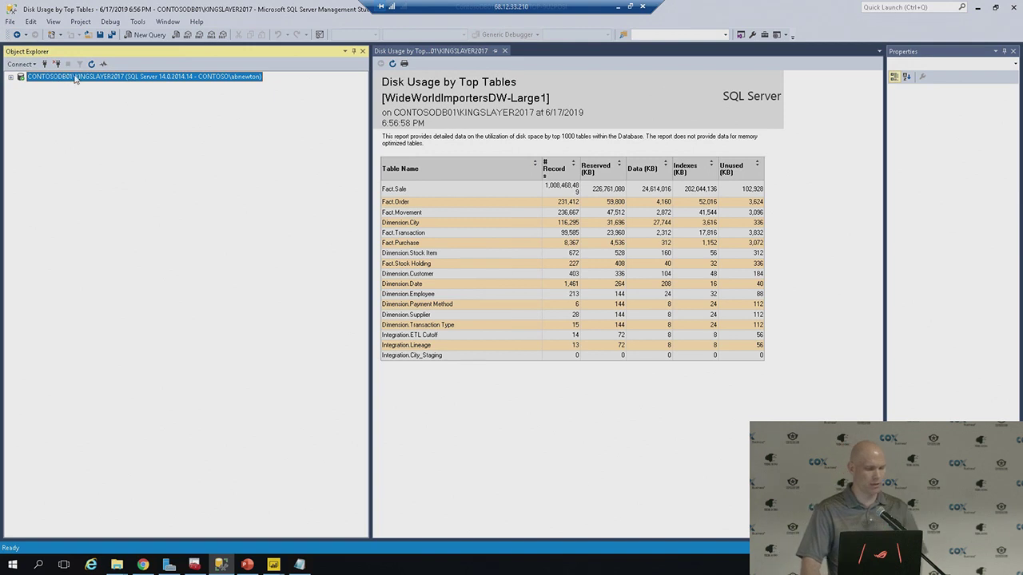
{"action": "left_click", "coordinate": [22, 64]}
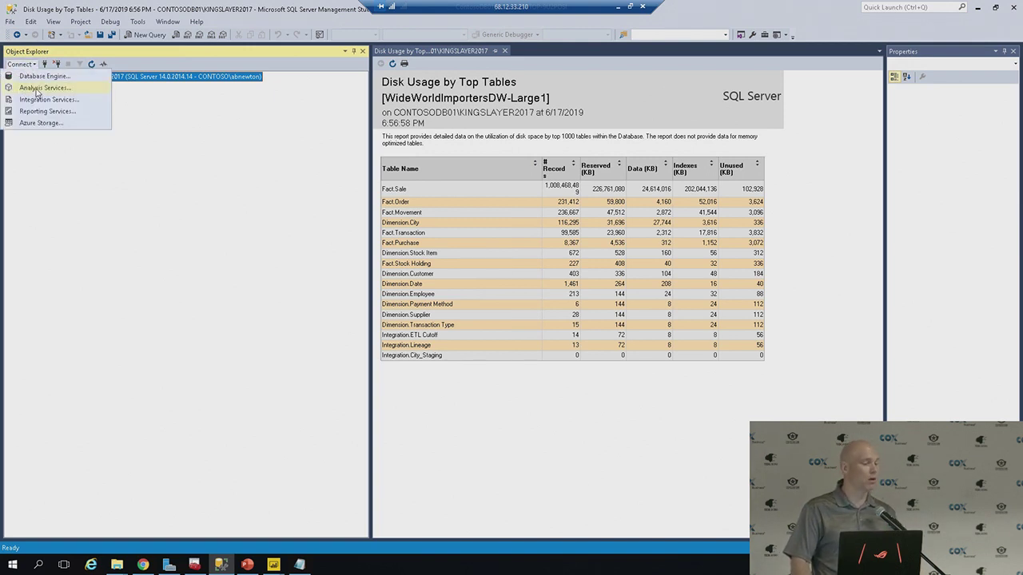
{"action": "left_click", "coordinate": [36, 89]}
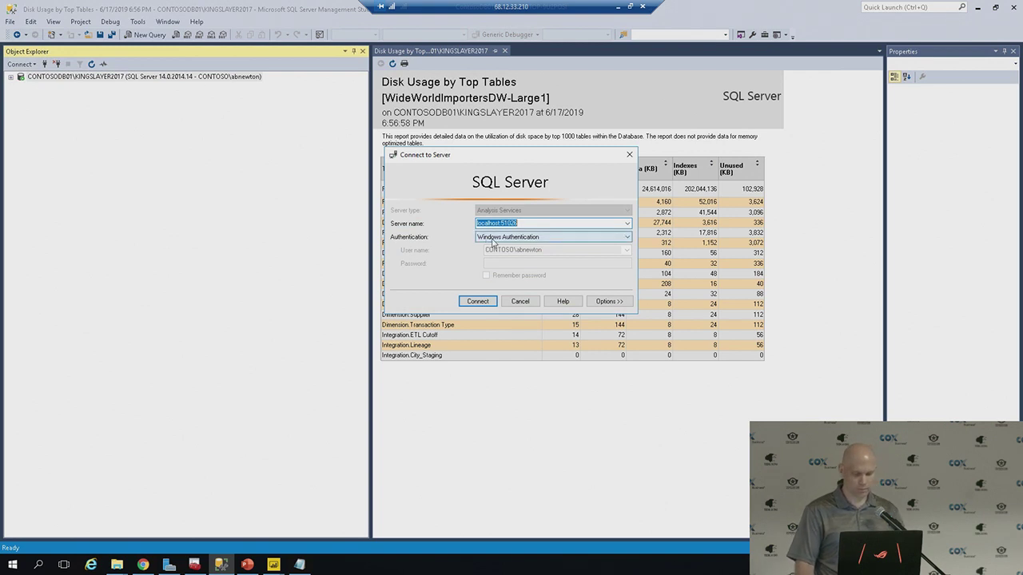
{"action": "left_click", "coordinate": [545, 223]}
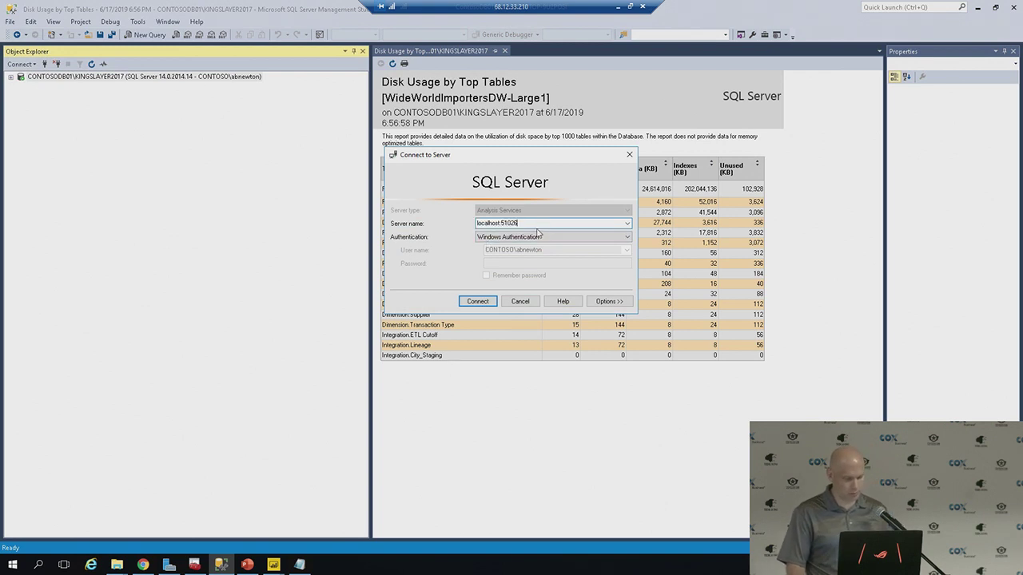
{"action": "key", "text": "BackSpace"}
{"action": "key", "text": "BackSpace"}
{"action": "key", "text": "BackSpace"}
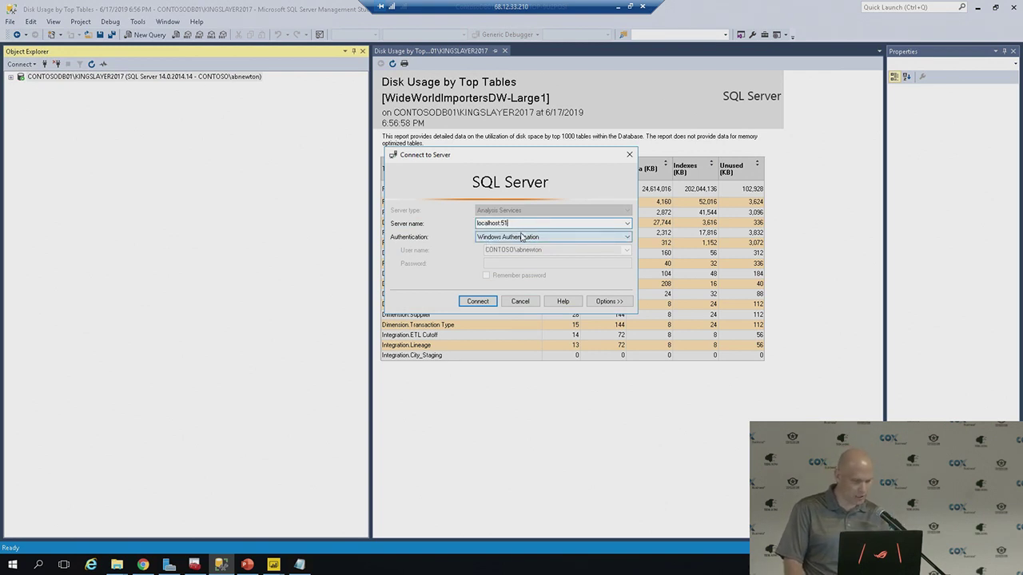
{"action": "type", "text": "50989"}
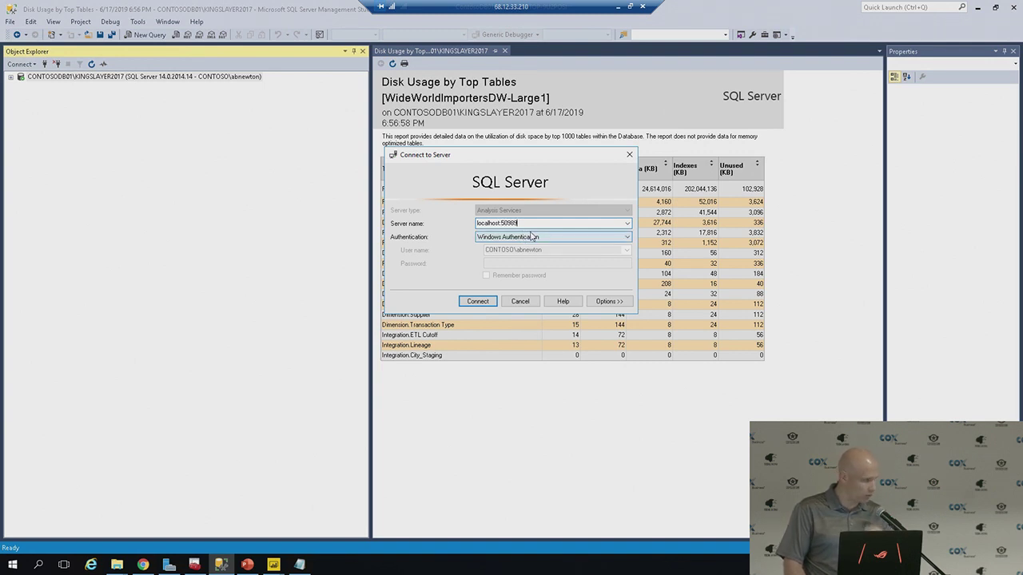
{"action": "left_click", "coordinate": [477, 301]}
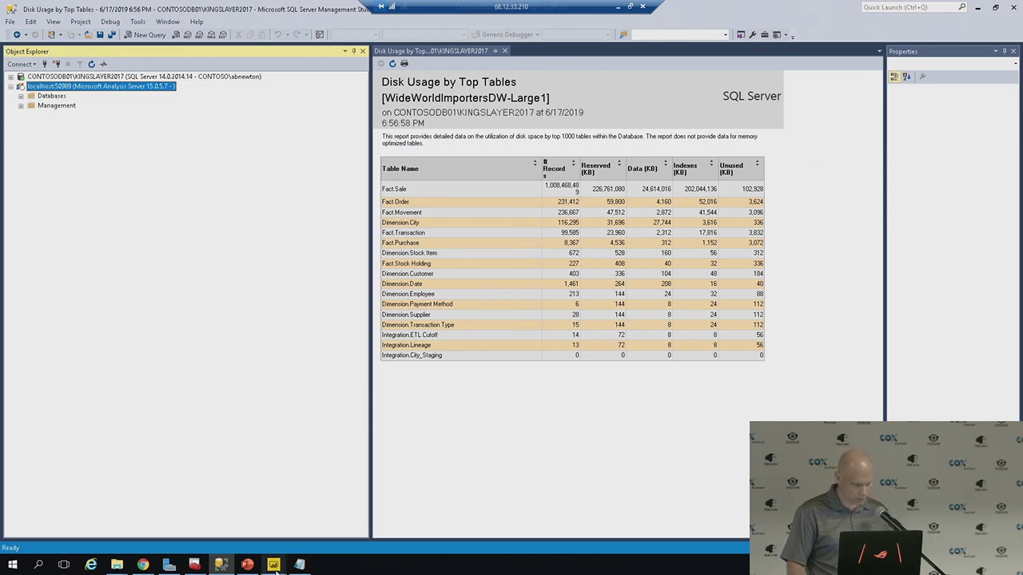
Switch to Power BI Desktop, highlight the 12/27/2010 tile in the profit treemap and clear the highlight through the state map
{"action": "mouse_move", "coordinate": [273, 565]}
{"action": "key", "text": "alt+Tab"}
{"action": "key", "text": "alt+Tab"}
{"action": "key", "text": "alt+Tab"}
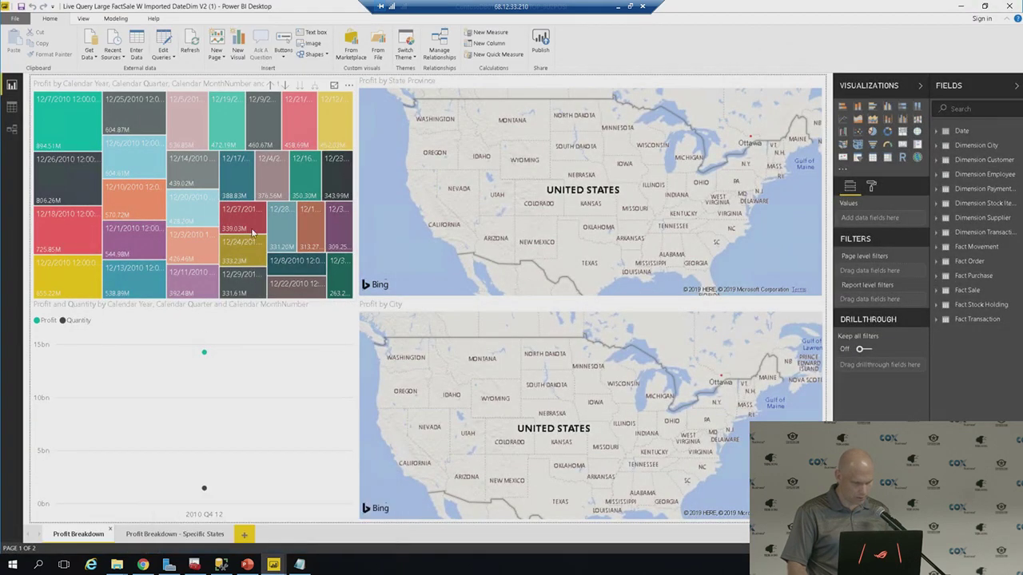
{"action": "mouse_move", "coordinate": [253, 231]}
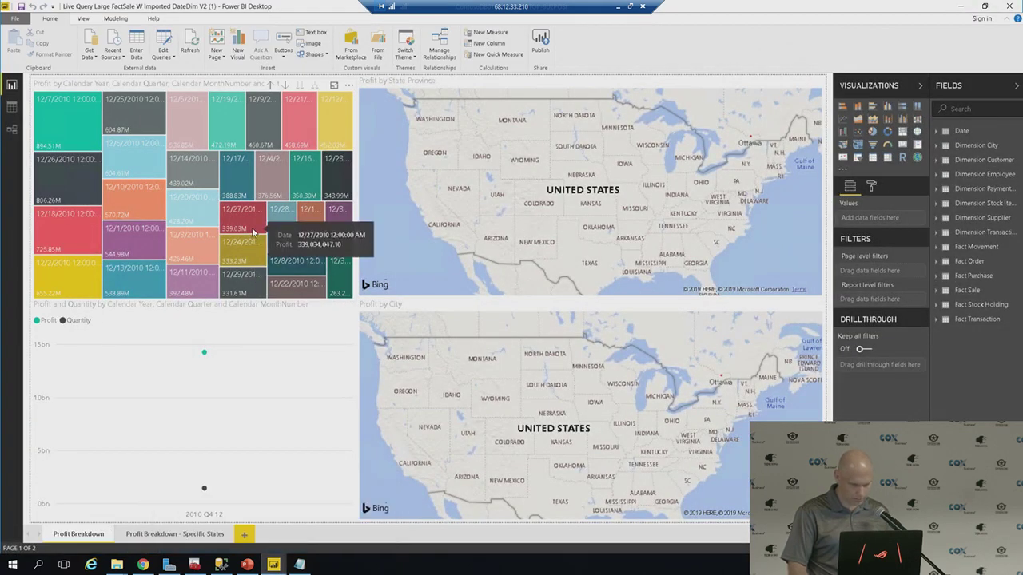
{"action": "left_click", "coordinate": [252, 232]}
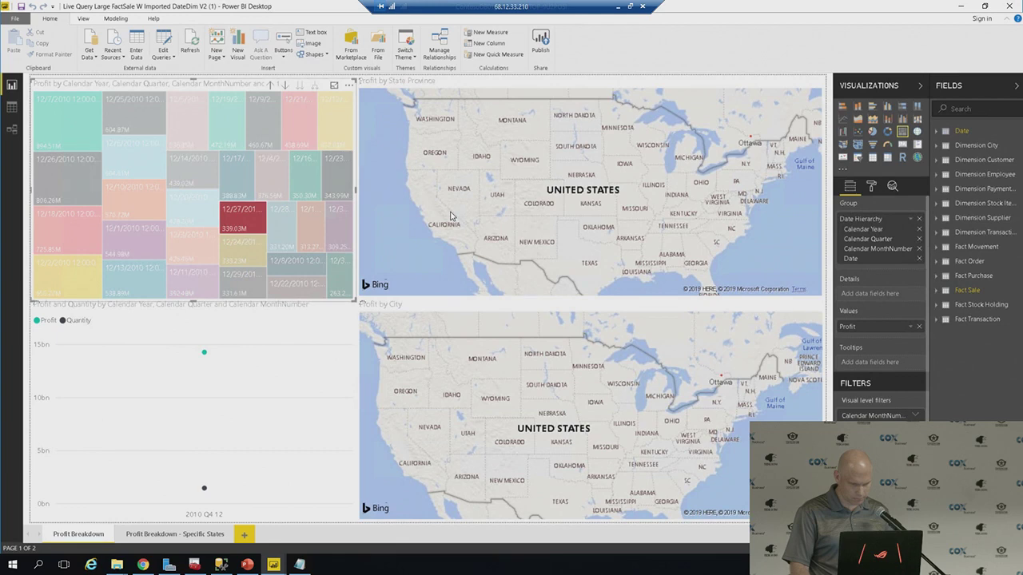
{"action": "left_click", "coordinate": [449, 215]}
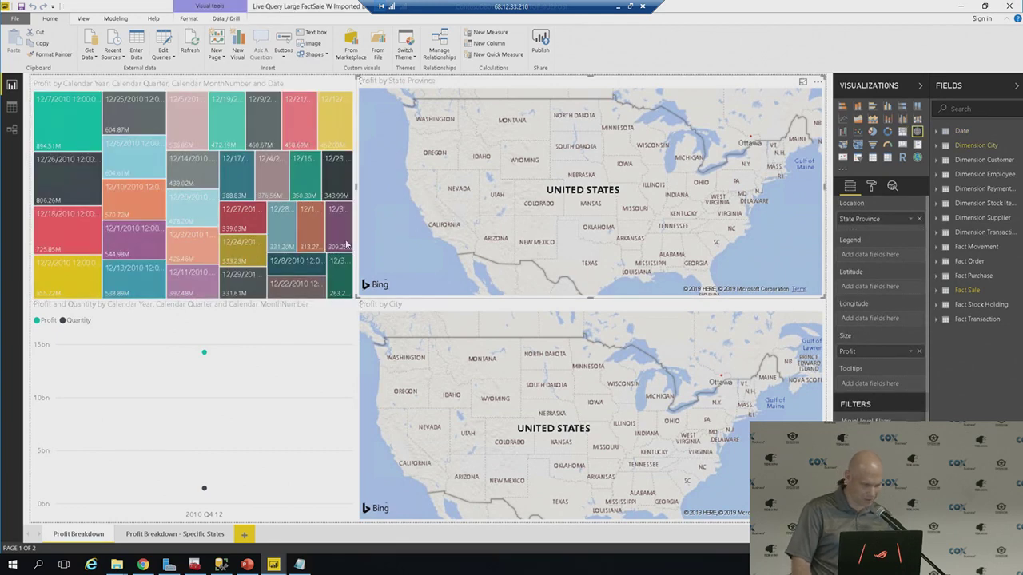
Review the city maps on the Profit Breakdown - Specific States page and return to the Profit Breakdown page
{"action": "left_click", "coordinate": [152, 537]}
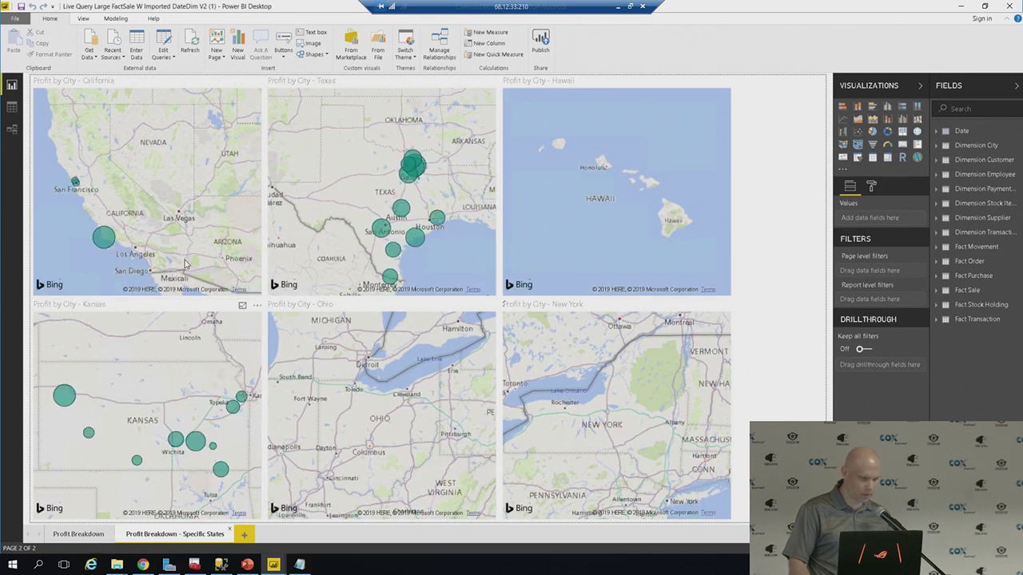
{"action": "left_click", "coordinate": [104, 237]}
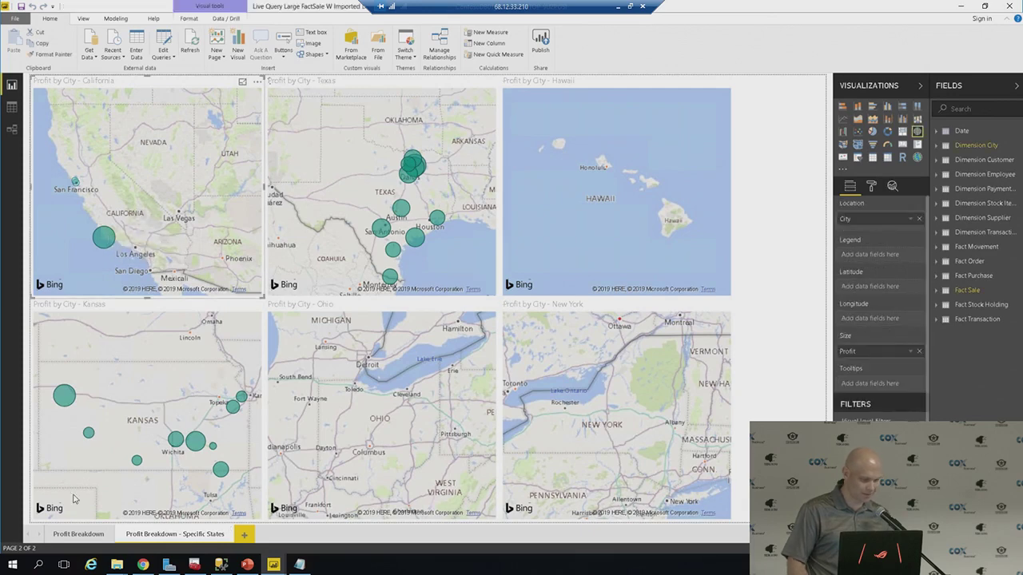
{"action": "left_click", "coordinate": [78, 534]}
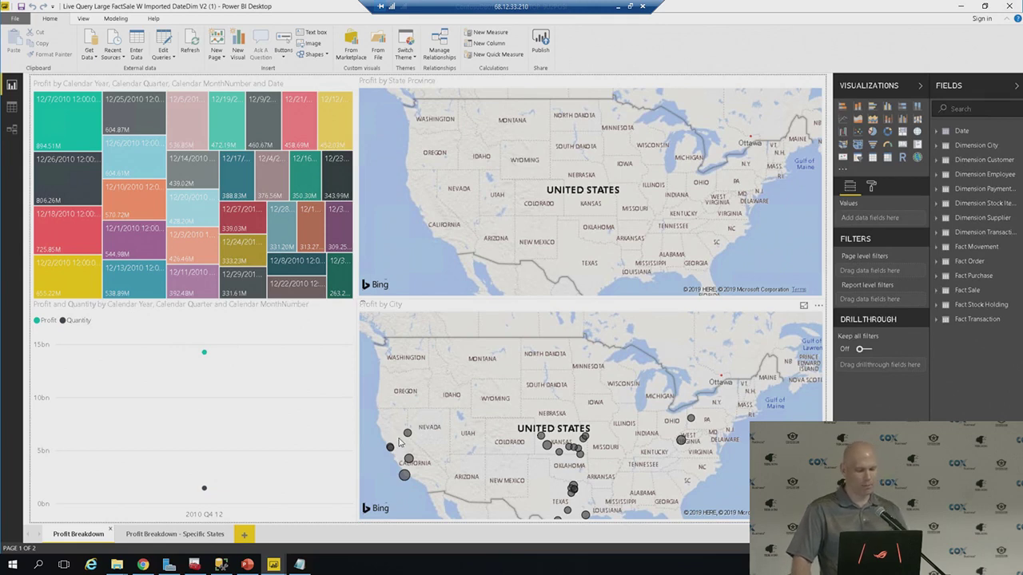
Switch to SQL Server Management Studio and expand the localhost:50989 database down to its list of tables
{"action": "key", "text": "alt+Tab"}
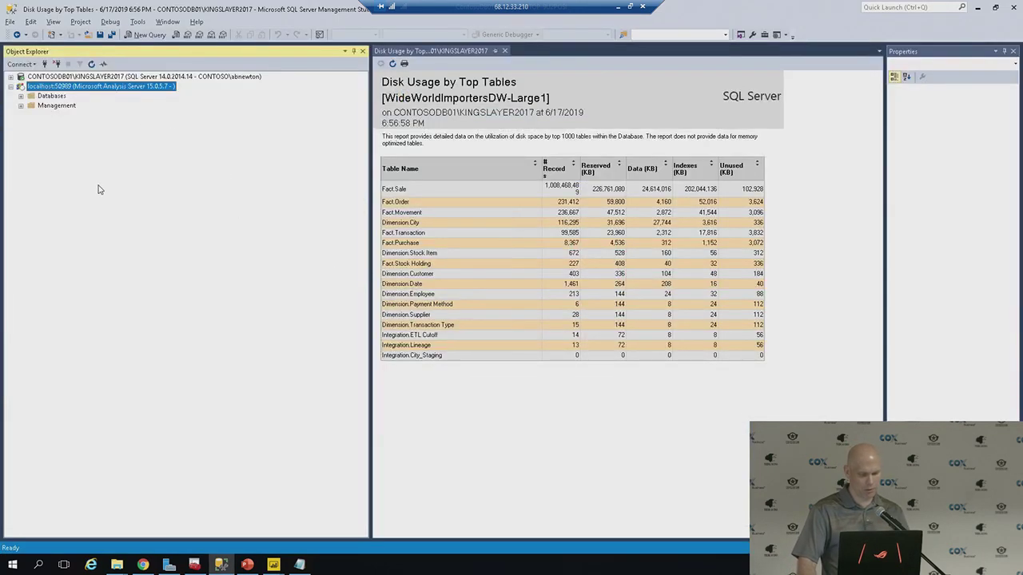
{"action": "left_click", "coordinate": [20, 96]}
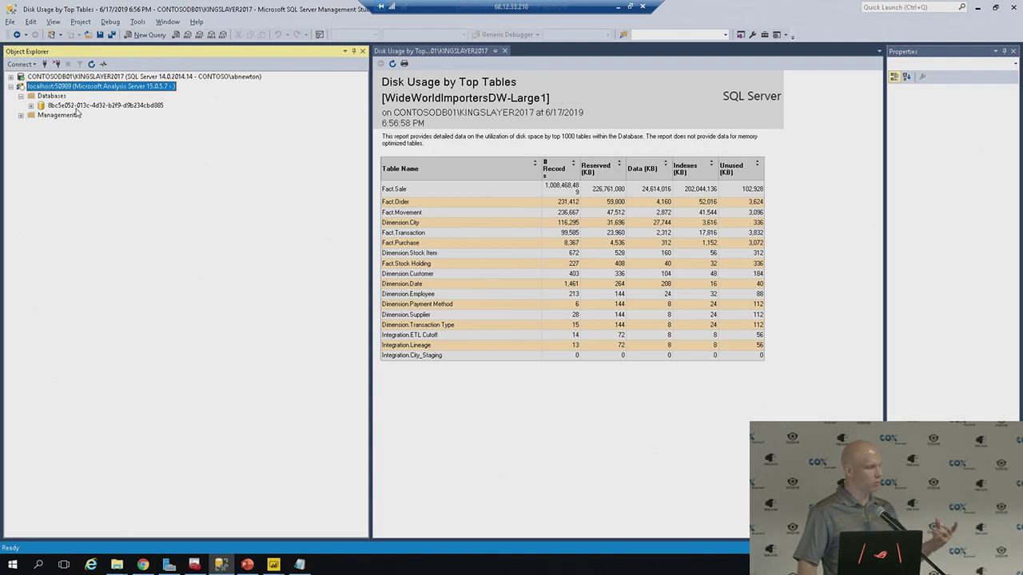
{"action": "left_click", "coordinate": [78, 106]}
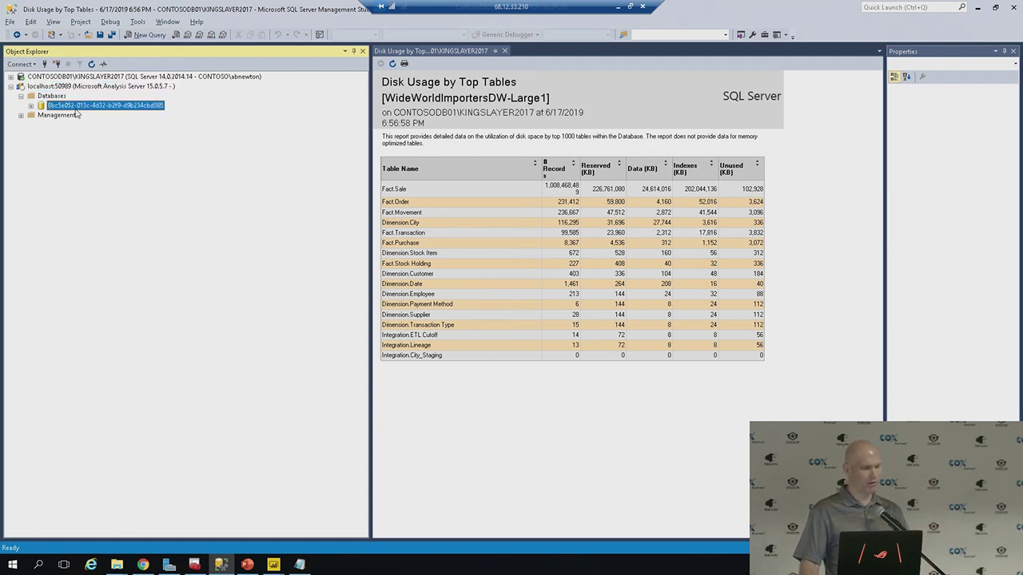
{"action": "left_click", "coordinate": [31, 105]}
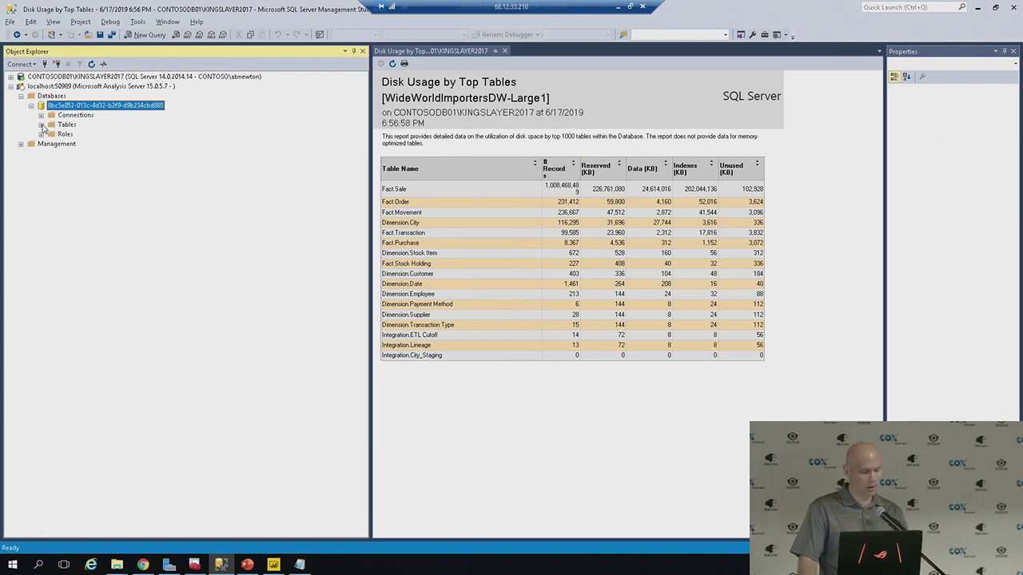
{"action": "left_click", "coordinate": [42, 125]}
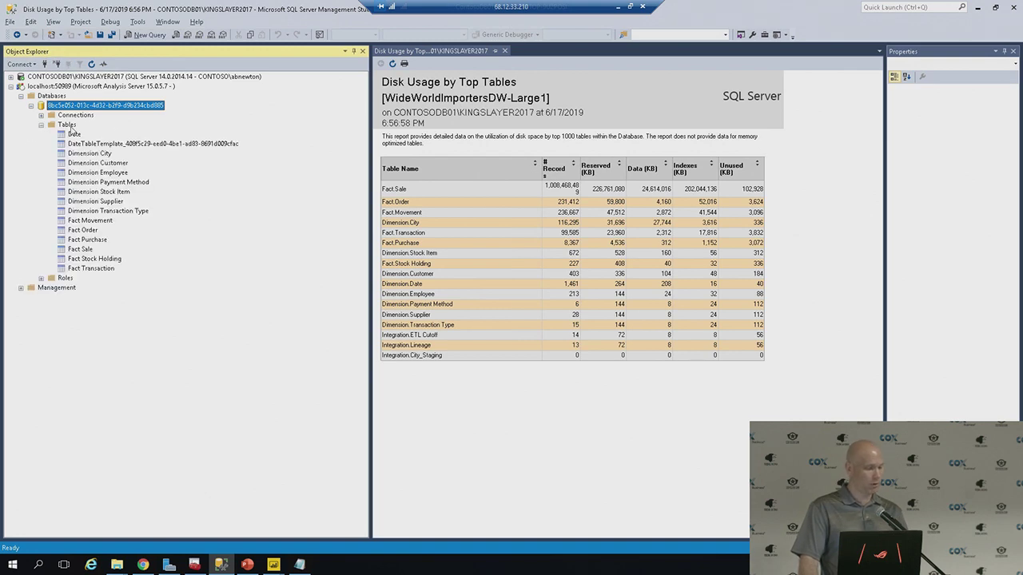
Switch to Power BI Desktop, show the report's relationship diagram and return to SQL Server Management Studio
{"action": "key", "text": "alt+Tab"}
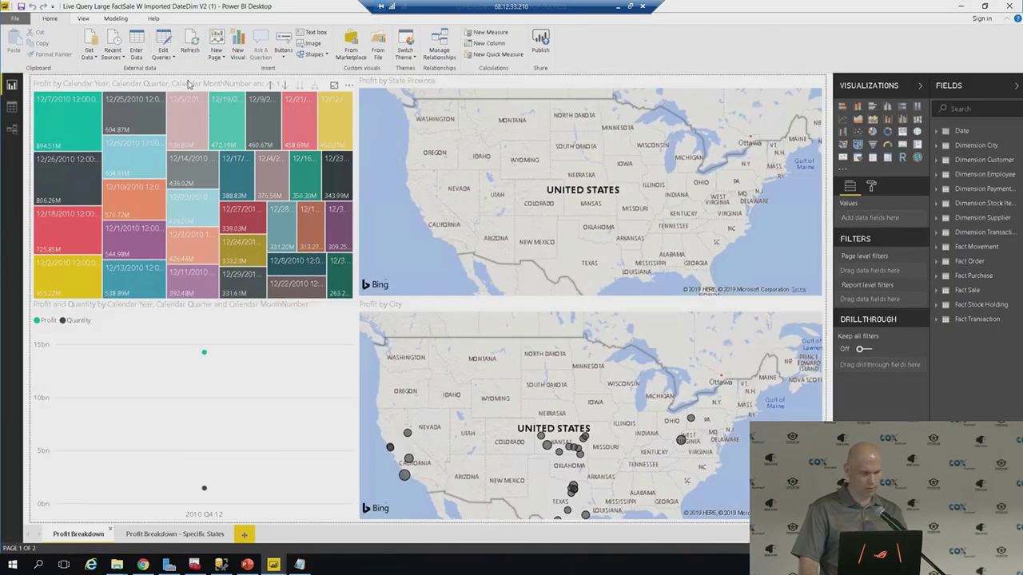
{"action": "left_click", "coordinate": [11, 129]}
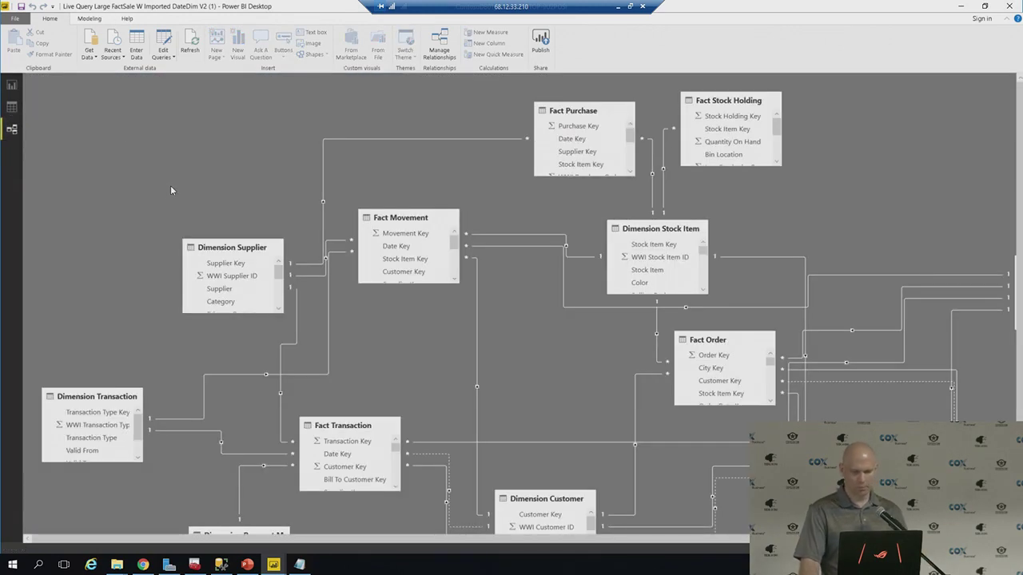
{"action": "key", "text": "alt+Tab"}
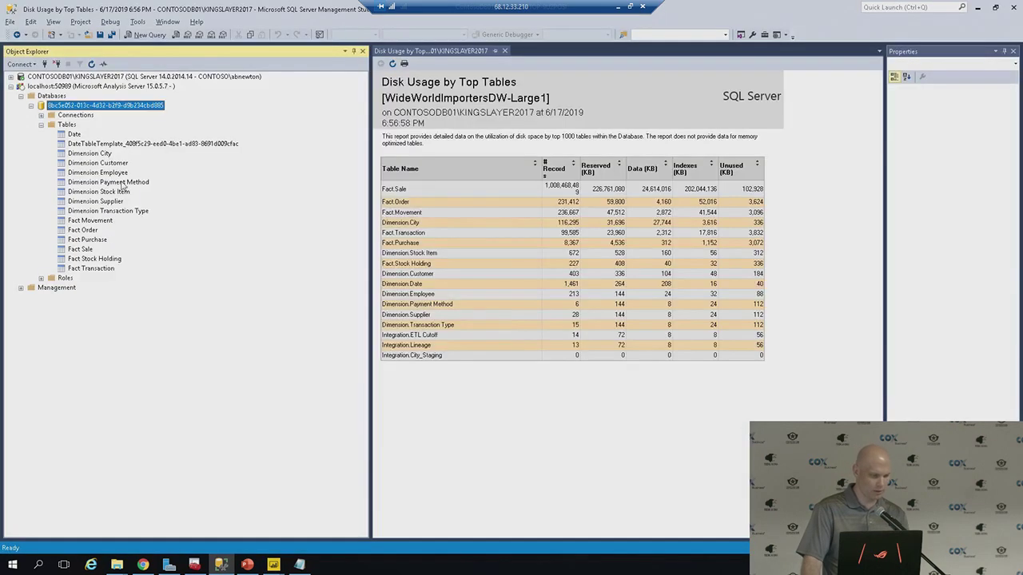
Check the Dimension City table's available actions and create a new DAX query on the localhost:50989 database
{"action": "left_click", "coordinate": [96, 260]}
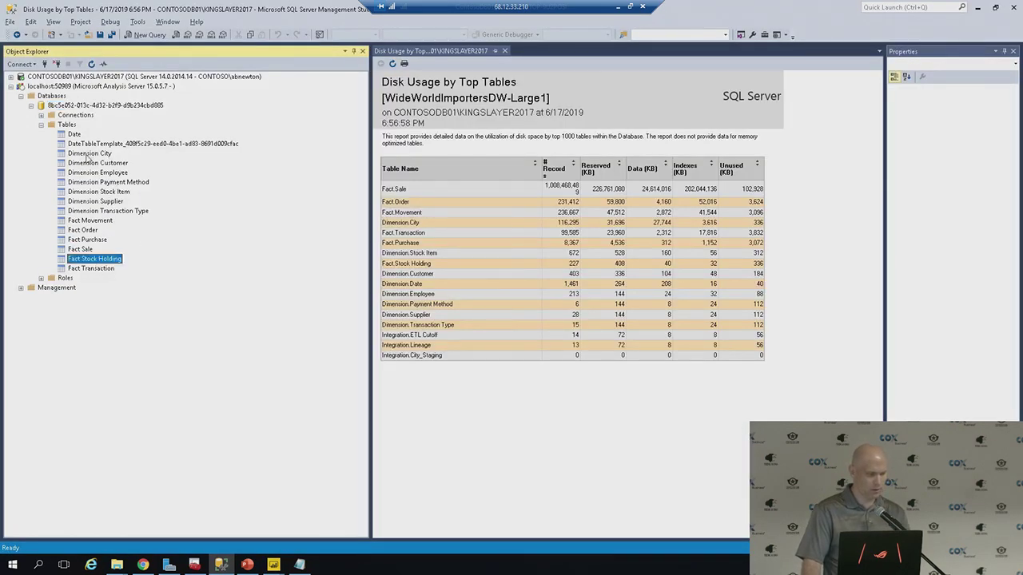
{"action": "left_click", "coordinate": [90, 154]}
{"action": "right_click", "coordinate": [89, 156]}
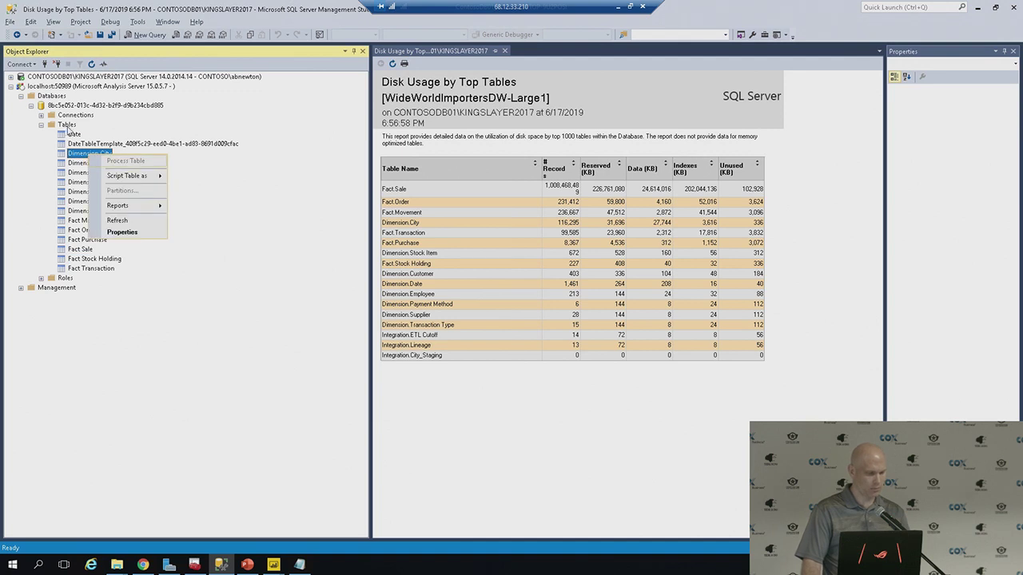
{"action": "right_click", "coordinate": [80, 105]}
{"action": "mouse_move", "coordinate": [190, 118]}
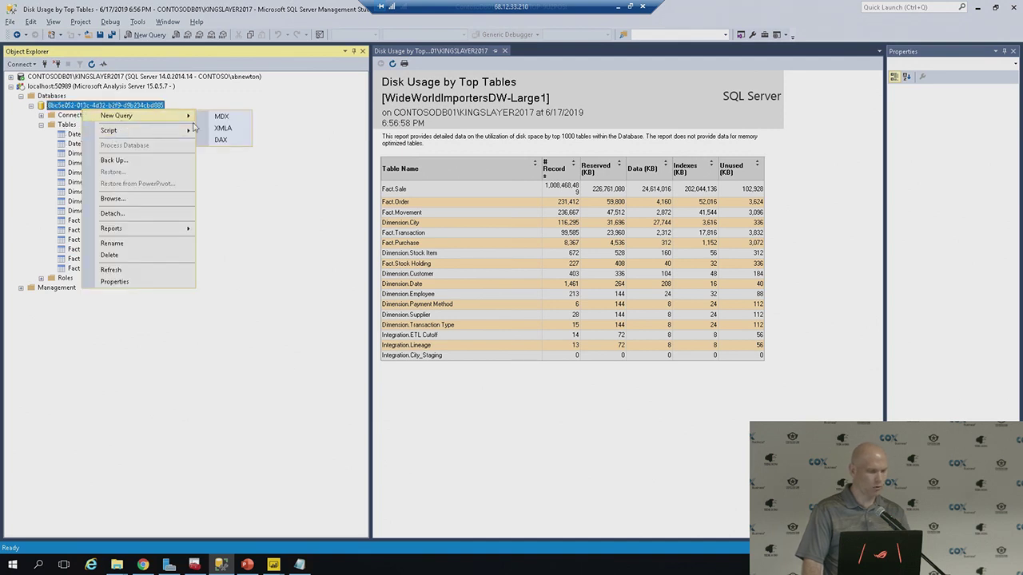
{"action": "left_click", "coordinate": [222, 141]}
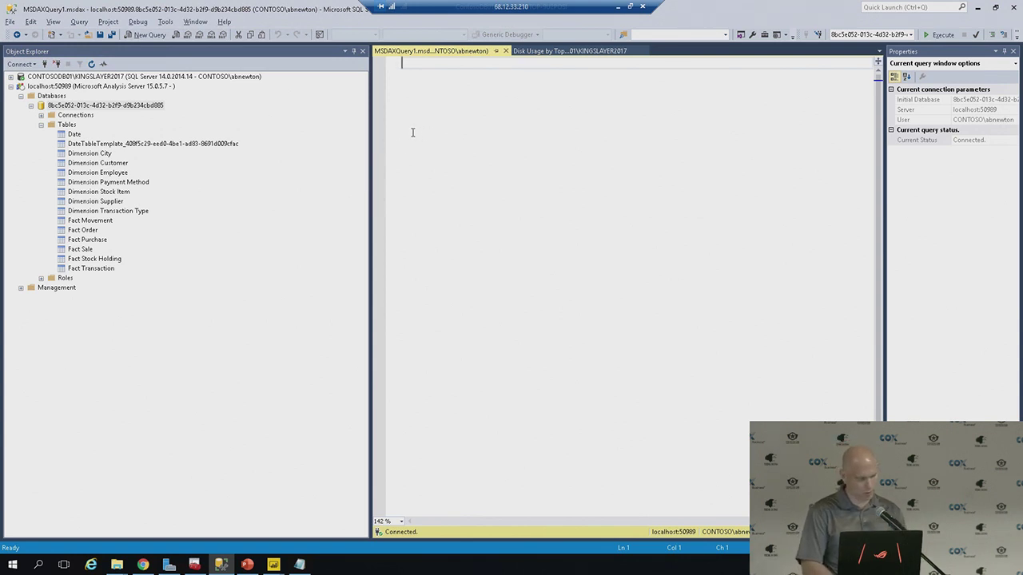
Write an empty evaluate( ) statement in the new DAX query, with its closing parenthesis on line 4
{"action": "type", "text": "evalutate"}
{"action": "key", "text": "BackSpace"}
{"action": "key", "text": "BackSpace"}
{"action": "key", "text": "BackSpace"}
{"action": "key", "text": "BackSpace"}
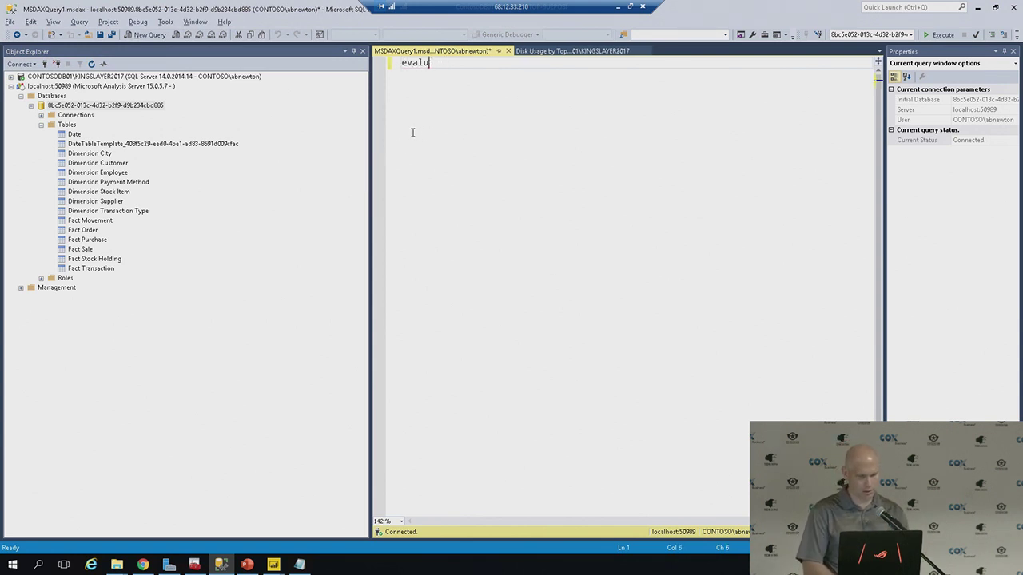
{"action": "type", "text": "ate("}
{"action": "key", "text": "Return"}
{"action": "key", "text": "Return"}
{"action": "key", "text": "Return"}
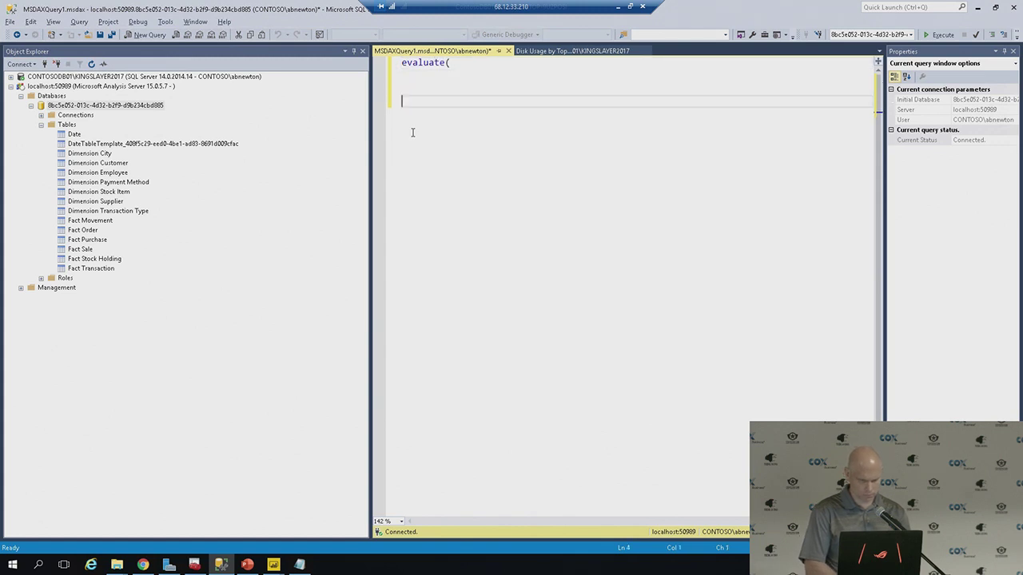
{"action": "type", "text": ")"}
{"action": "key", "text": "Left"}
{"action": "key", "text": "Up"}
{"action": "key", "text": "Up"}
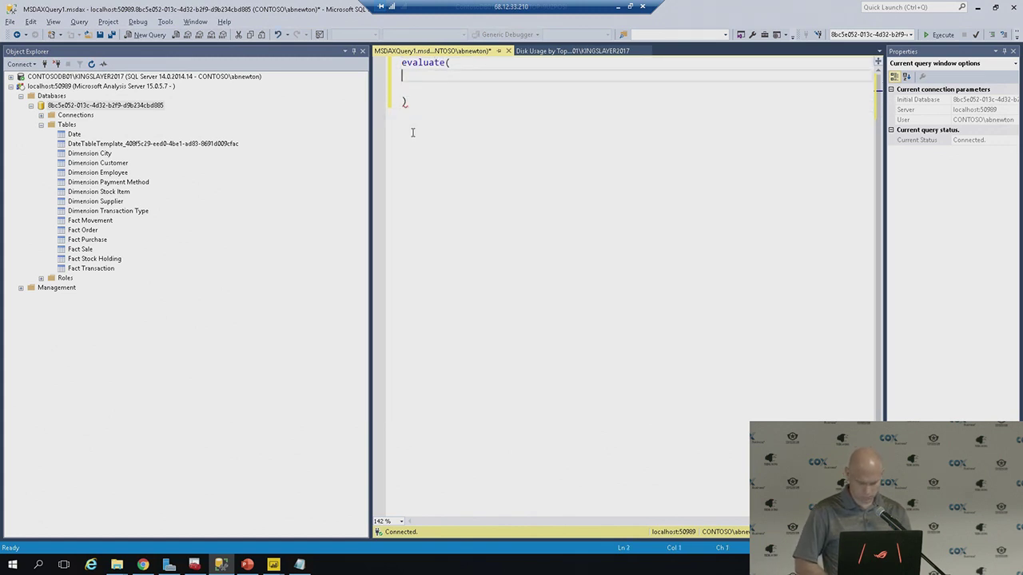
Insert the table reference 'Dimension City' from the autocomplete suggestions between the parentheses of the evaluate statement
{"action": "type", "text": "'"}
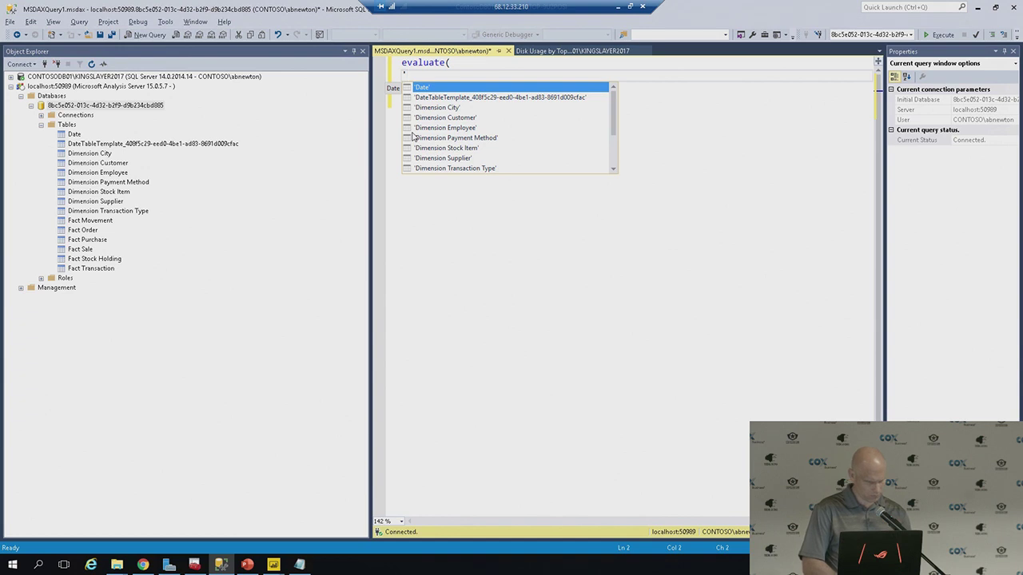
{"action": "type", "text": "C"}
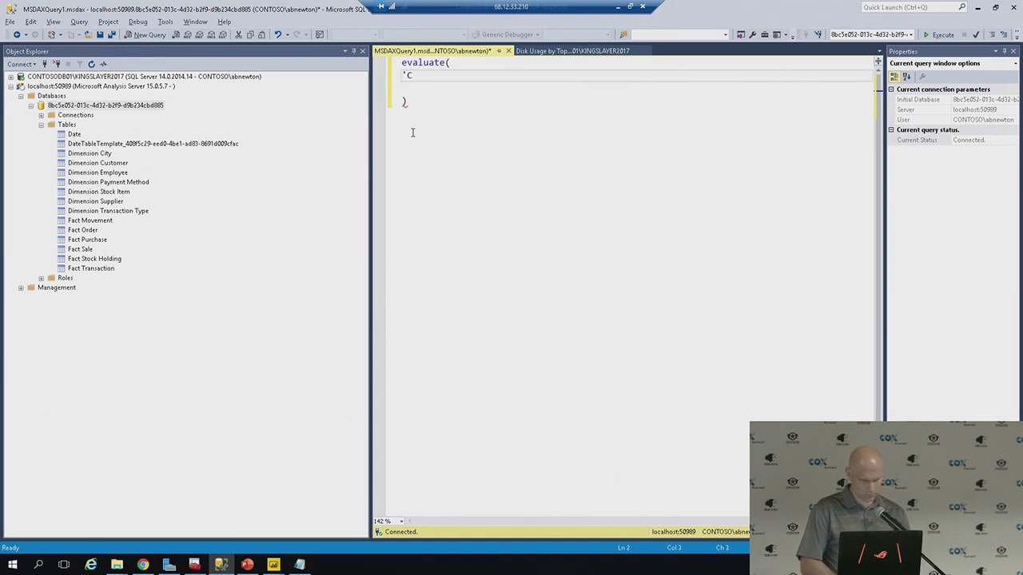
{"action": "key", "text": "BackSpace"}
{"action": "left_click", "coordinate": [413, 131]}
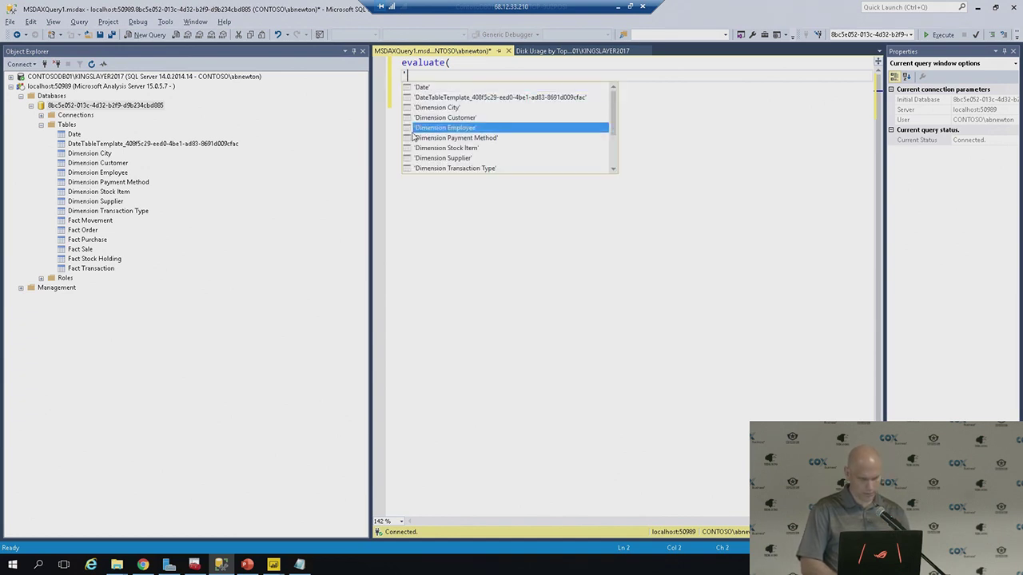
{"action": "type", "text": "d"}
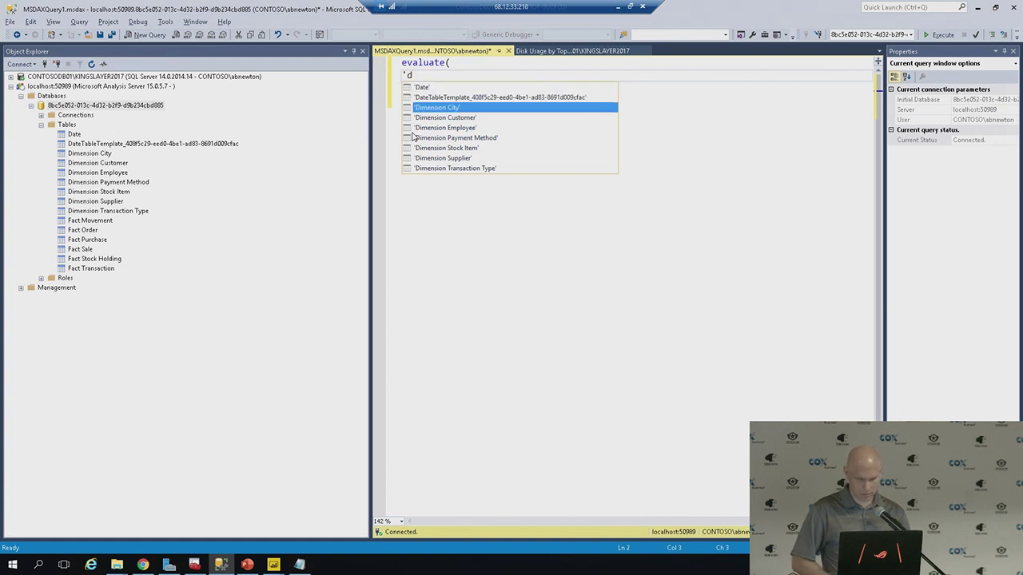
{"action": "left_click", "coordinate": [412, 131]}
{"action": "key", "text": "Up"}
{"action": "key", "text": "Up"}
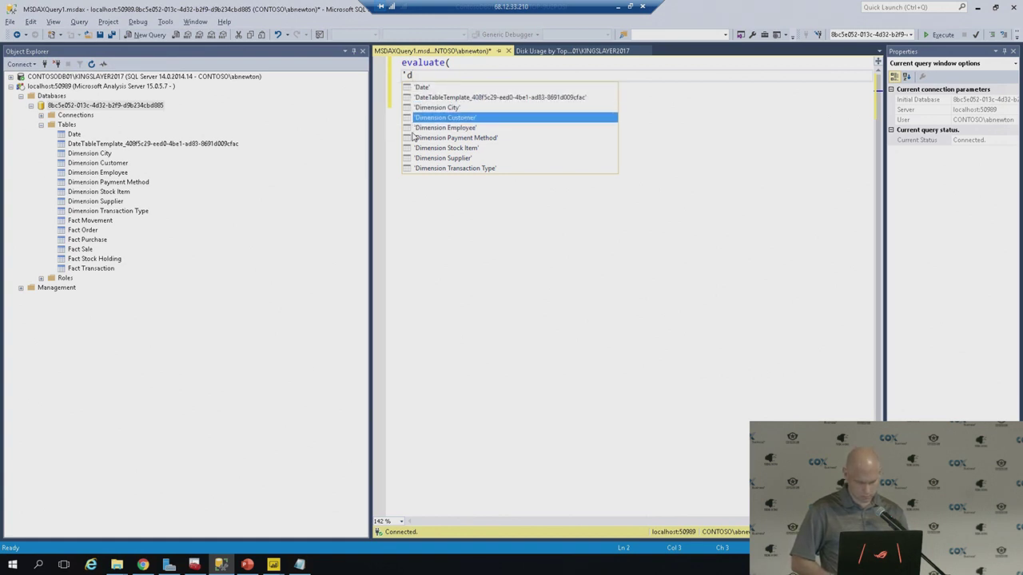
{"action": "key", "text": "Tab"}
Execute the DAX query and browse the returned Dimension City rows
{"action": "key", "text": "alt+q"}
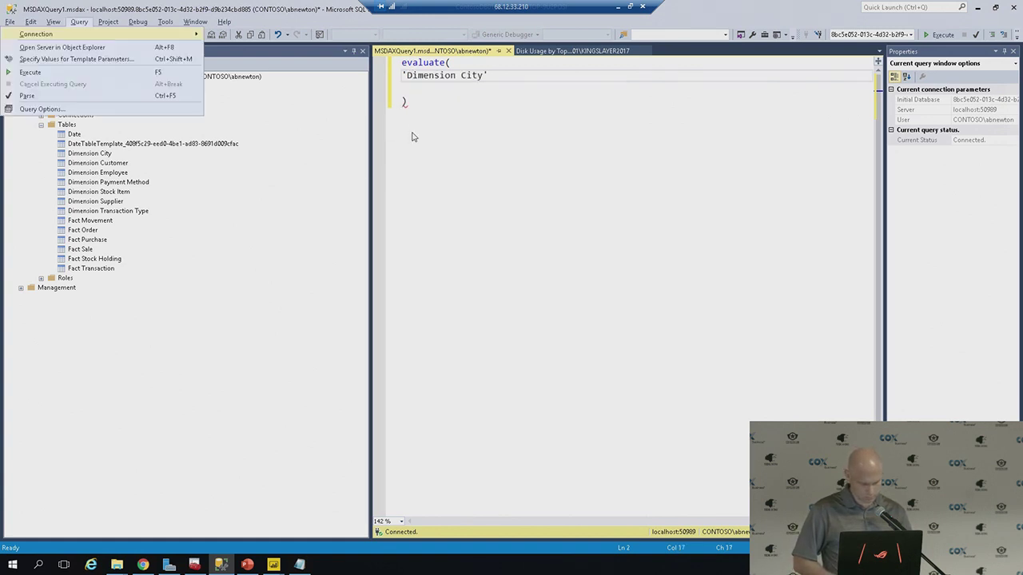
{"action": "key", "text": "x"}
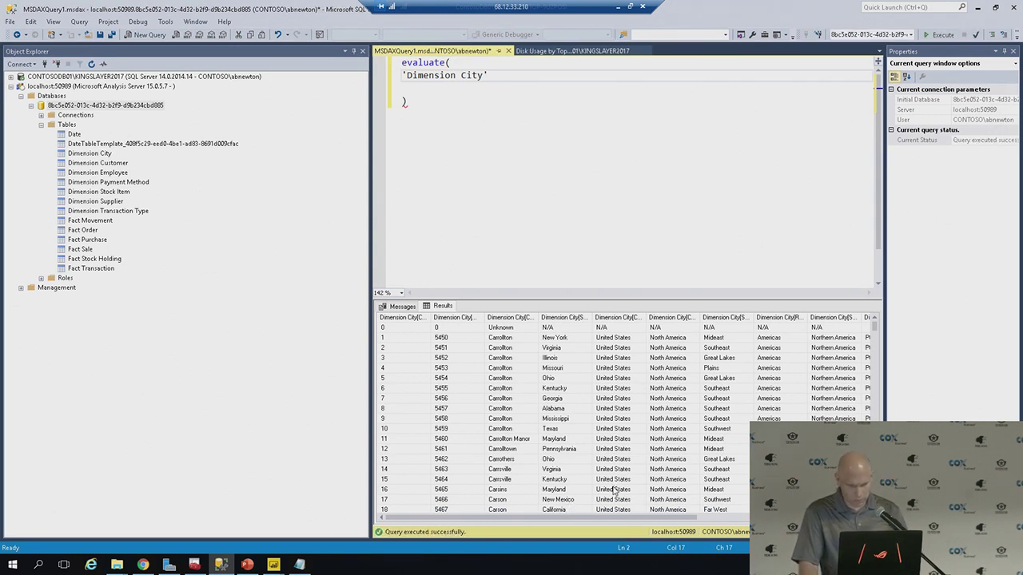
{"action": "left_click", "coordinate": [669, 470]}
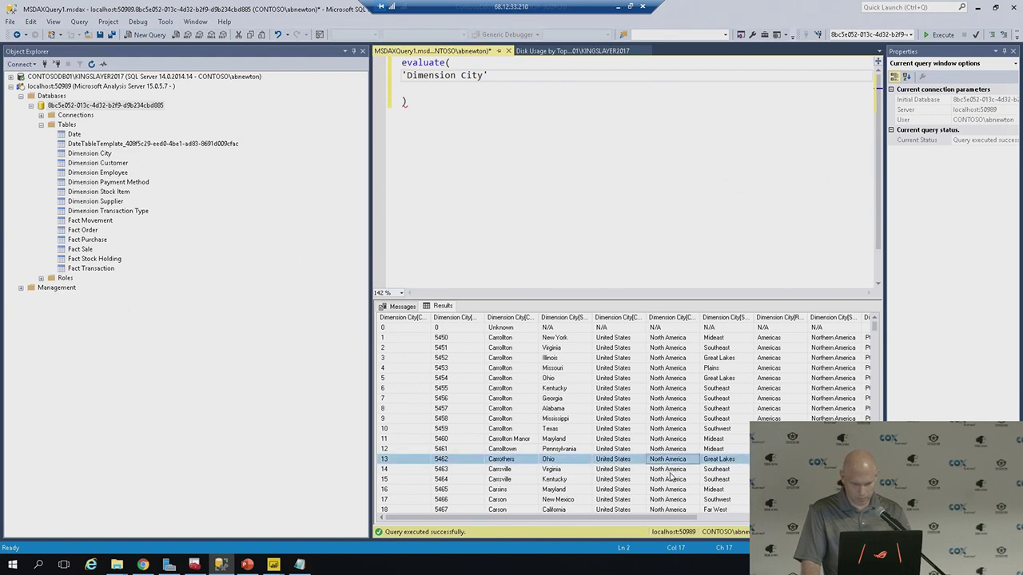
{"action": "scroll", "coordinate": [671, 470], "scroll_direction": "down", "scroll_amount": 14}
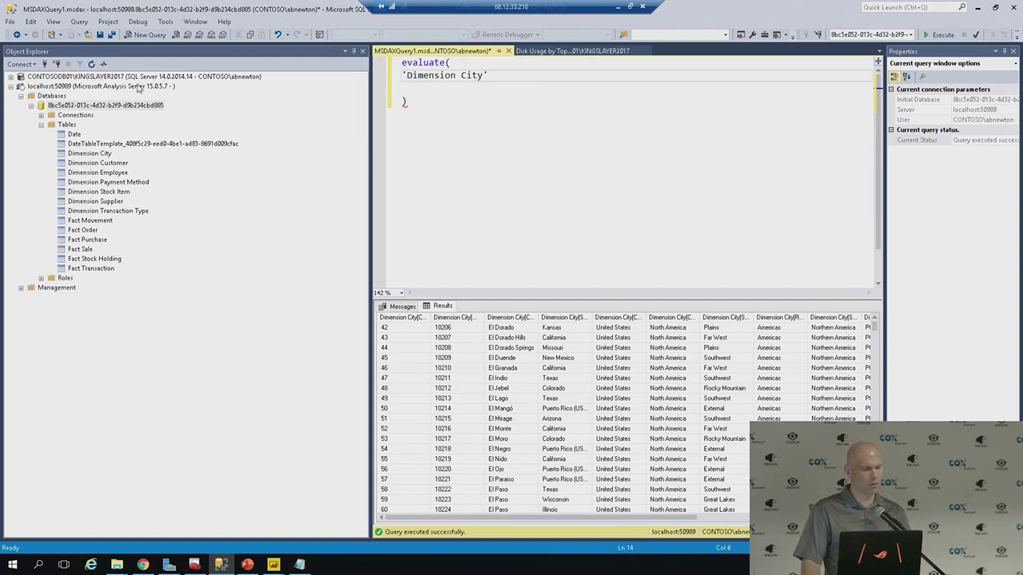
Launch SQL Server Profiler and connect it to the Analysis Services server localhost:50989 with Windows Authentication
{"action": "left_click", "coordinate": [167, 23]}
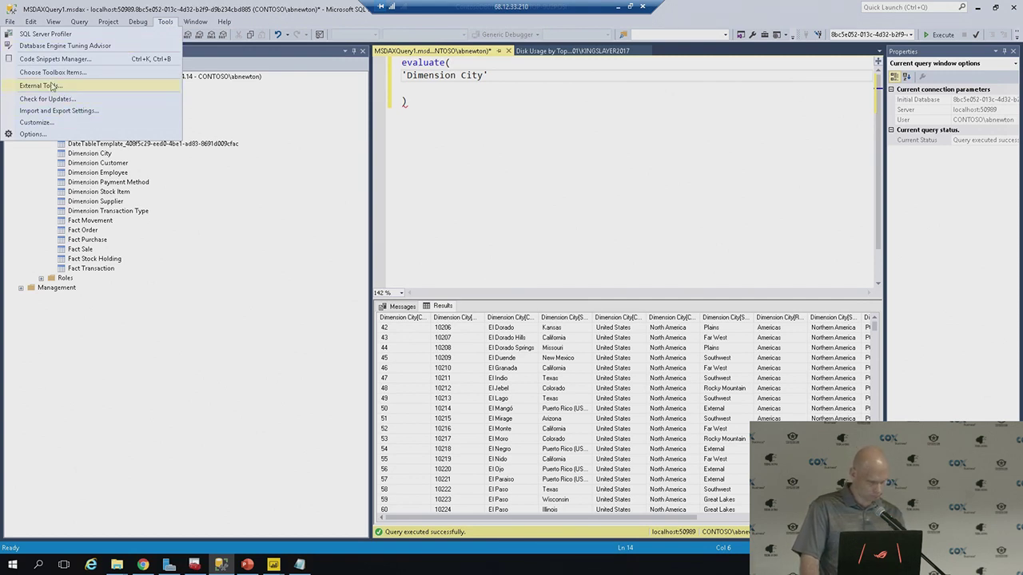
{"action": "left_click", "coordinate": [118, 12]}
{"action": "left_click", "coordinate": [137, 21]}
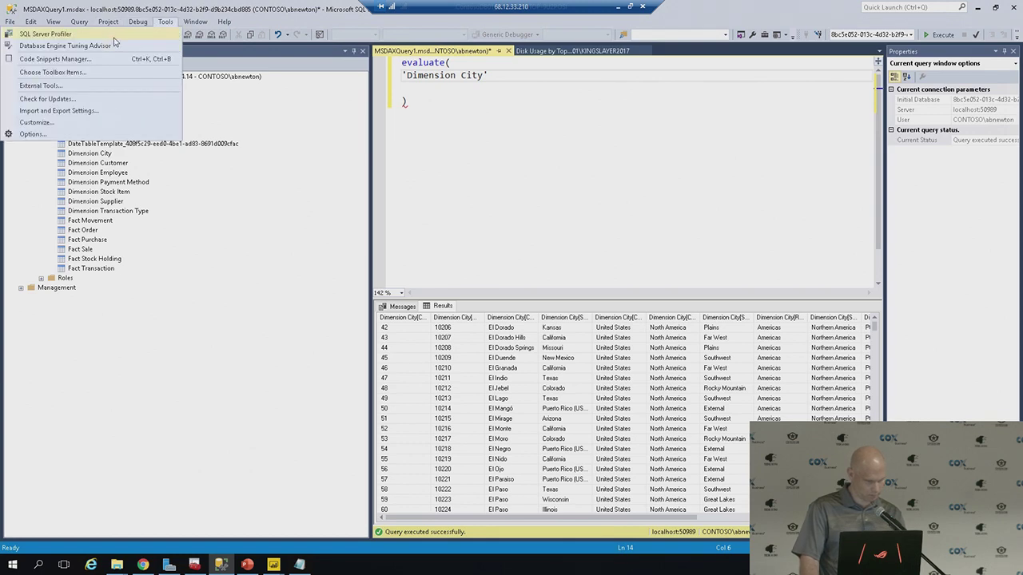
{"action": "left_click", "coordinate": [48, 34]}
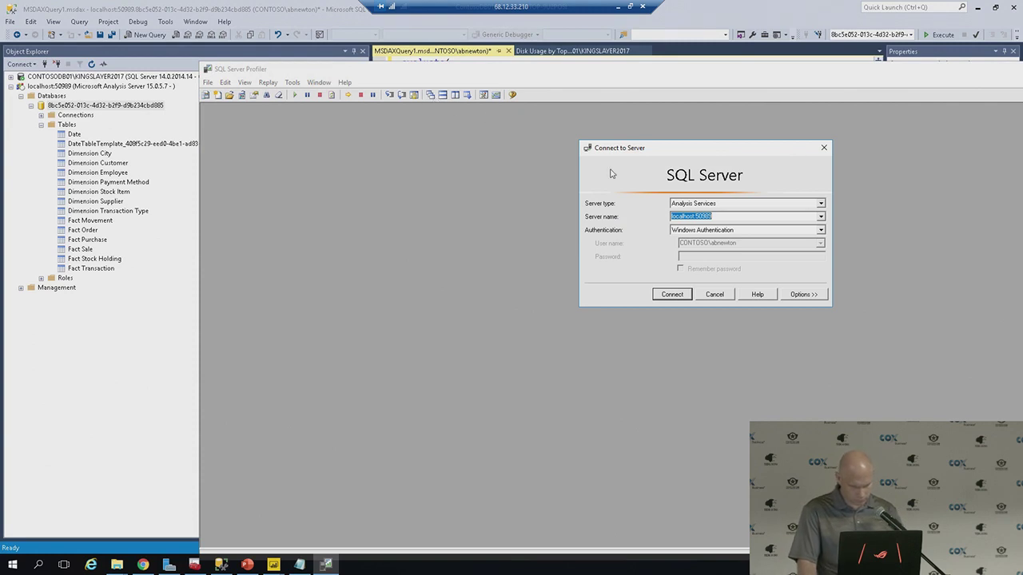
{"action": "left_click", "coordinate": [719, 216]}
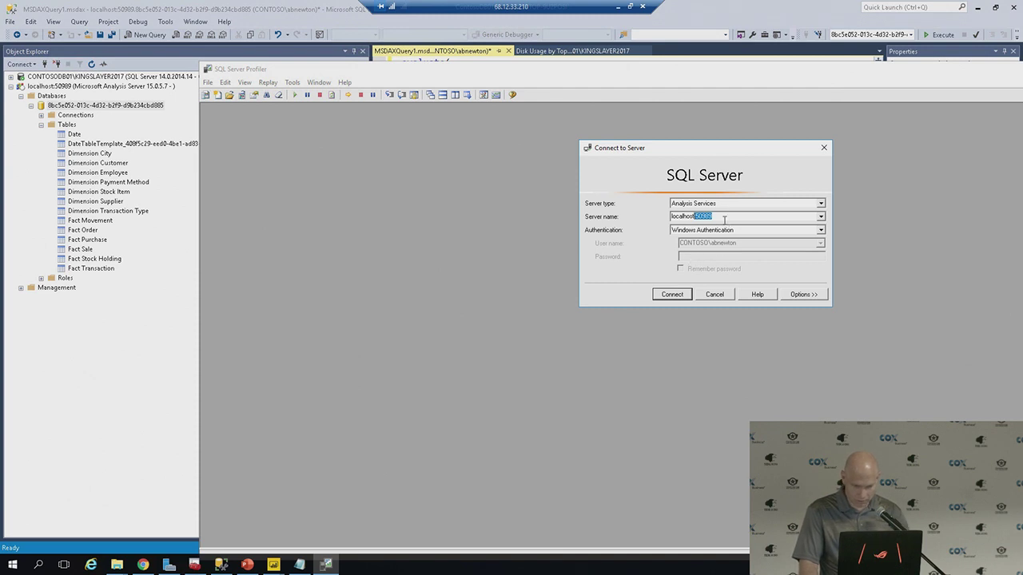
{"action": "left_click_drag", "start_coordinate": [722, 216], "coordinate": [697, 217]}
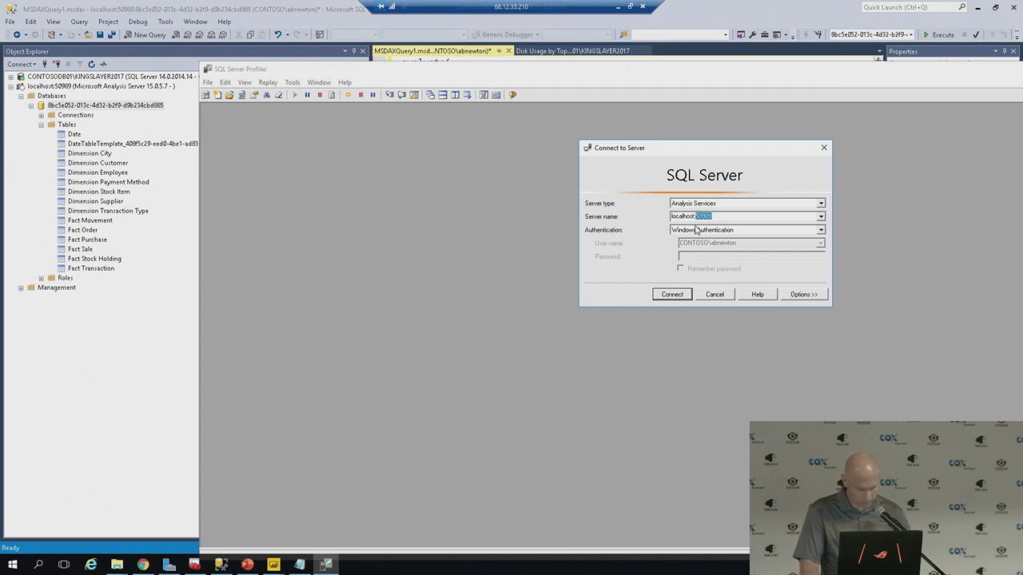
{"action": "key", "text": "End"}
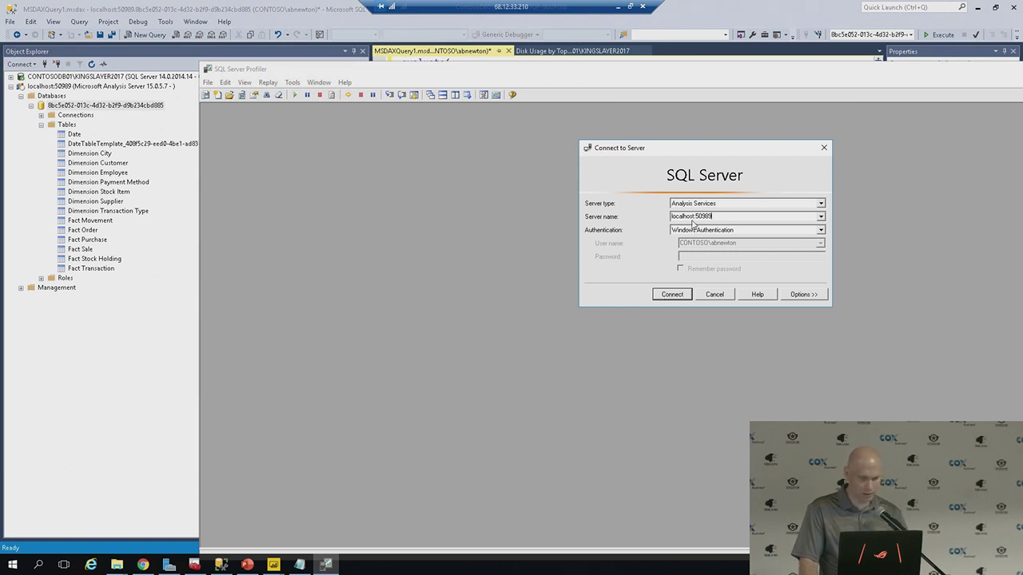
{"action": "left_click", "coordinate": [674, 295]}
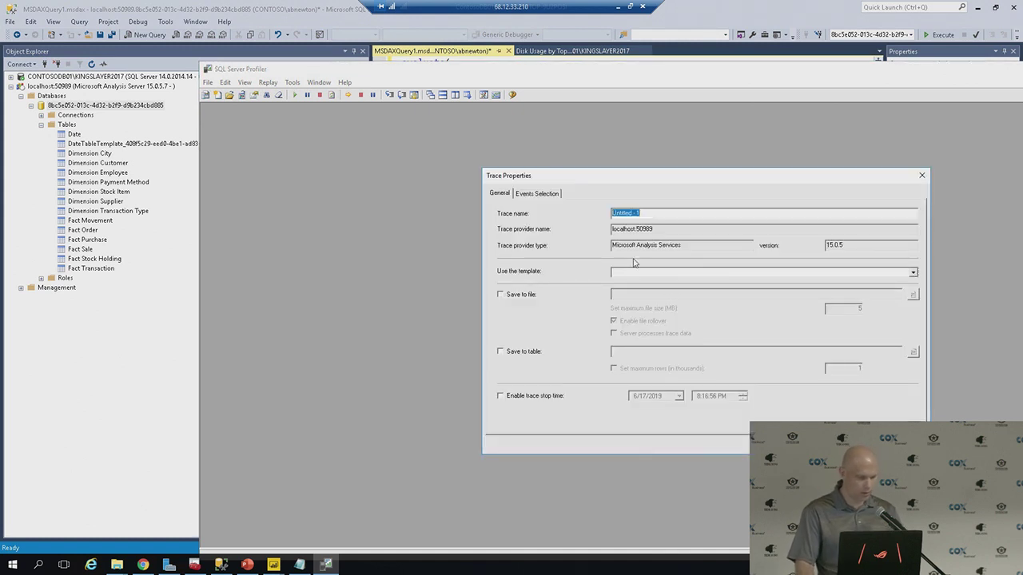
Add the Query Begin and Query End events from the Queries Events category to the new trace
{"action": "left_click", "coordinate": [537, 194]}
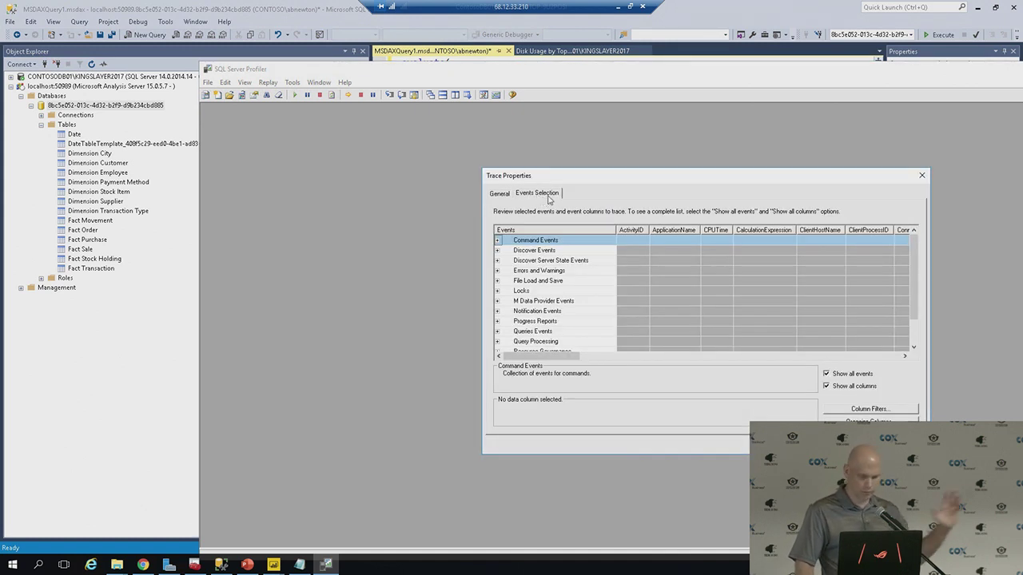
{"action": "left_click_drag", "start_coordinate": [756, 183], "coordinate": [675, 172]}
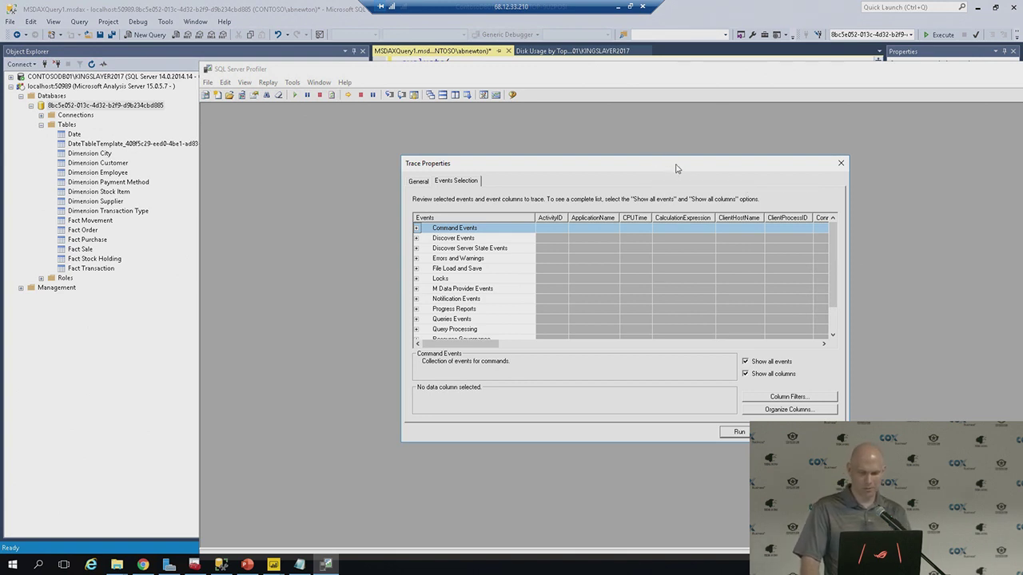
{"action": "left_click_drag", "start_coordinate": [673, 165], "coordinate": [668, 155]}
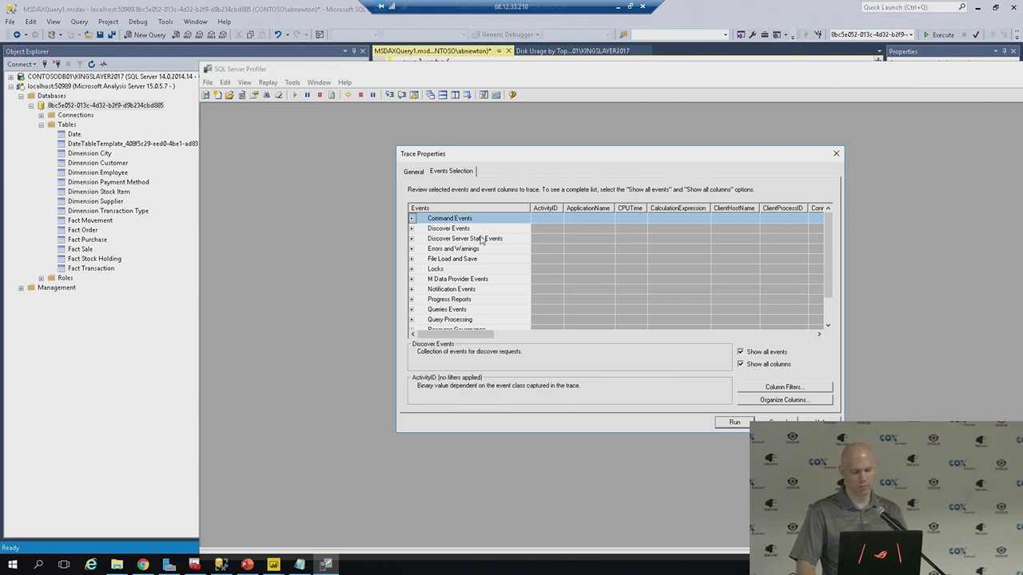
{"action": "scroll", "coordinate": [458, 267], "scroll_direction": "down", "scroll_amount": 1}
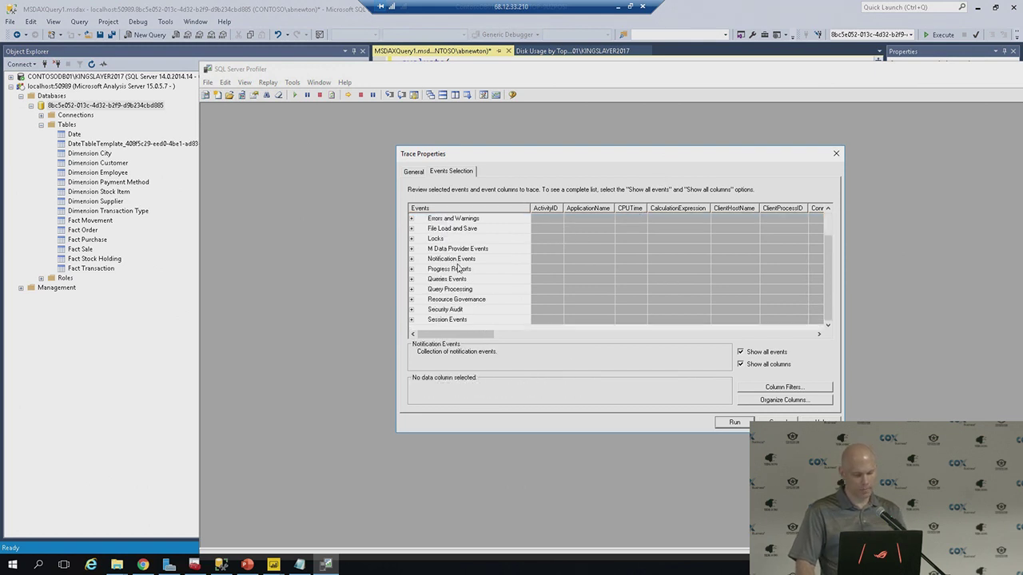
{"action": "left_click", "coordinate": [412, 280]}
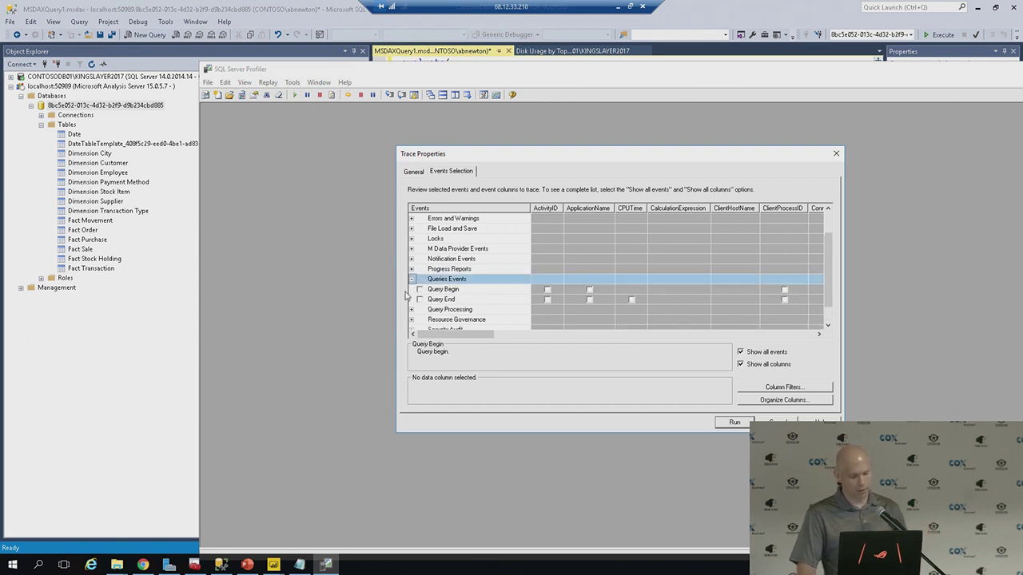
{"action": "scroll", "coordinate": [412, 304], "scroll_direction": "down", "scroll_amount": 1}
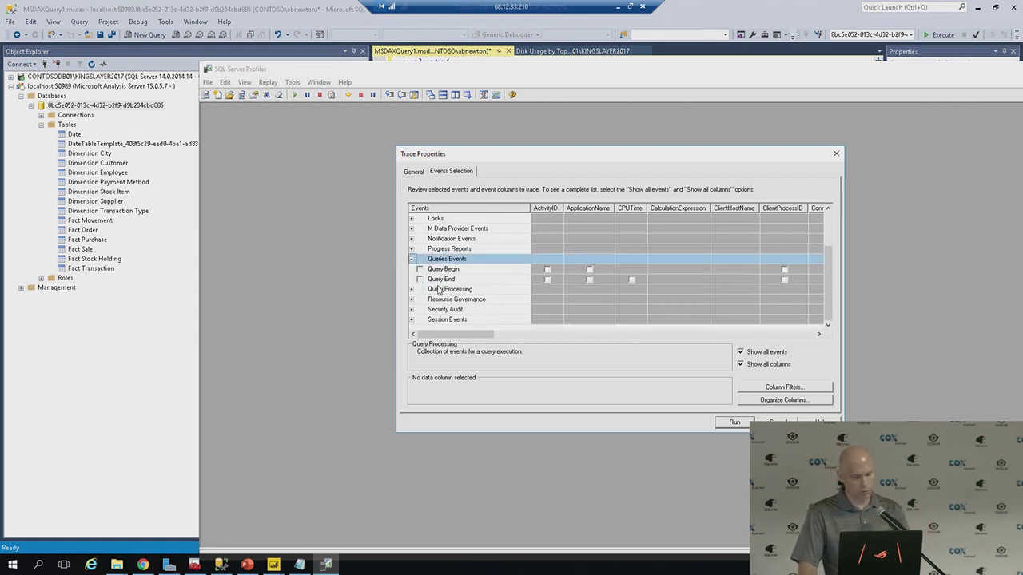
{"action": "left_click", "coordinate": [419, 269]}
{"action": "left_click", "coordinate": [419, 279]}
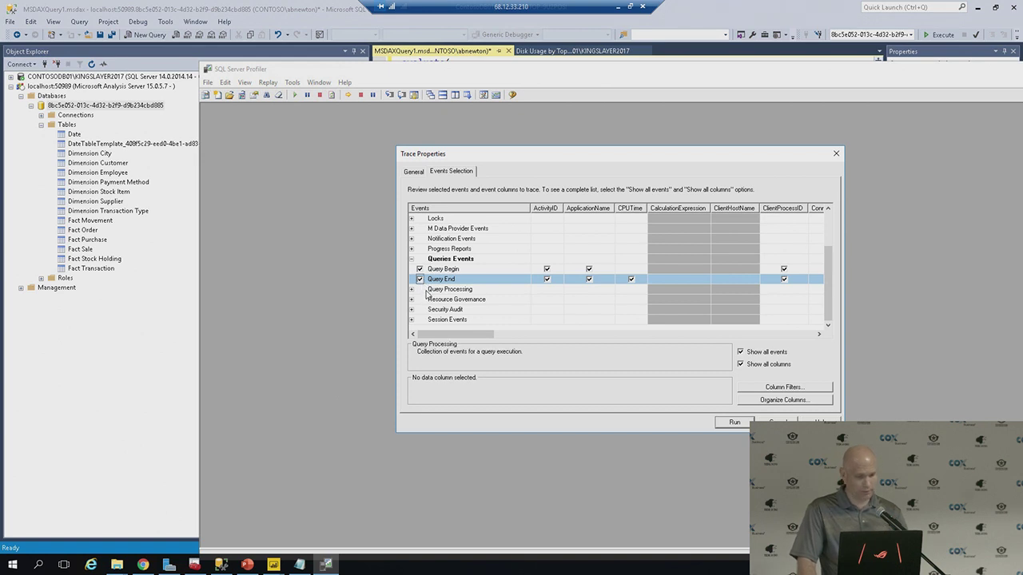
Expand the Query Processing category in the trace's event list to reach the VertiPaq SE events
{"action": "left_click", "coordinate": [411, 290]}
{"action": "scroll", "coordinate": [481, 294], "scroll_direction": "down", "scroll_amount": 3}
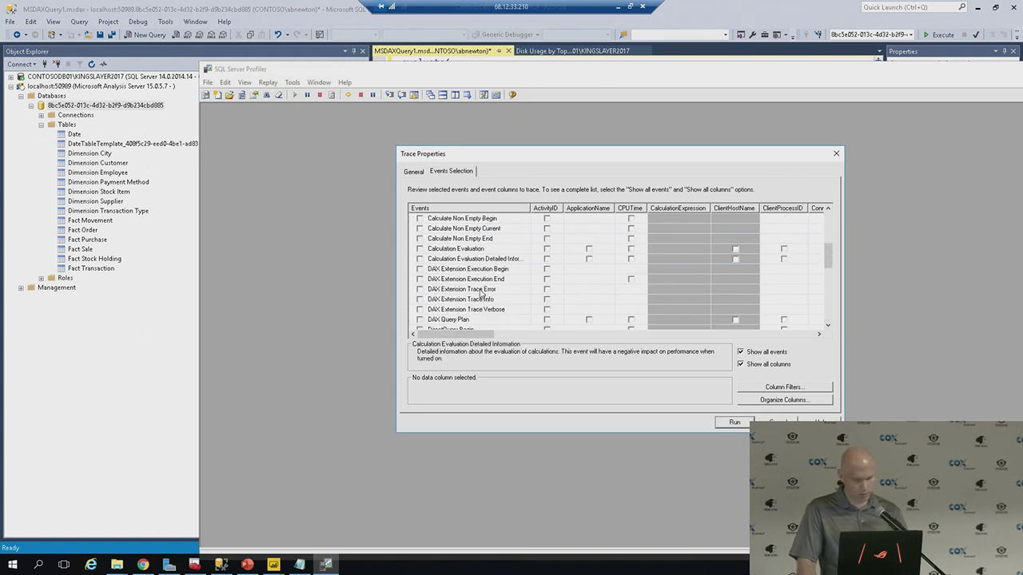
{"action": "scroll", "coordinate": [482, 294], "scroll_direction": "down", "scroll_amount": 4}
{"action": "scroll", "coordinate": [481, 292], "scroll_direction": "down", "scroll_amount": 4}
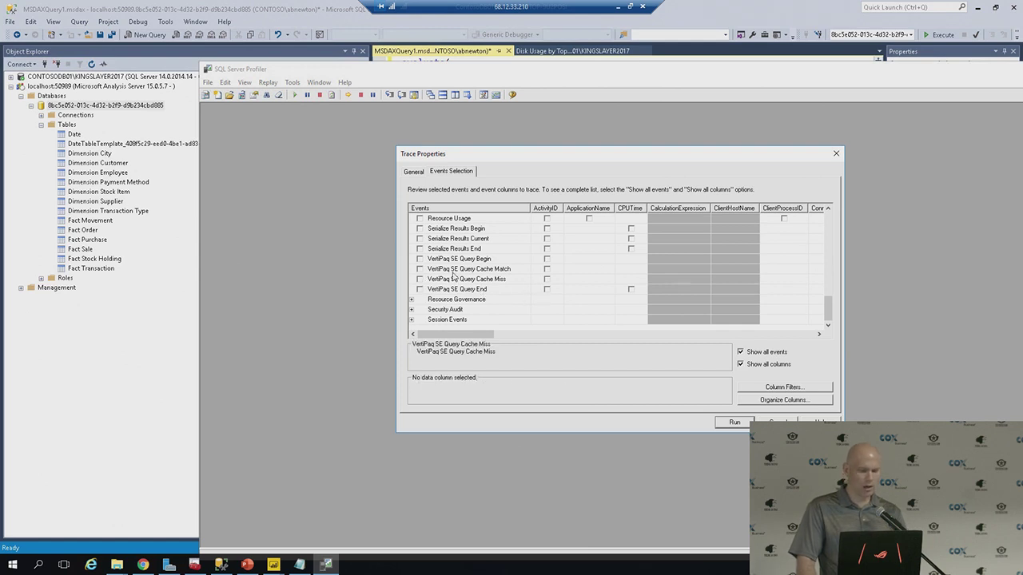
Add the VertiPaq SE Query Begin and Cache Match events to the trace, leaving VertiPaq SE Query Cache Miss unselected
{"action": "left_click", "coordinate": [421, 259]}
{"action": "left_click", "coordinate": [420, 269]}
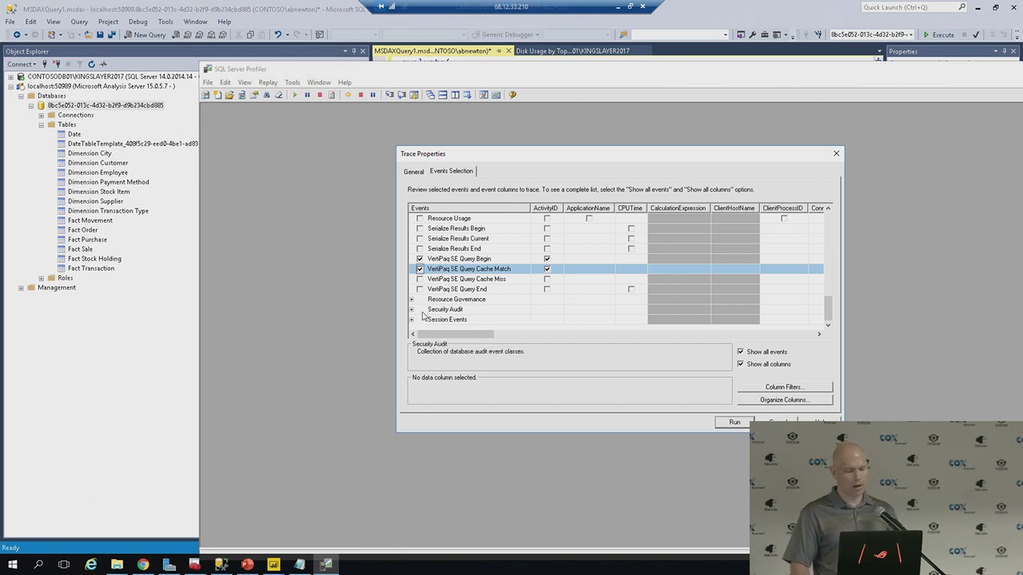
{"action": "left_click", "coordinate": [420, 279]}
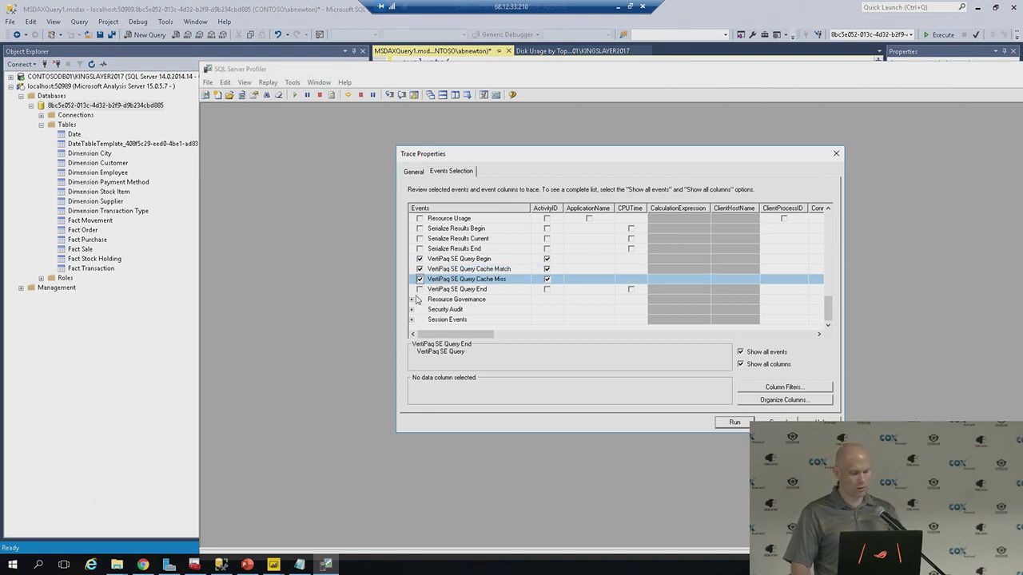
{"action": "key", "text": "space"}
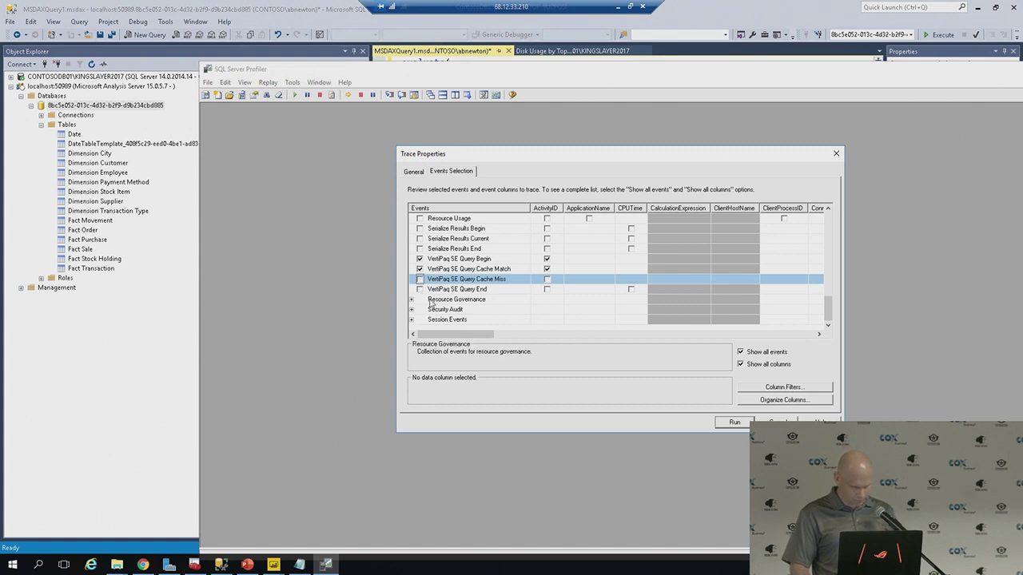
Add the DirectQuery Begin and DirectQuery End events from the Query Processing category to the trace
{"action": "scroll", "coordinate": [432, 302], "scroll_direction": "up", "scroll_amount": 10}
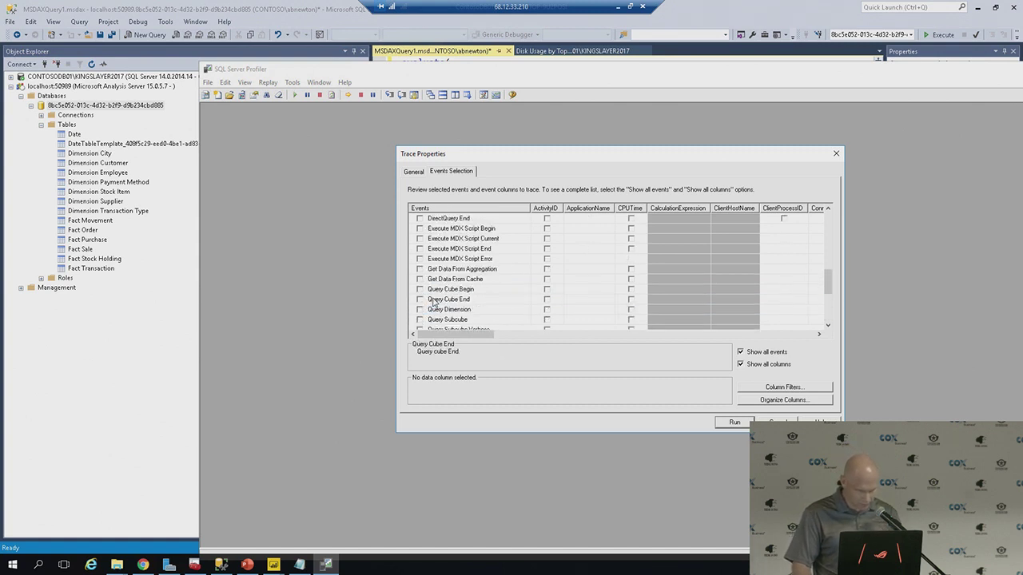
{"action": "scroll", "coordinate": [436, 302], "scroll_direction": "up", "scroll_amount": 5}
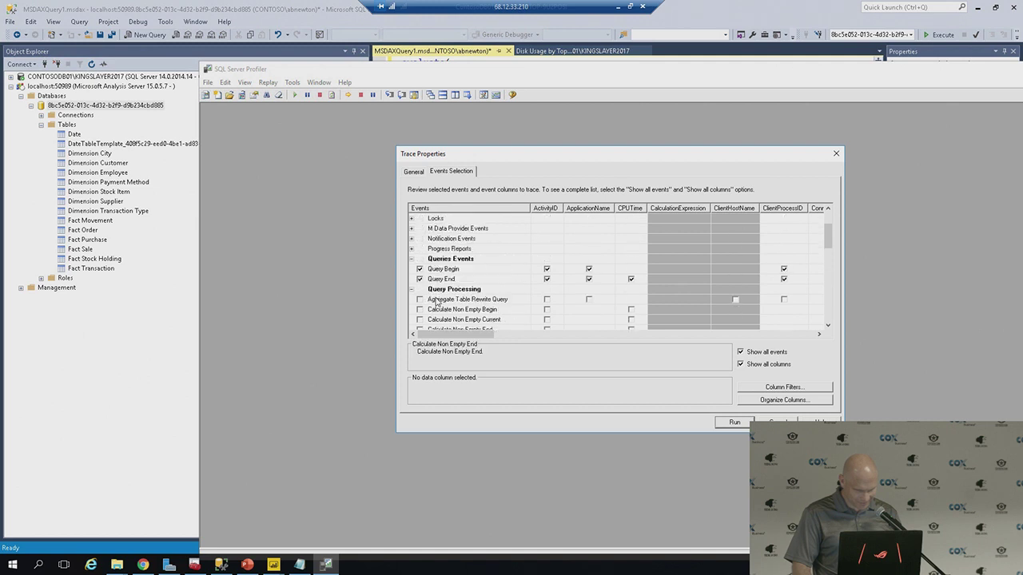
{"action": "scroll", "coordinate": [436, 302], "scroll_direction": "down", "scroll_amount": 15}
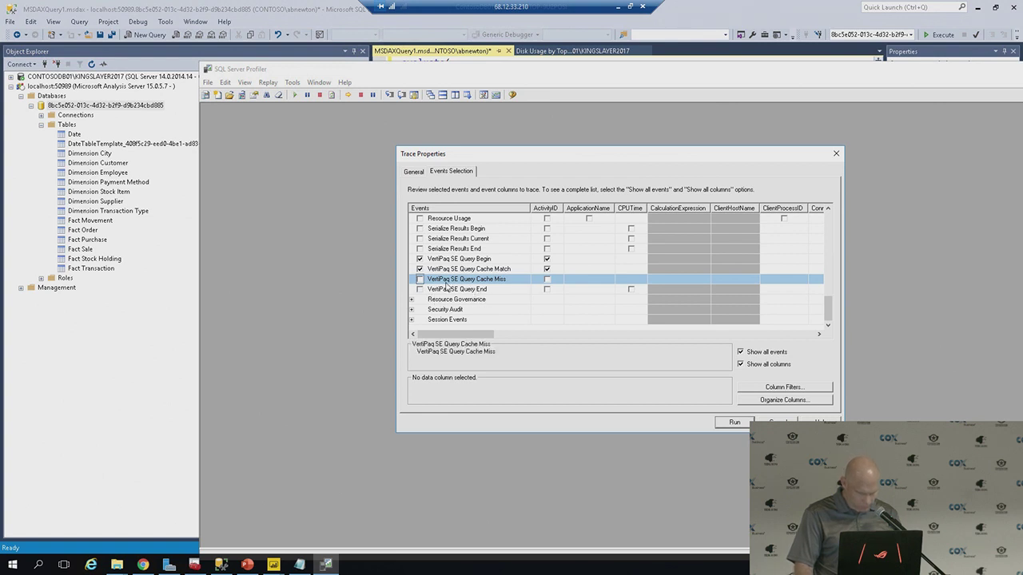
{"action": "scroll", "coordinate": [445, 288], "scroll_direction": "up", "scroll_amount": 10}
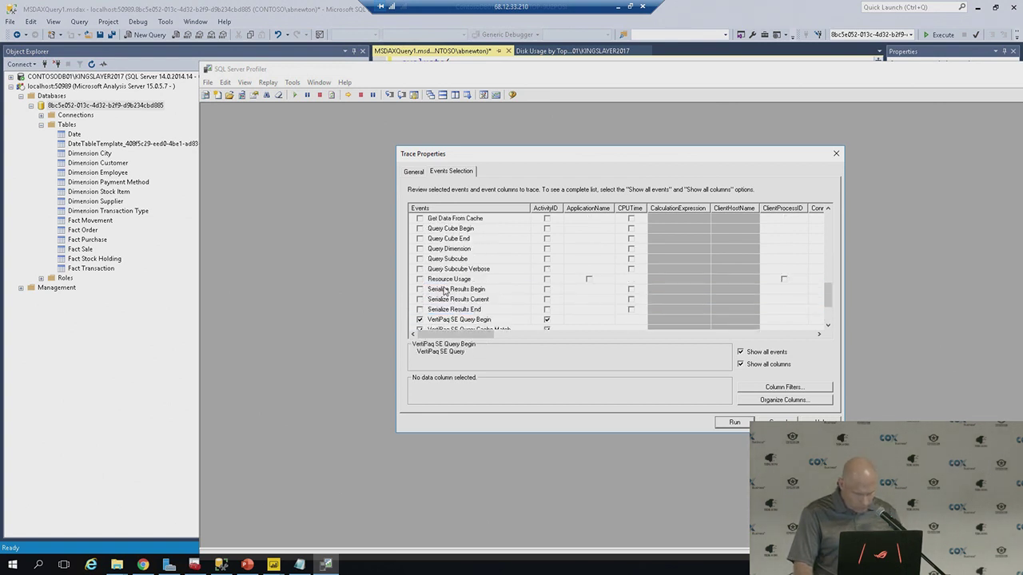
{"action": "scroll", "coordinate": [445, 292], "scroll_direction": "up", "scroll_amount": 1}
{"action": "scroll", "coordinate": [445, 293], "scroll_direction": "up", "scroll_amount": 1}
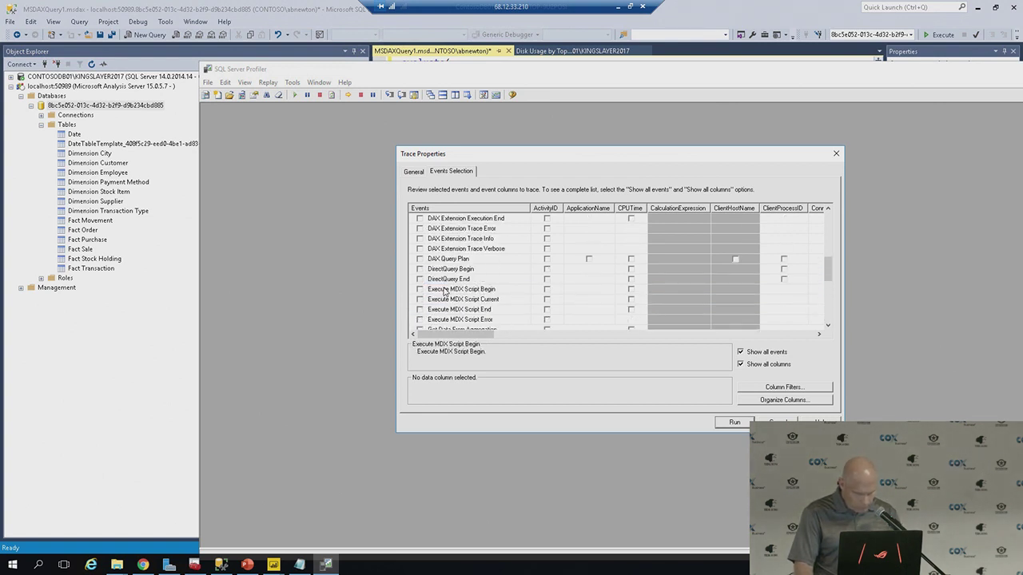
{"action": "left_click", "coordinate": [420, 270]}
{"action": "left_click", "coordinate": [420, 279]}
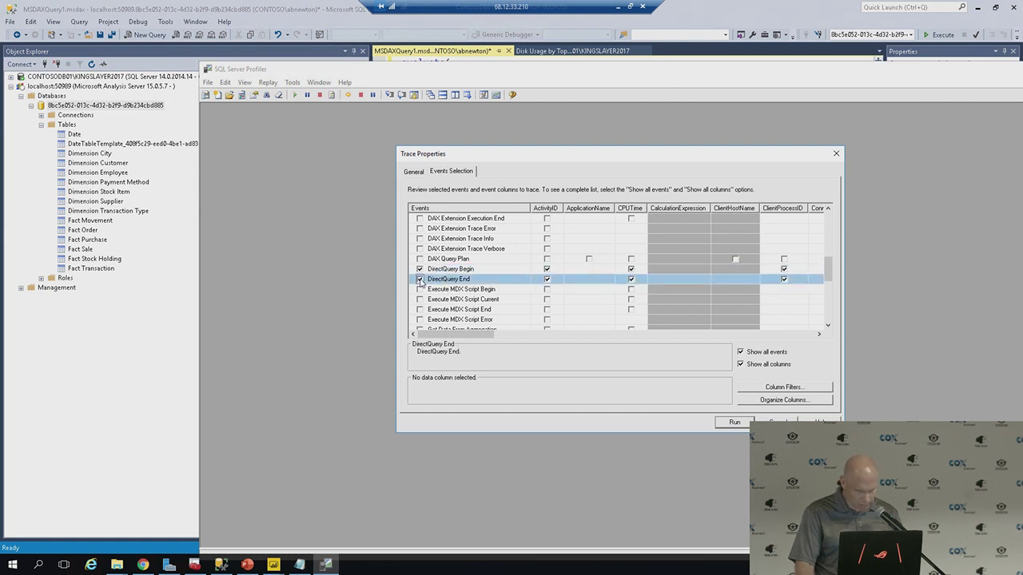
Remove the VertiPaq SE Query Begin and VertiPaq SE Query Cache Match events from the trace selection
{"action": "scroll", "coordinate": [447, 295], "scroll_direction": "down", "scroll_amount": 8}
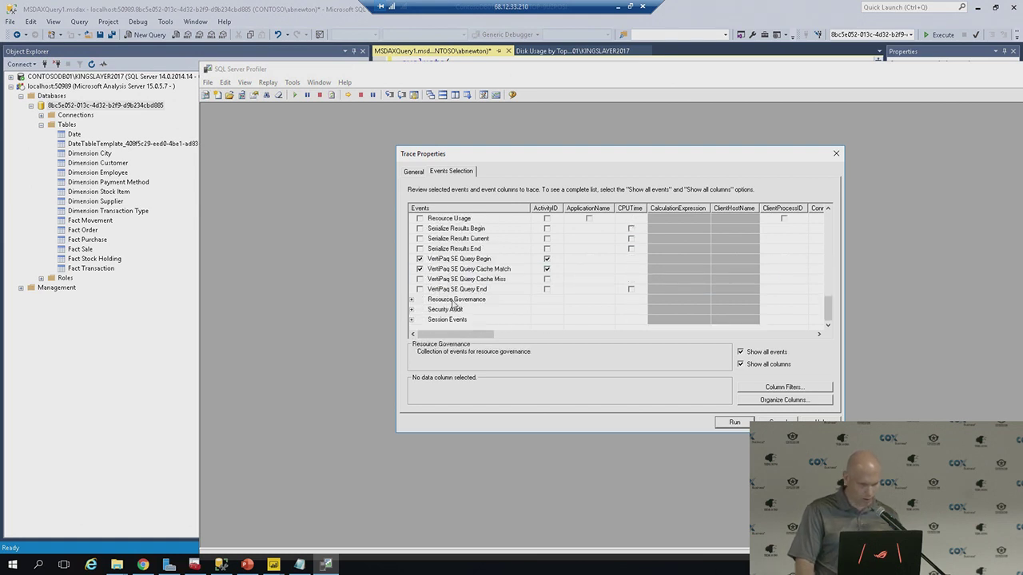
{"action": "left_click", "coordinate": [420, 259]}
{"action": "left_click", "coordinate": [420, 270]}
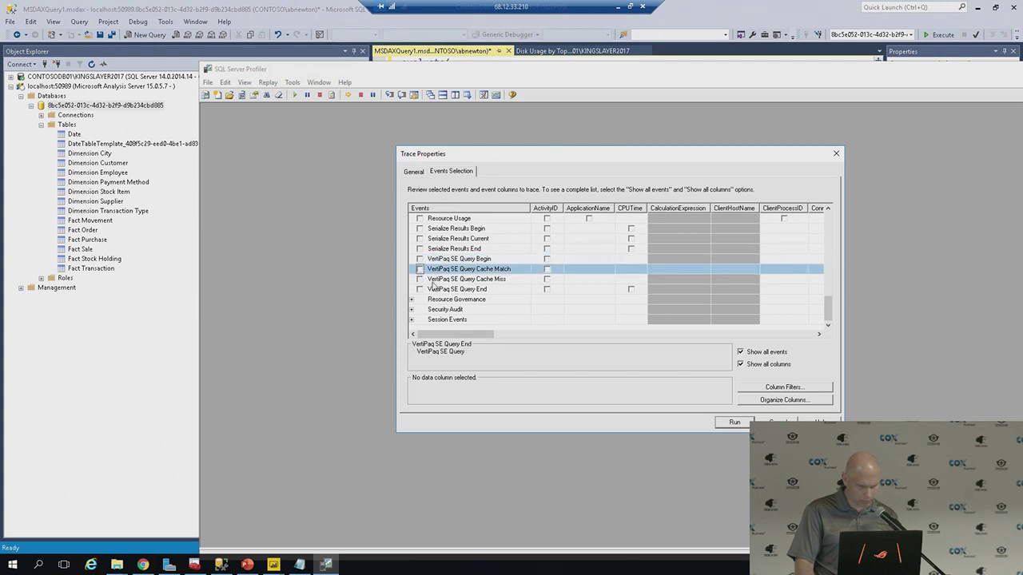
Add the VertiPaq SE Query Begin and VertiPaq SE Query End events to the trace and start running it
{"action": "scroll", "coordinate": [432, 284], "scroll_direction": "up", "scroll_amount": 8}
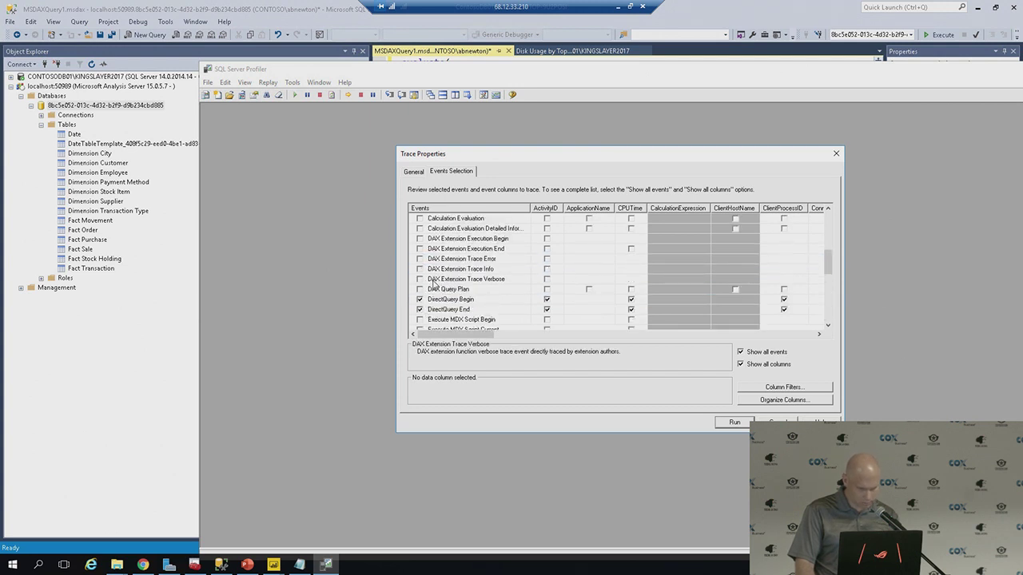
{"action": "scroll", "coordinate": [432, 284], "scroll_direction": "up", "scroll_amount": 1}
{"action": "scroll", "coordinate": [433, 286], "scroll_direction": "down", "scroll_amount": 3}
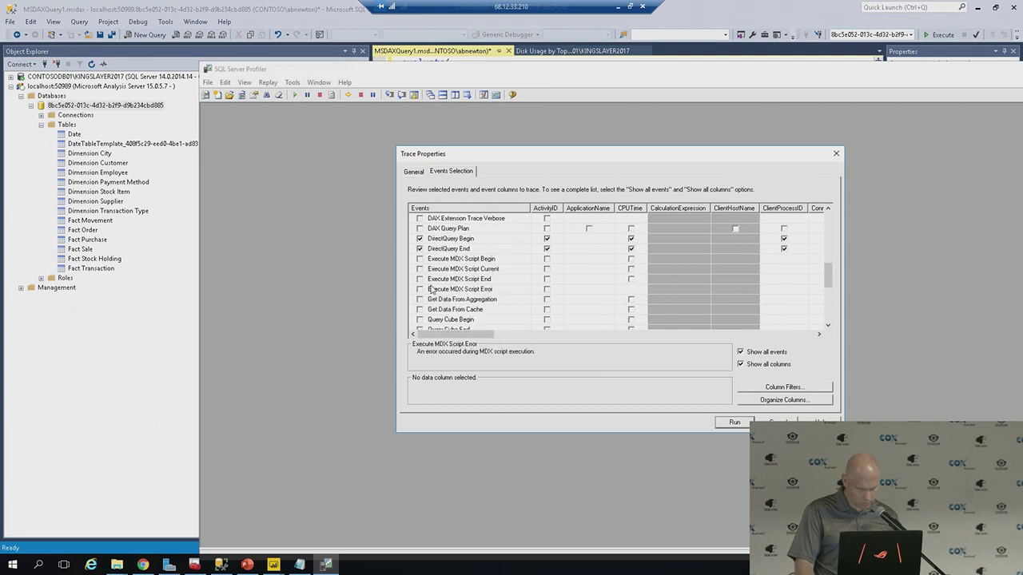
{"action": "scroll", "coordinate": [431, 289], "scroll_direction": "down", "scroll_amount": 3}
{"action": "scroll", "coordinate": [431, 289], "scroll_direction": "up", "scroll_amount": 4}
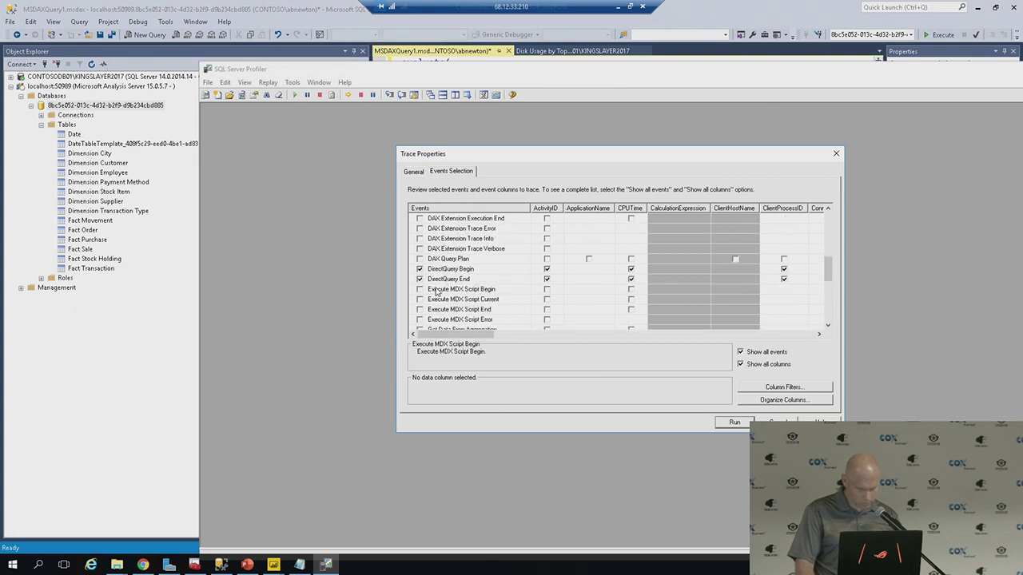
{"action": "scroll", "coordinate": [436, 294], "scroll_direction": "down", "scroll_amount": 4}
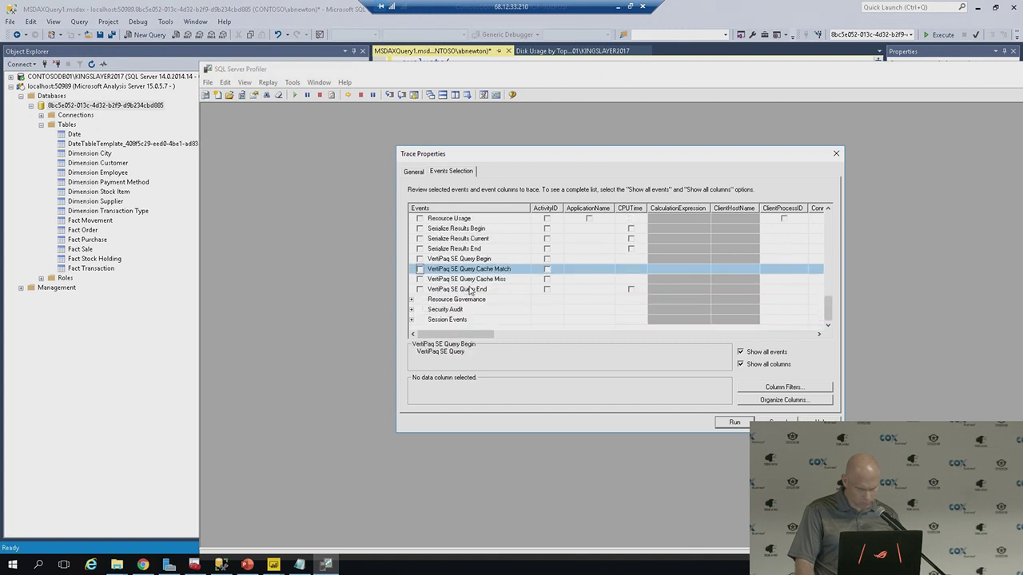
{"action": "scroll", "coordinate": [471, 287], "scroll_direction": "down", "scroll_amount": 1}
{"action": "left_click", "coordinate": [420, 259]}
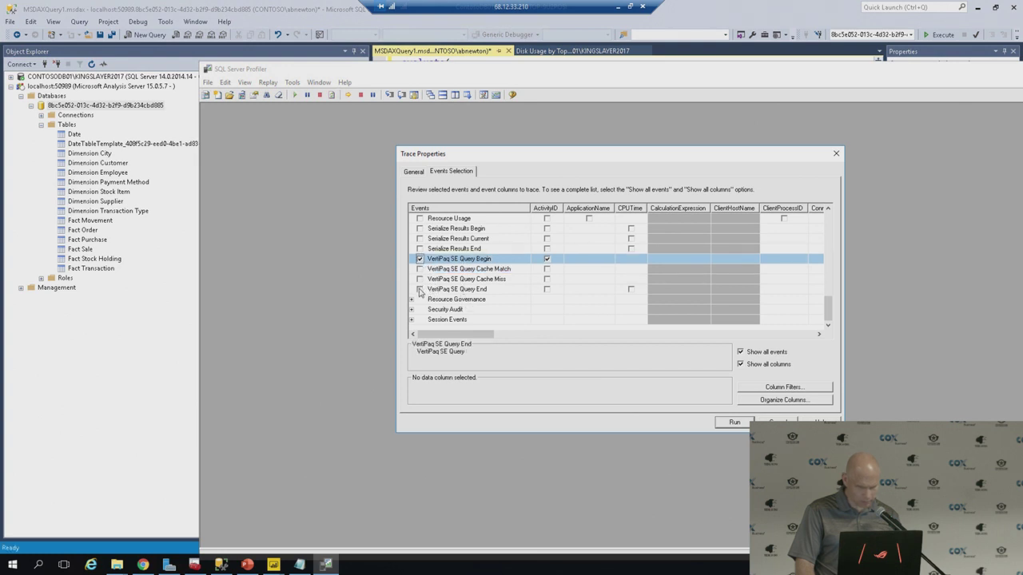
{"action": "left_click", "coordinate": [420, 289]}
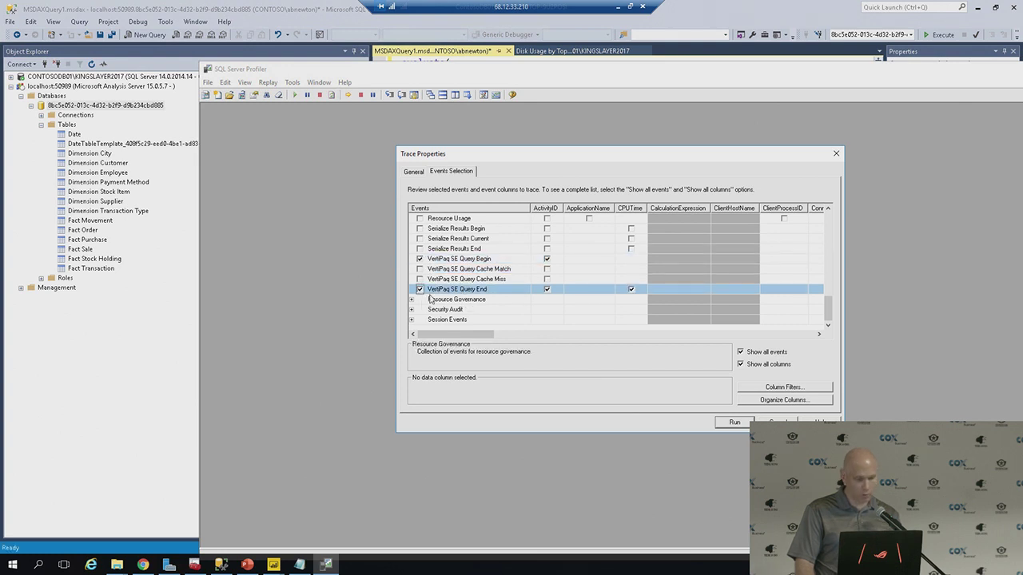
{"action": "left_click", "coordinate": [733, 423]}
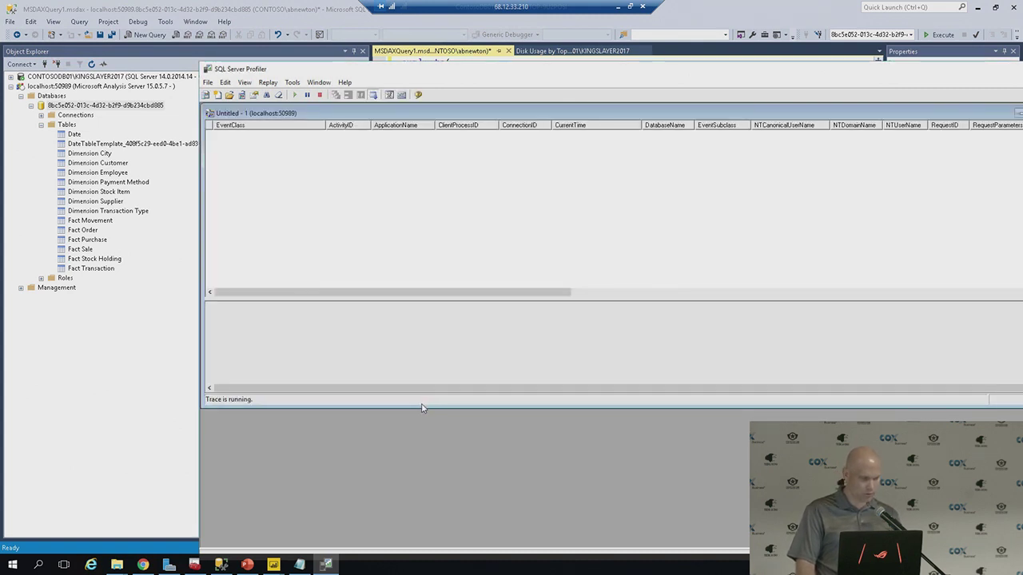
Switch to the report view in Power BI Desktop and cross-filter the Profit Breakdown page by the treemap's 12/7/2010 tile
{"action": "key", "text": "alt+Tab"}
{"action": "key", "text": "alt+Tab"}
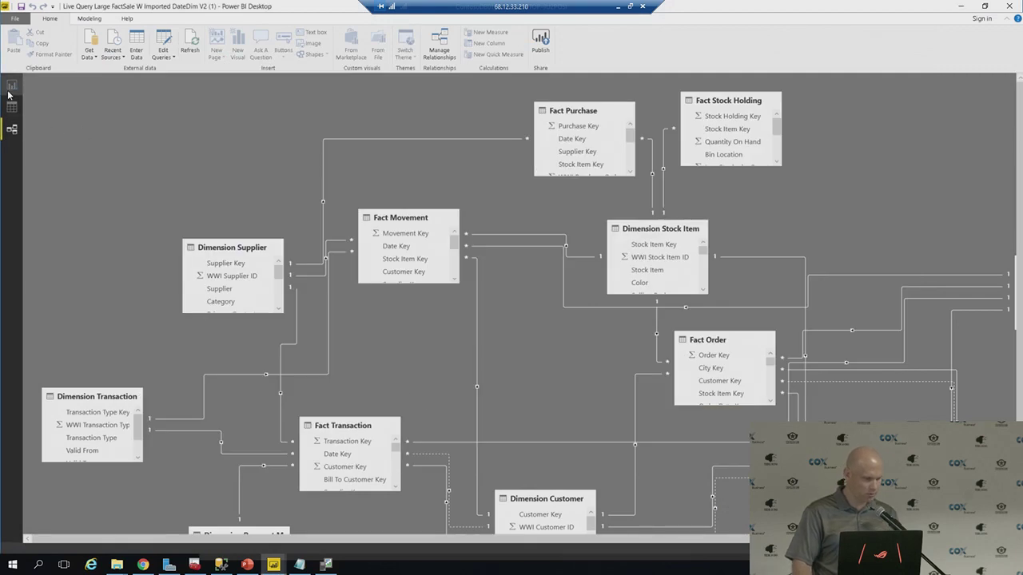
{"action": "left_click", "coordinate": [10, 86]}
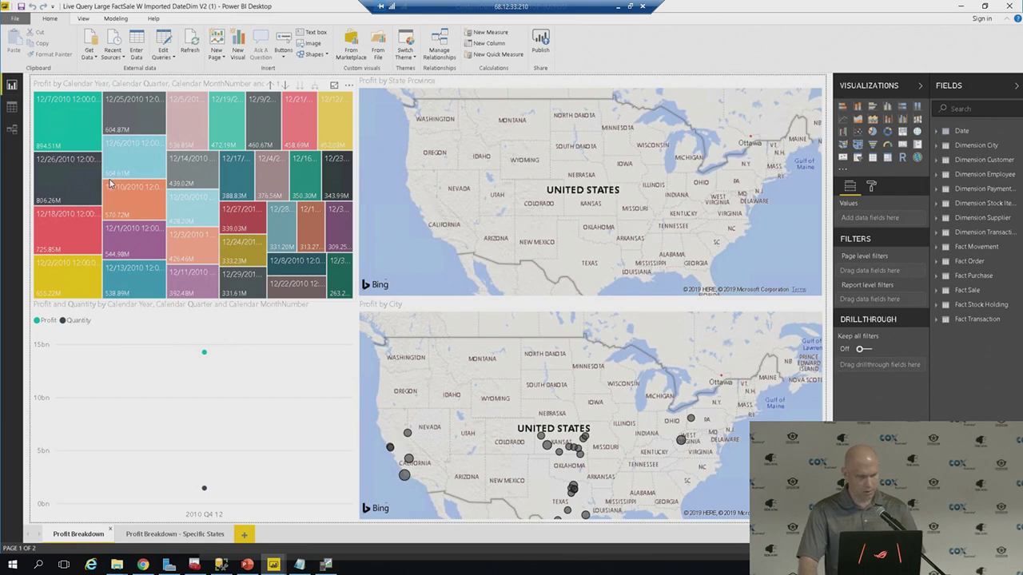
{"action": "left_click", "coordinate": [69, 141]}
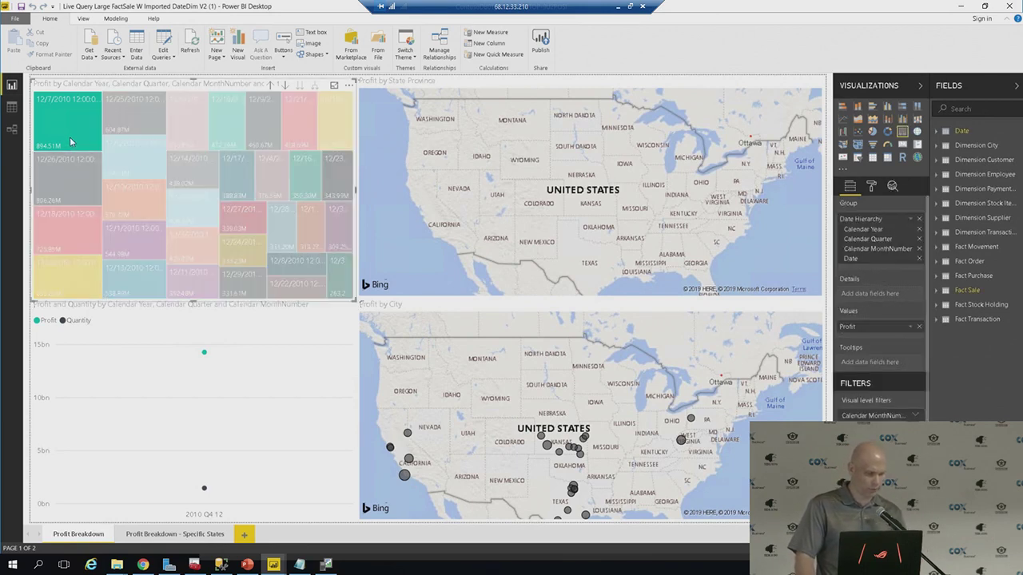
{"action": "mouse_move", "coordinate": [76, 145]}
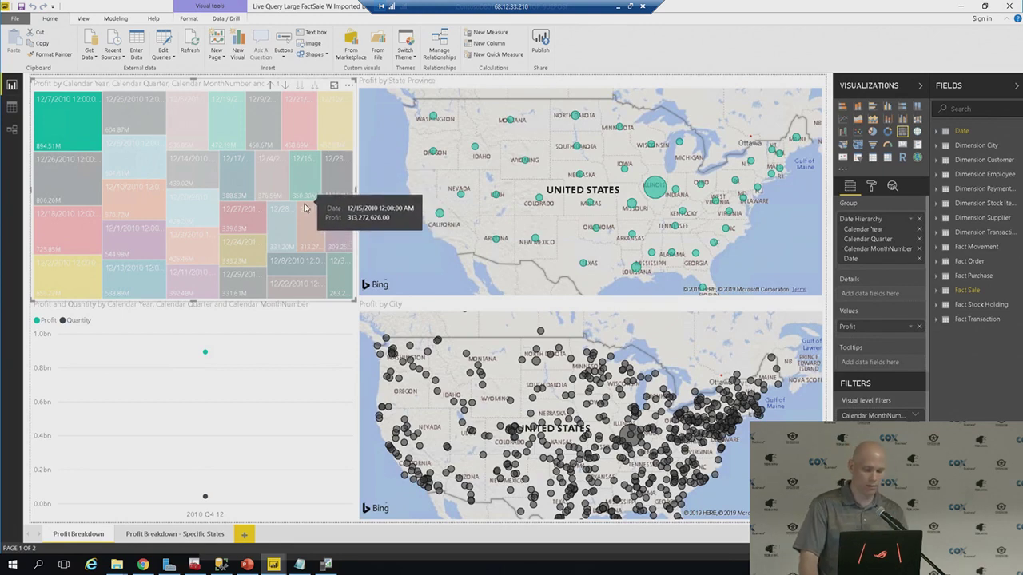
Return to SQL Server Profiler and examine the query text of the captured VertiPaq SE Query End event
{"action": "key", "text": "alt+Tab"}
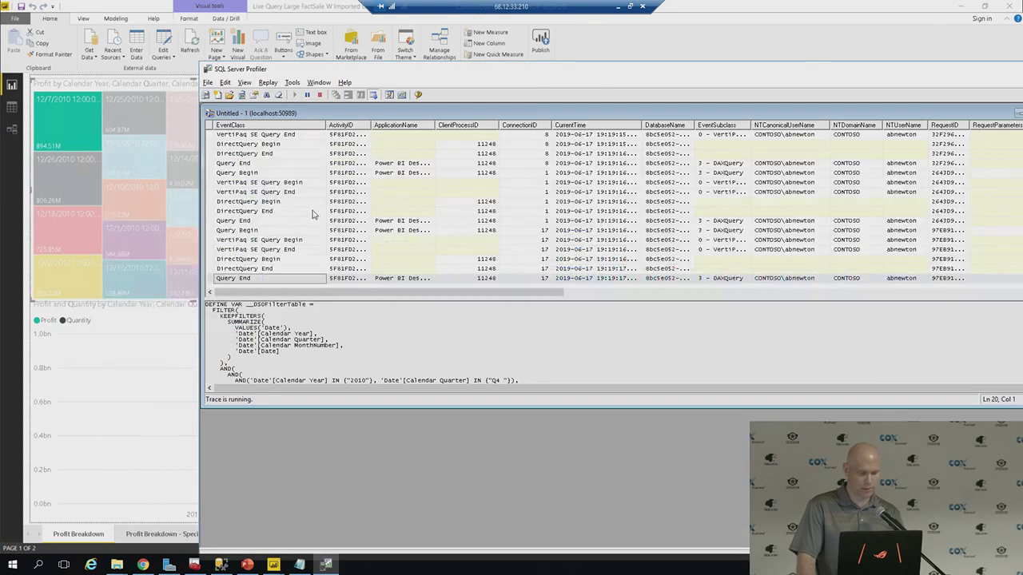
{"action": "scroll", "coordinate": [293, 214], "scroll_direction": "up", "scroll_amount": 2}
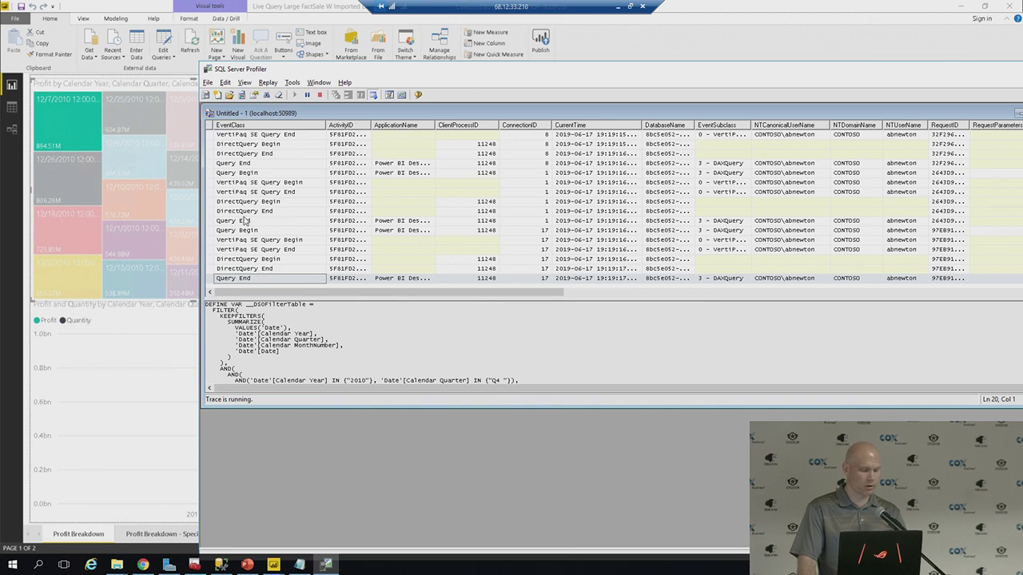
{"action": "left_click", "coordinate": [268, 136]}
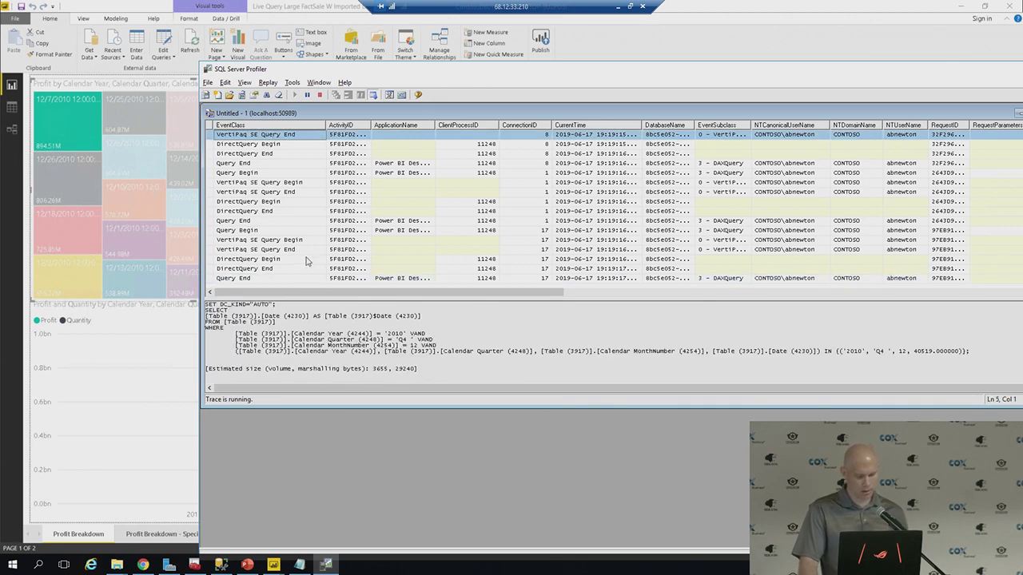
{"action": "left_click", "coordinate": [322, 352]}
{"action": "key", "text": "ctrl+a"}
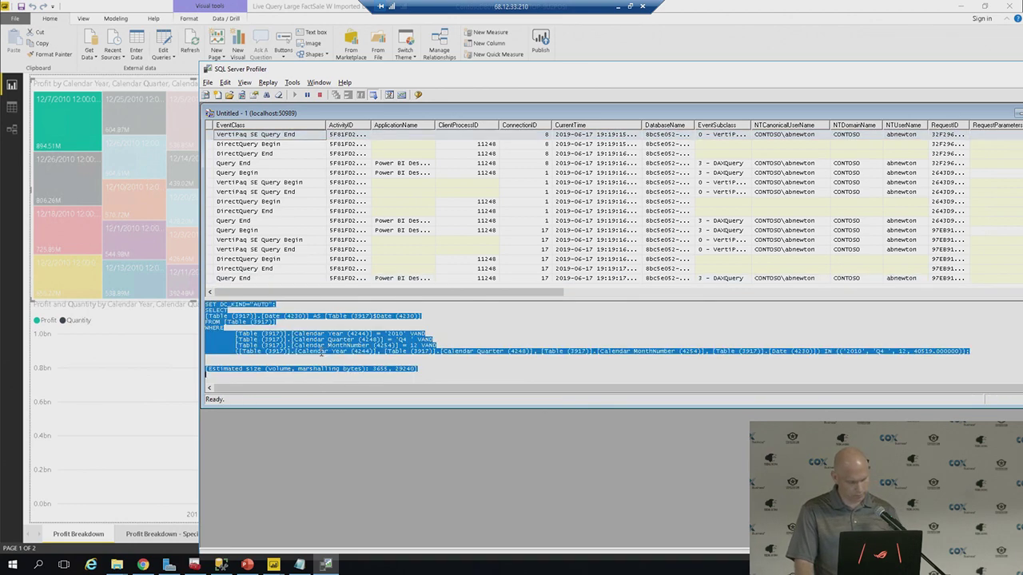
{"action": "key", "text": "alt+Tab"}
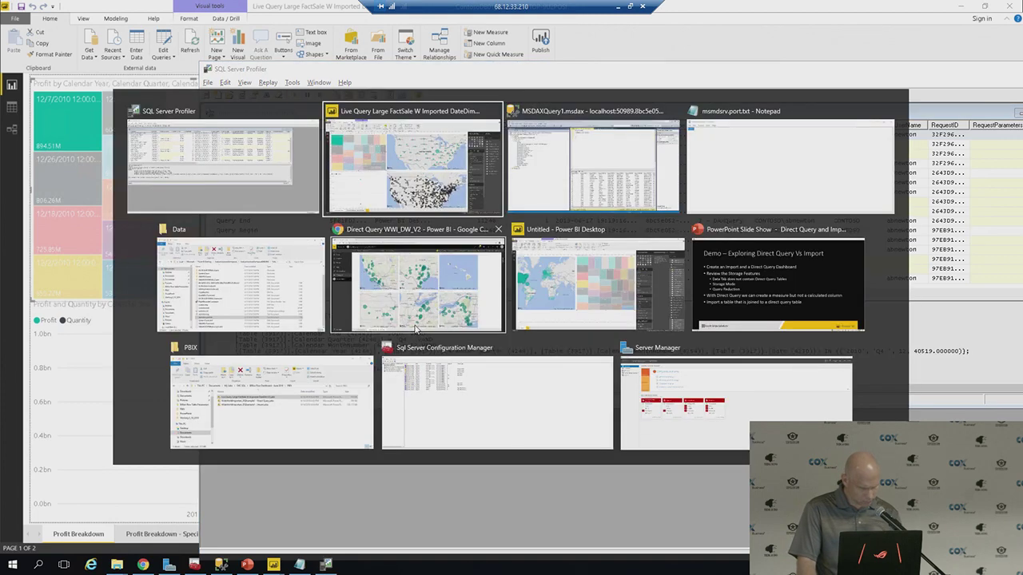
{"action": "key", "text": "alt+Tab"}
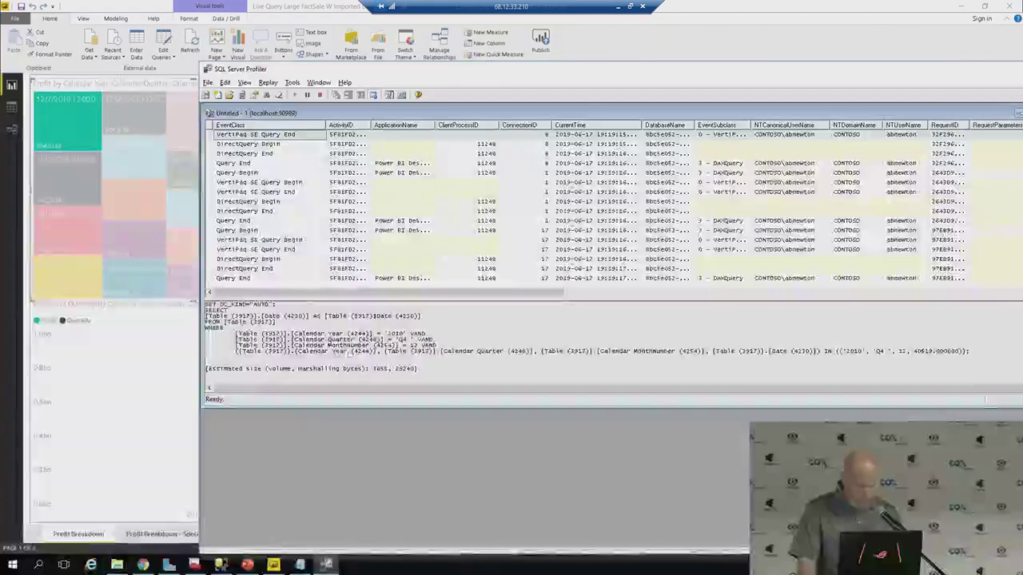
{"action": "scroll", "coordinate": [317, 350], "scroll_direction": "down", "scroll_amount": 2}
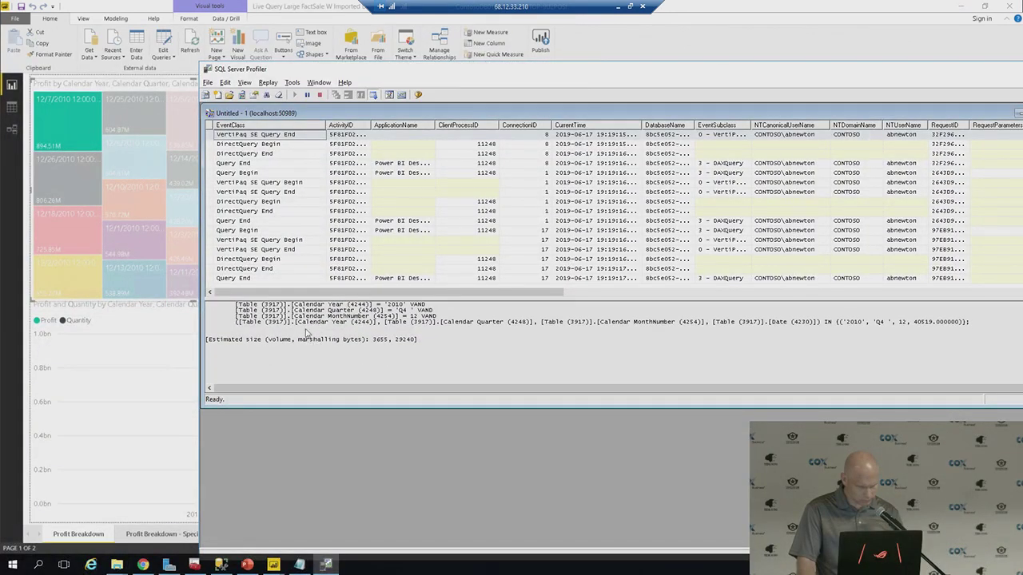
{"action": "scroll", "coordinate": [255, 178], "scroll_direction": "up", "scroll_amount": 2}
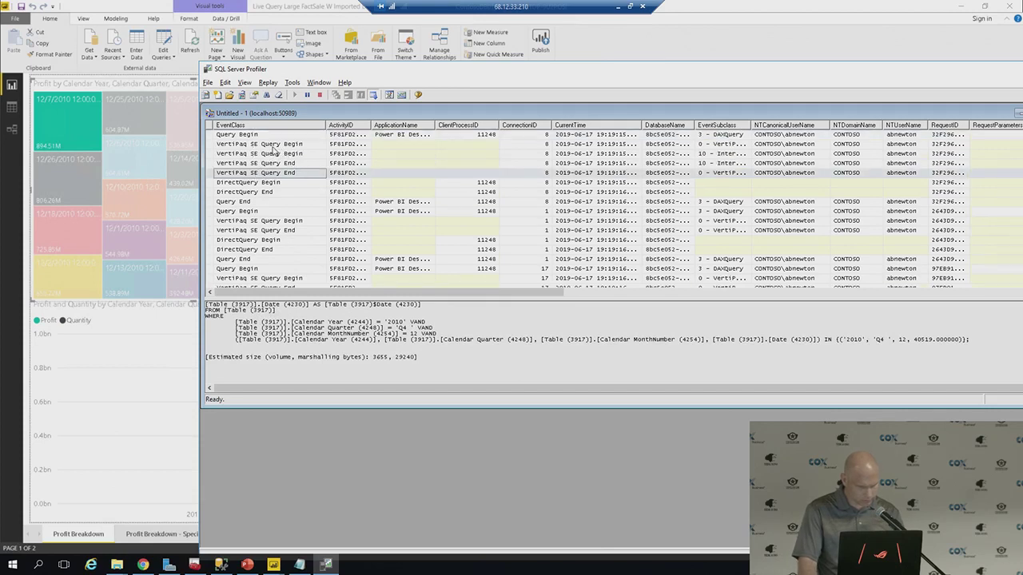
Compare the query text of the first VertiPaq SE Query Begin event with that of the first DirectQuery Begin event
{"action": "left_click", "coordinate": [280, 145]}
{"action": "scroll", "coordinate": [301, 348], "scroll_direction": "down", "scroll_amount": 1}
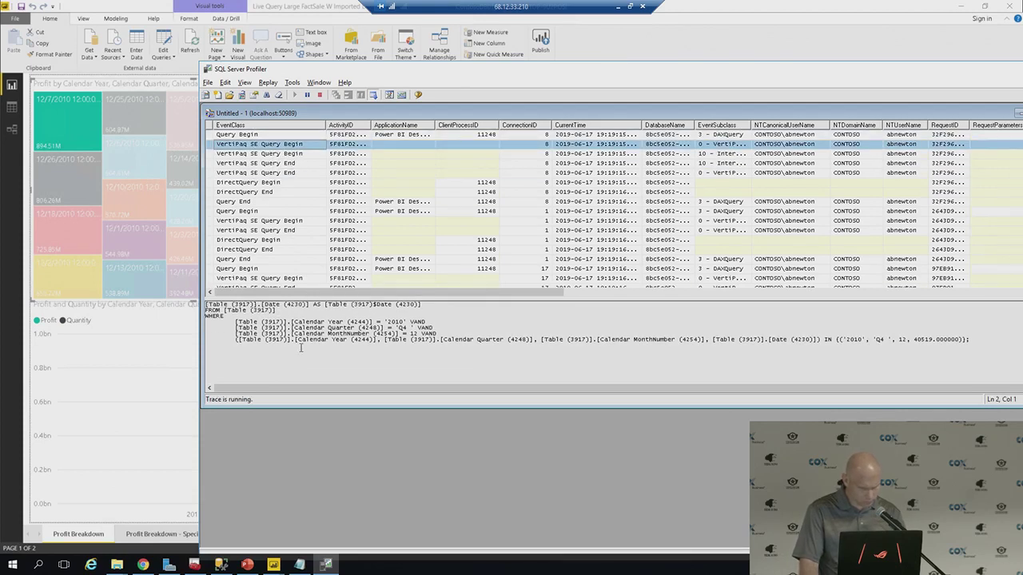
{"action": "scroll", "coordinate": [303, 349], "scroll_direction": "down", "scroll_amount": 3}
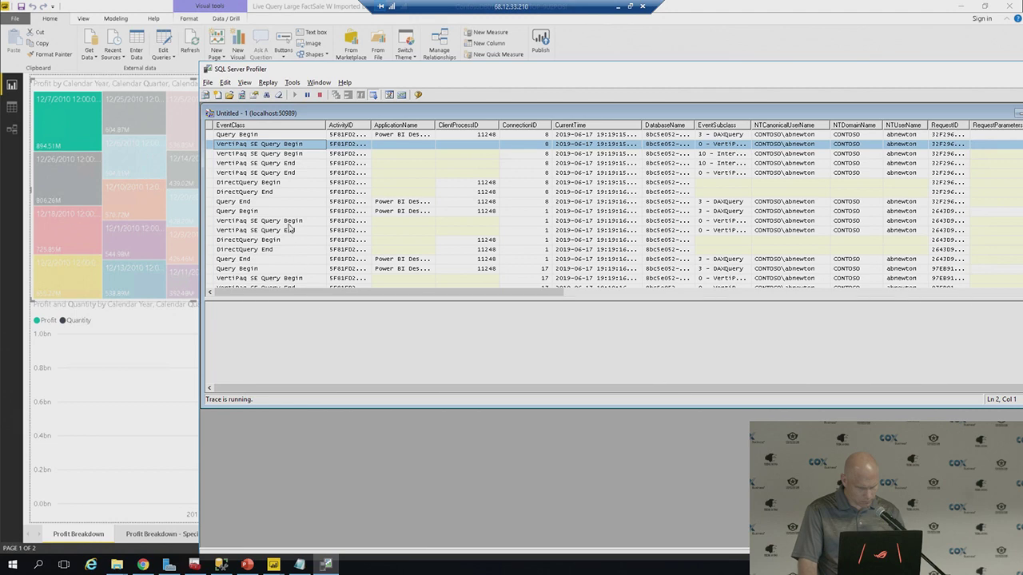
{"action": "left_click", "coordinate": [266, 173]}
{"action": "left_click", "coordinate": [265, 186]}
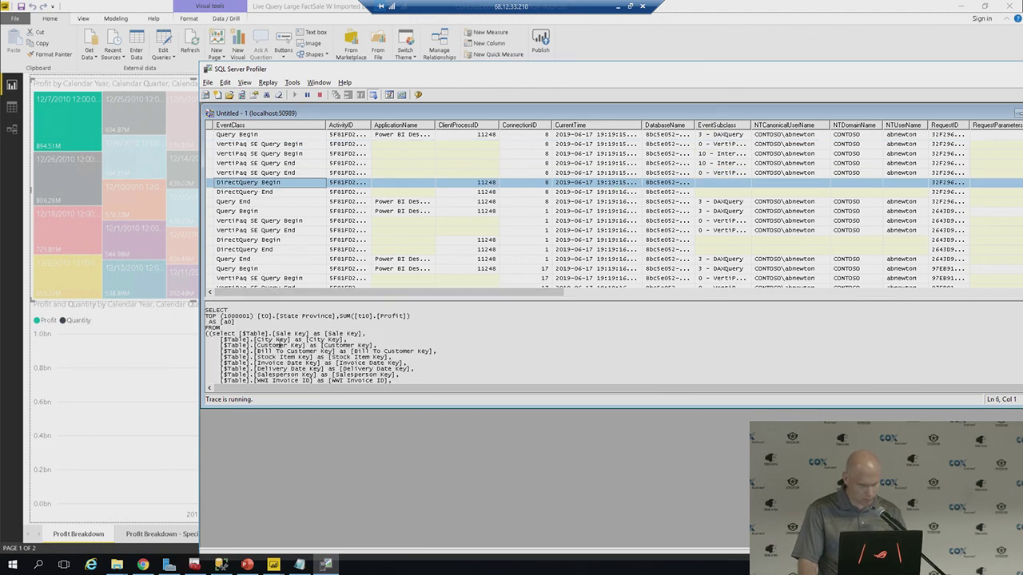
Copy the full query text of the selected DirectQuery Begin event
{"action": "left_click", "coordinate": [281, 344]}
{"action": "key", "text": "ctrl+a"}
{"action": "key", "text": "ctrl+c"}
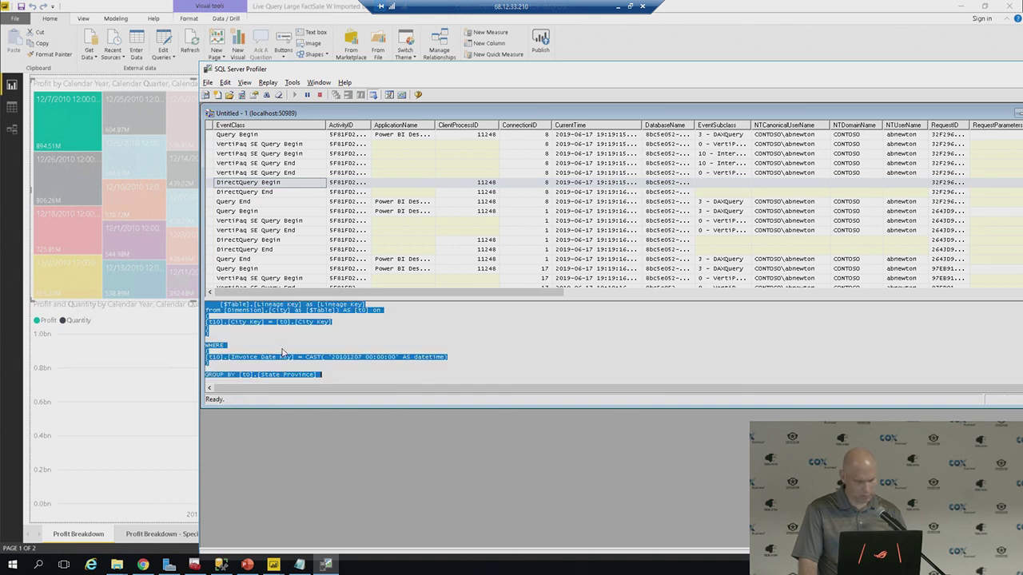
Switch to SQL Server Management Studio and paste the copied SQL into a new query on the WideWorldImportersDW-Full database
{"action": "key", "text": "alt+Tab"}
{"action": "key", "text": "alt+Tab"}
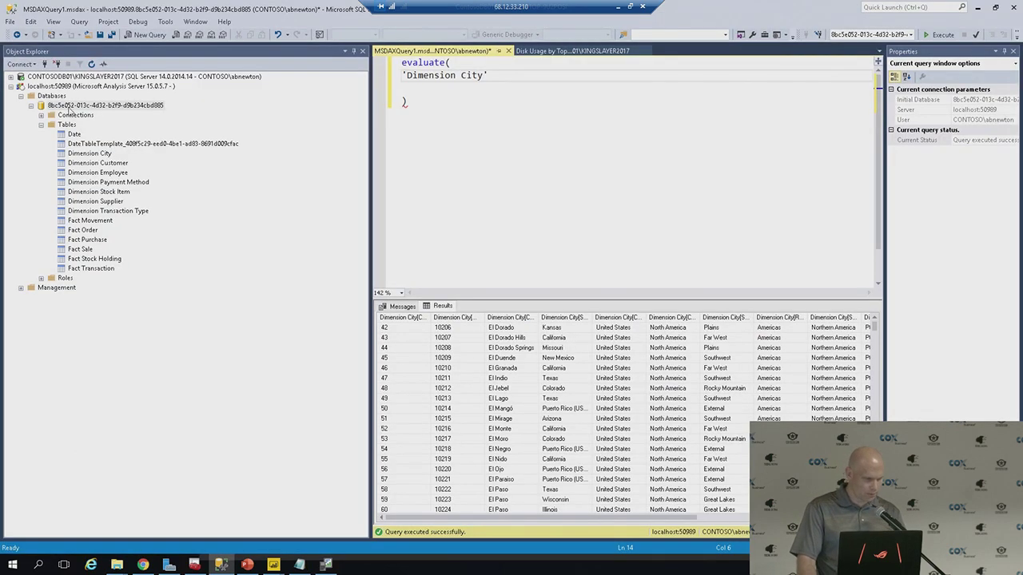
{"action": "left_click", "coordinate": [12, 77]}
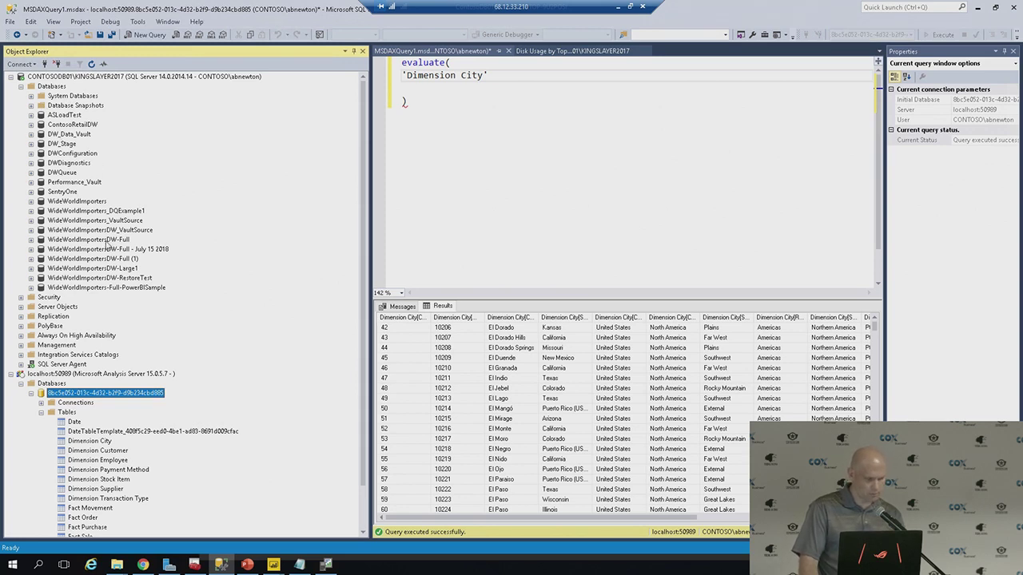
{"action": "left_click", "coordinate": [87, 240]}
{"action": "right_click", "coordinate": [92, 241]}
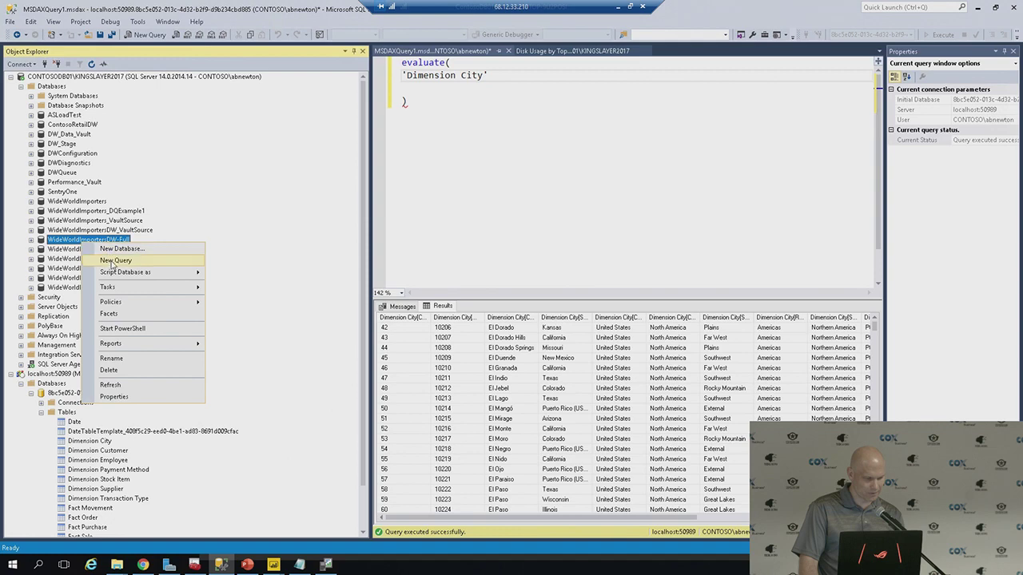
{"action": "left_click", "coordinate": [115, 261]}
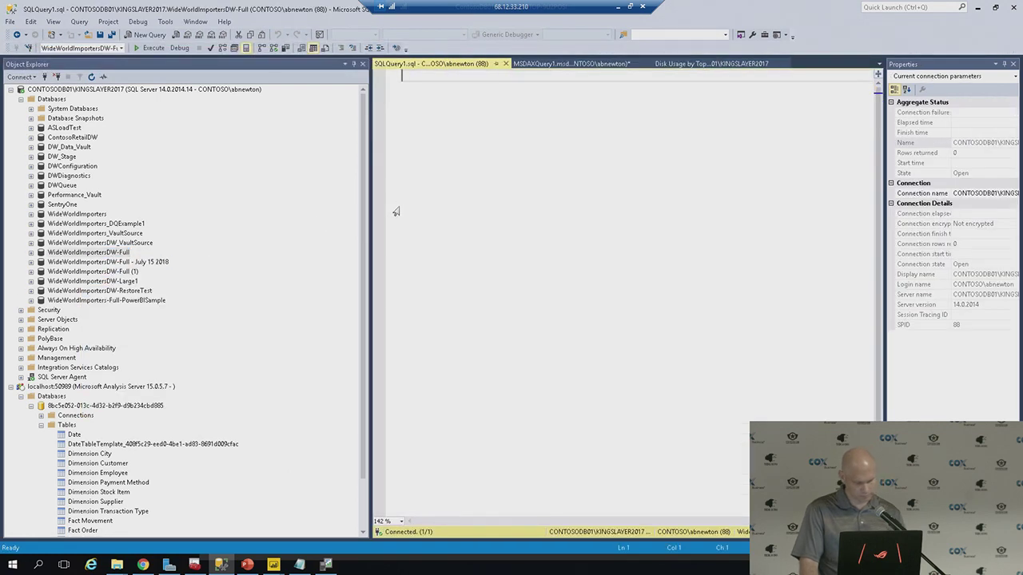
{"action": "key", "text": "ctrl+v"}
Examine the pasted query's column lists, the join between Fact.Sale and Dimension.City, the Invoice Date Key filter and the State Province grouping
{"action": "scroll", "coordinate": [403, 208], "scroll_direction": "up", "scroll_amount": 10}
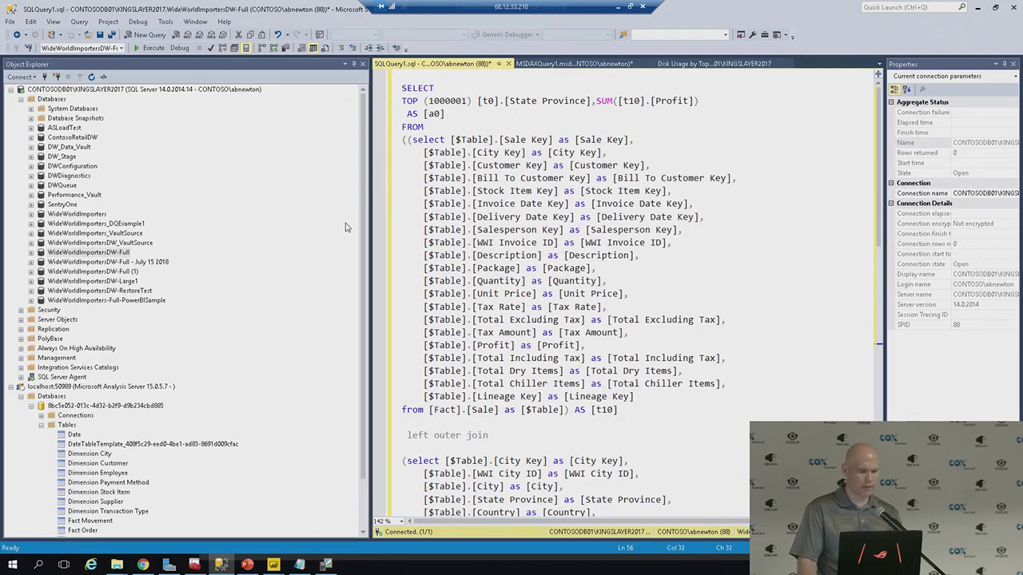
{"action": "scroll", "coordinate": [524, 192], "scroll_direction": "down", "scroll_amount": 13}
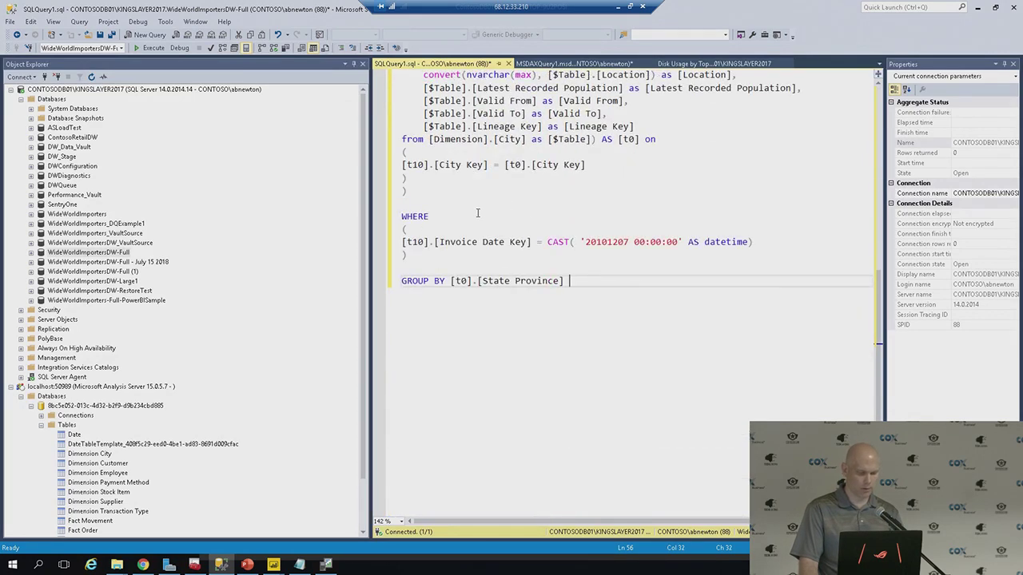
{"action": "scroll", "coordinate": [480, 216], "scroll_direction": "up", "scroll_amount": 7}
{"action": "scroll", "coordinate": [478, 215], "scroll_direction": "up", "scroll_amount": 6}
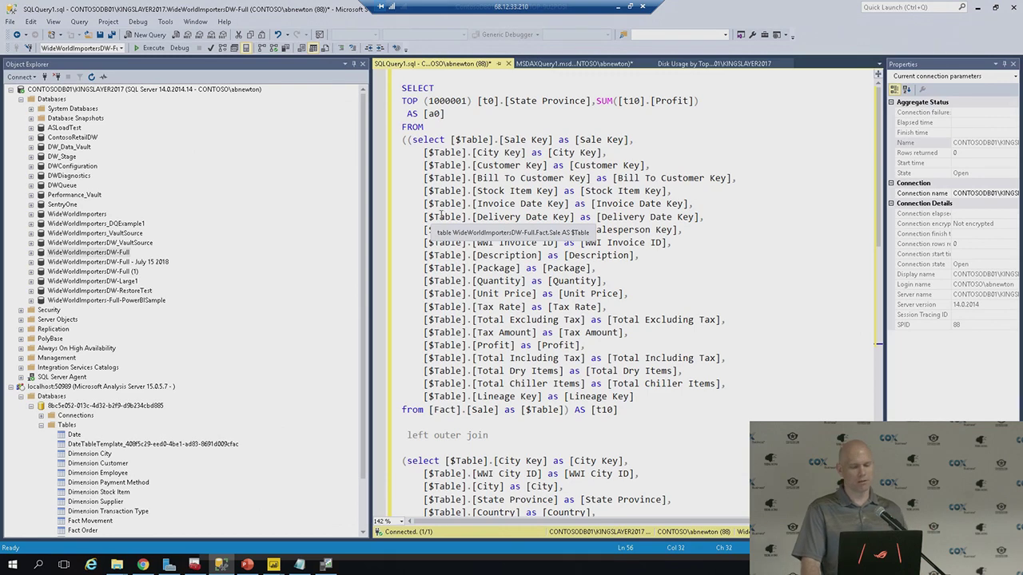
{"action": "scroll", "coordinate": [433, 216], "scroll_direction": "down", "scroll_amount": 3}
{"action": "scroll", "coordinate": [432, 216], "scroll_direction": "up", "scroll_amount": 3}
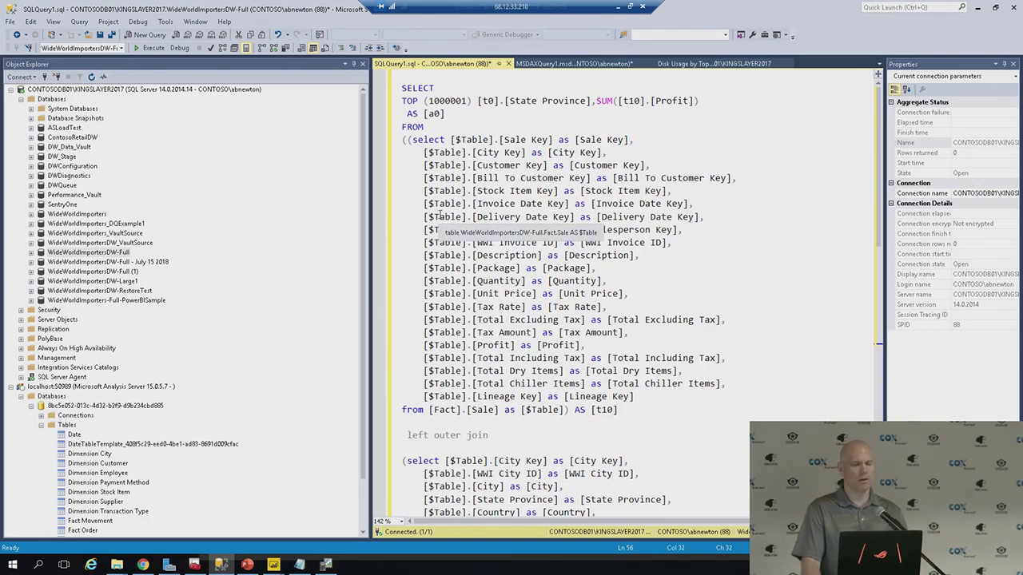
{"action": "scroll", "coordinate": [551, 210], "scroll_direction": "down", "scroll_amount": 3}
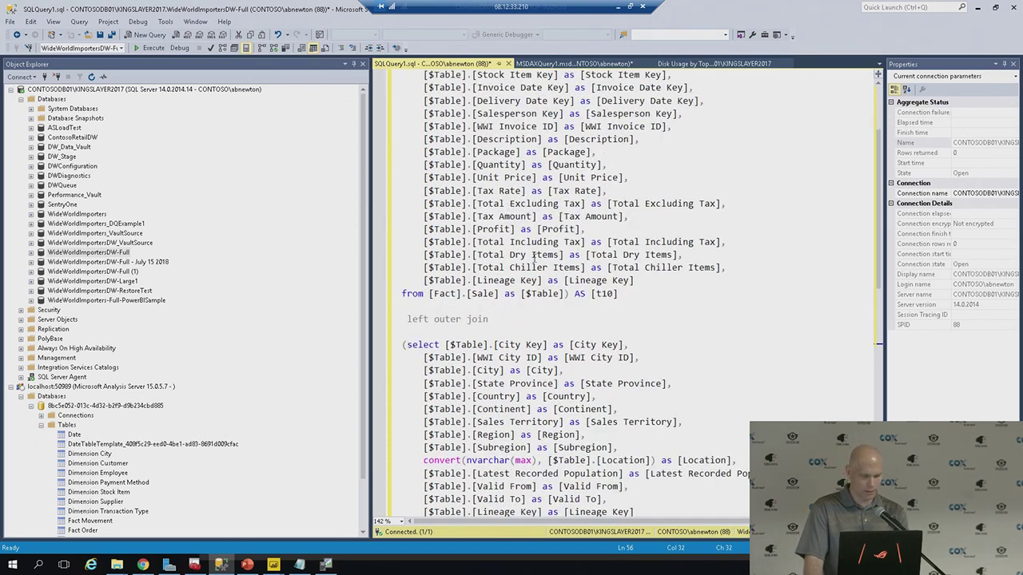
{"action": "scroll", "coordinate": [531, 311], "scroll_direction": "down", "scroll_amount": 7}
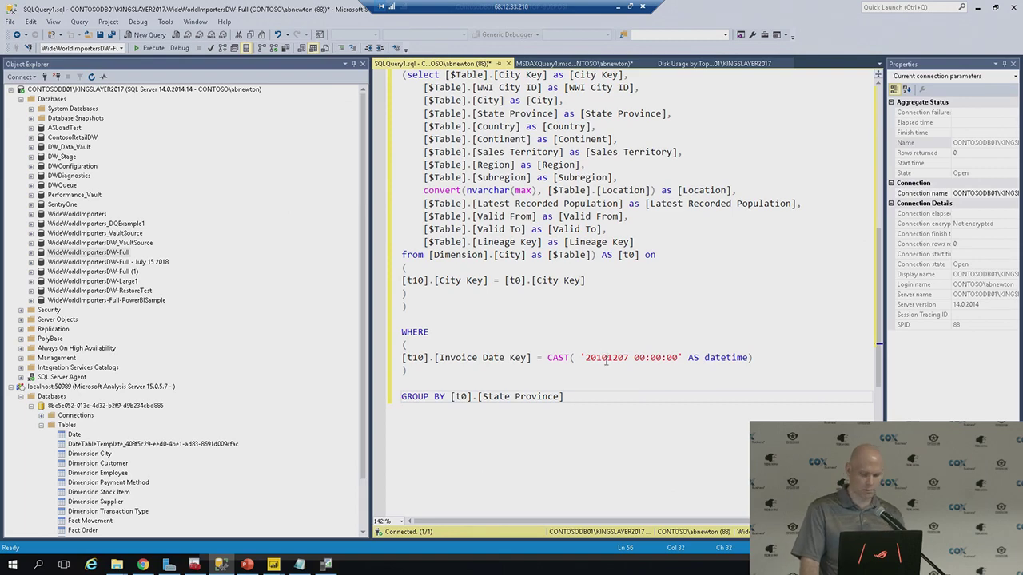
Execute the State Province query on WideWorldImportersDW-Full and the query grouped by Invoice Date Key on WideWorldImportersDW-Large1
{"action": "key", "text": "alt+q"}
{"action": "key", "text": "x"}
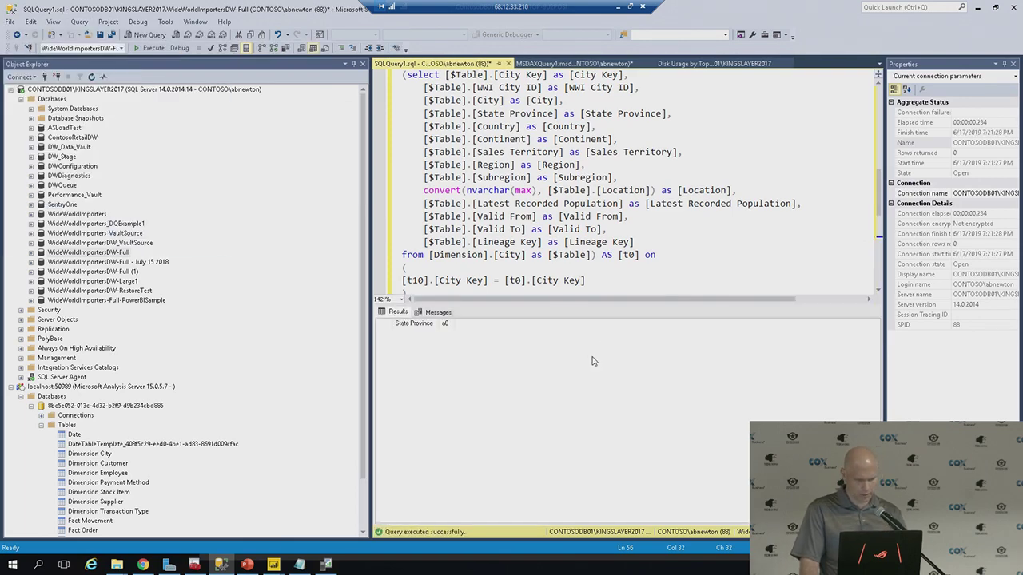
{"action": "key", "text": "alt+q"}
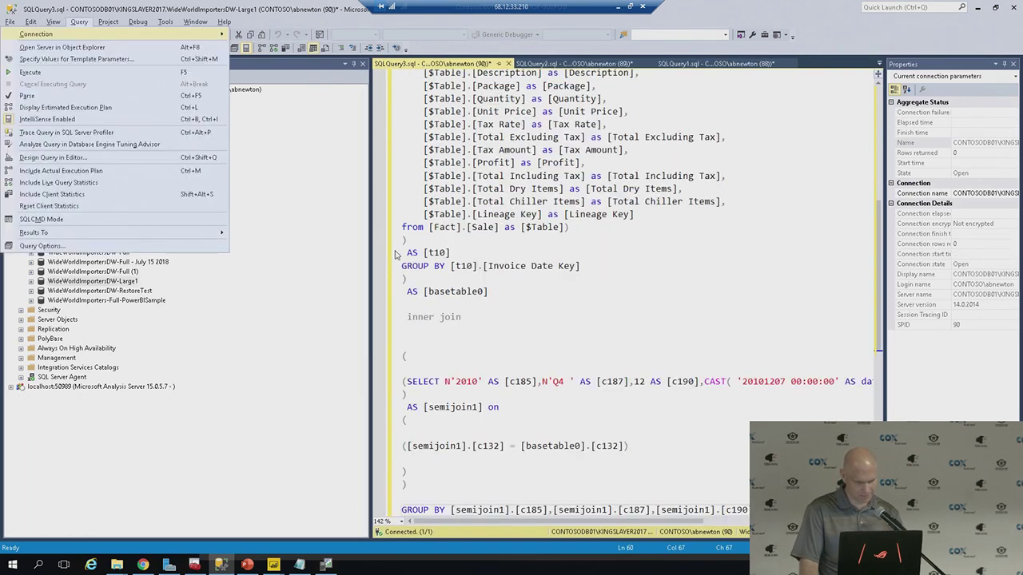
{"action": "key", "text": "x"}
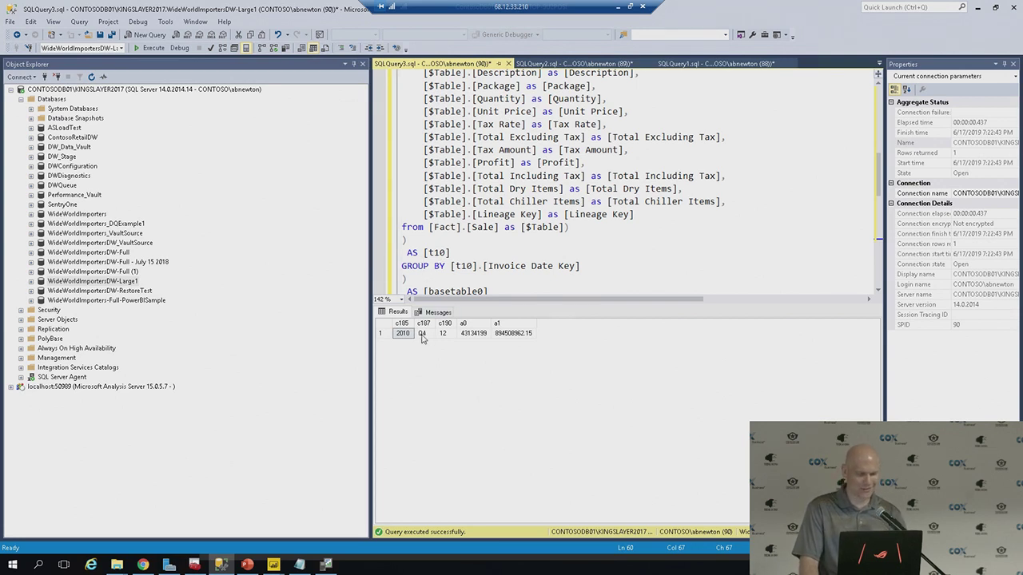
{"action": "left_click", "coordinate": [573, 267]}
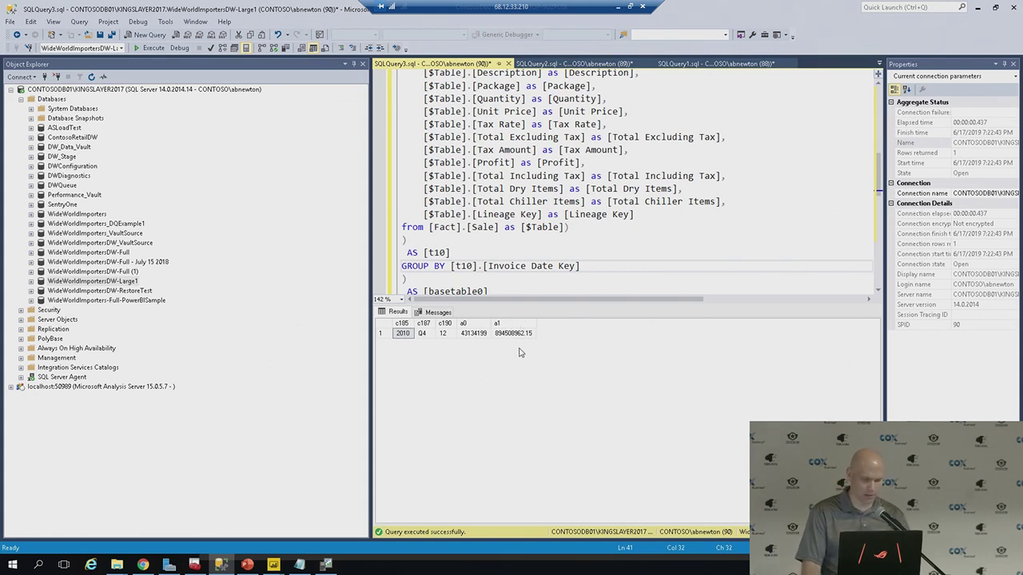
{"action": "left_click", "coordinate": [528, 277]}
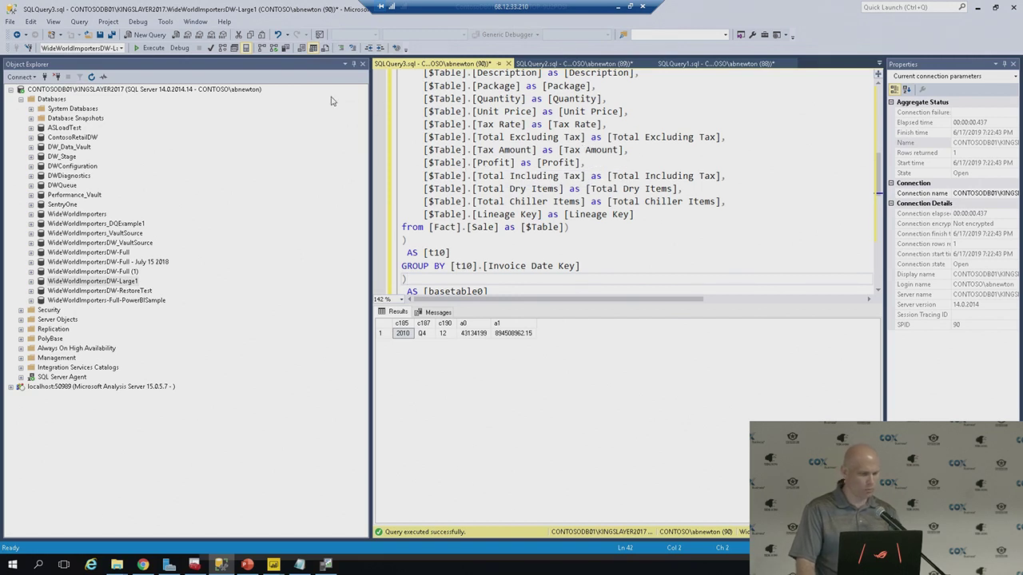
Include live query statistics and re-execute the Invoice Date Key query on WideWorldImportersDW-Large1, undoing the stray character in its text
{"action": "type", "text": "s"}
{"action": "key", "text": "Escape"}
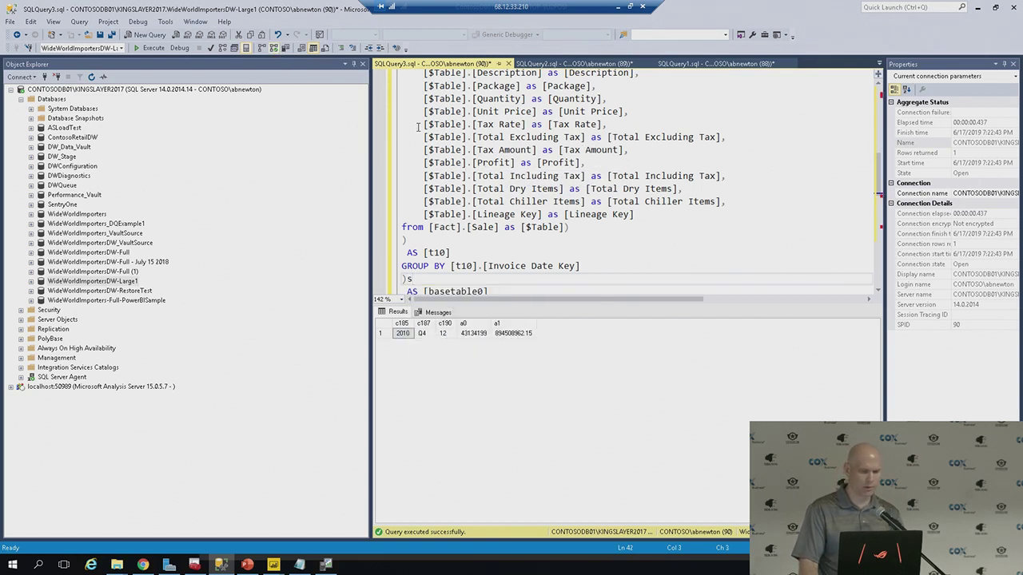
{"action": "left_click", "coordinate": [274, 49]}
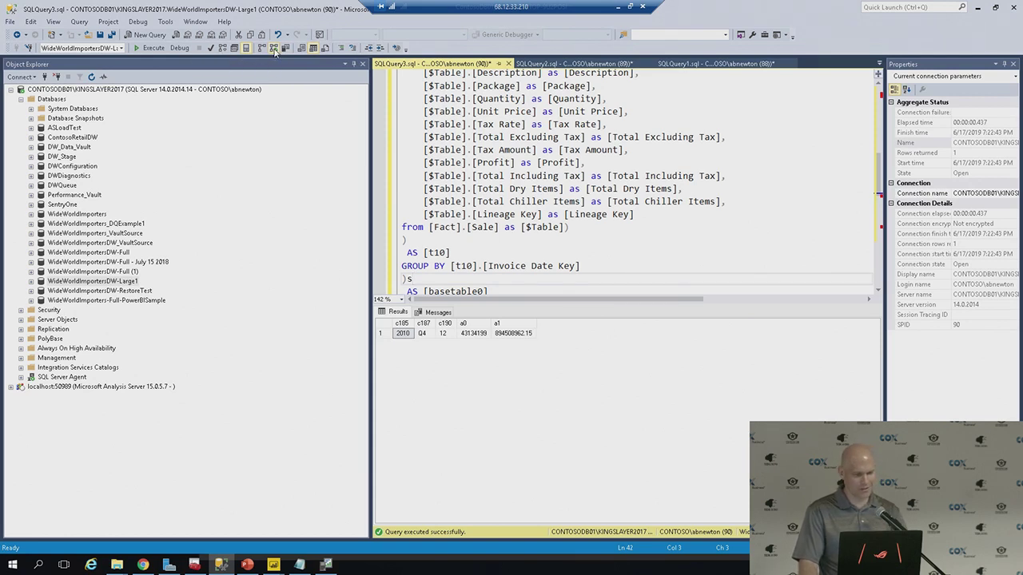
{"action": "left_click", "coordinate": [391, 126]}
{"action": "key", "text": "F5"}
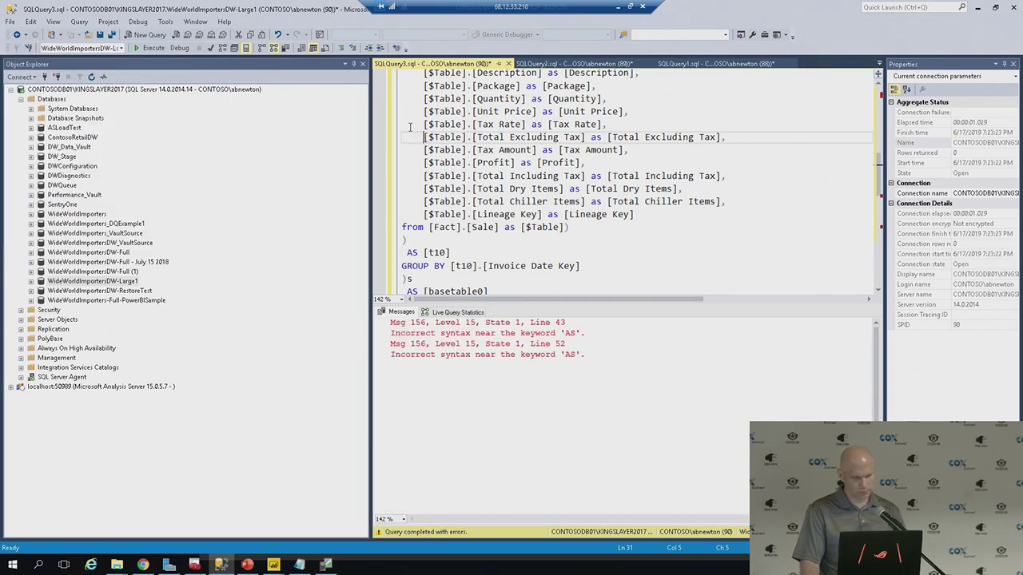
{"action": "left_click", "coordinate": [409, 125]}
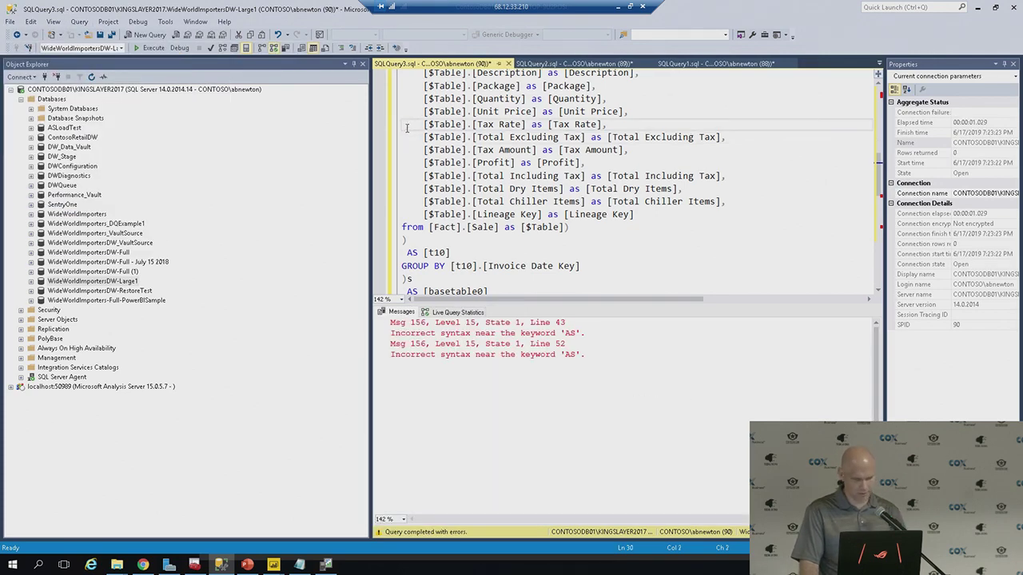
{"action": "key", "text": "ctrl+z"}
{"action": "key", "text": "F5"}
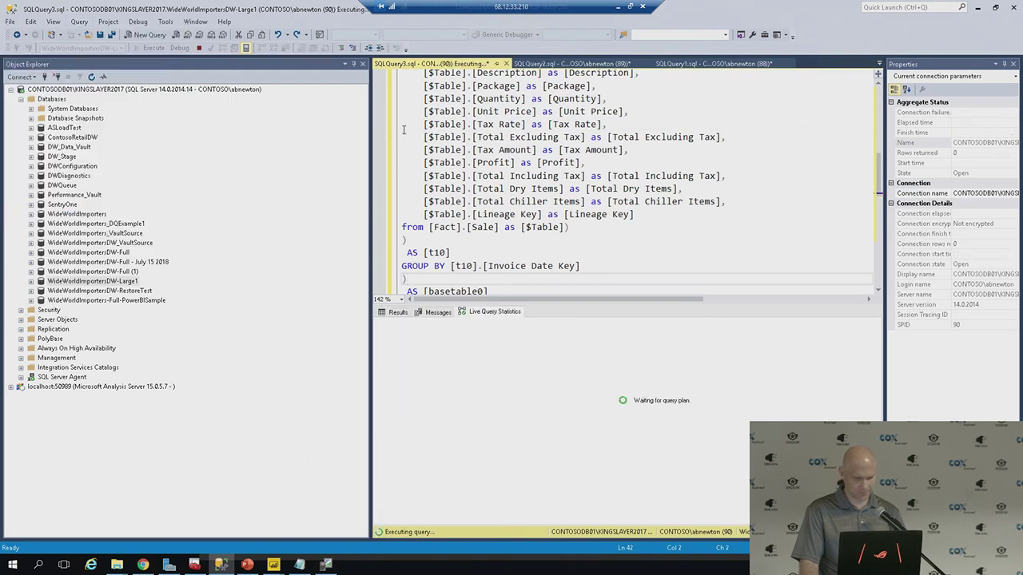
Auto-hide Object Explorer and examine the enlarged live query plan through to the Columnstore Index Scan of the Sale table
{"action": "left_click", "coordinate": [354, 63]}
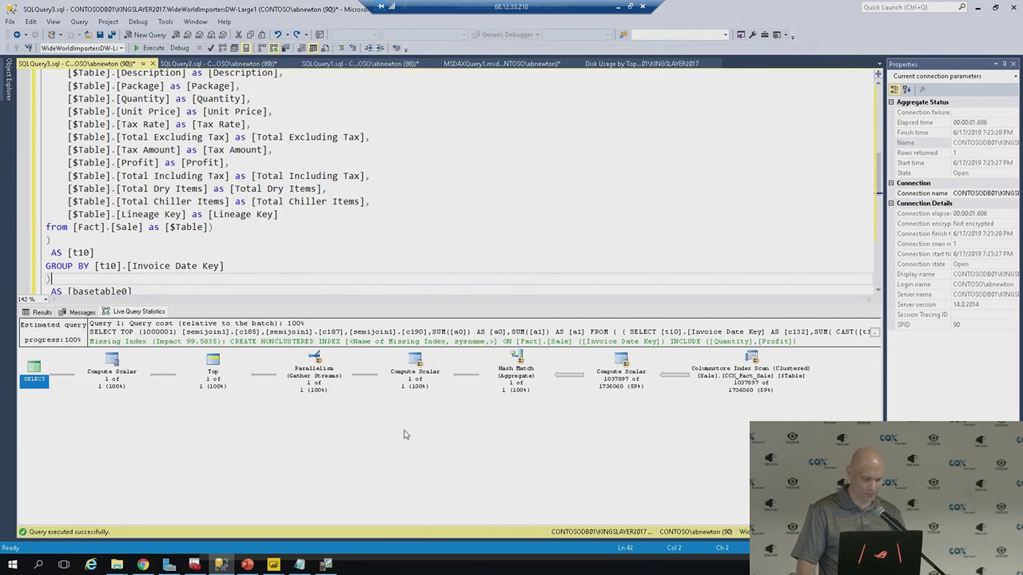
{"action": "scroll", "coordinate": [413, 440], "scroll_direction": "up", "scroll_amount": 3}
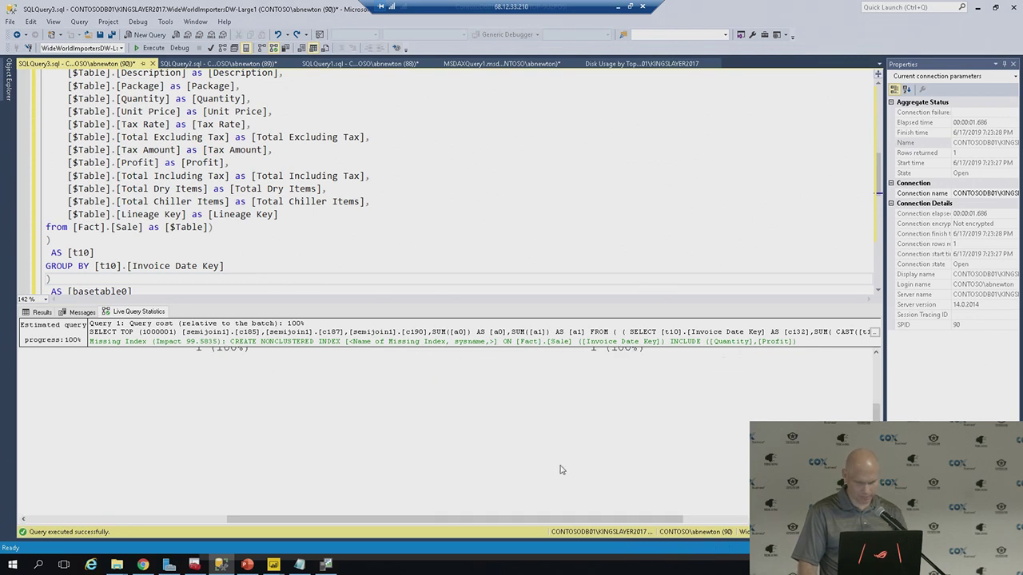
{"action": "left_click_drag", "start_coordinate": [876, 413], "coordinate": [882, 391]}
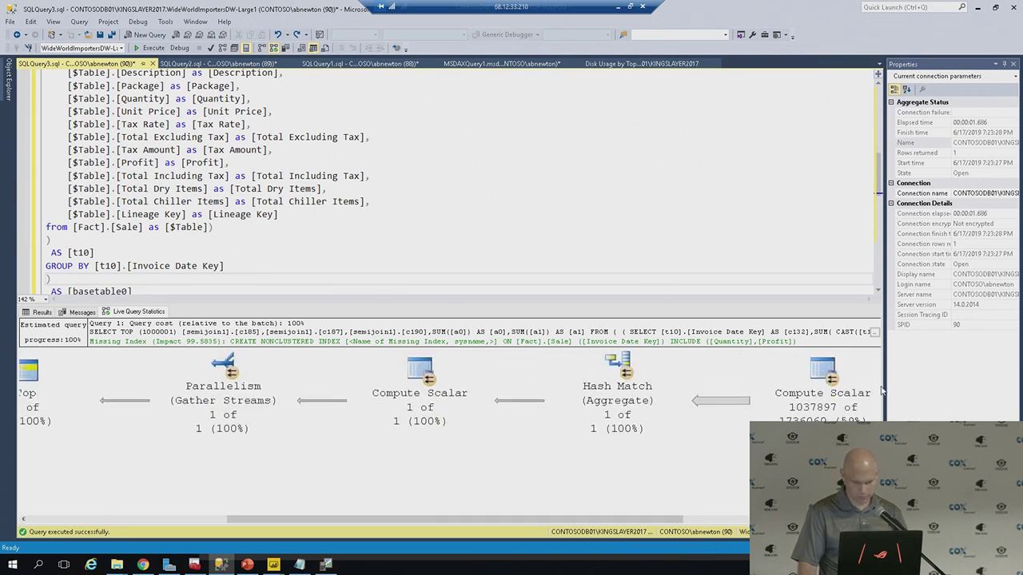
{"action": "left_click_drag", "start_coordinate": [663, 521], "coordinate": [845, 522]}
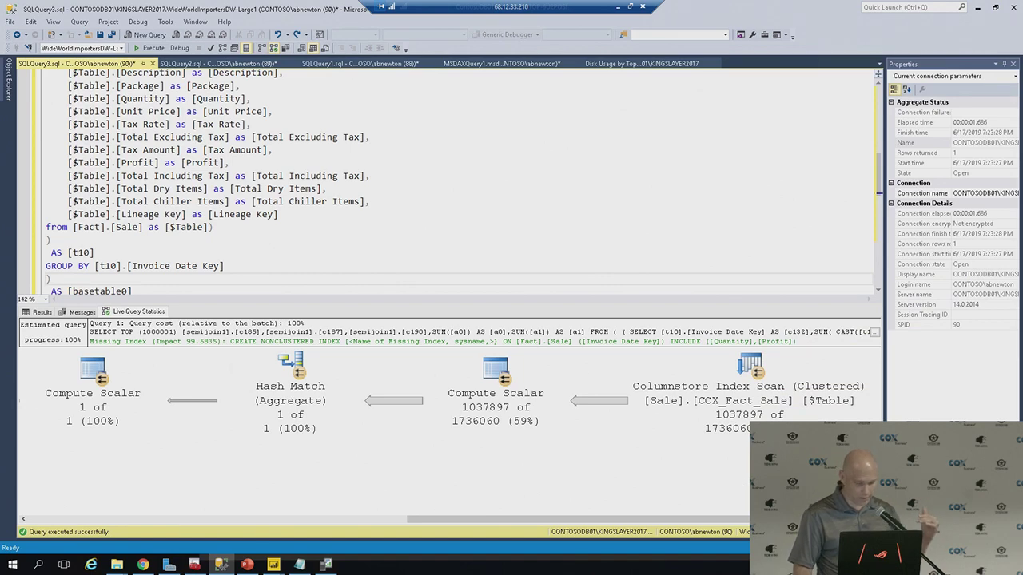
{"action": "mouse_move", "coordinate": [706, 455]}
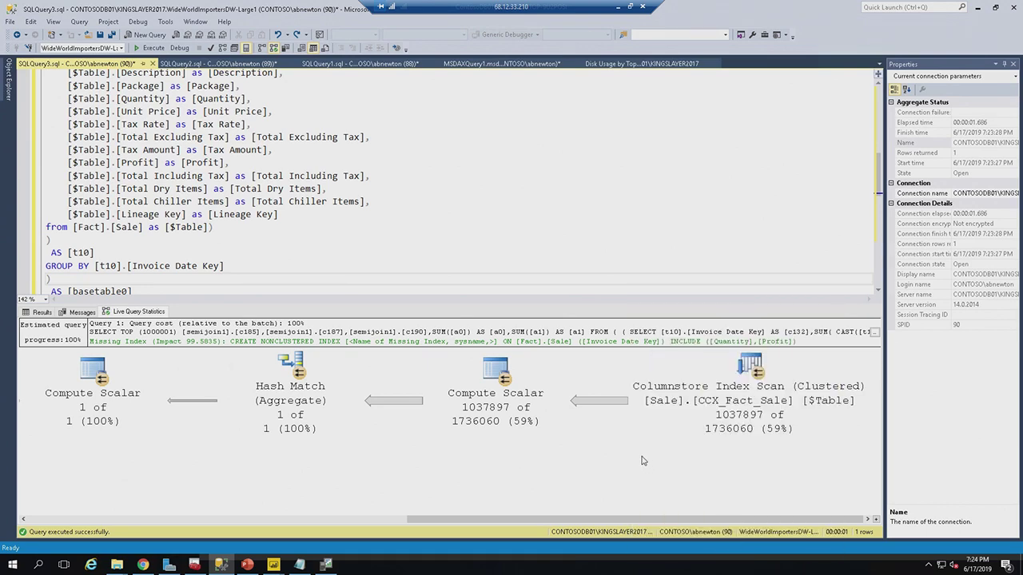
Switch to Power BI Desktop and drill the Profit treemap up from individual dates to the calendar year level
{"action": "key", "text": "alt+Tab"}
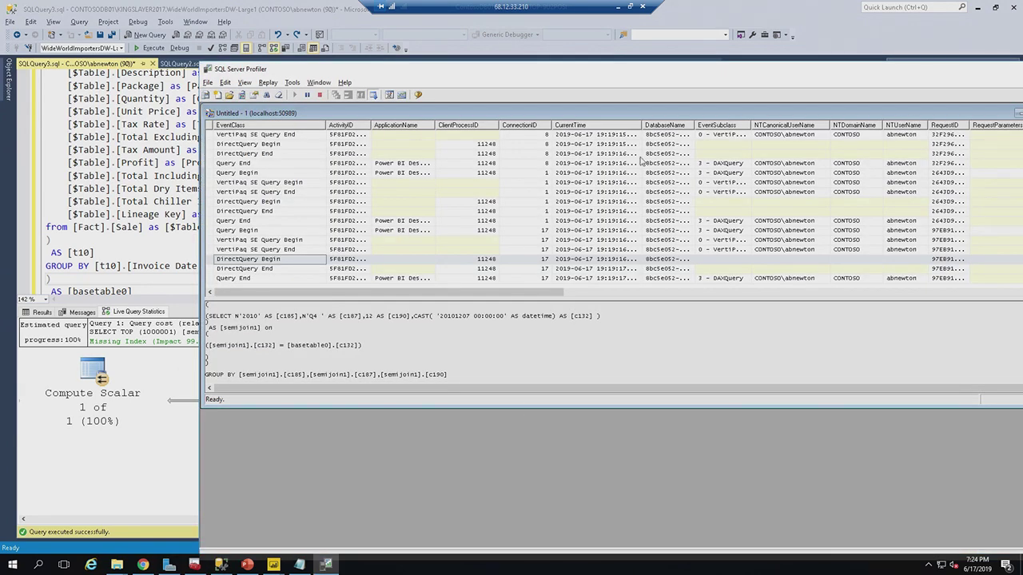
{"action": "double_click", "coordinate": [736, 72]}
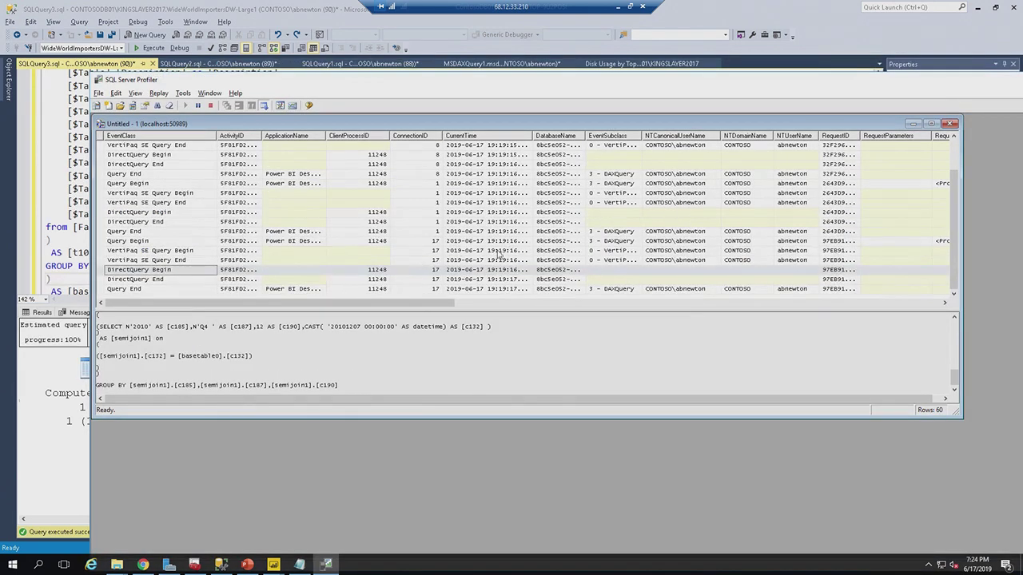
{"action": "key", "text": "alt+Tab"}
{"action": "key", "text": "alt+Tab"}
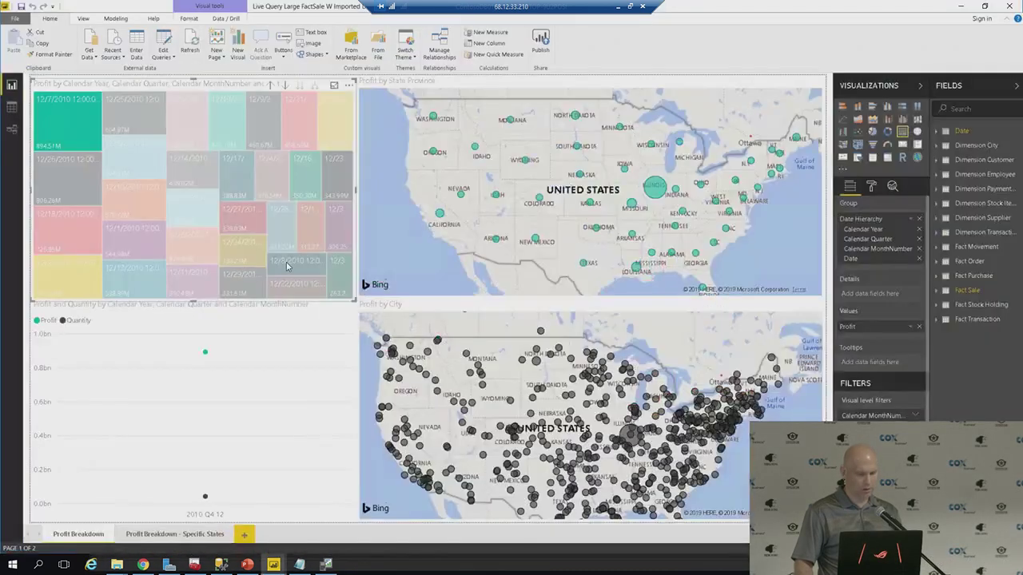
{"action": "mouse_move", "coordinate": [290, 264]}
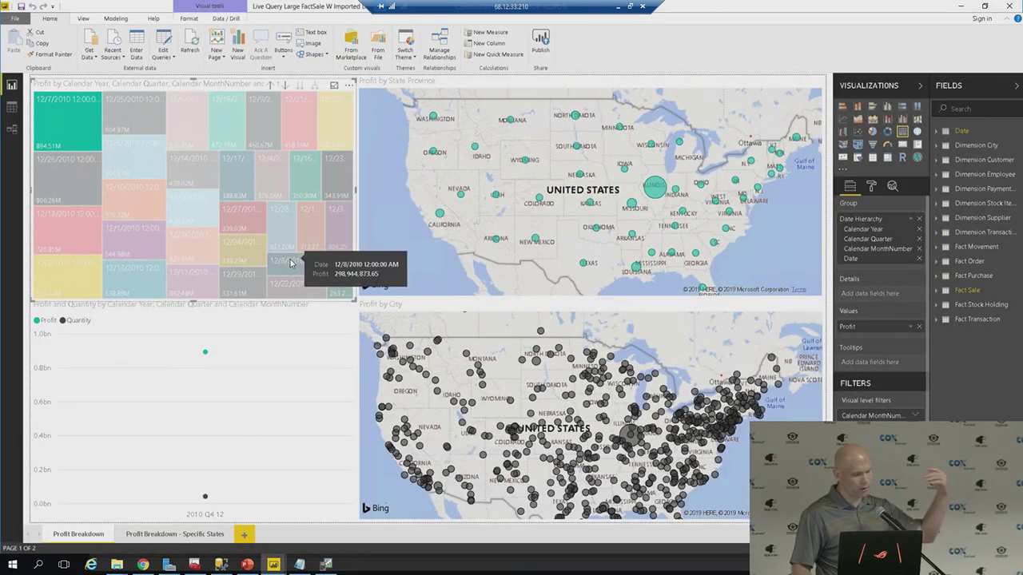
{"action": "mouse_move", "coordinate": [275, 290]}
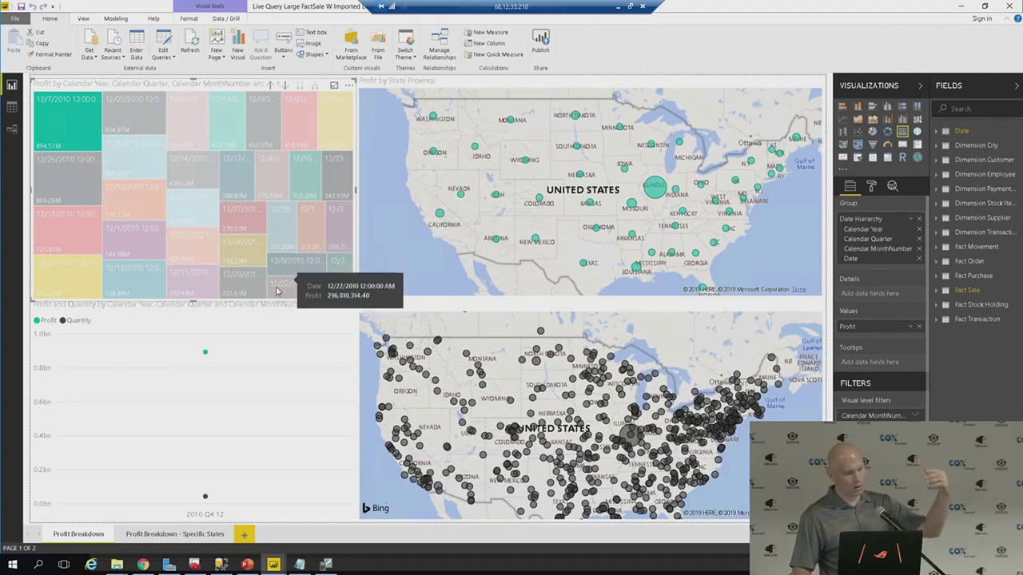
{"action": "mouse_move", "coordinate": [189, 482]}
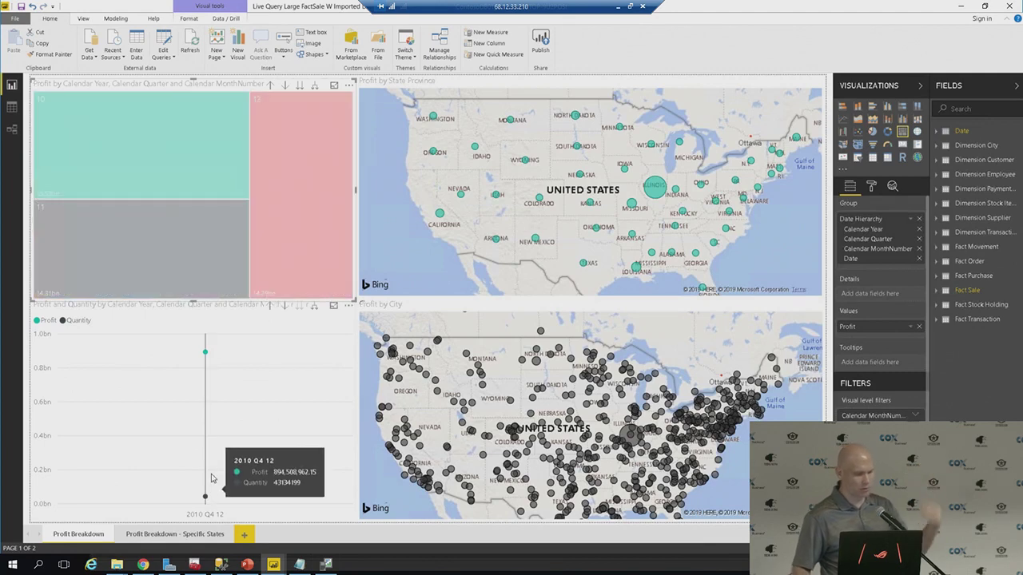
{"action": "left_click", "coordinate": [273, 85]}
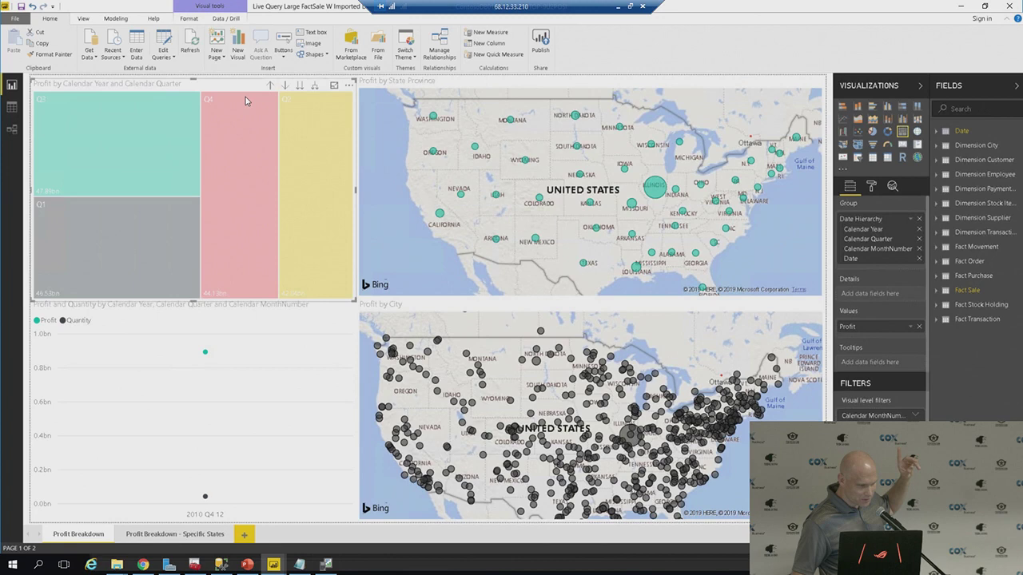
{"action": "left_click", "coordinate": [285, 84]}
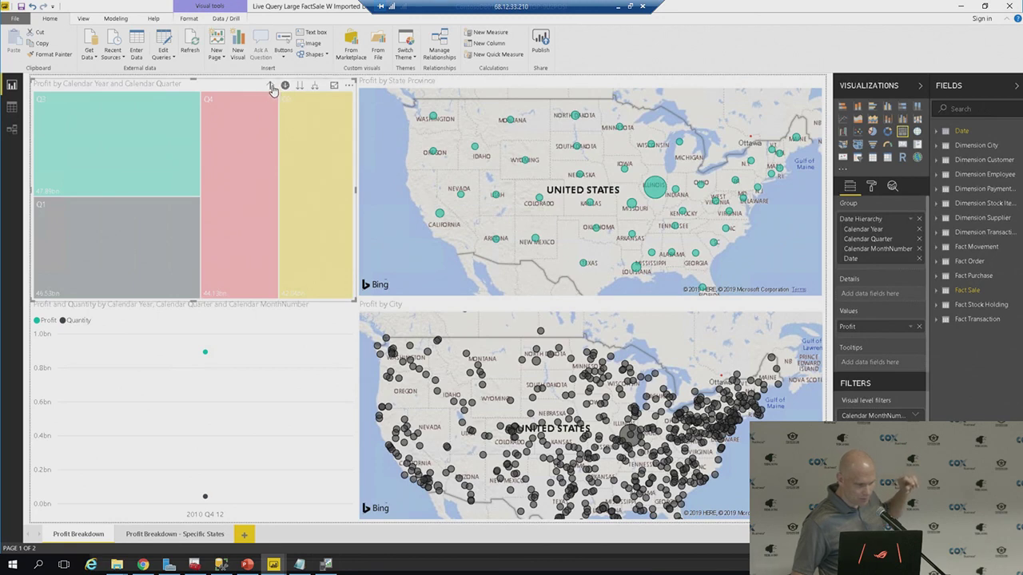
{"action": "left_click", "coordinate": [272, 87]}
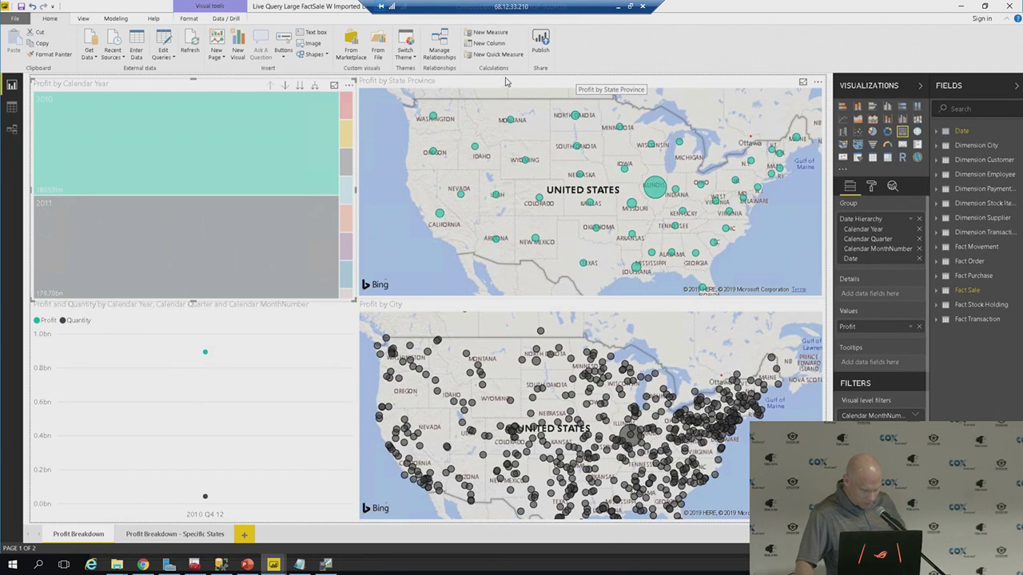
Clear the calendar year 2010 highlight from the Profit treemap, leave its drill mode off and select the Profit by State Province map
{"action": "left_click", "coordinate": [318, 395]}
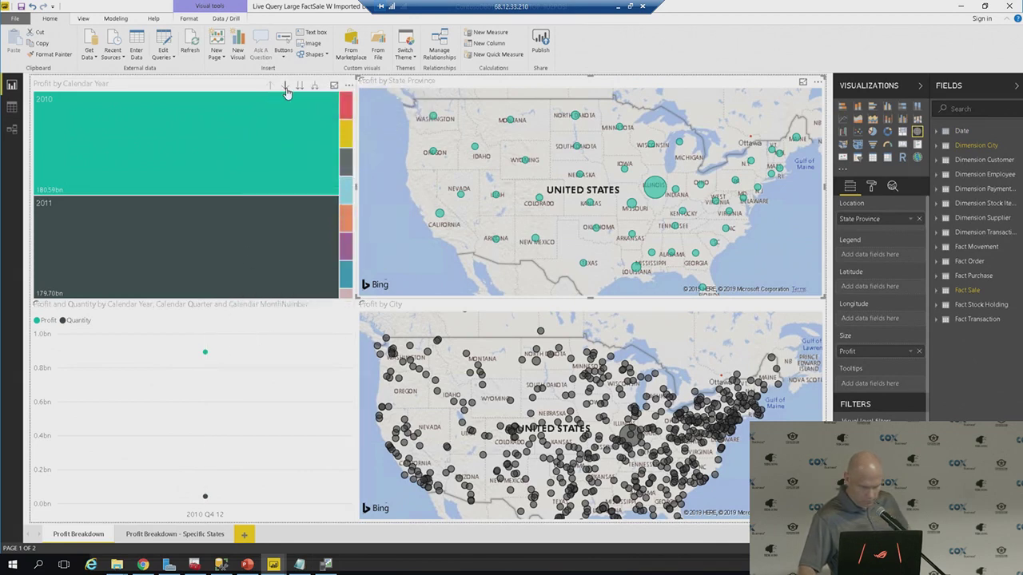
{"action": "left_click", "coordinate": [284, 86]}
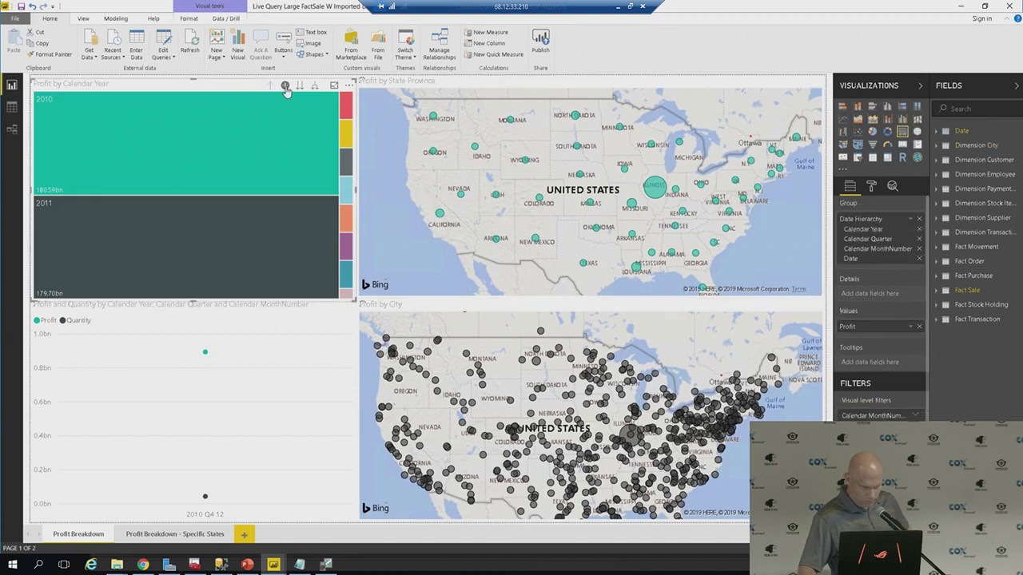
{"action": "left_click", "coordinate": [285, 86]}
{"action": "left_click", "coordinate": [270, 134]}
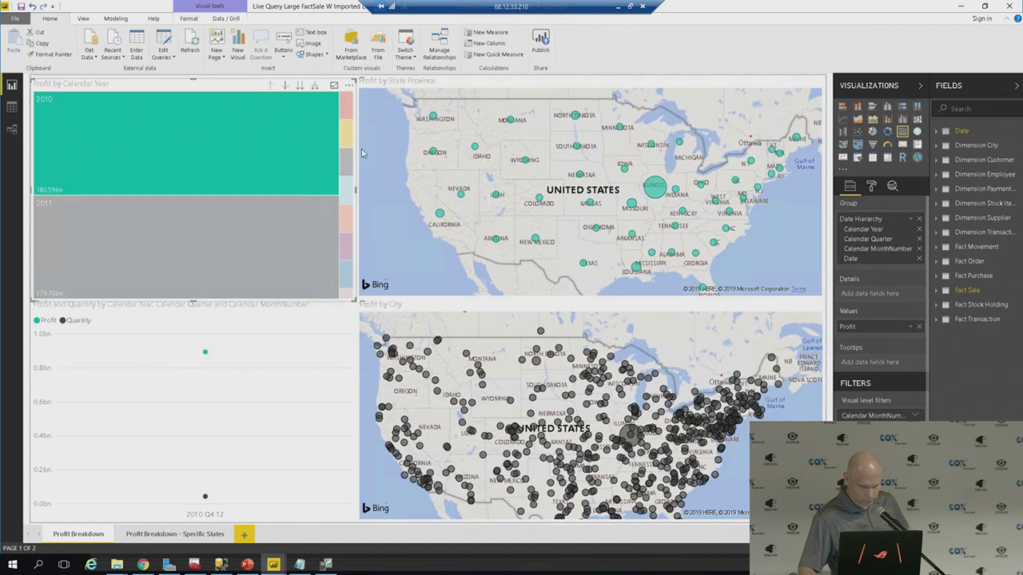
{"action": "left_click", "coordinate": [311, 149]}
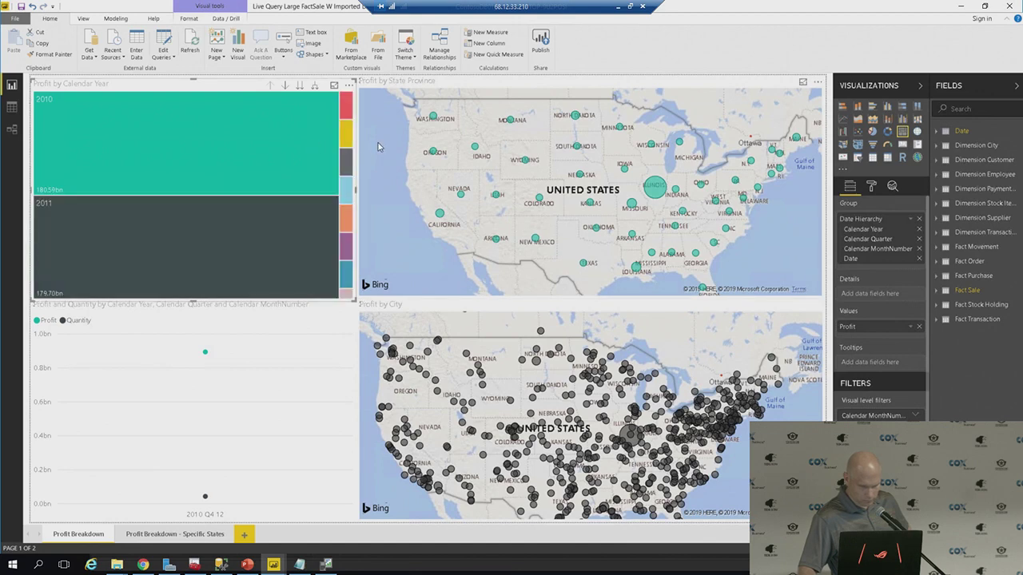
{"action": "left_click", "coordinate": [379, 146]}
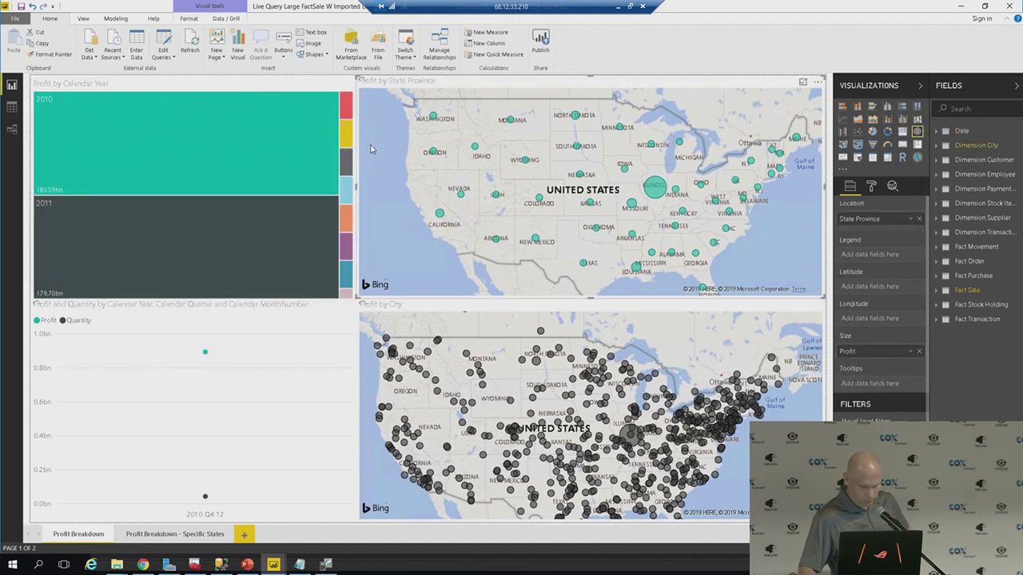
{"action": "mouse_move", "coordinate": [310, 160]}
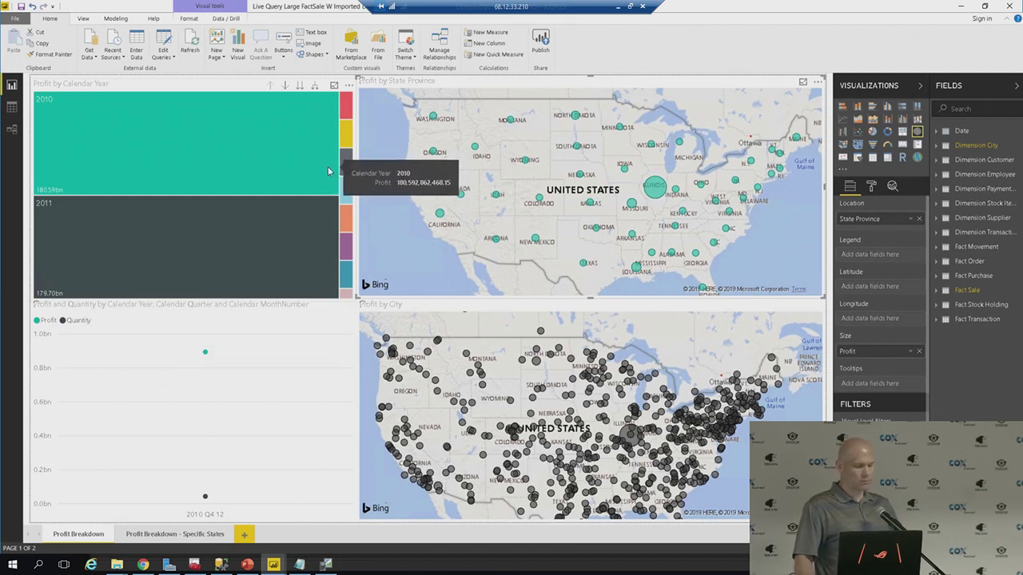
Switch to SQL Server Profiler and examine the VertiPaq and DirectQuery events captured in the trace
{"action": "key", "text": "alt+Tab"}
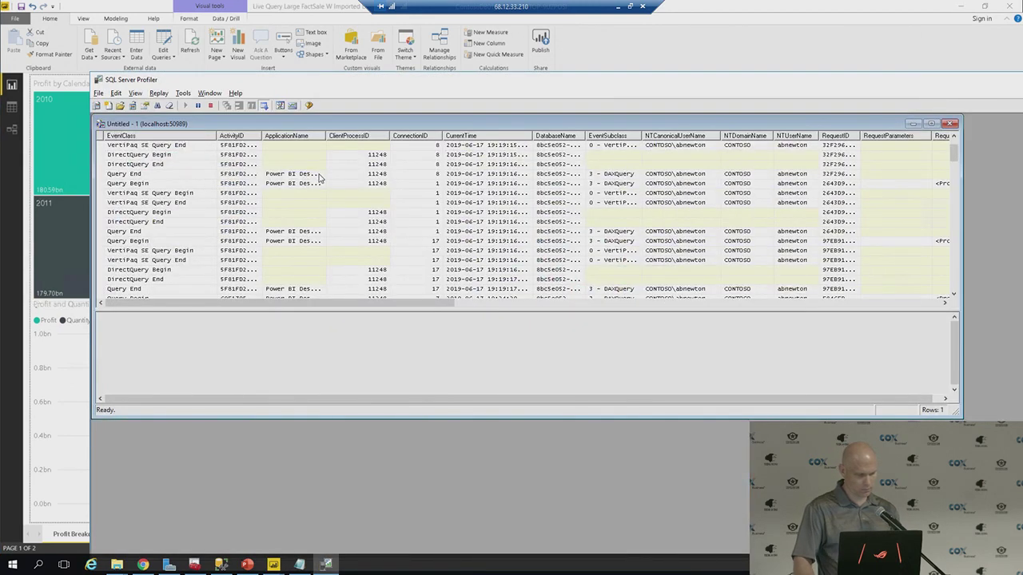
{"action": "scroll", "coordinate": [336, 256], "scroll_direction": "down", "scroll_amount": 5}
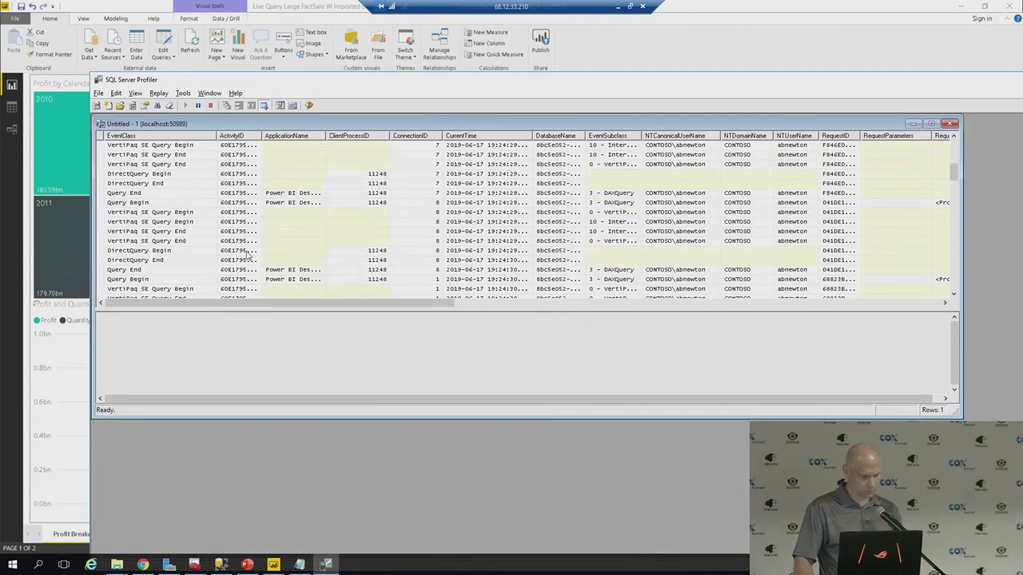
{"action": "scroll", "coordinate": [251, 255], "scroll_direction": "down", "scroll_amount": 3}
{"action": "scroll", "coordinate": [250, 257], "scroll_direction": "down", "scroll_amount": 4}
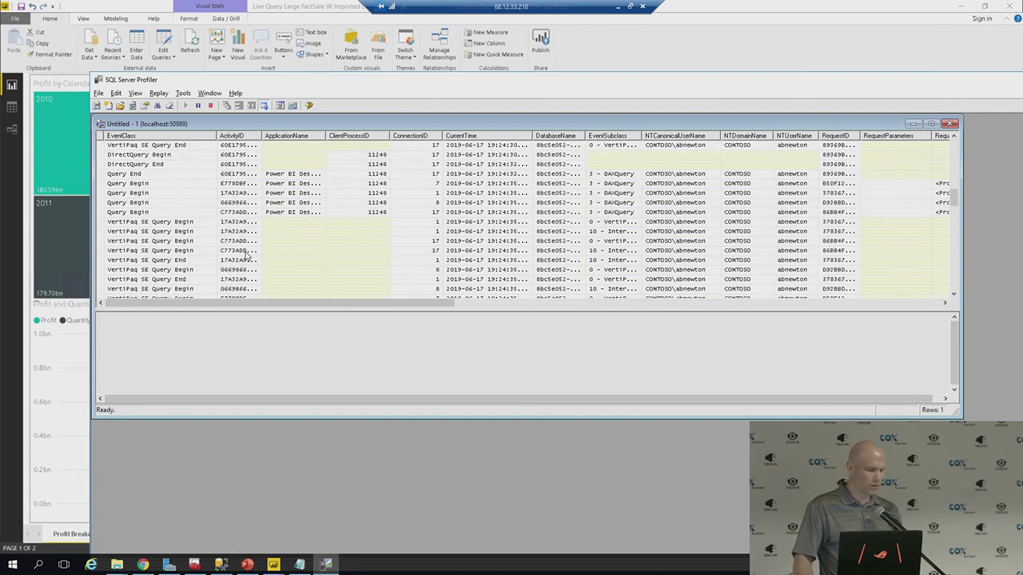
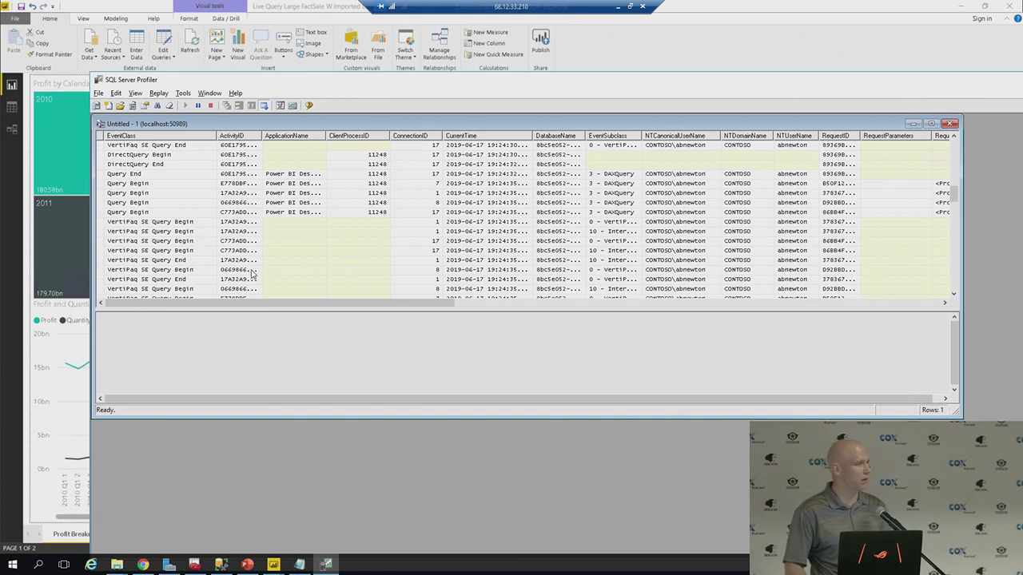
Switch to Power BI Desktop and drill the Profit and Quantity line chart down from months to individual dates
{"action": "key", "text": "alt+Tab"}
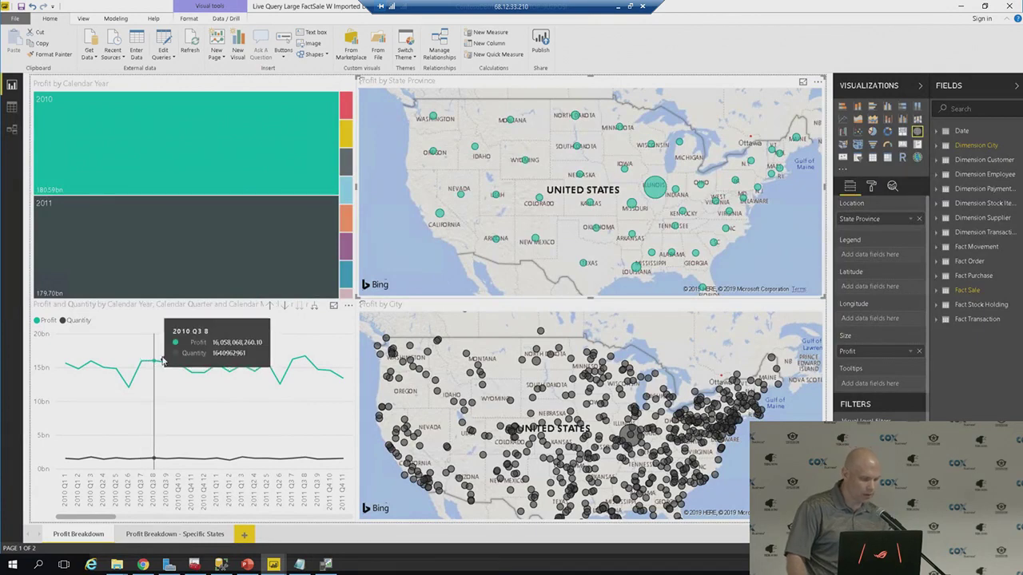
{"action": "left_click", "coordinate": [286, 312]}
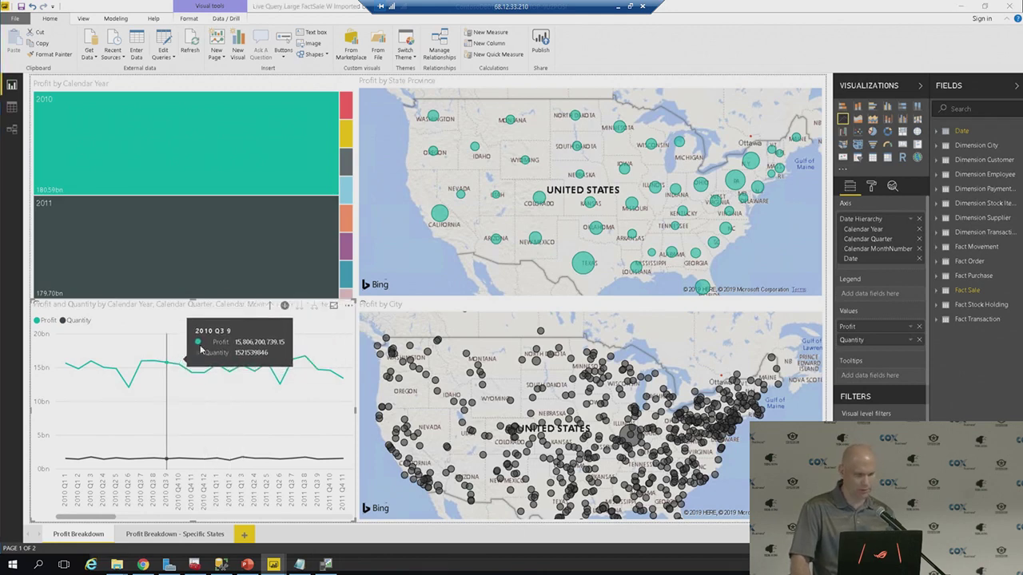
Switch to SQL Server Profiler and examine the query text of the newest VertiPaq SE Query End and DirectQuery Begin events
{"action": "key", "text": "alt+Tab"}
{"action": "scroll", "coordinate": [249, 283], "scroll_direction": "down", "scroll_amount": 10}
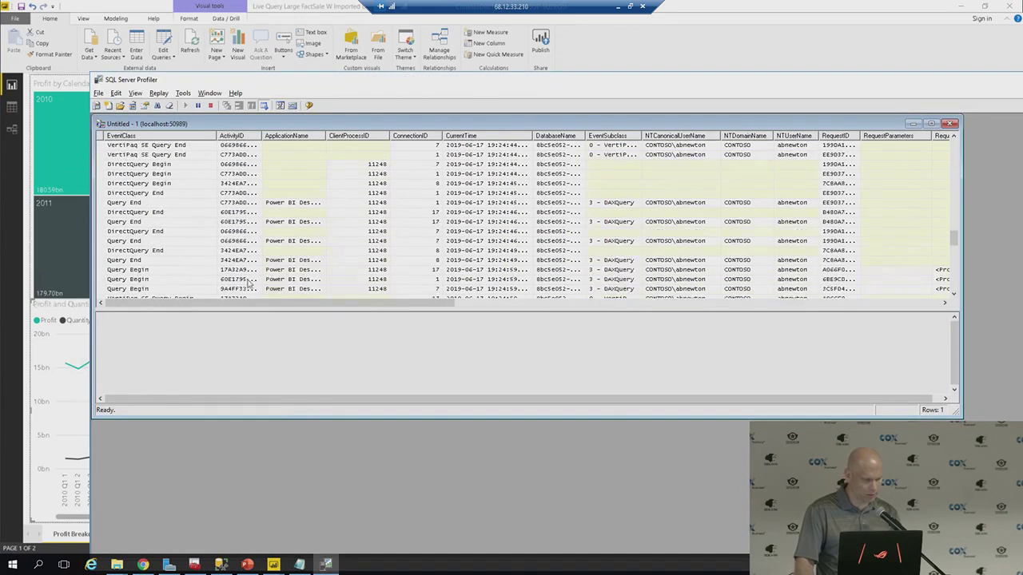
{"action": "scroll", "coordinate": [250, 284], "scroll_direction": "down", "scroll_amount": 5}
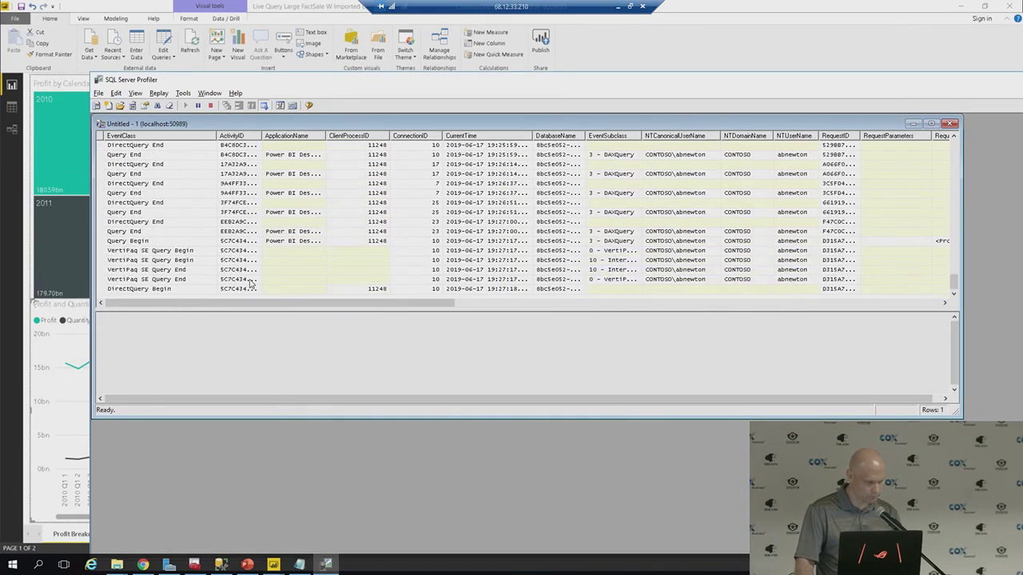
{"action": "left_click", "coordinate": [186, 279]}
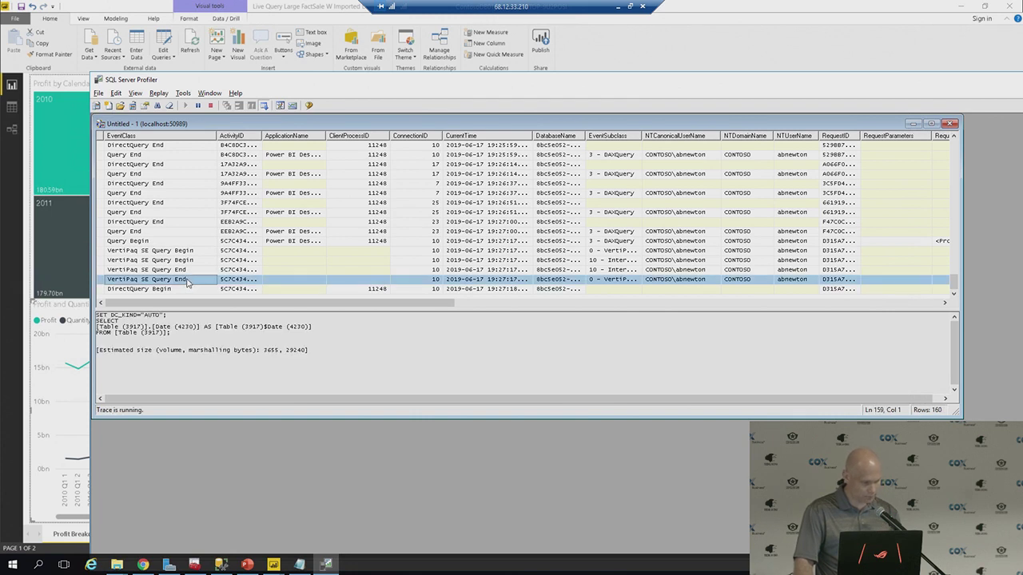
{"action": "left_click", "coordinate": [170, 291]}
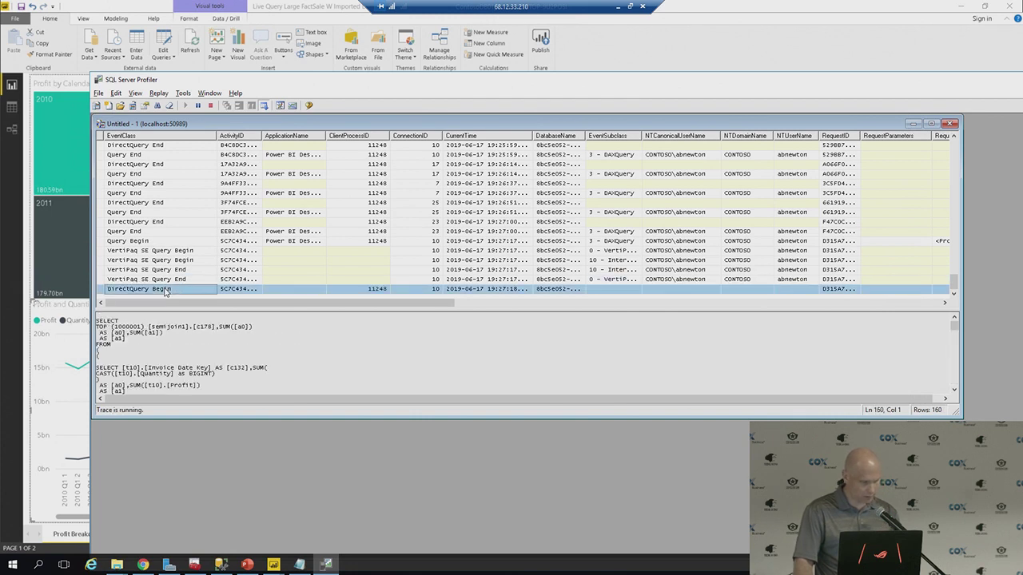
{"action": "left_click", "coordinate": [190, 336]}
{"action": "scroll", "coordinate": [200, 351], "scroll_direction": "down", "scroll_amount": 15}
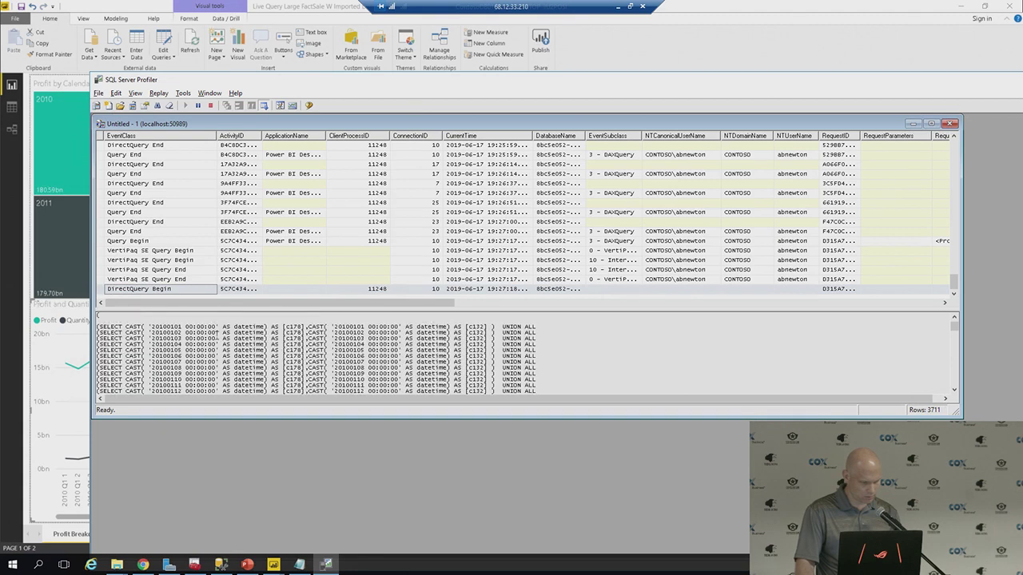
{"action": "scroll", "coordinate": [212, 343], "scroll_direction": "down", "scroll_amount": 1}
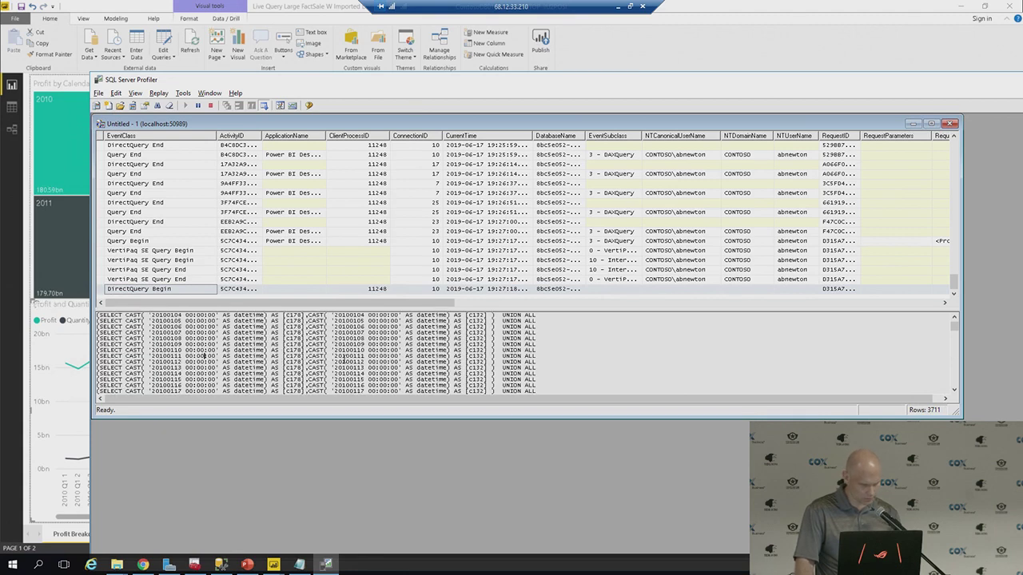
Copy the full DirectQuery statement over the old query in SQLQuery3.sql in Management Studio and review its date rows through to GROUP BY
{"action": "key", "text": "ctrl+a"}
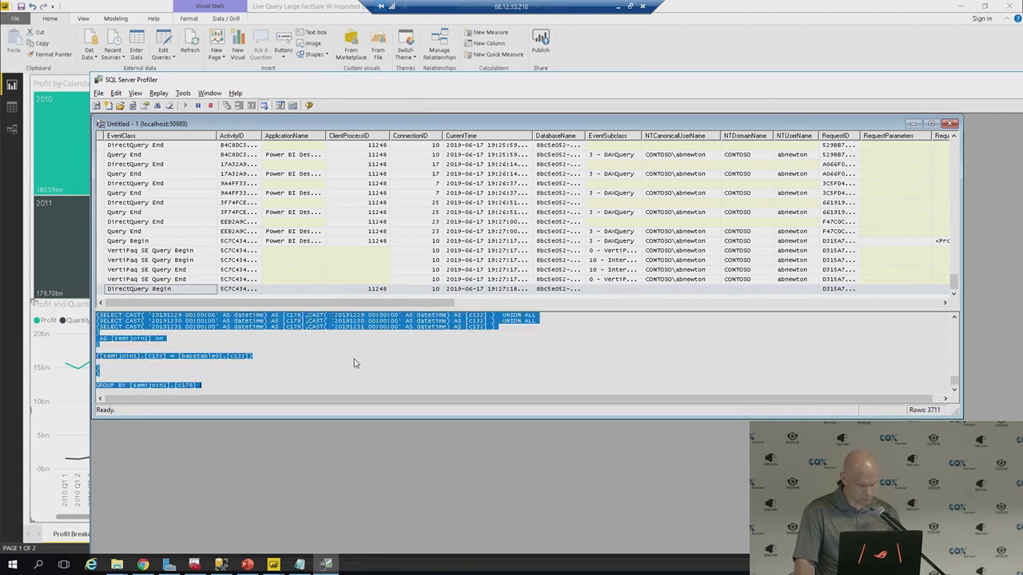
{"action": "key", "text": "super+Tab"}
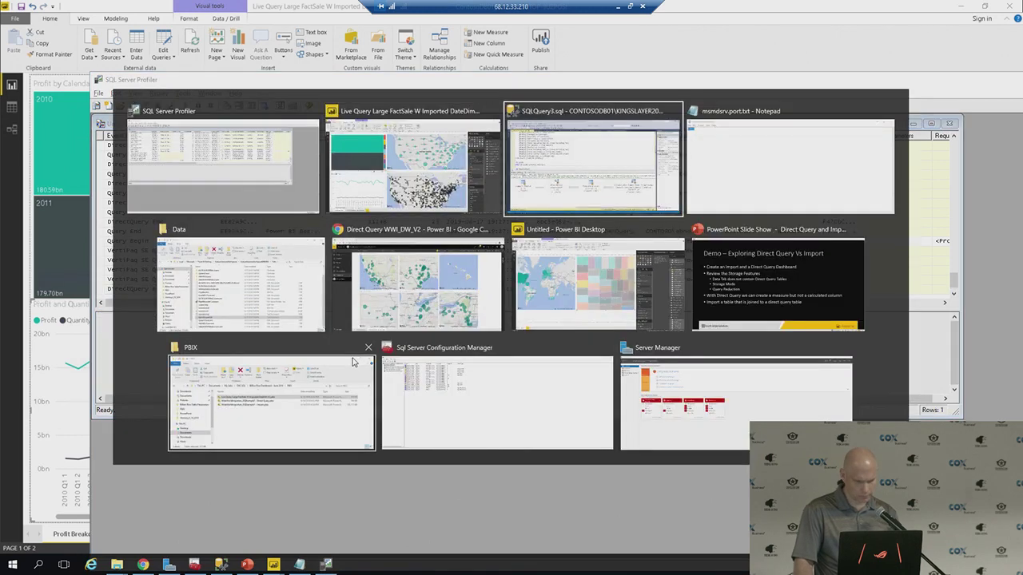
{"action": "key", "text": "Escape"}
{"action": "key", "text": "ctrl+a"}
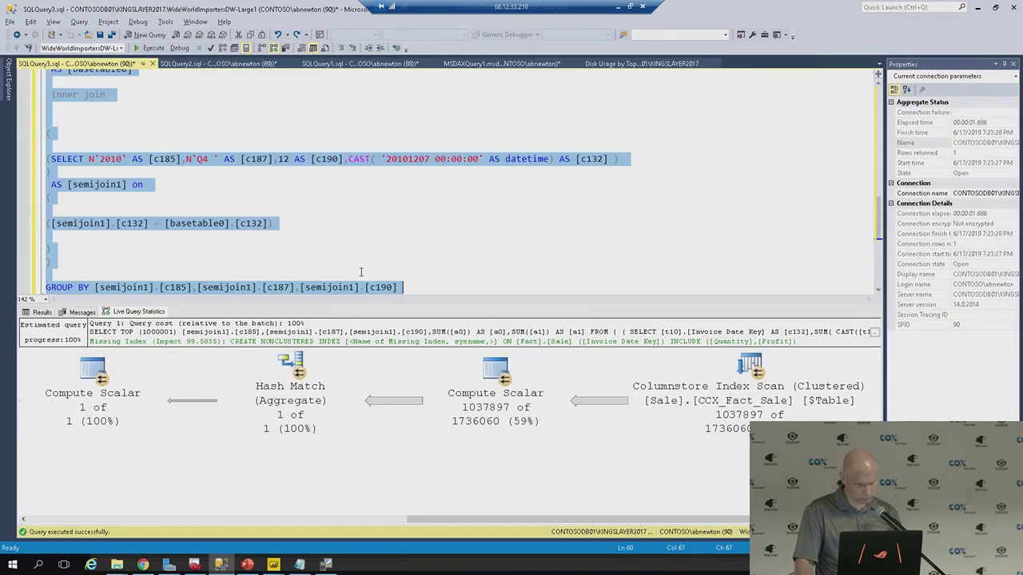
{"action": "left_click", "coordinate": [360, 273]}
{"action": "scroll", "coordinate": [351, 240], "scroll_direction": "up", "scroll_amount": 15}
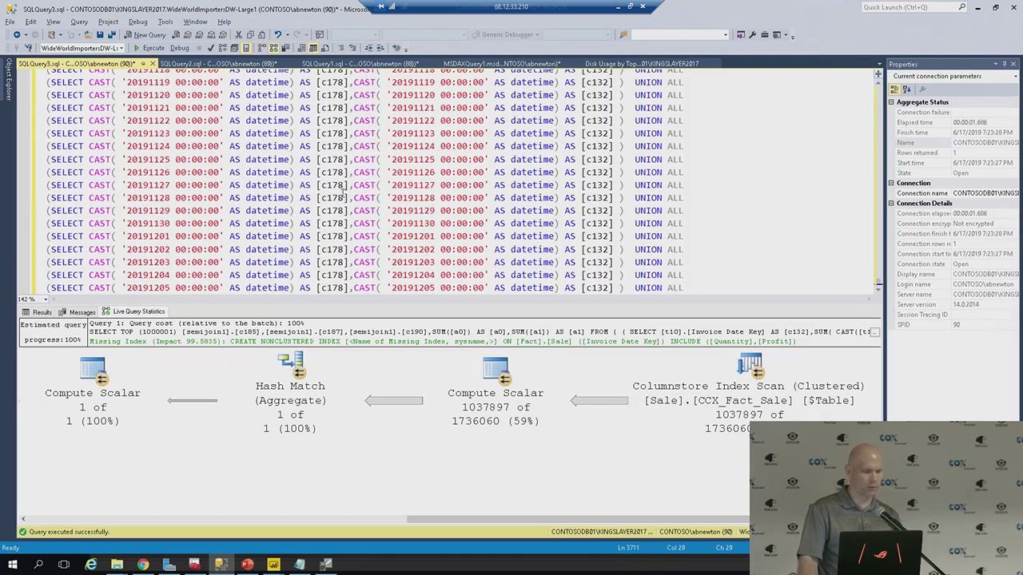
{"action": "scroll", "coordinate": [343, 194], "scroll_direction": "up", "scroll_amount": 8}
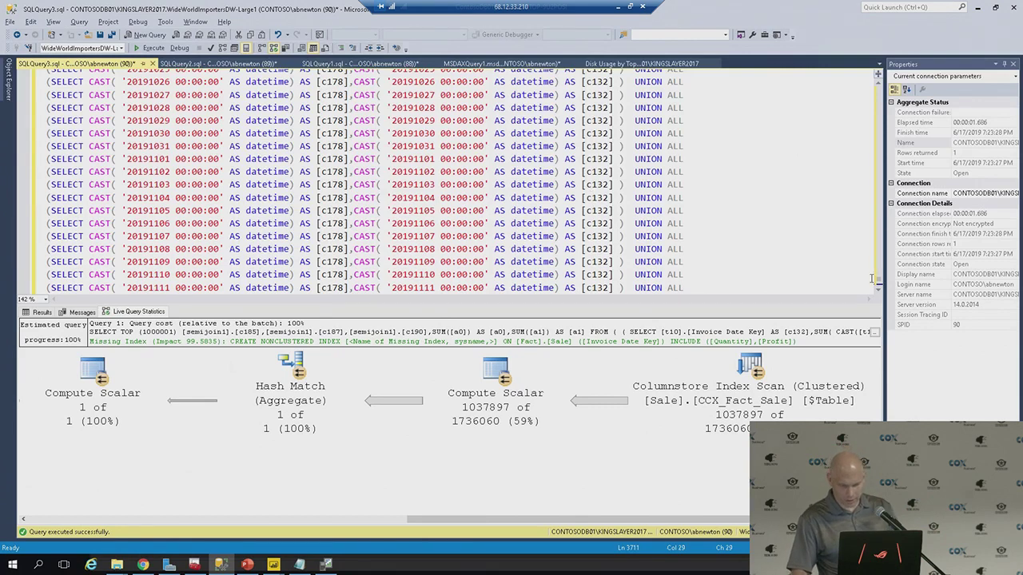
{"action": "left_click_drag", "start_coordinate": [888, 252], "coordinate": [857, 295]}
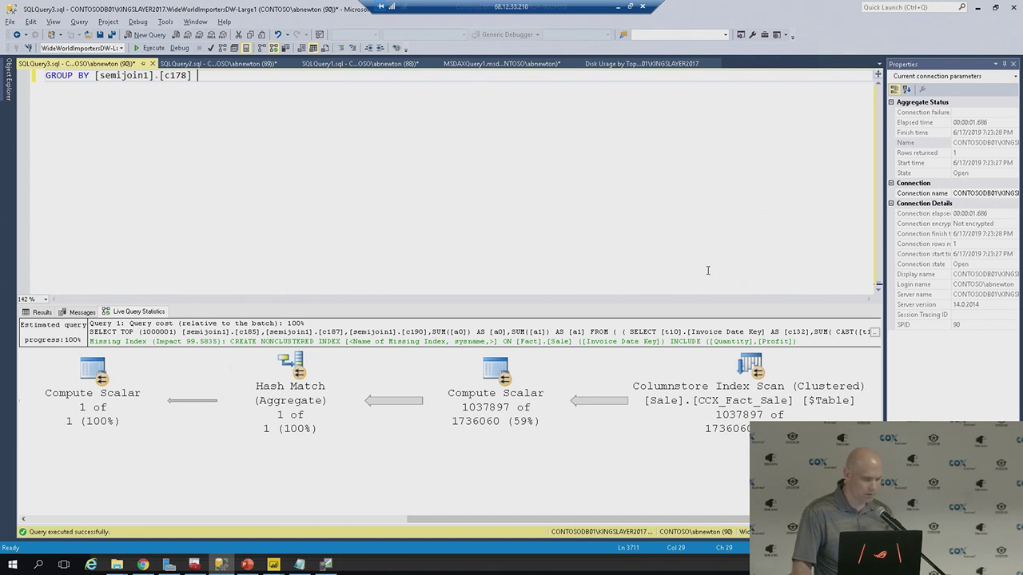
Execute the pasted date-level query on WideWorldImportersDW-Large1 and examine its live query plan through to the Columnstore Index Scan
{"action": "key", "text": "alt+q"}
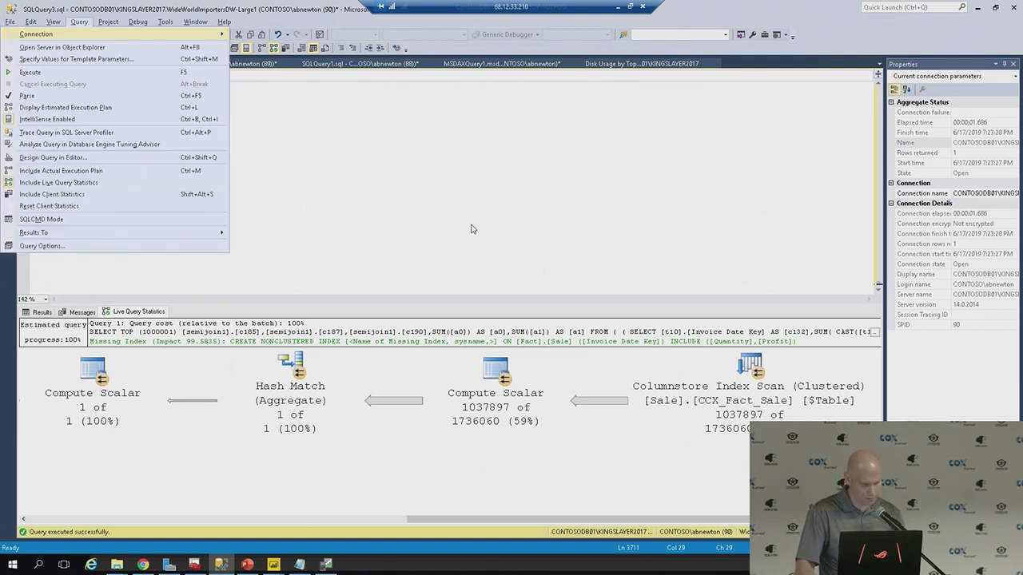
{"action": "key", "text": "x"}
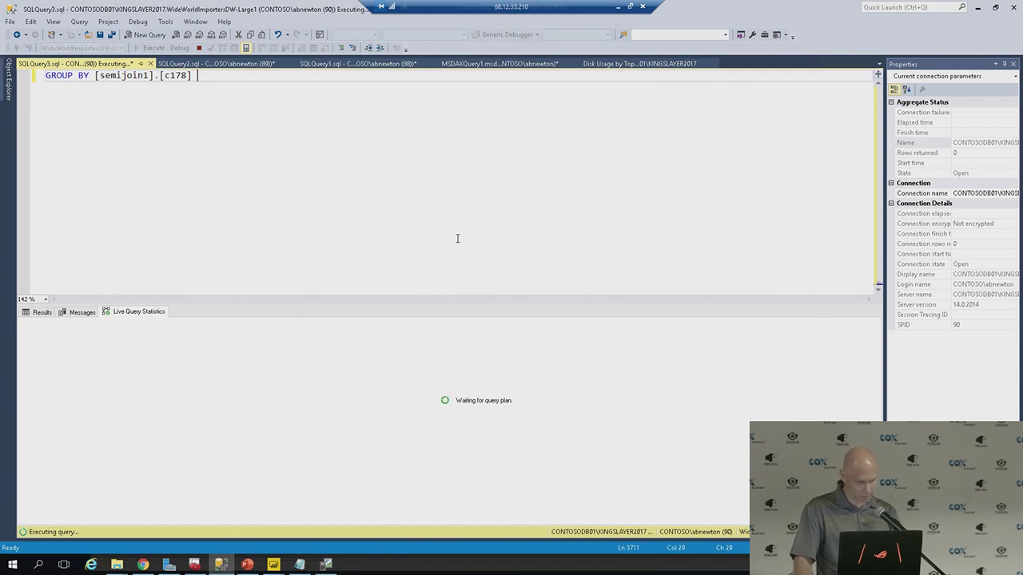
{"action": "key", "text": "alt+Tab"}
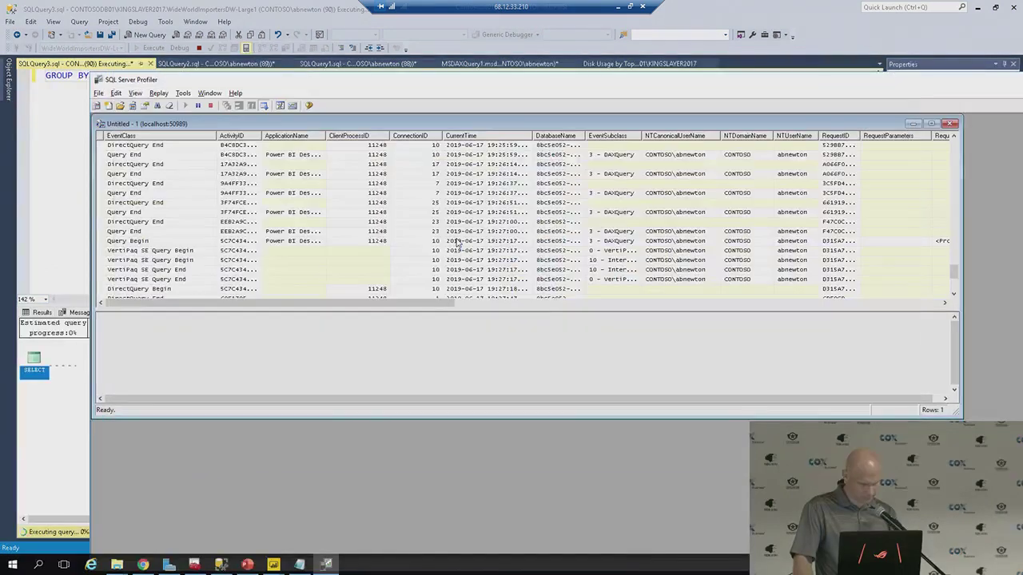
{"action": "key", "text": "alt+Tab"}
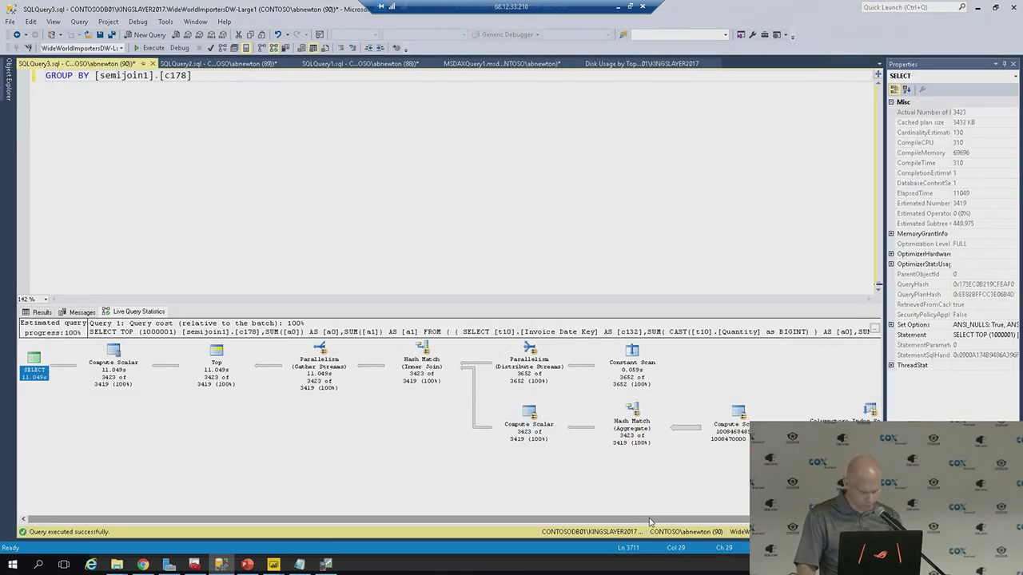
{"action": "left_click_drag", "start_coordinate": [650, 521], "coordinate": [736, 512]}
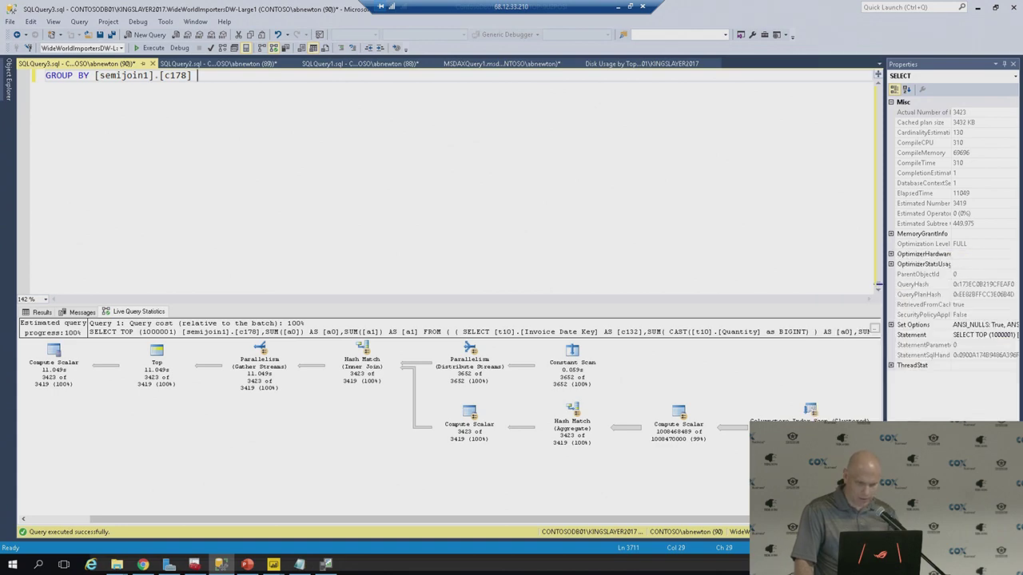
{"action": "mouse_move", "coordinate": [788, 411]}
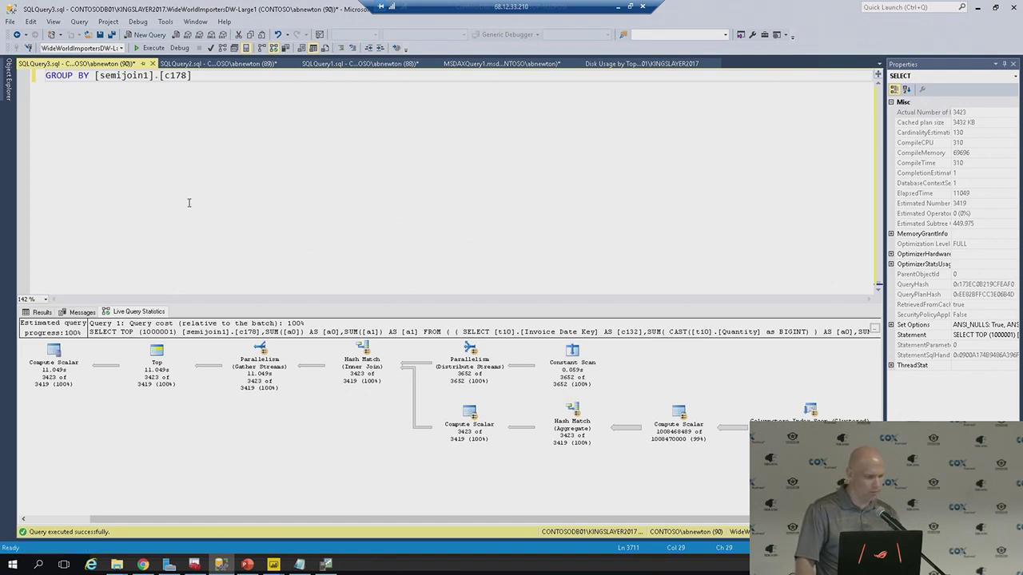
Re-execute the date-level query with live query statistics and review its UNION ALL list of dates
{"action": "scroll", "coordinate": [185, 206], "scroll_direction": "up", "scroll_amount": 2}
{"action": "key", "text": "alt+q"}
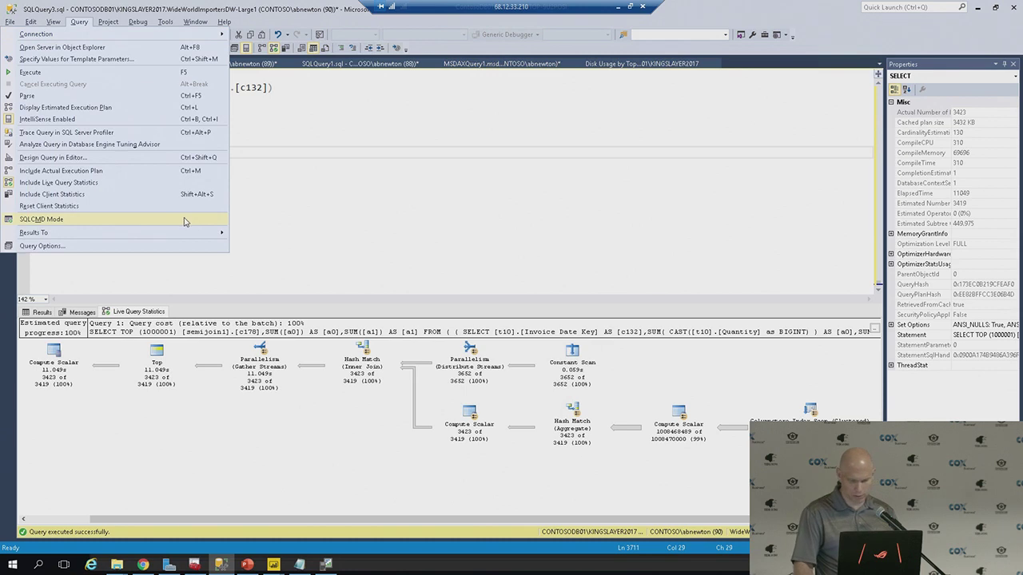
{"action": "key", "text": "F5"}
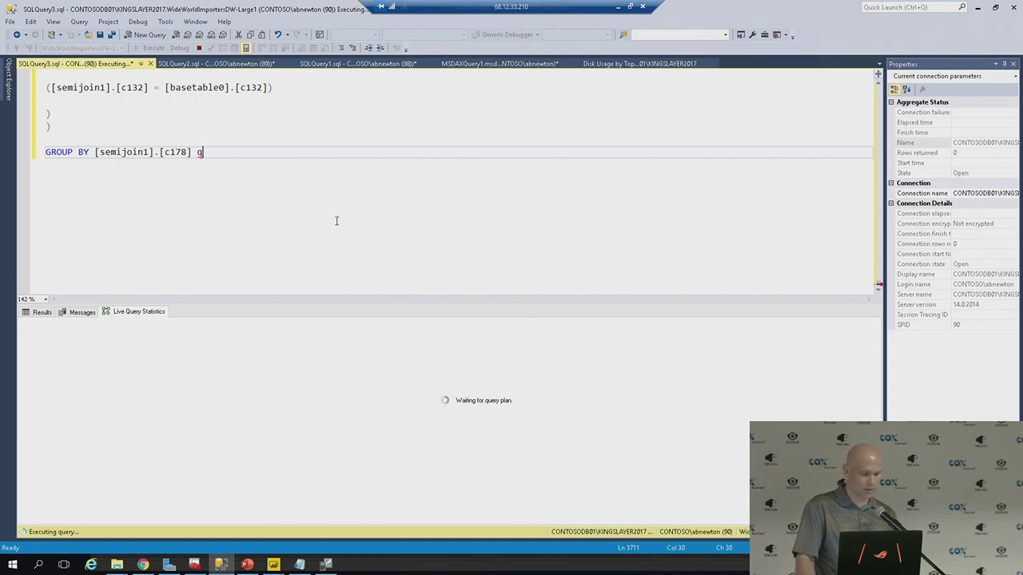
{"action": "scroll", "coordinate": [337, 220], "scroll_direction": "up", "scroll_amount": 10}
{"action": "scroll", "coordinate": [339, 223], "scroll_direction": "up", "scroll_amount": 5}
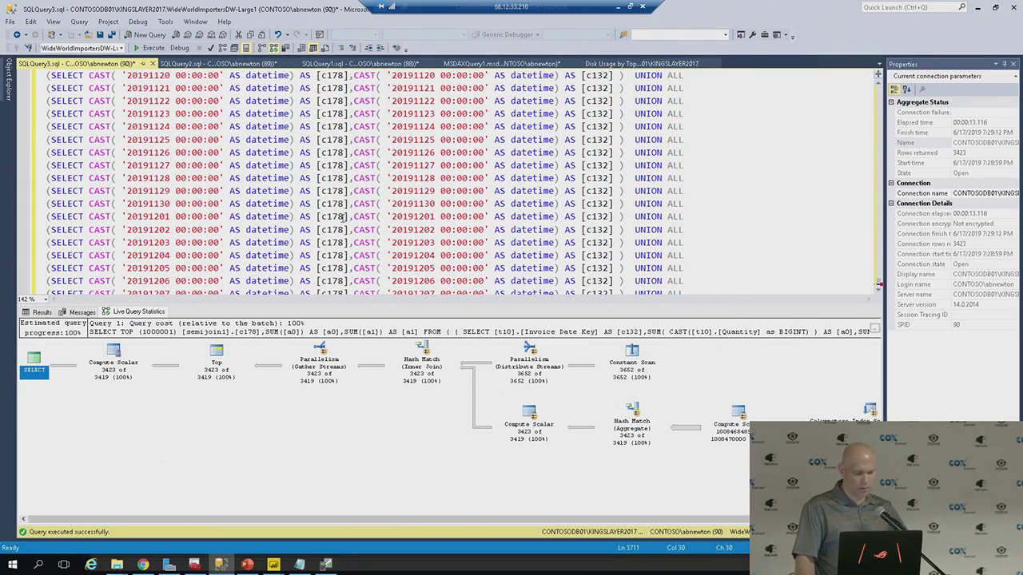
{"action": "scroll", "coordinate": [265, 230], "scroll_direction": "up", "scroll_amount": 7}
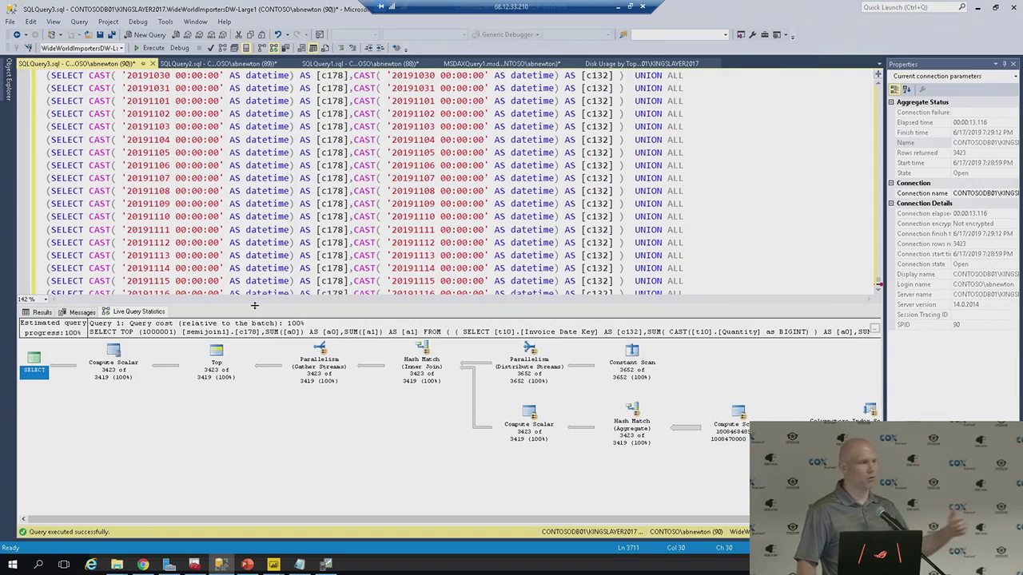
Switch to the PowerPoint slide show and advance through the Monitor Direct Query slide to the closing Thank You slide
{"action": "key", "text": "alt+Tab"}
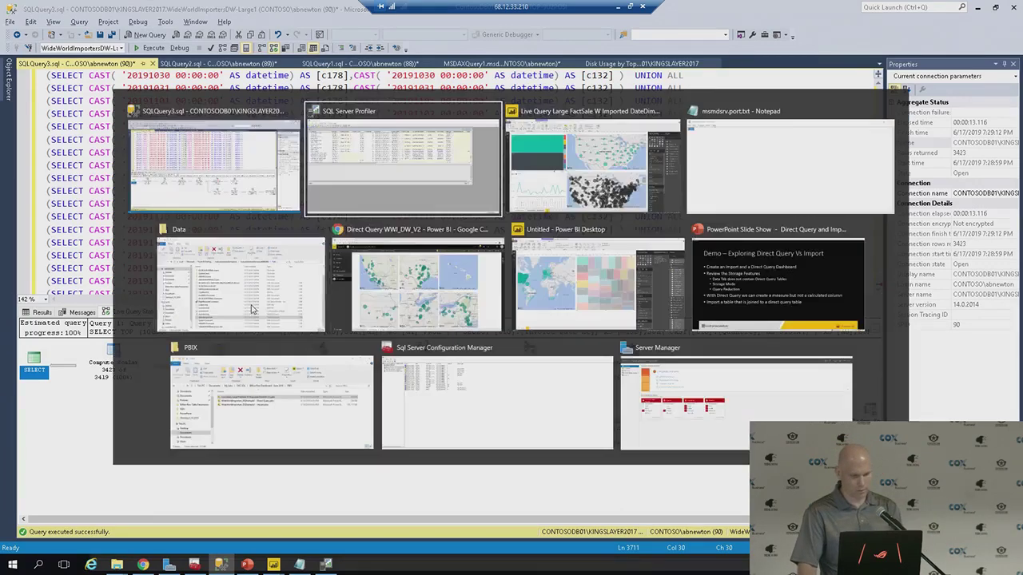
{"action": "key", "text": "Tab"}
{"action": "key", "text": "Tab"}
{"action": "key", "text": "Tab"}
{"action": "key", "text": "Tab"}
{"action": "key", "text": "Tab"}
{"action": "key", "text": "Tab"}
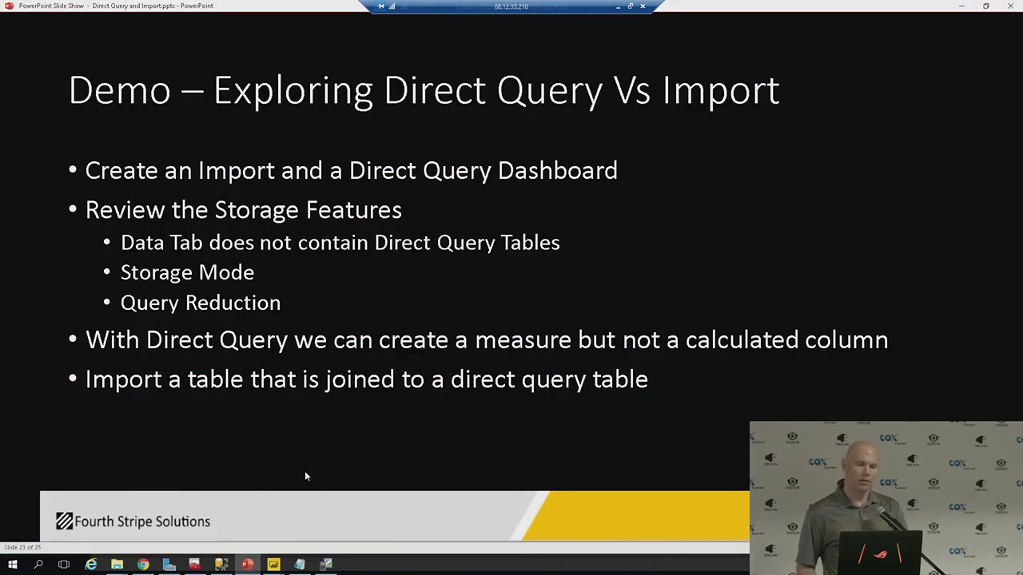
{"action": "left_click", "coordinate": [399, 343]}
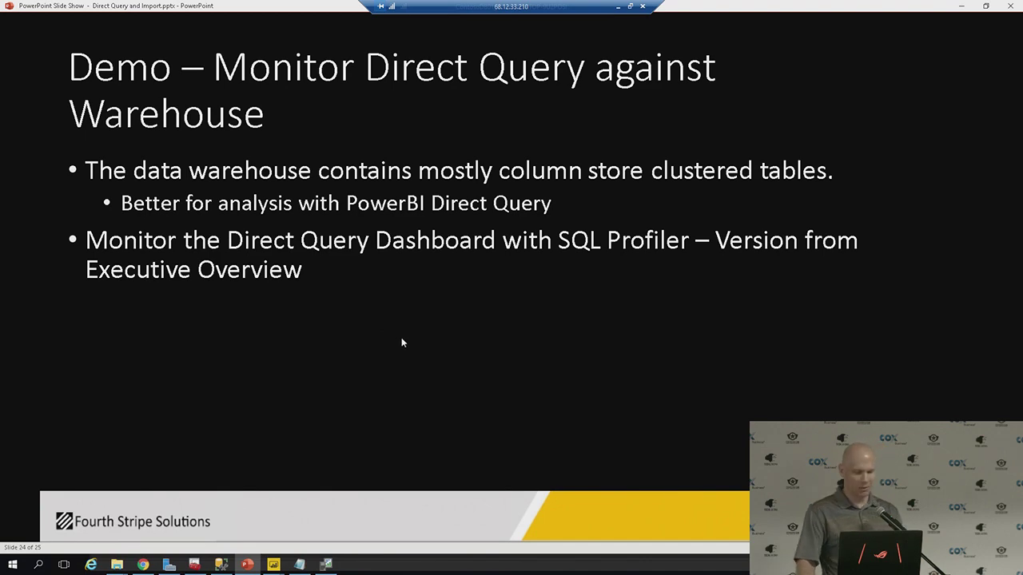
{"action": "left_click", "coordinate": [402, 342]}
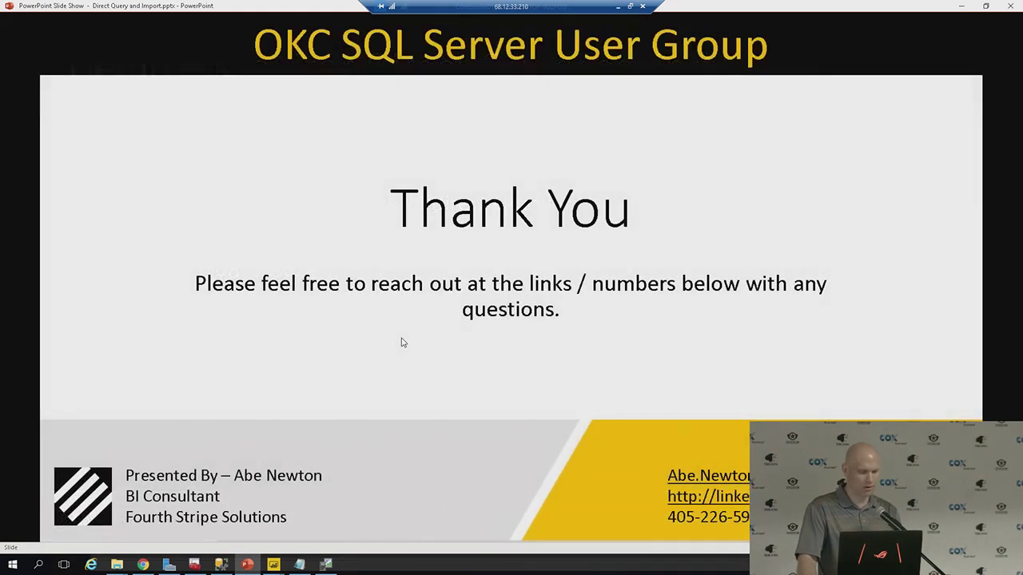
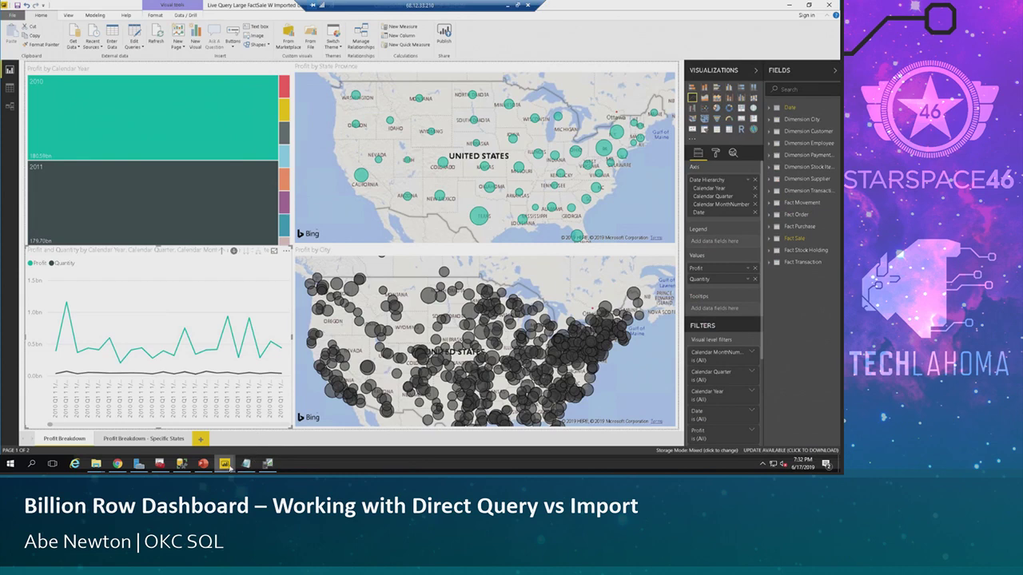
Switch to the untitled Power BI Desktop report and check the connectivity modes offered for a SQL Server source
{"action": "mouse_move", "coordinate": [225, 463]}
{"action": "left_click", "coordinate": [172, 427]}
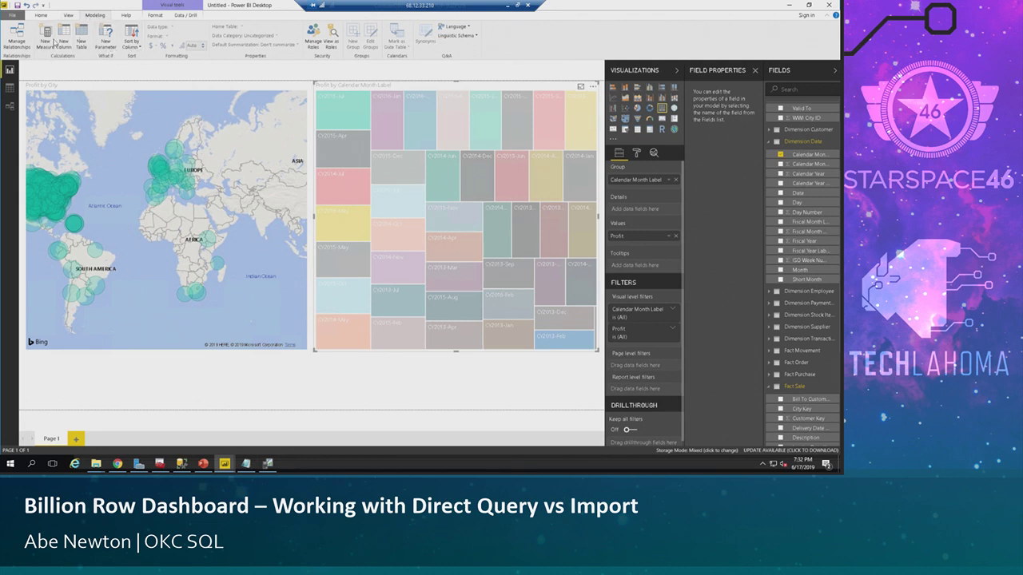
{"action": "left_click", "coordinate": [40, 15]}
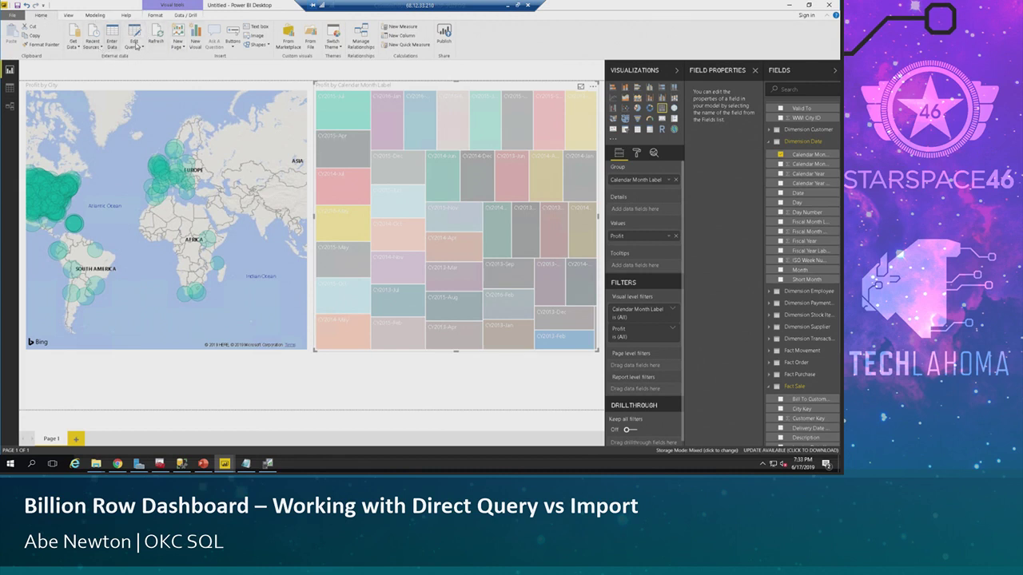
{"action": "left_click", "coordinate": [73, 48]}
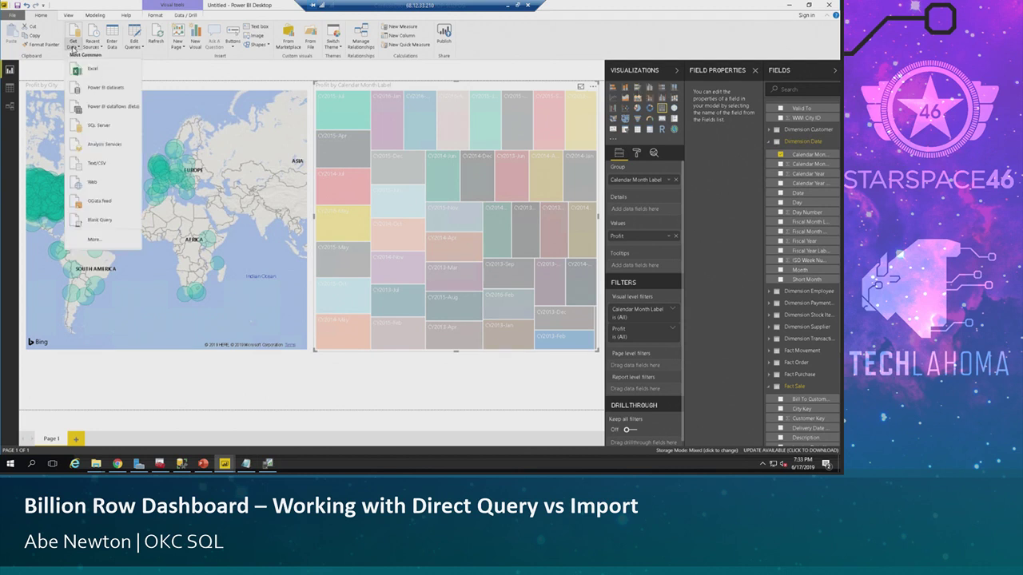
{"action": "left_click", "coordinate": [94, 127]}
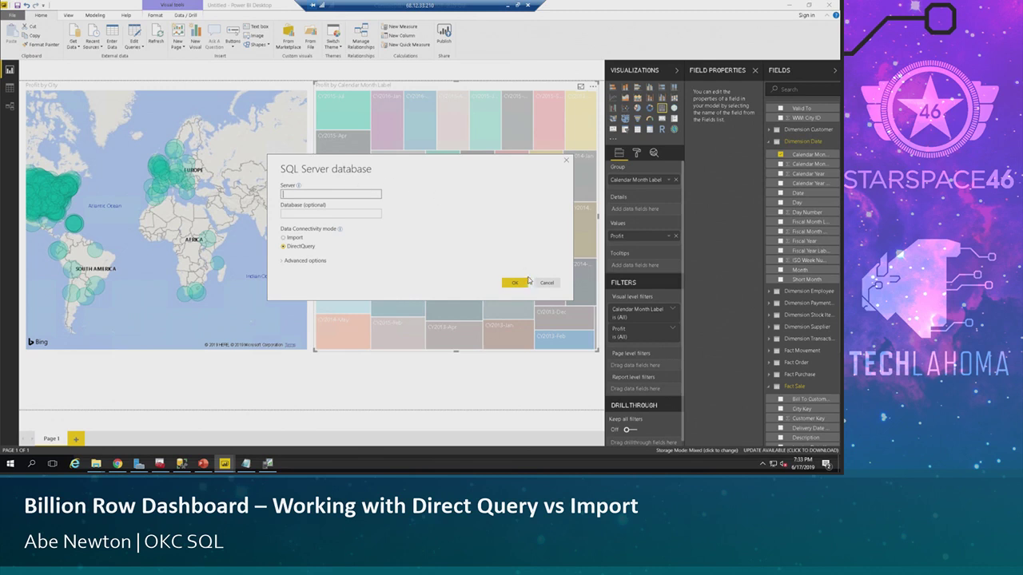
{"action": "left_click", "coordinate": [549, 285]}
Browse the full list of data connectors, narrow it to Database sources and start a SQL Server database connection
{"action": "left_click", "coordinate": [72, 44]}
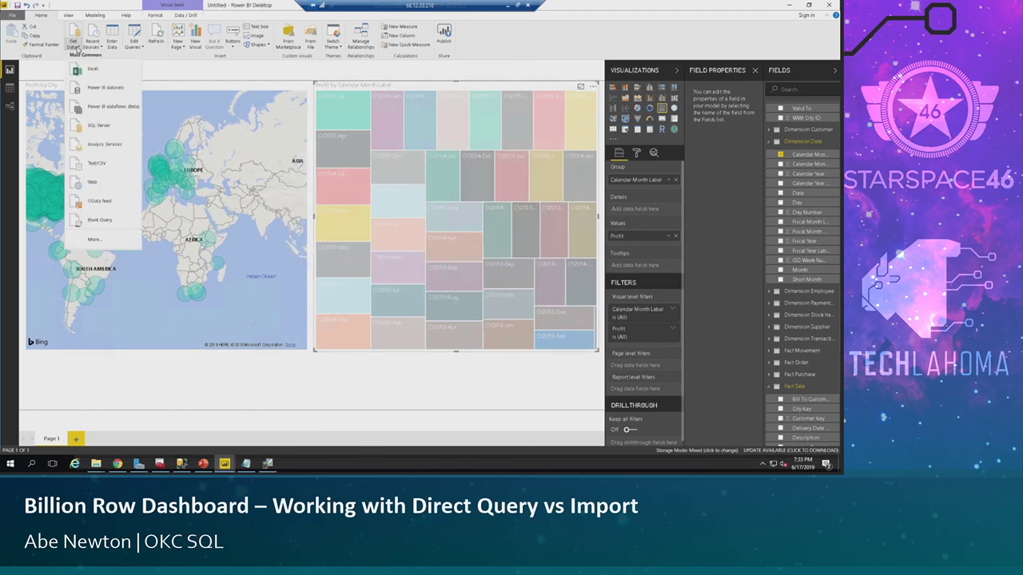
{"action": "left_click", "coordinate": [76, 34]}
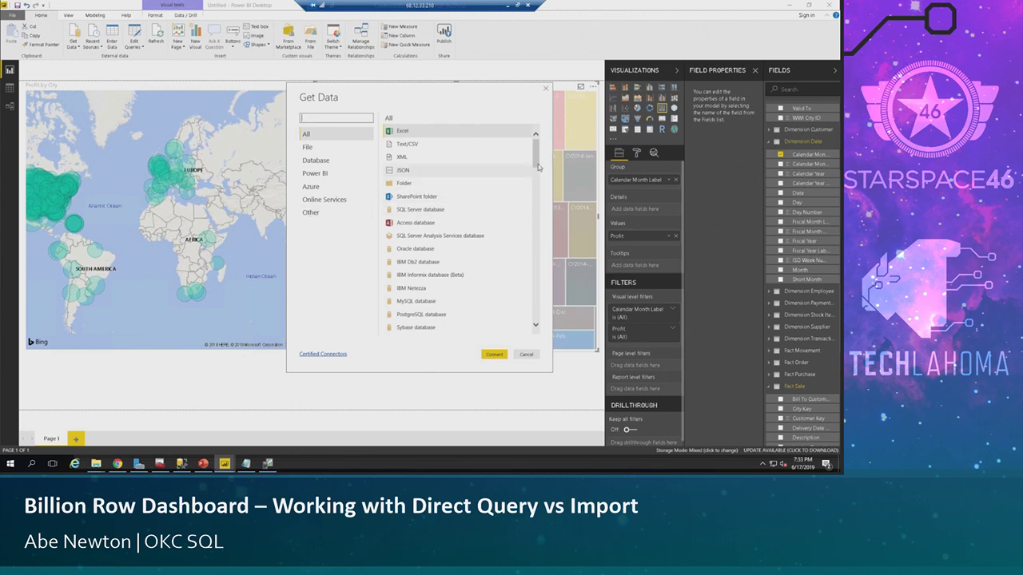
{"action": "mouse_move", "coordinate": [540, 153]}
{"action": "left_mouse_down"}
{"action": "mouse_move", "coordinate": [540, 166]}
{"action": "mouse_move", "coordinate": [540, 147]}
{"action": "left_mouse_up"}
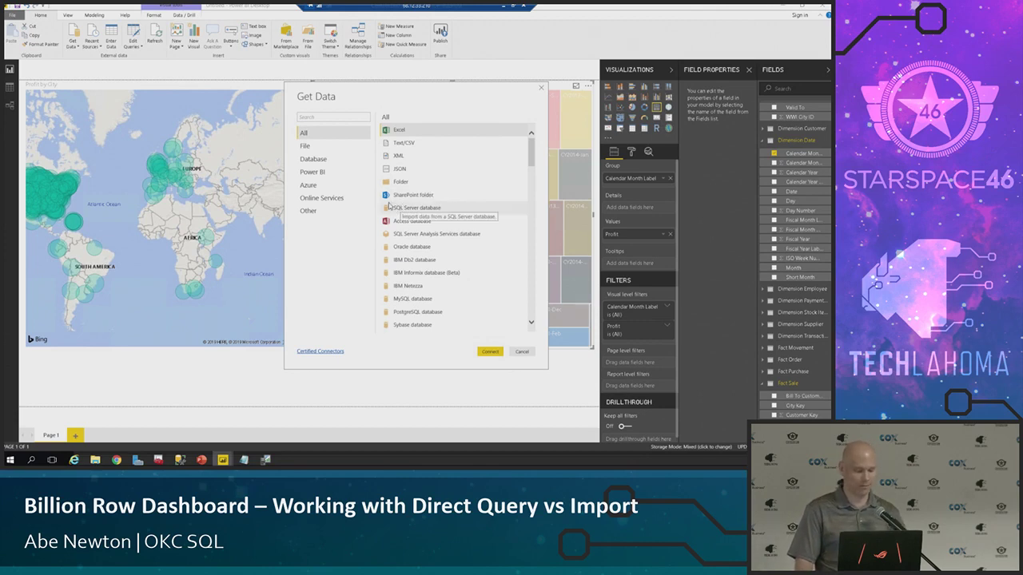
{"action": "scroll", "coordinate": [439, 192], "scroll_direction": "down", "scroll_amount": 1}
{"action": "scroll", "coordinate": [422, 198], "scroll_direction": "up", "scroll_amount": 1}
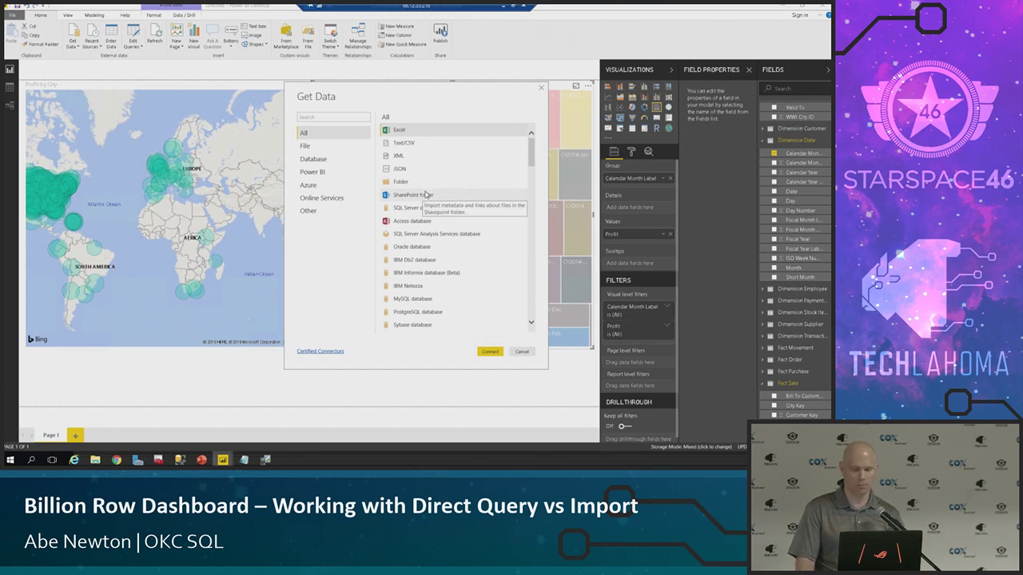
{"action": "left_click", "coordinate": [318, 163]}
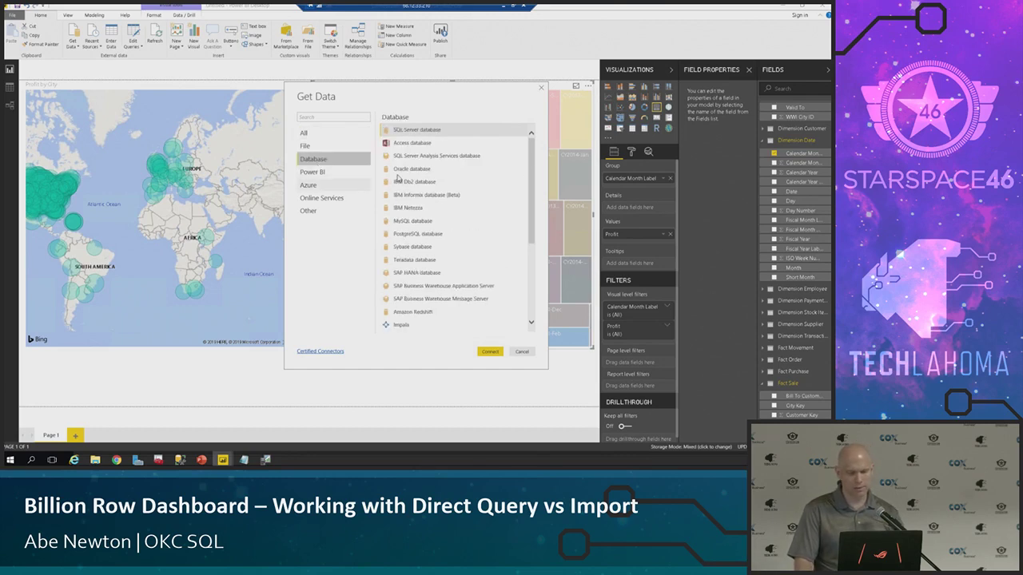
{"action": "left_click", "coordinate": [485, 353]}
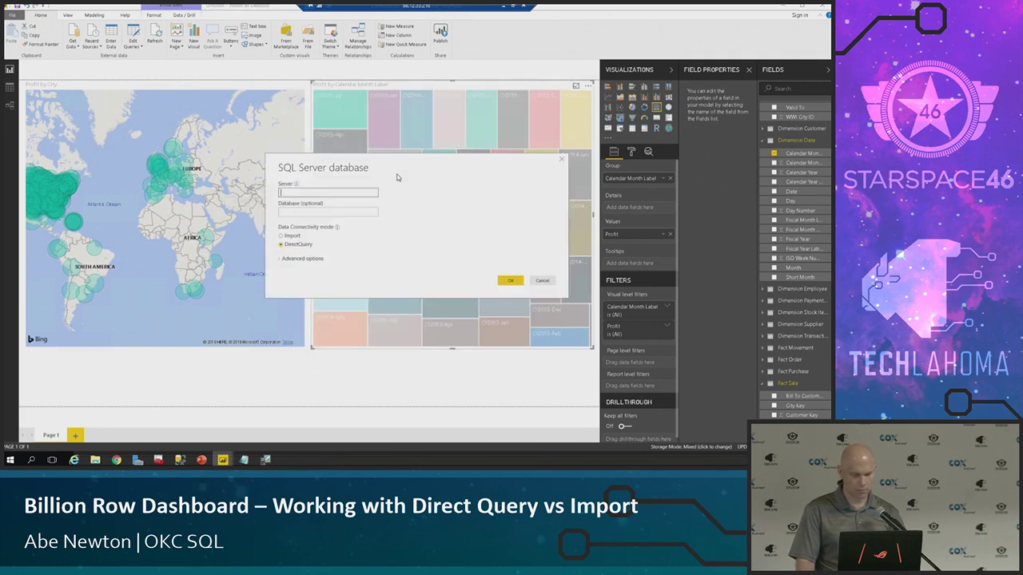
Switch to SQL Server Profiler, close the trace that is still running and exit Profiler
{"action": "key", "text": "alt+Tab"}
{"action": "key", "text": "alt+Tab"}
{"action": "key", "text": "alt+Tab"}
{"action": "key", "text": "alt+Tab"}
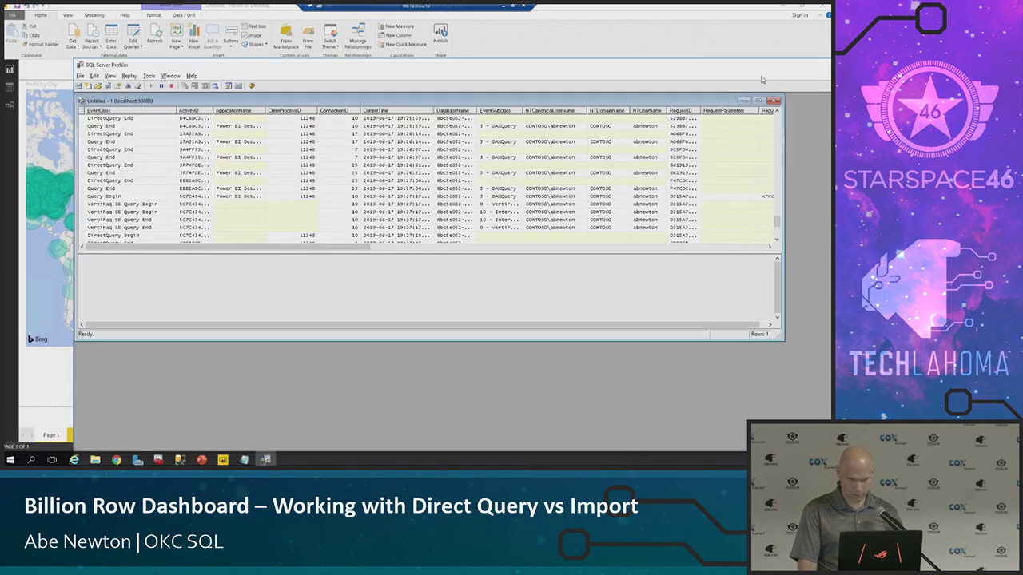
{"action": "left_click", "coordinate": [773, 101]}
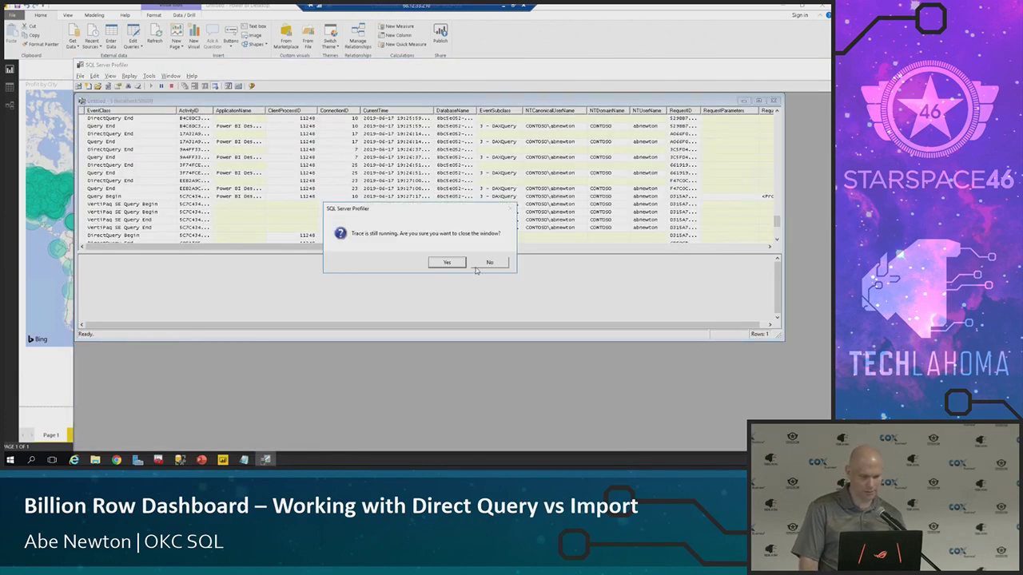
{"action": "left_click", "coordinate": [445, 263]}
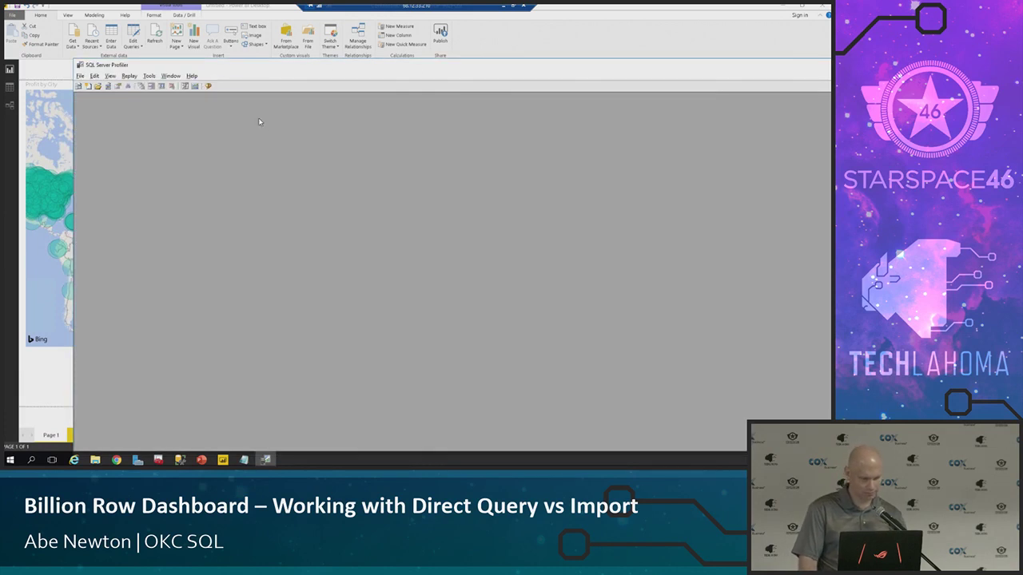
{"action": "double_click", "coordinate": [235, 63]}
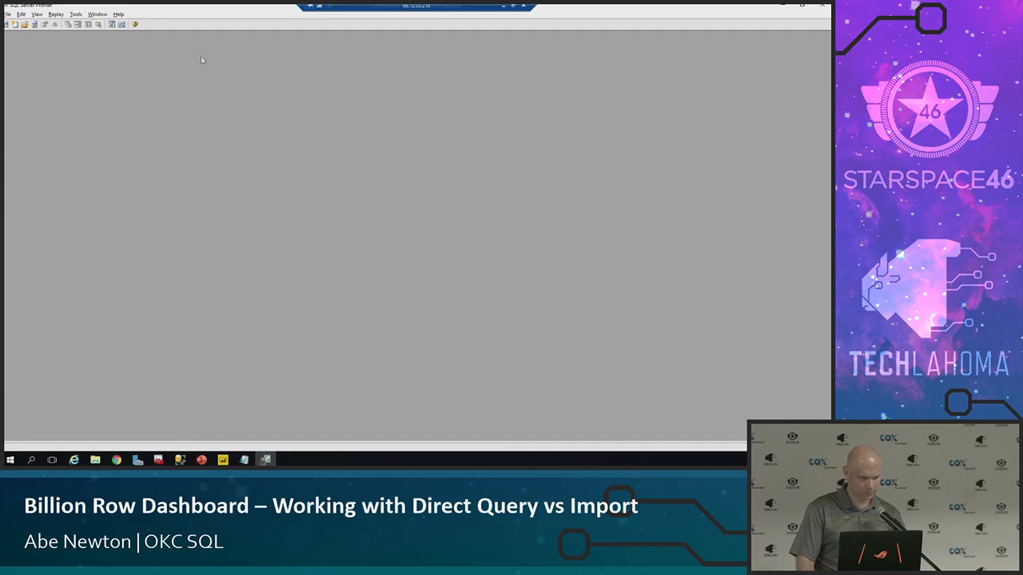
{"action": "left_click", "coordinate": [822, 5]}
Switch to Management Studio, pin Object Explorer open and select the CONTOSODB01\KINGSLAYER2017 server
{"action": "key", "text": "alt+Tab"}
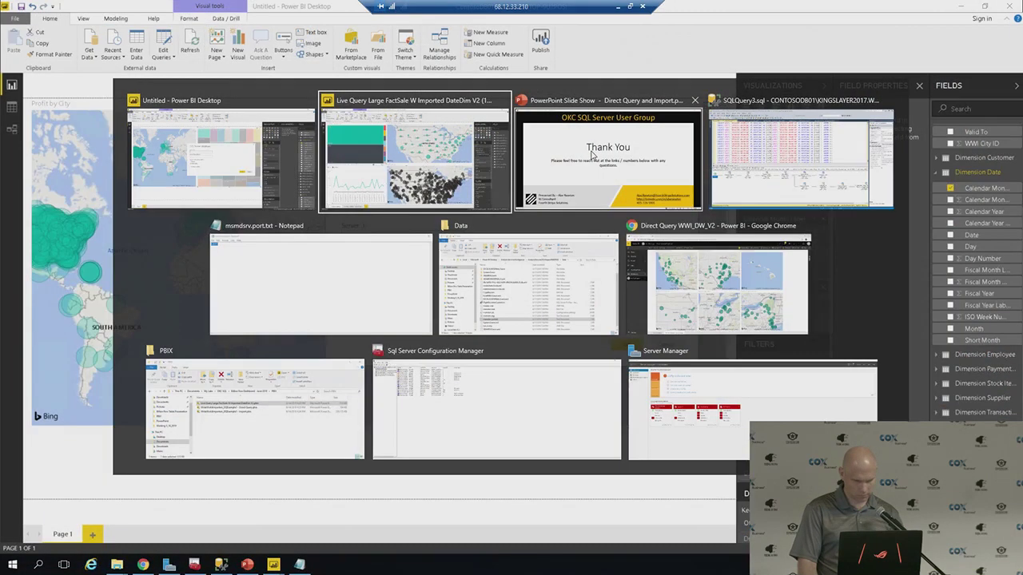
{"action": "key", "text": "alt+Tab"}
{"action": "key", "text": "alt+Tab"}
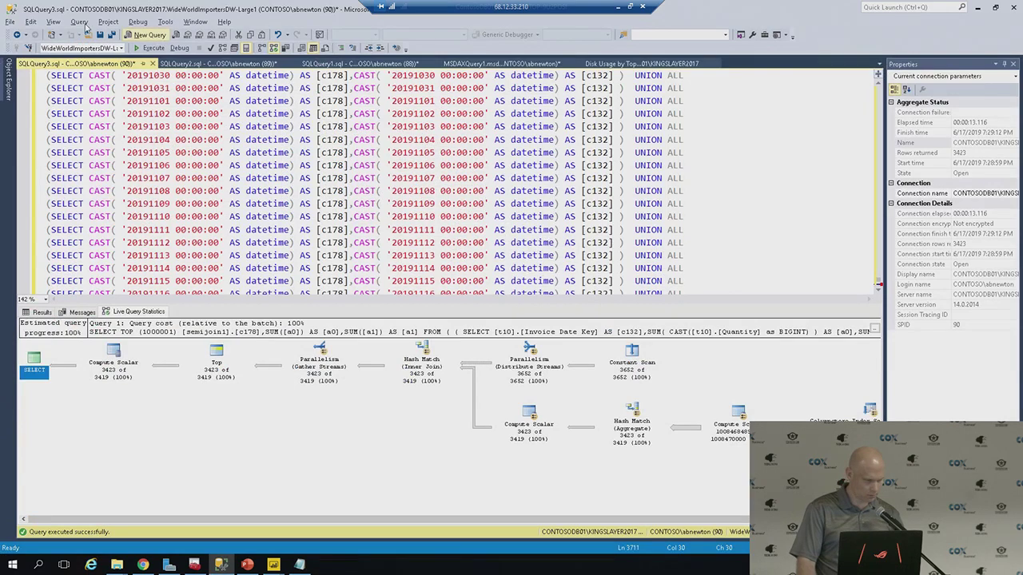
{"action": "left_click", "coordinate": [9, 80]}
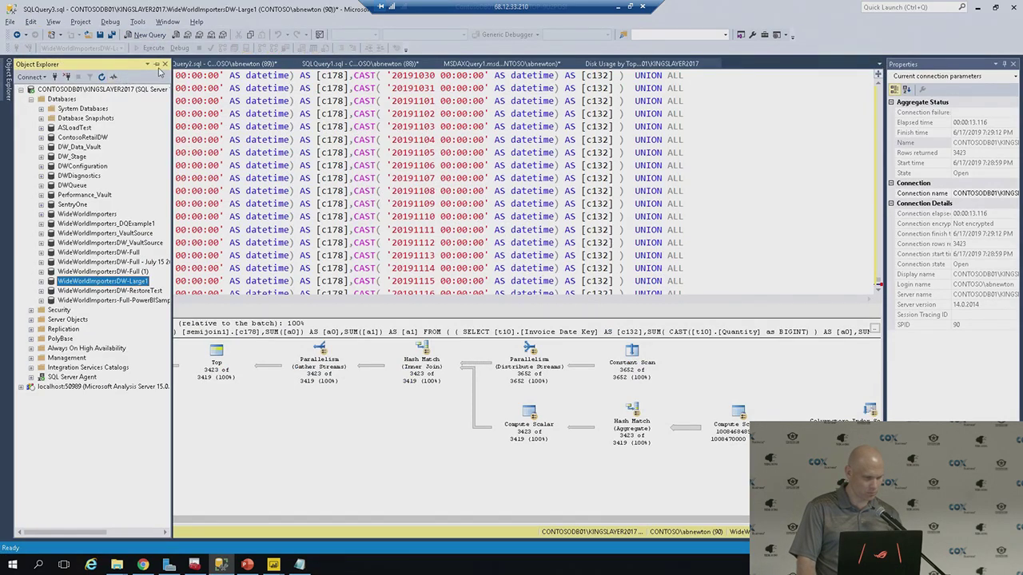
{"action": "left_click", "coordinate": [157, 64]}
{"action": "left_click", "coordinate": [79, 90]}
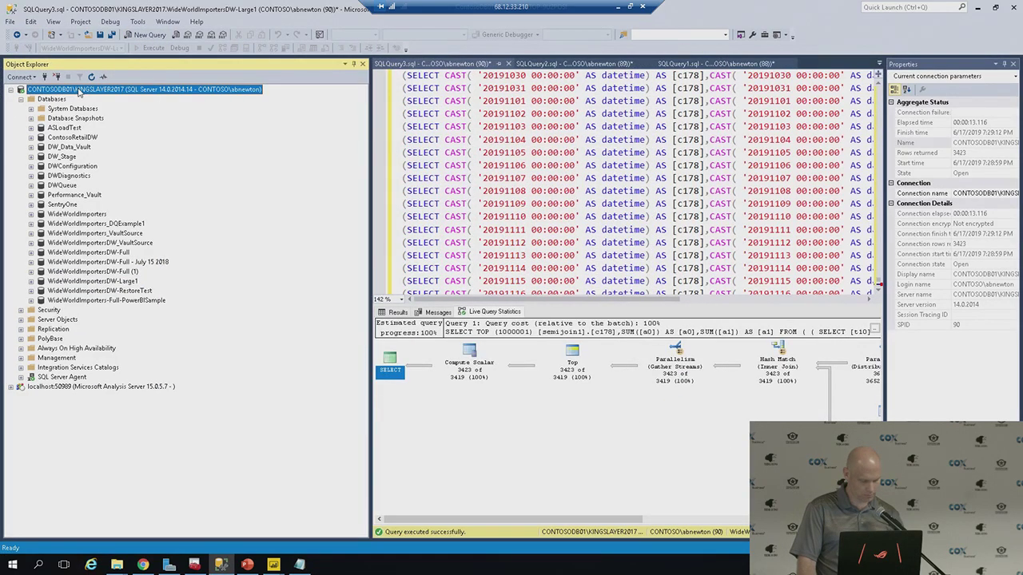
Open the properties of the CONTOSODB01\KINGSLAYER2017 server and select its full name for copying
{"action": "key", "text": "alt+Tab"}
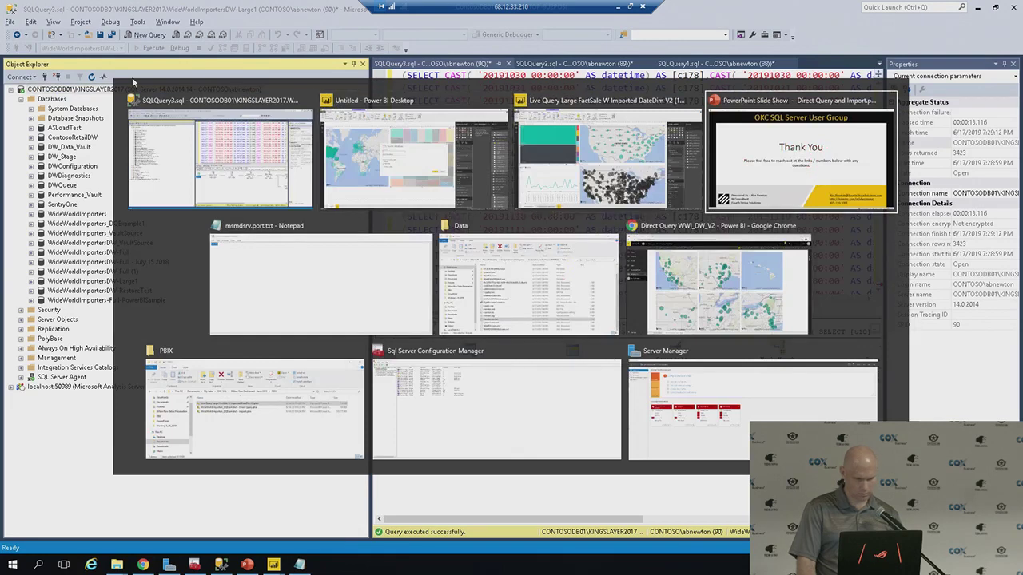
{"action": "left_click", "coordinate": [388, 156]}
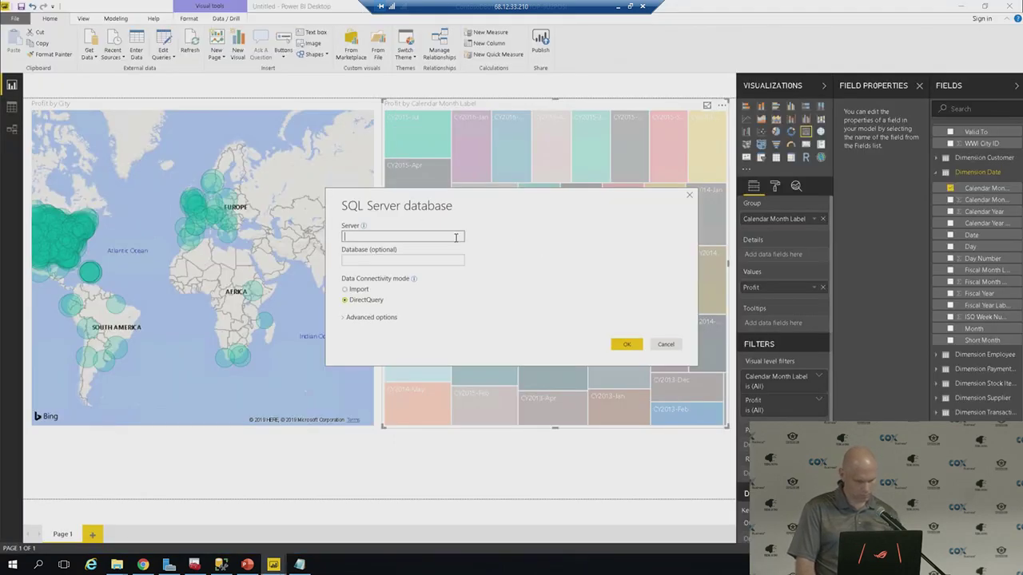
{"action": "key", "text": "alt+Tab"}
{"action": "right_click", "coordinate": [229, 95]}
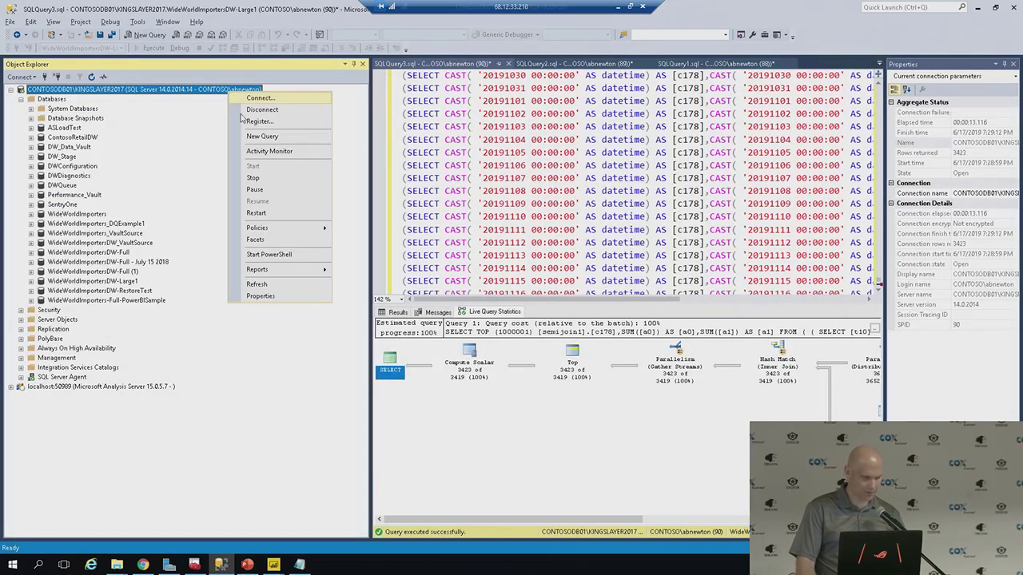
{"action": "left_click", "coordinate": [260, 297]}
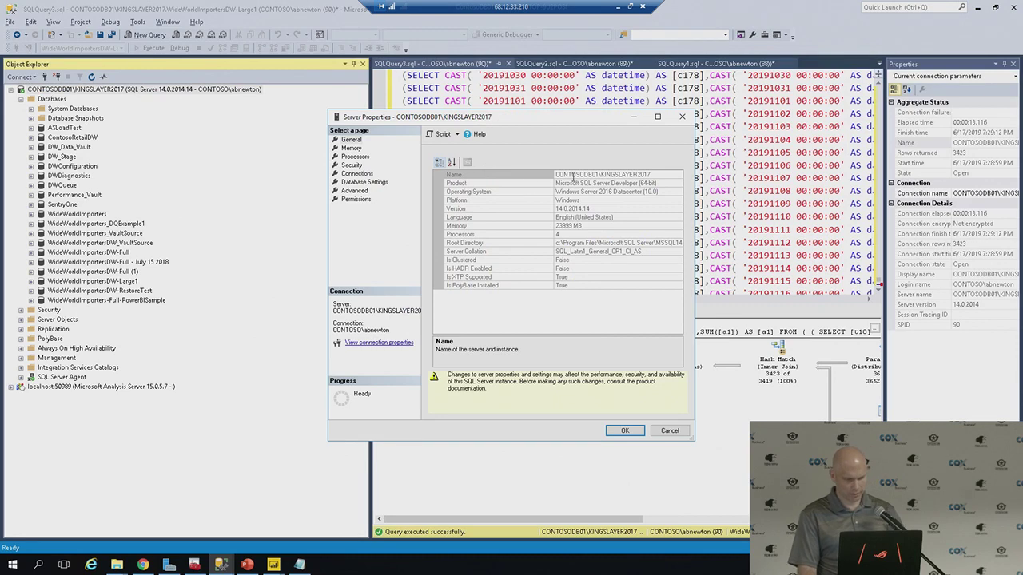
{"action": "left_click", "coordinate": [572, 183]}
{"action": "left_click", "coordinate": [575, 175]}
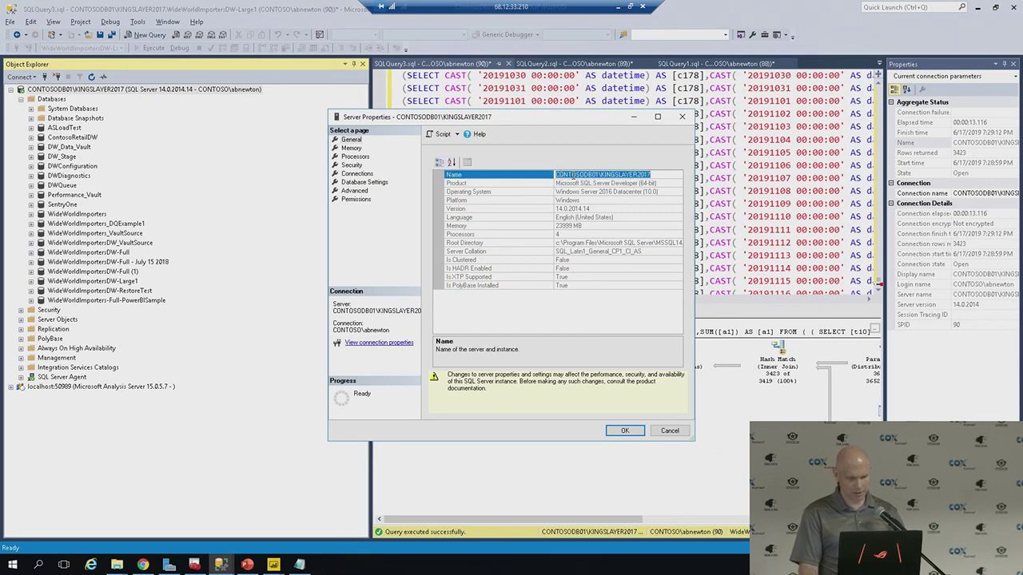
Return to Power BI Desktop and set the SQL Server connection's server to CONTOSODB01\KINGSLAYER2017
{"action": "key", "text": "alt+Tab"}
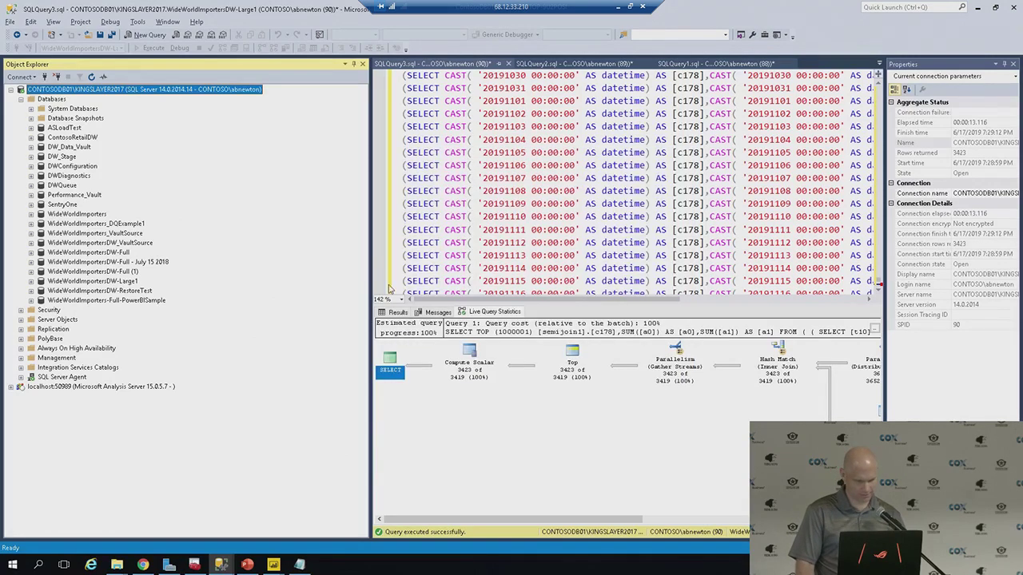
{"action": "key", "text": "alt+Tab"}
{"action": "key", "text": "alt+Tab"}
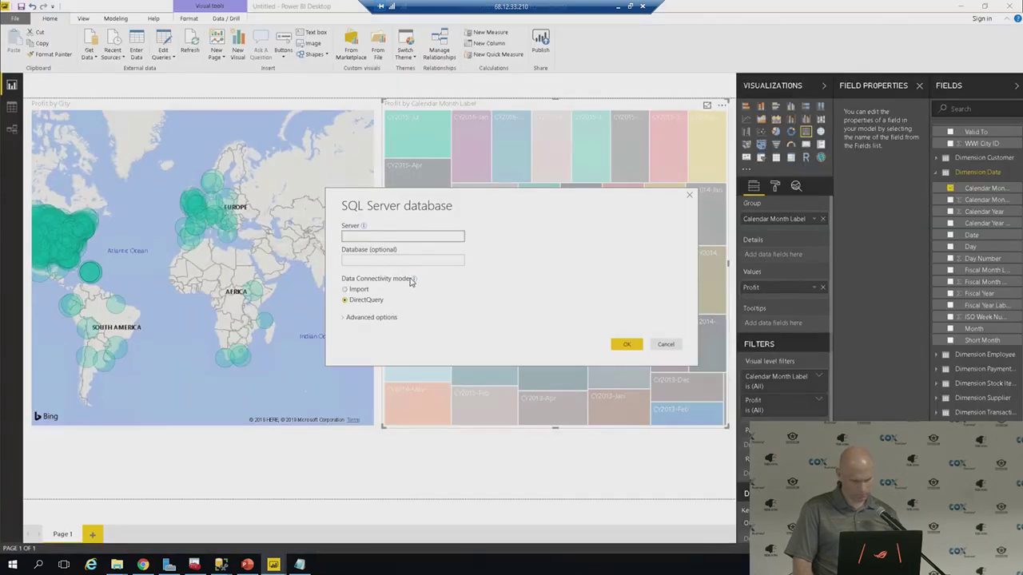
{"action": "type", "text": "CONTOSODB01\\KINGSLAYER2017"}
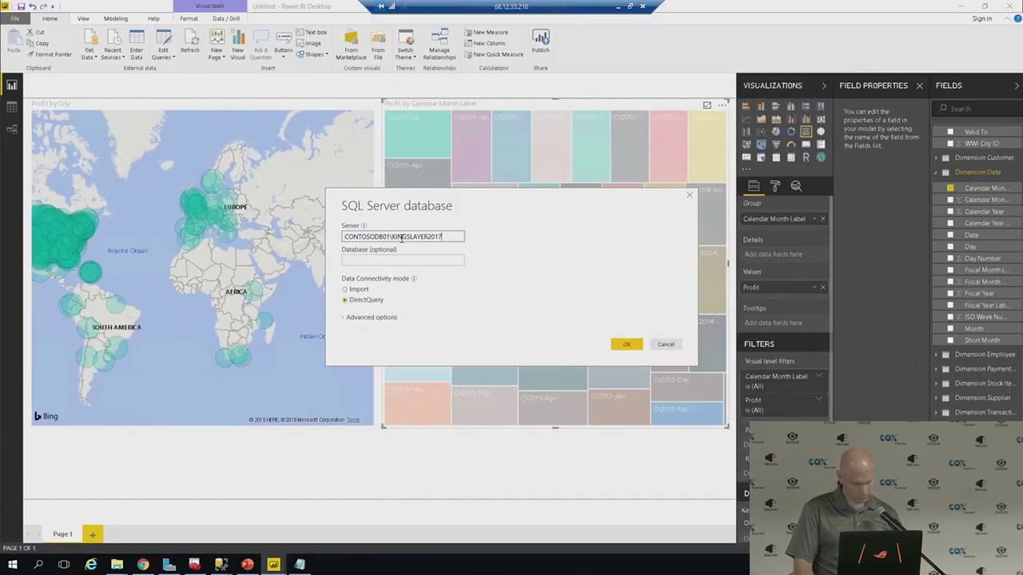
Switch to Management Studio, expand the WideWorldImporters database in Object Explorer and select the WideWorldImportersDW-Full database
{"action": "key", "text": "alt+Tab"}
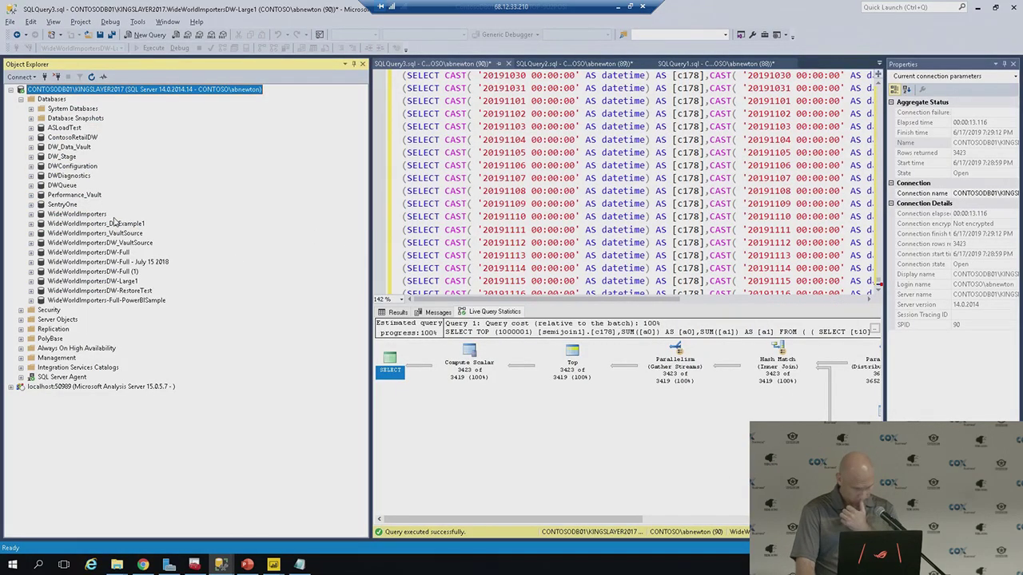
{"action": "double_click", "coordinate": [68, 216]}
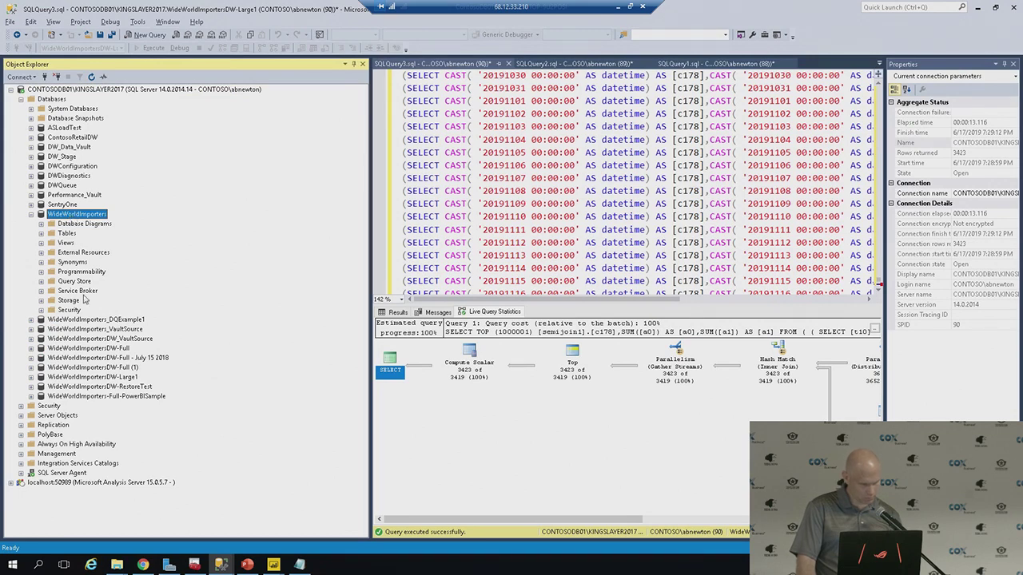
{"action": "left_click", "coordinate": [109, 351]}
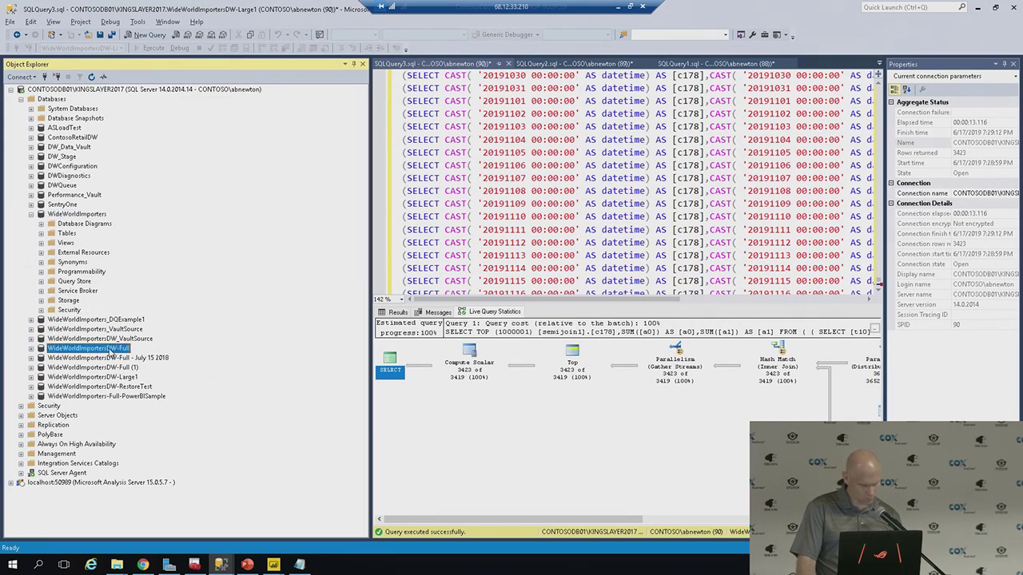
Return to Power BI Desktop and set the SQL Server connection's database to WideWorldImportersDW-Full
{"action": "key", "text": "alt+Tab"}
{"action": "left_click", "coordinate": [399, 261]}
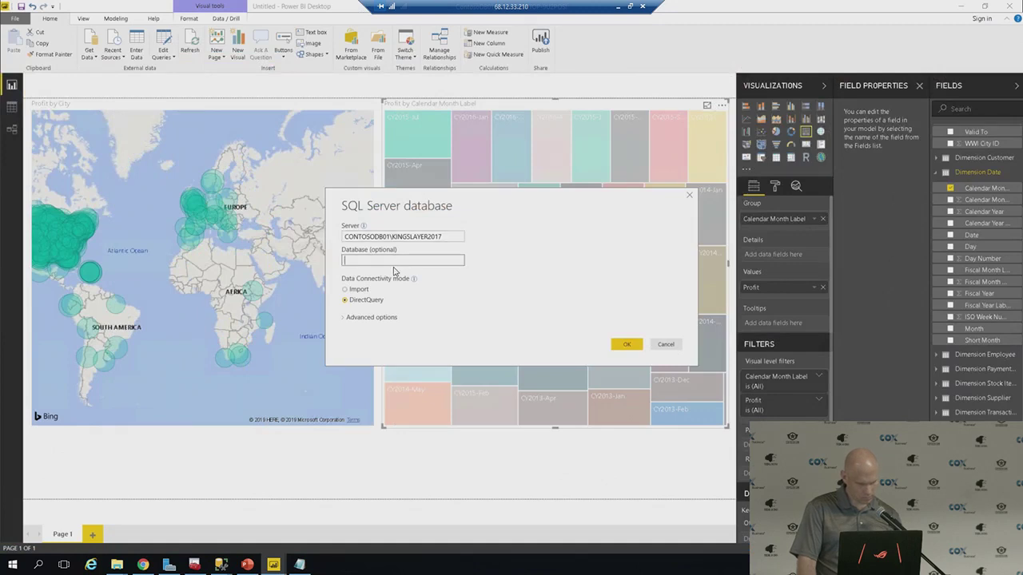
{"action": "type", "text": "[WideWorldImportersDW-Full]"}
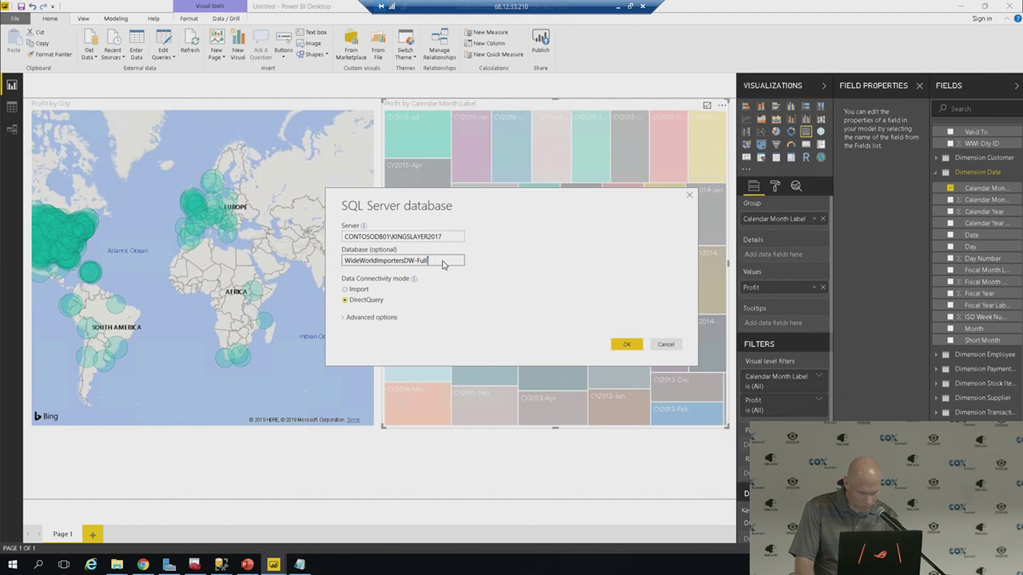
Try to connect in Import mode with the SQL statement "seledct * from fact.sale" and retry the connection
{"action": "left_click", "coordinate": [363, 292]}
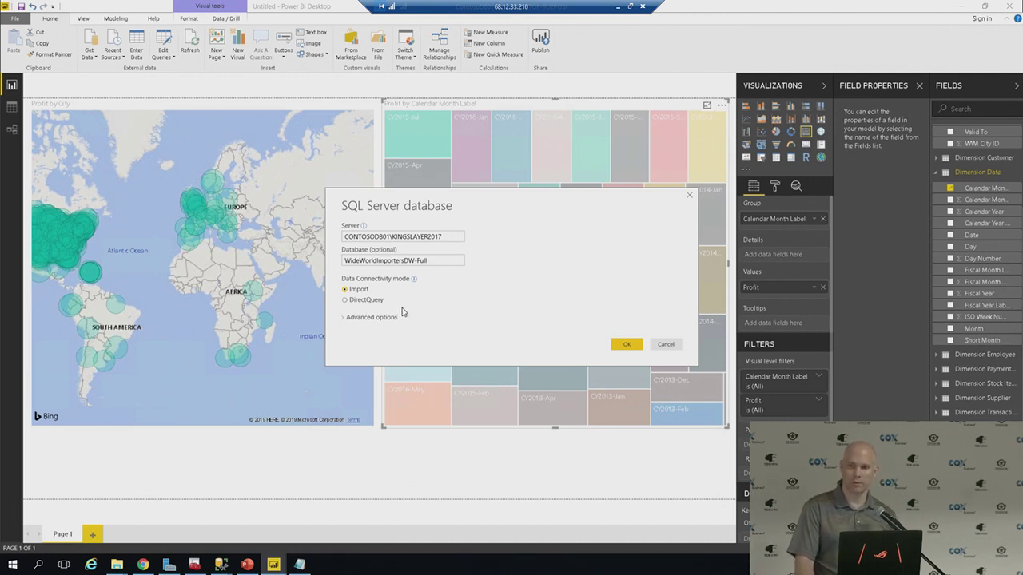
{"action": "left_click", "coordinate": [370, 320]}
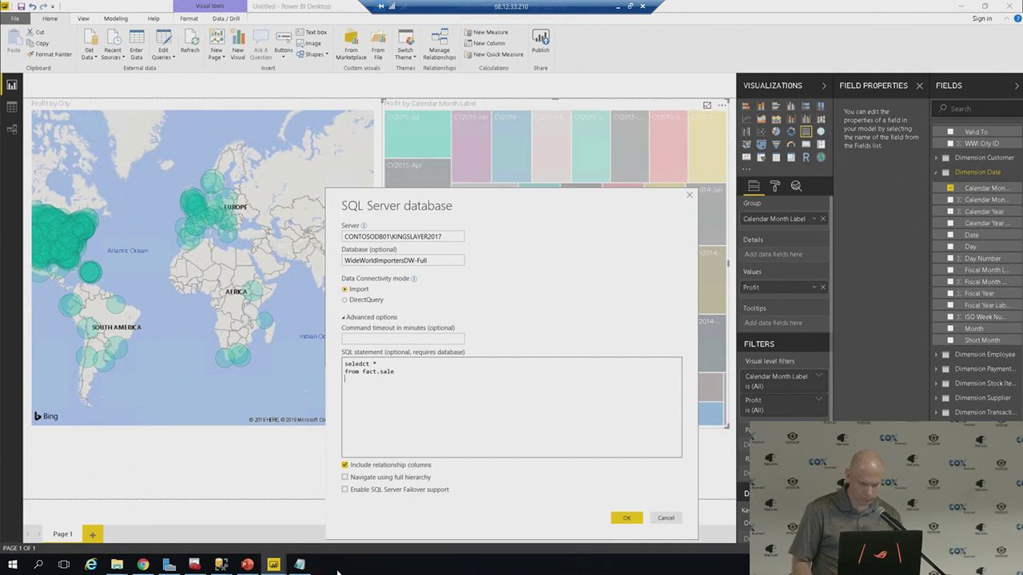
{"action": "left_click", "coordinate": [626, 518]}
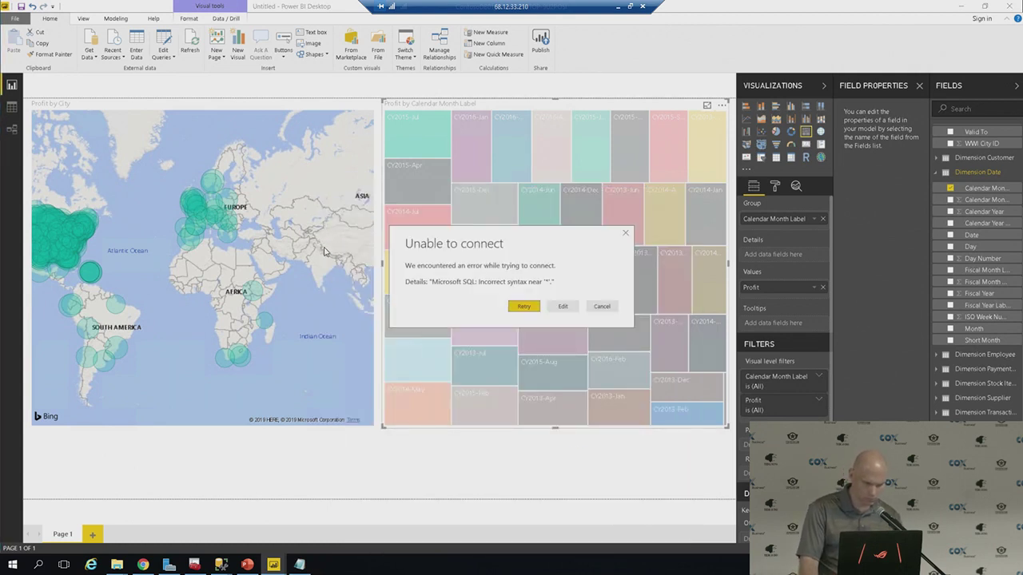
{"action": "left_click", "coordinate": [530, 310]}
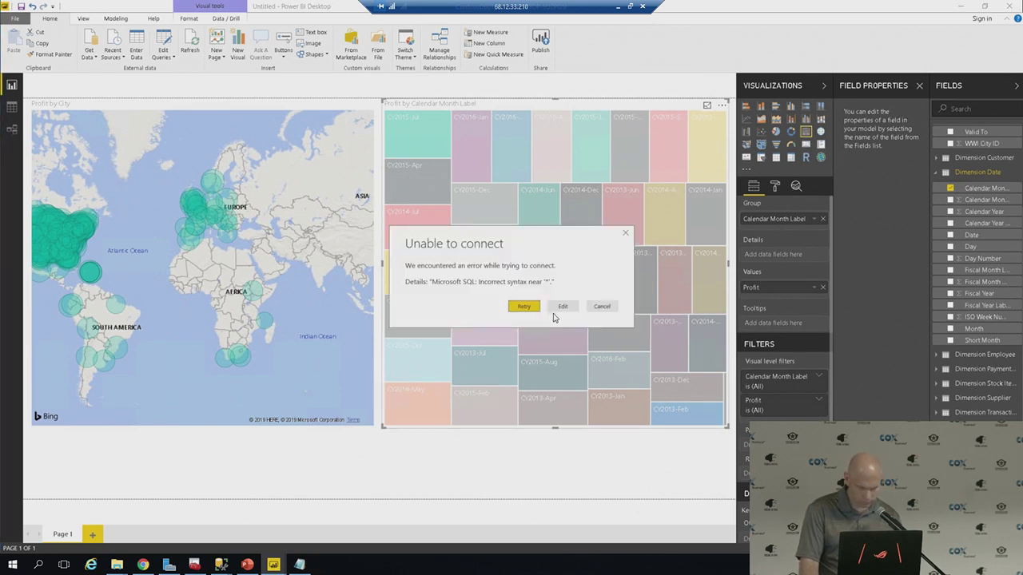
Reopen the SQL Server connection settings for editing, go to the SQL statement and cancel the connection
{"action": "left_click", "coordinate": [543, 307]}
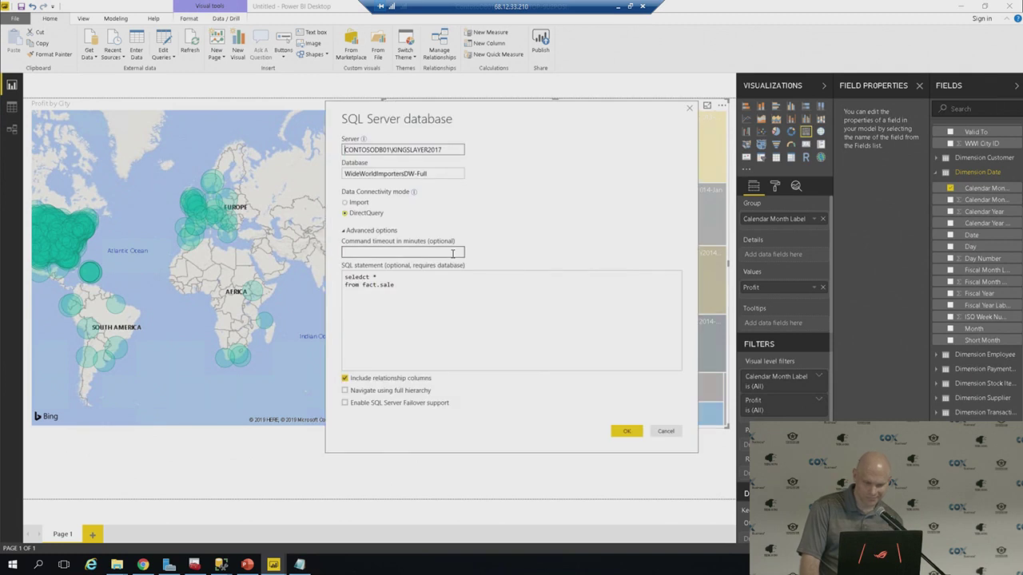
{"action": "left_click", "coordinate": [445, 173]}
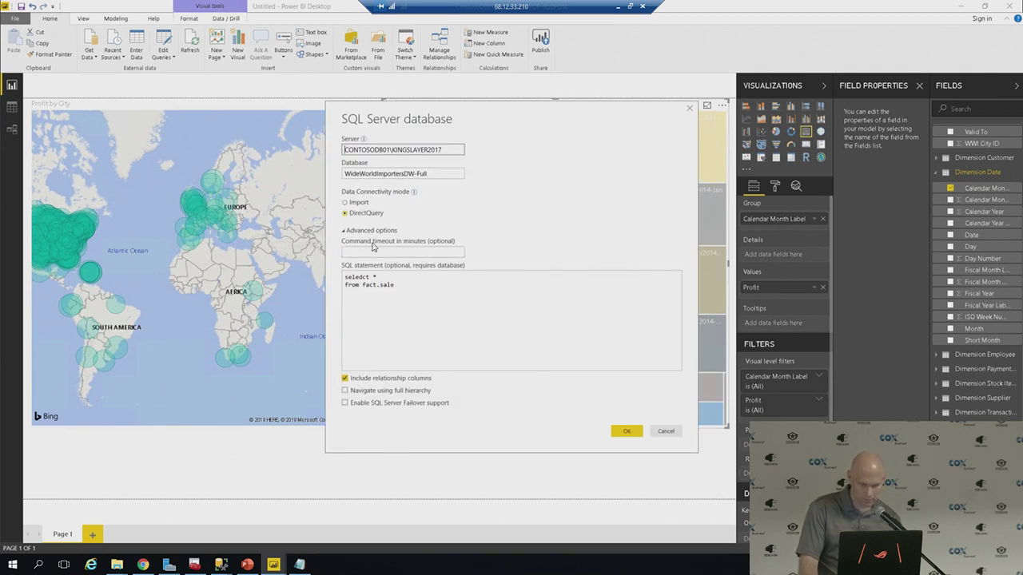
{"action": "left_click", "coordinate": [407, 288]}
{"action": "left_click", "coordinate": [416, 291]}
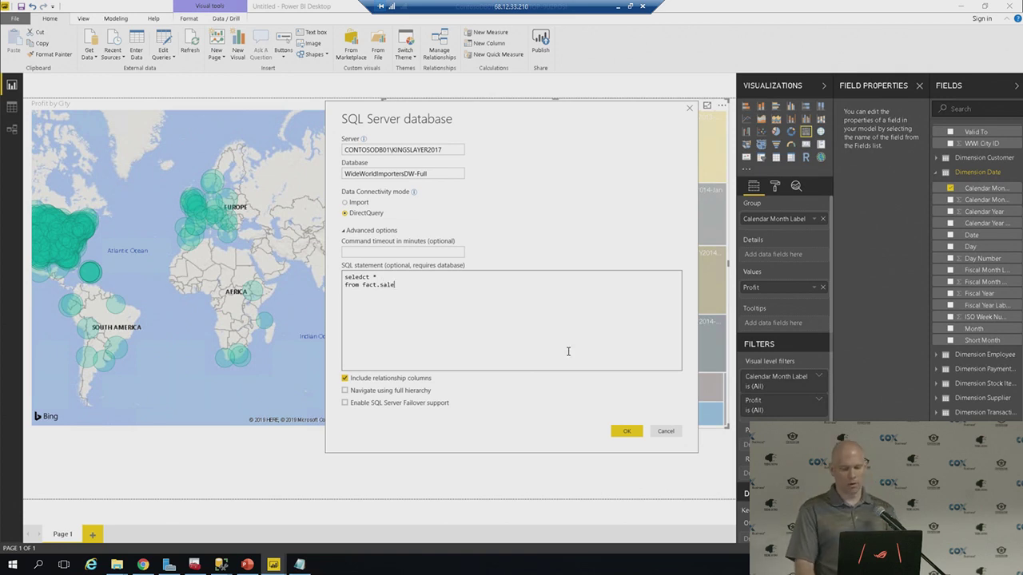
{"action": "left_click", "coordinate": [664, 431]}
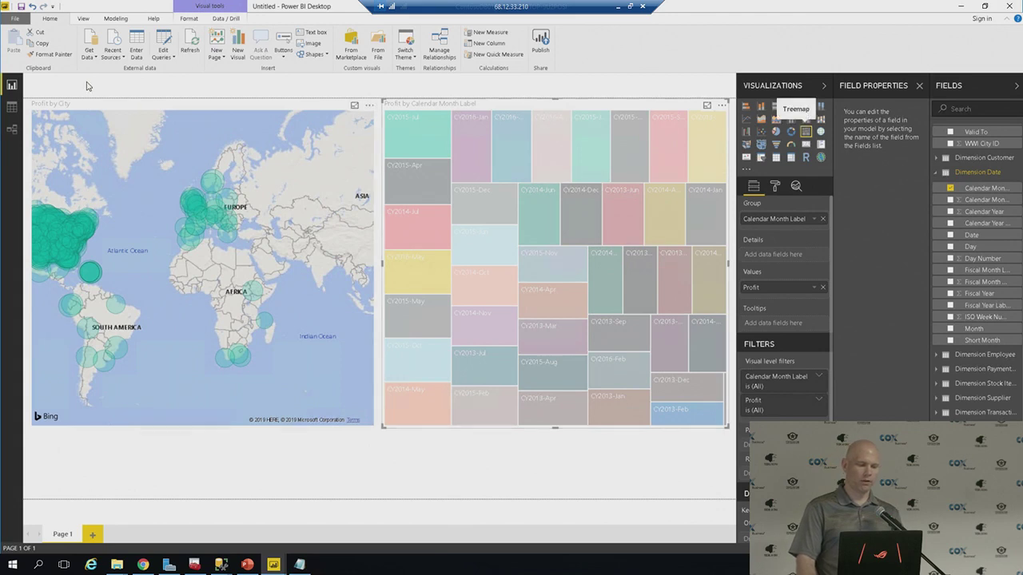
Open the report's queries in Power Query Editor and preview Dimension Customer and Dimension City
{"action": "left_click", "coordinate": [165, 54]}
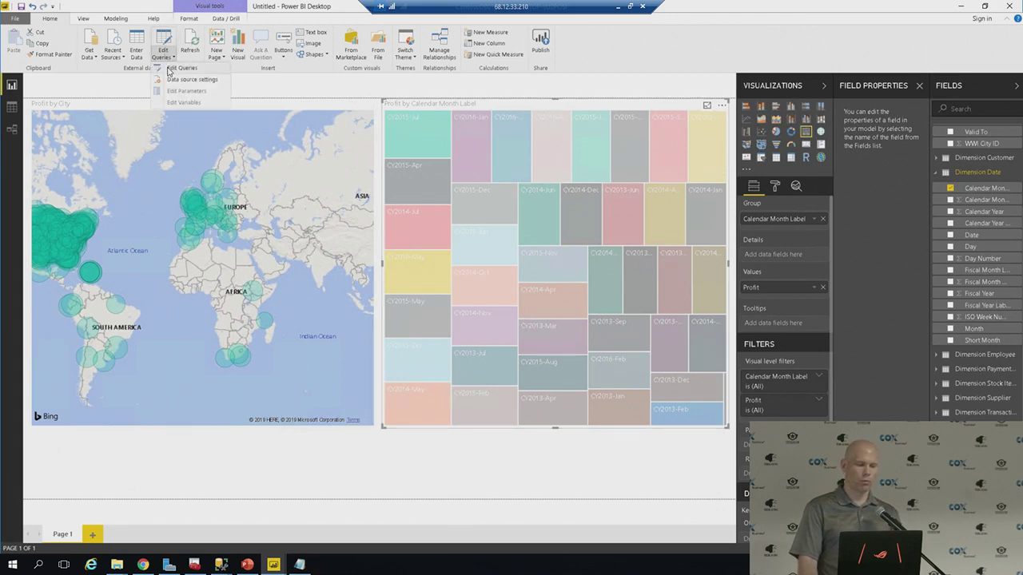
{"action": "left_click", "coordinate": [179, 67]}
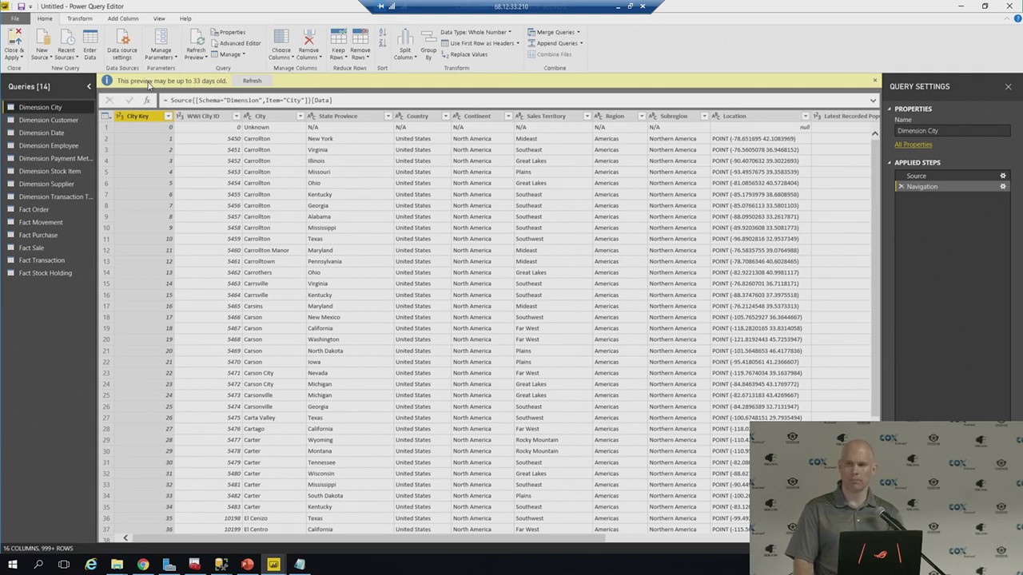
{"action": "left_click", "coordinate": [26, 120]}
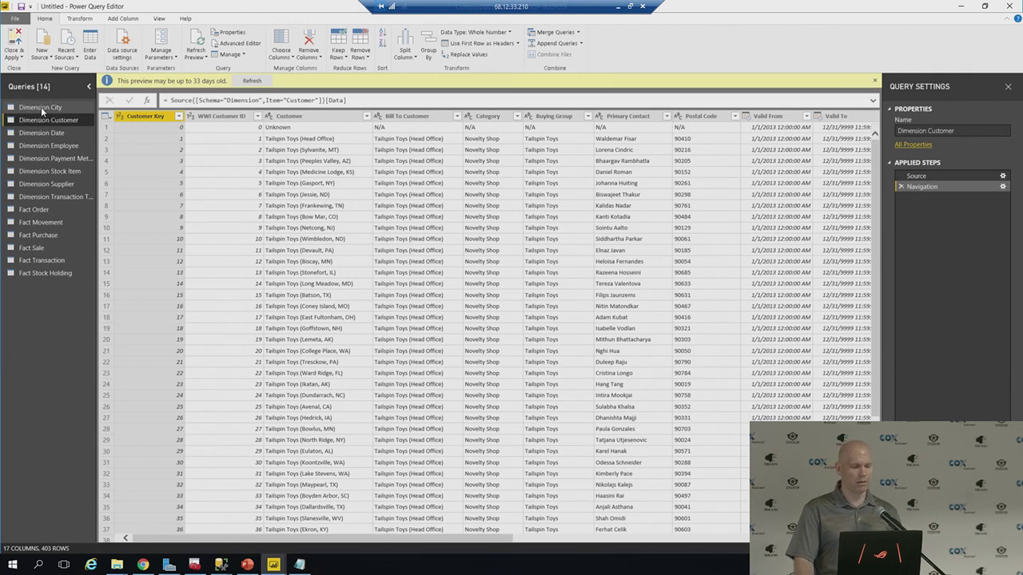
{"action": "left_click", "coordinate": [40, 107]}
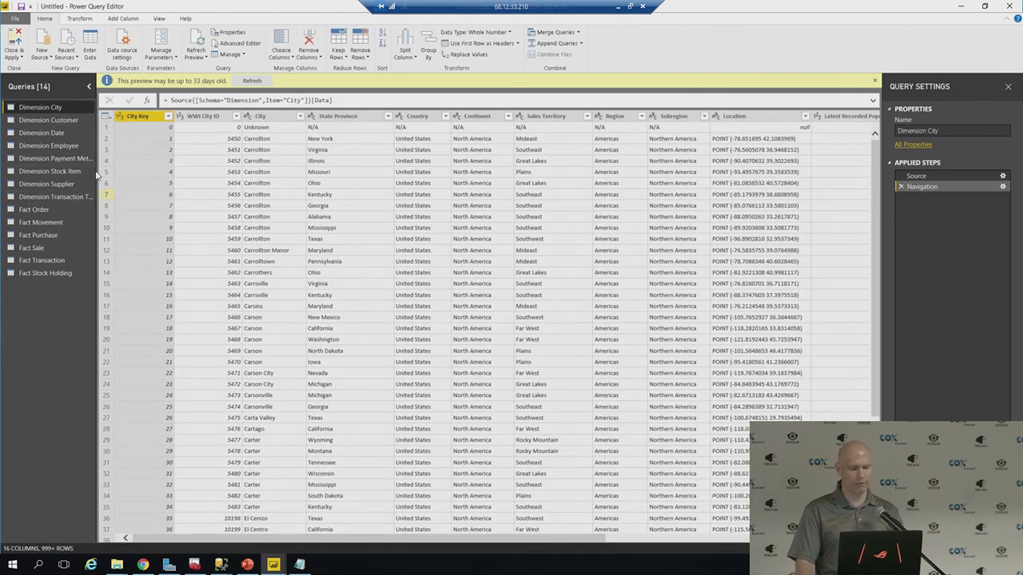
Examine the M code of the Dimension City query in the Advanced Editor and close the editor
{"action": "right_click", "coordinate": [49, 105]}
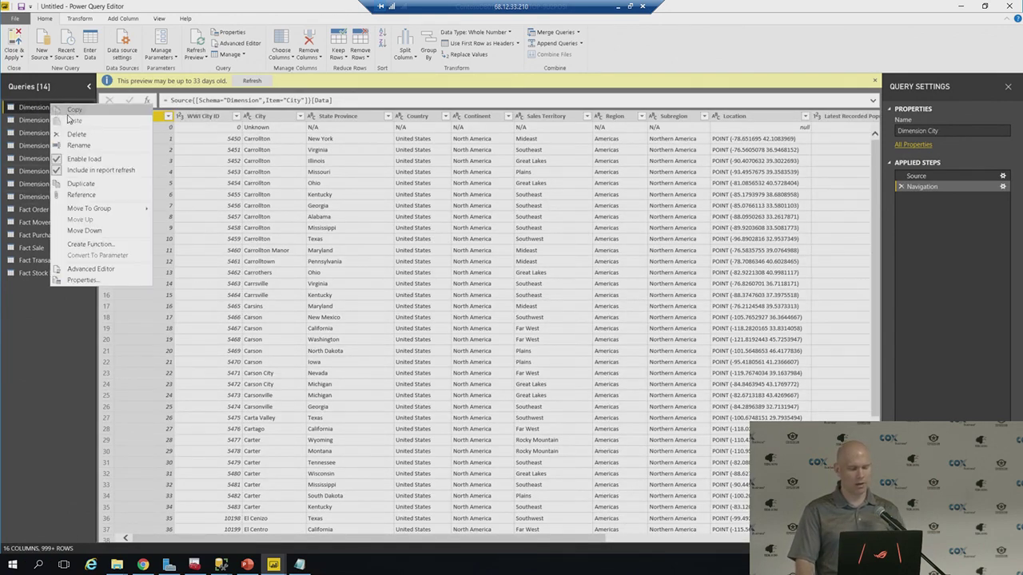
{"action": "left_click", "coordinate": [85, 270]}
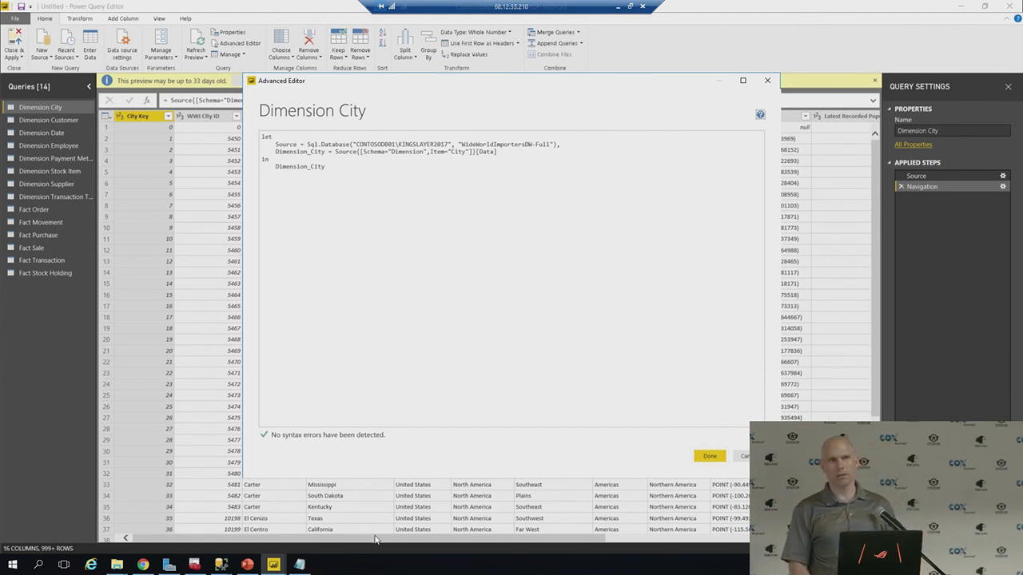
{"action": "mouse_move", "coordinate": [273, 564]}
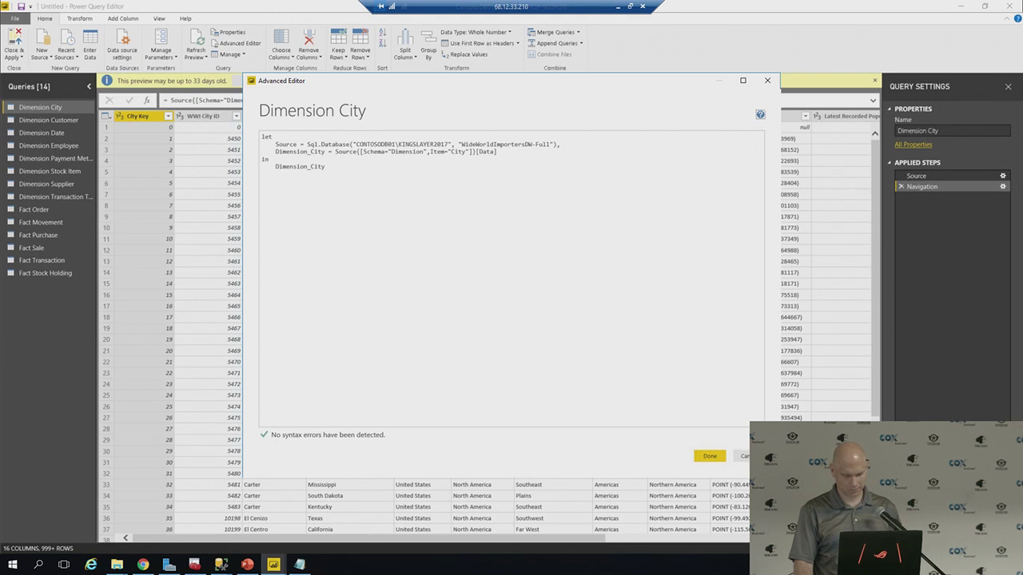
{"action": "left_click", "coordinate": [709, 456]}
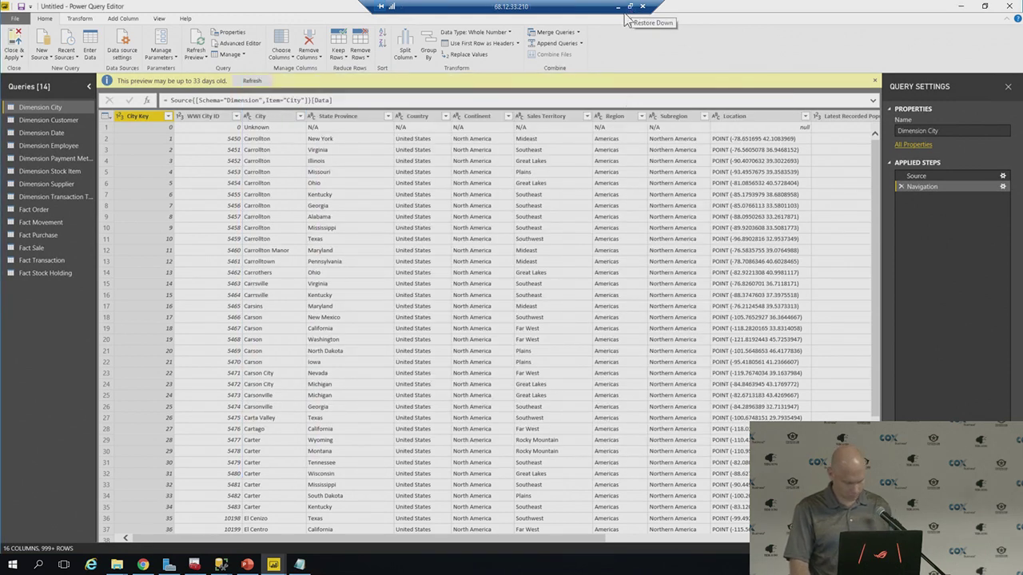
{"action": "key", "text": "super"}
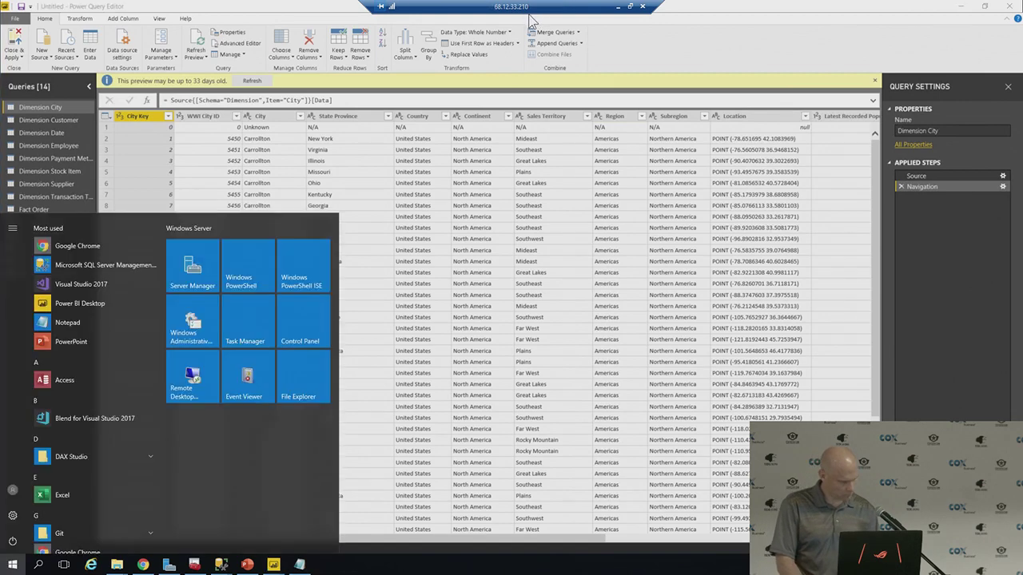